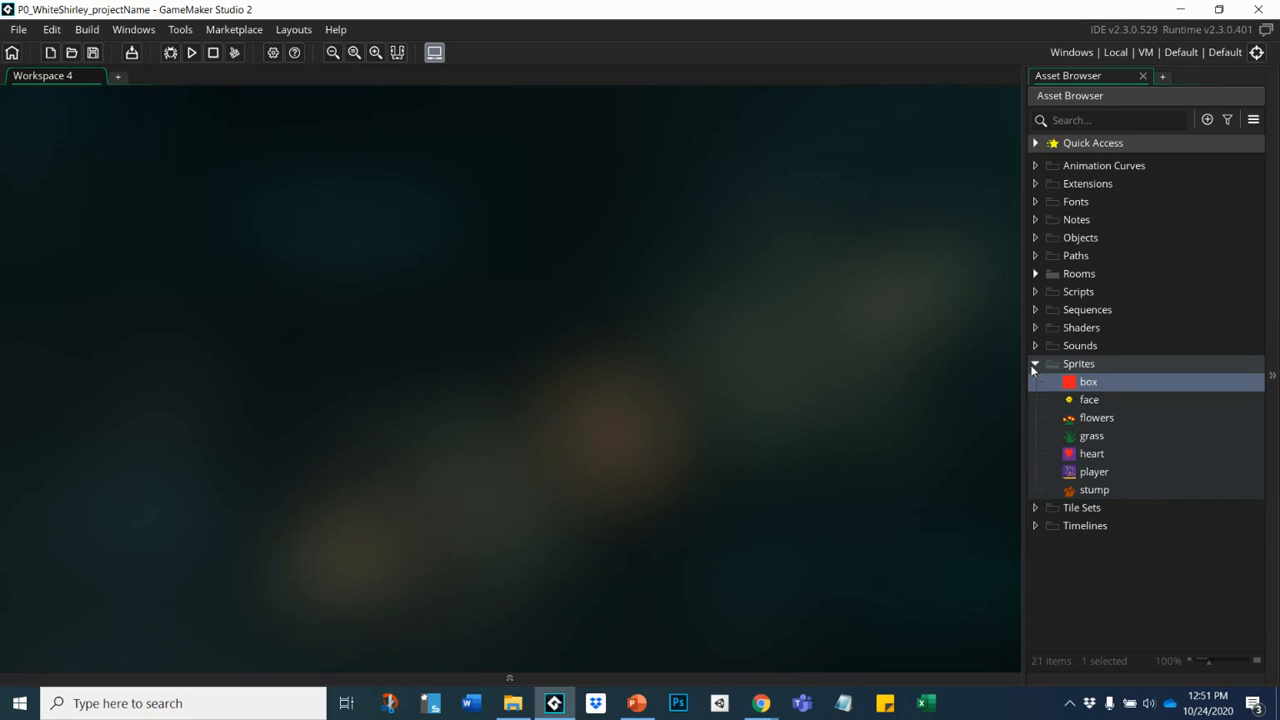
- Create a new object in the Objects folder and name it obj_player
left_click(1035, 364)
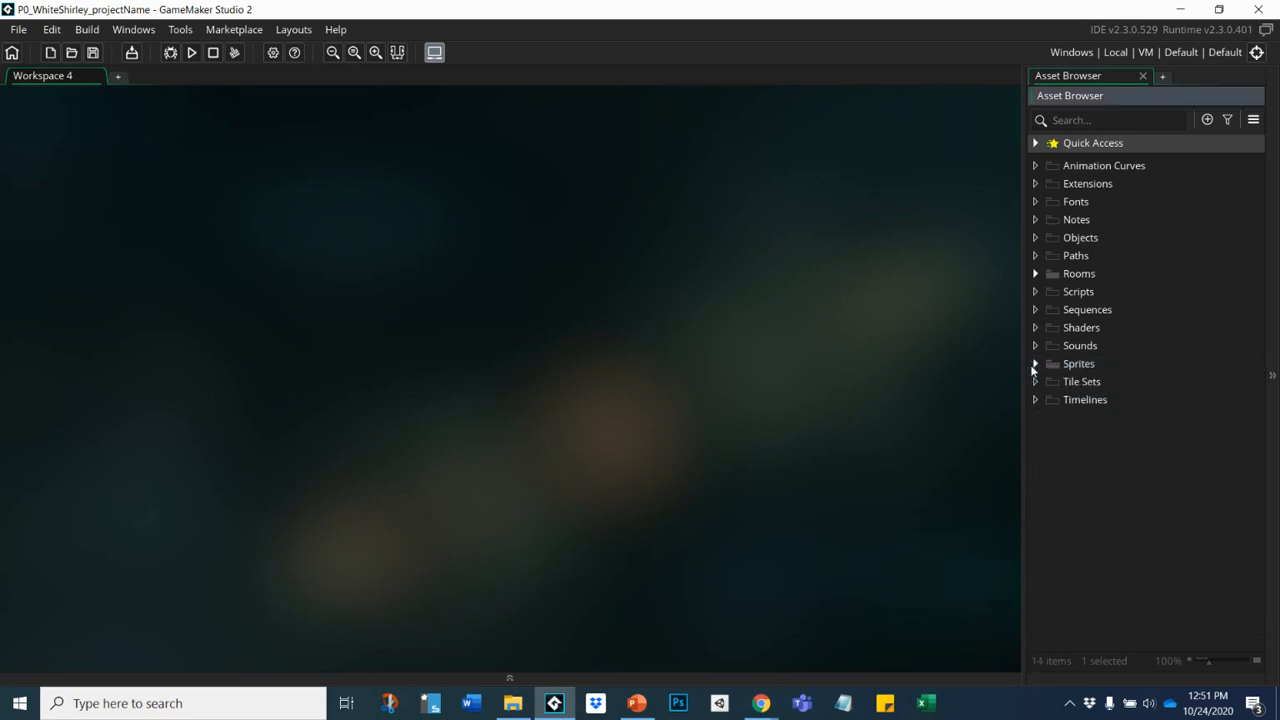
left_click(1095, 239)
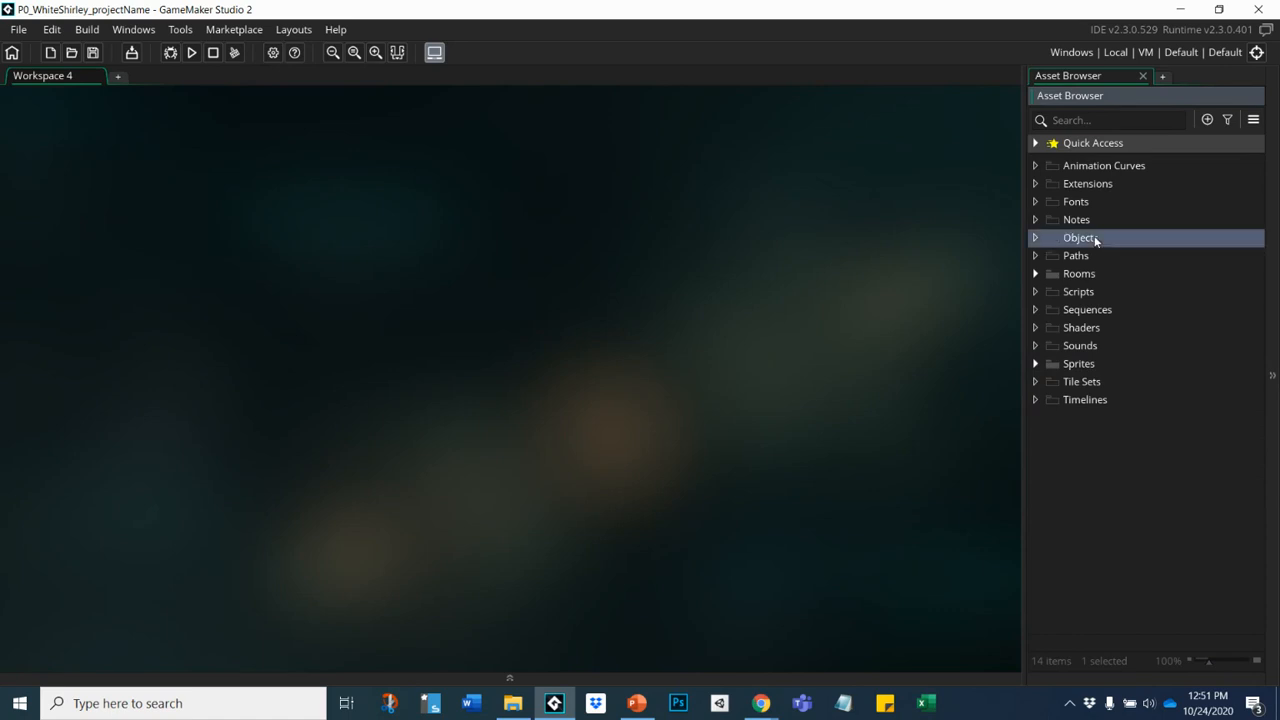
right_click(1095, 239)
mouse_move(1088, 243)
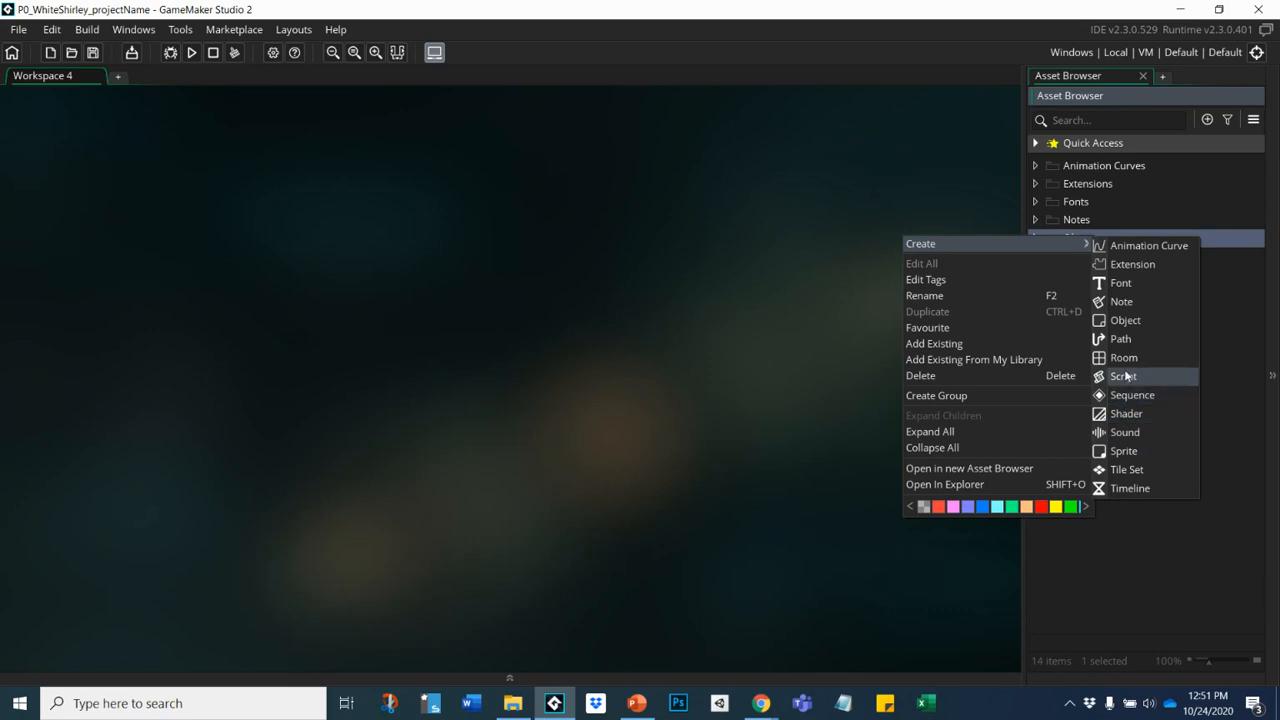
left_click(1120, 317)
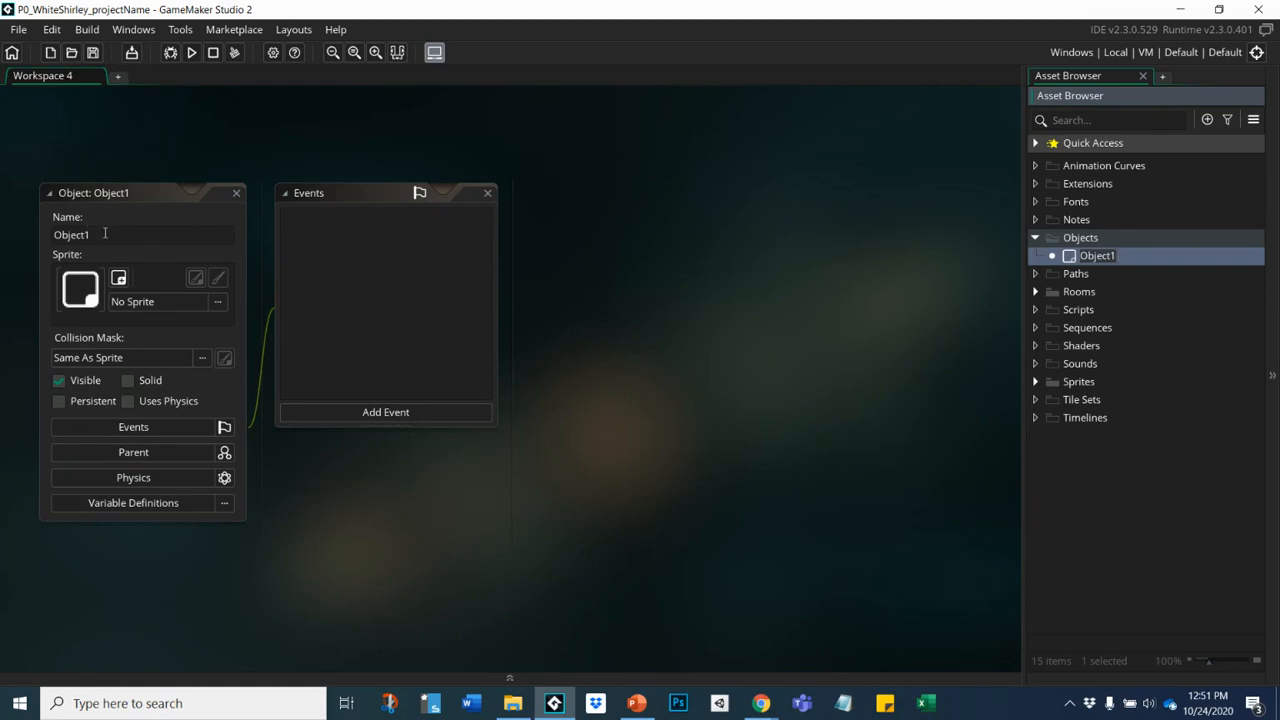
left_click(104, 233)
key("ctrl+a")
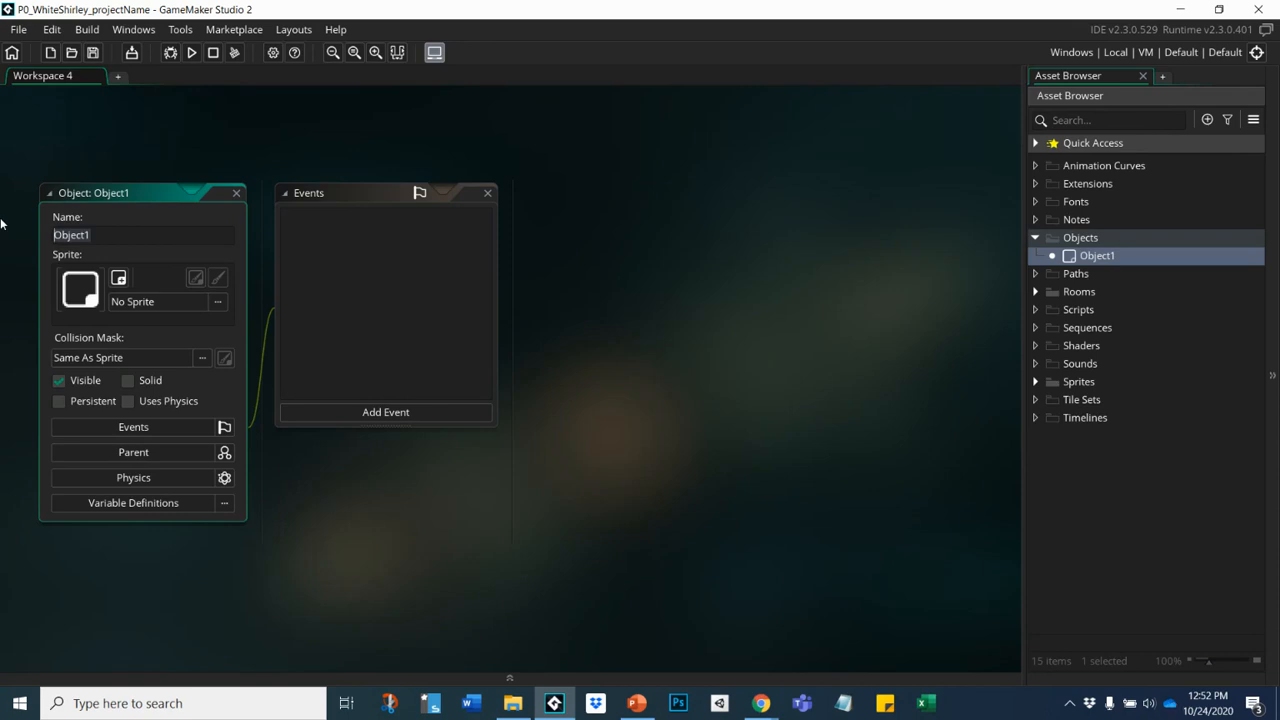
type("obj_")
type("player")
- Assign the existing player sprite from the Sprites folder to obj_player
left_click(143, 305)
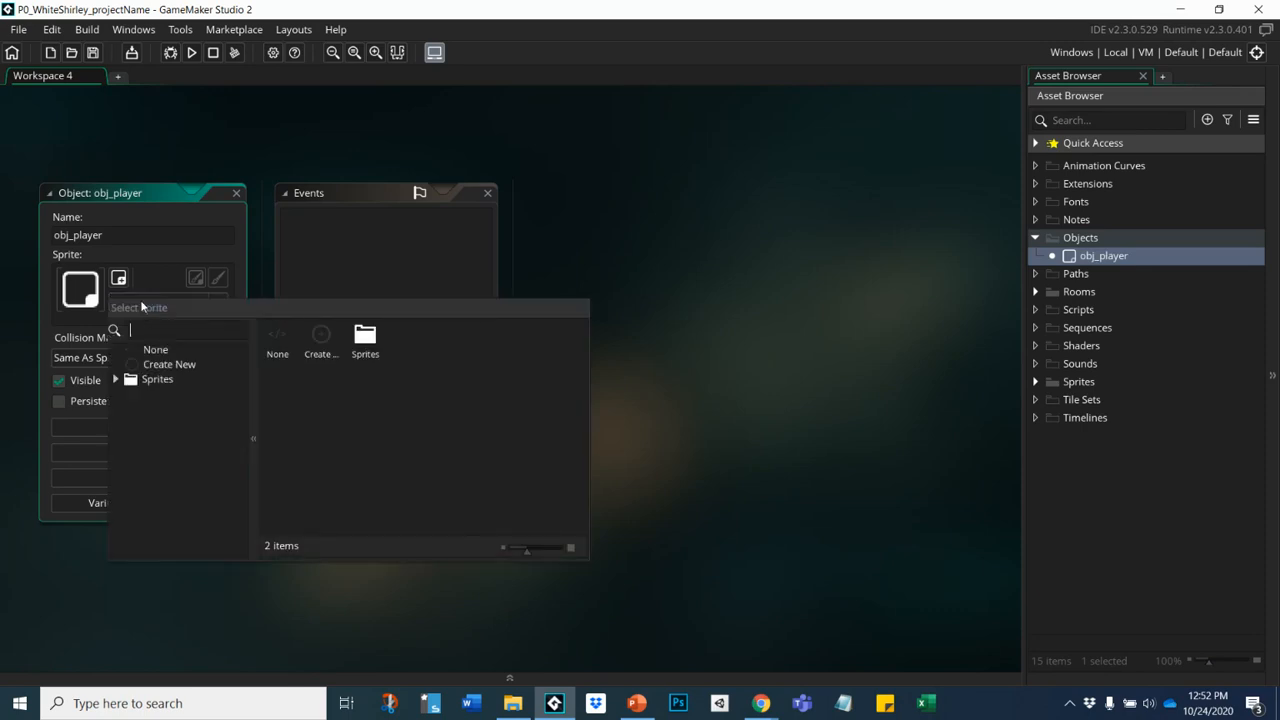
double_click(379, 337)
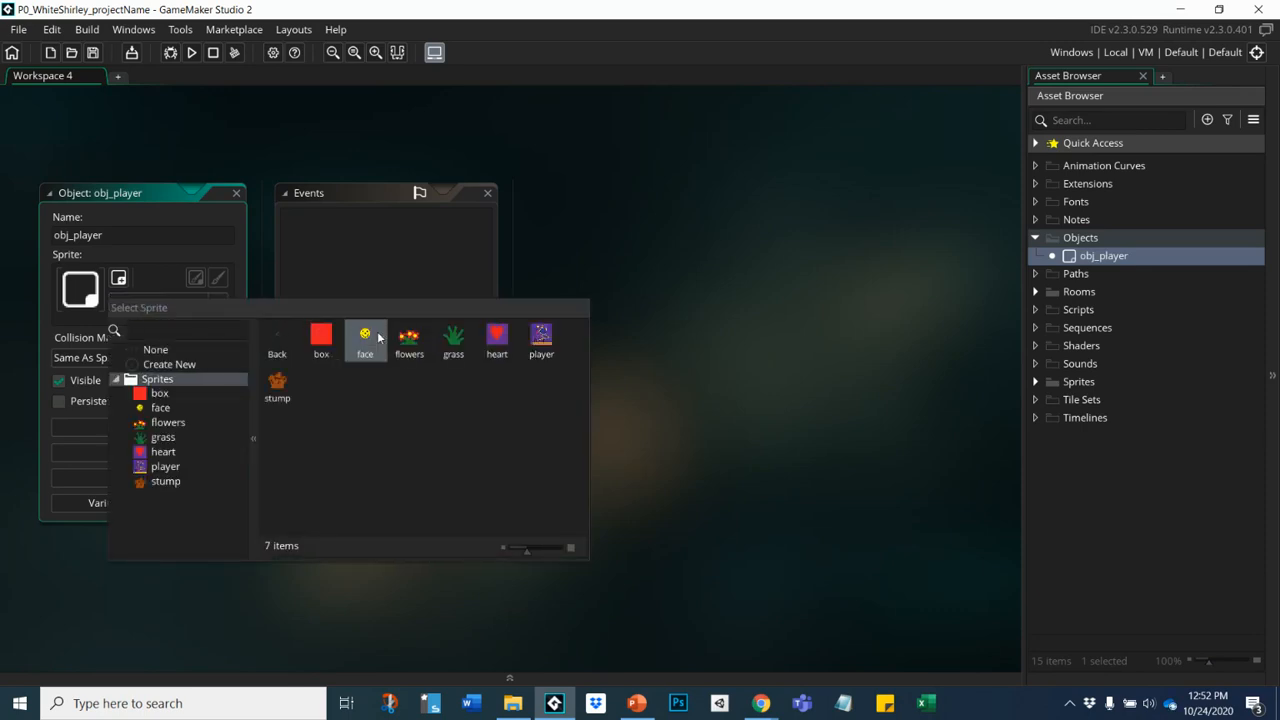
left_click(548, 340)
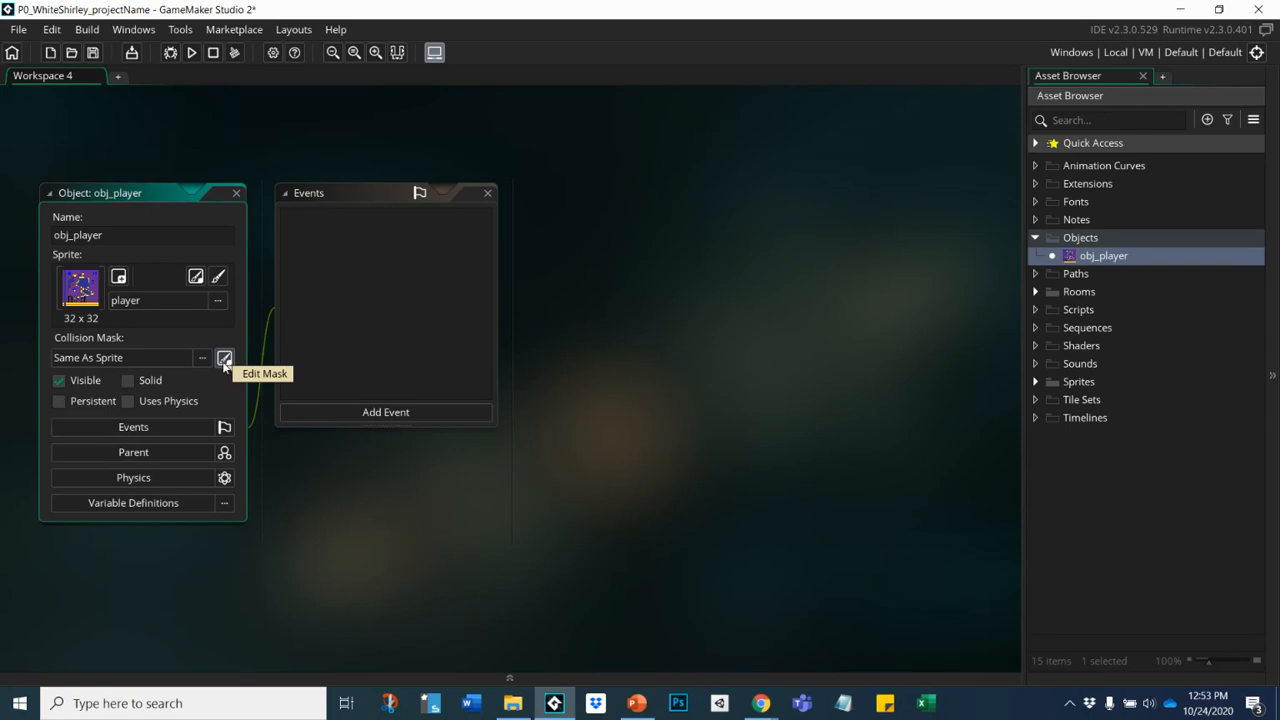
- Add a Key Pressed event for the Left key to obj_player
left_click(383, 413)
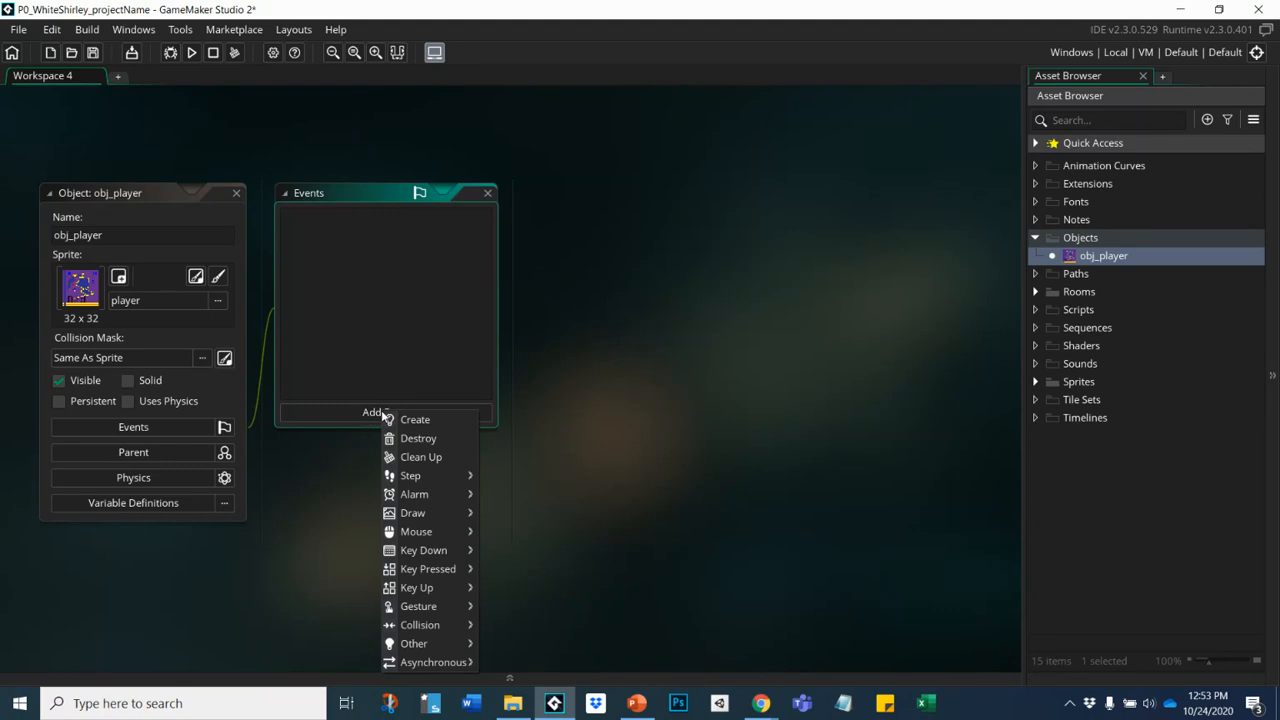
mouse_move(433, 568)
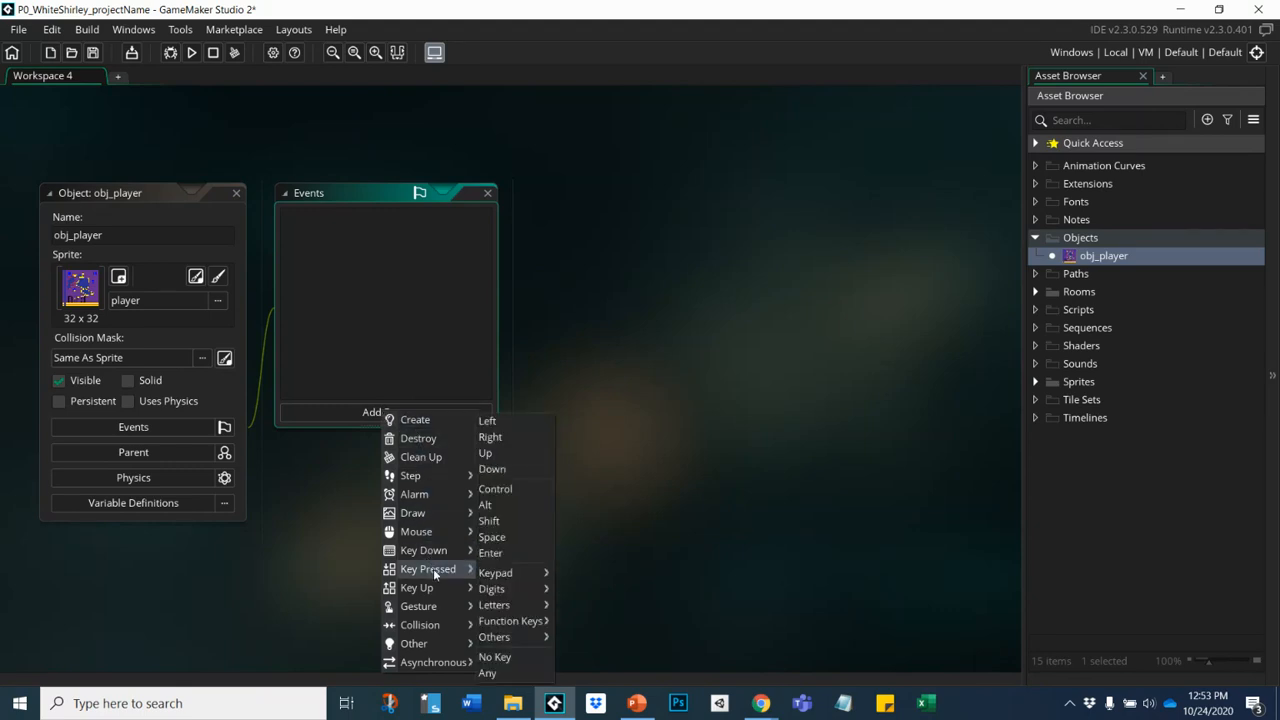
left_click(500, 427)
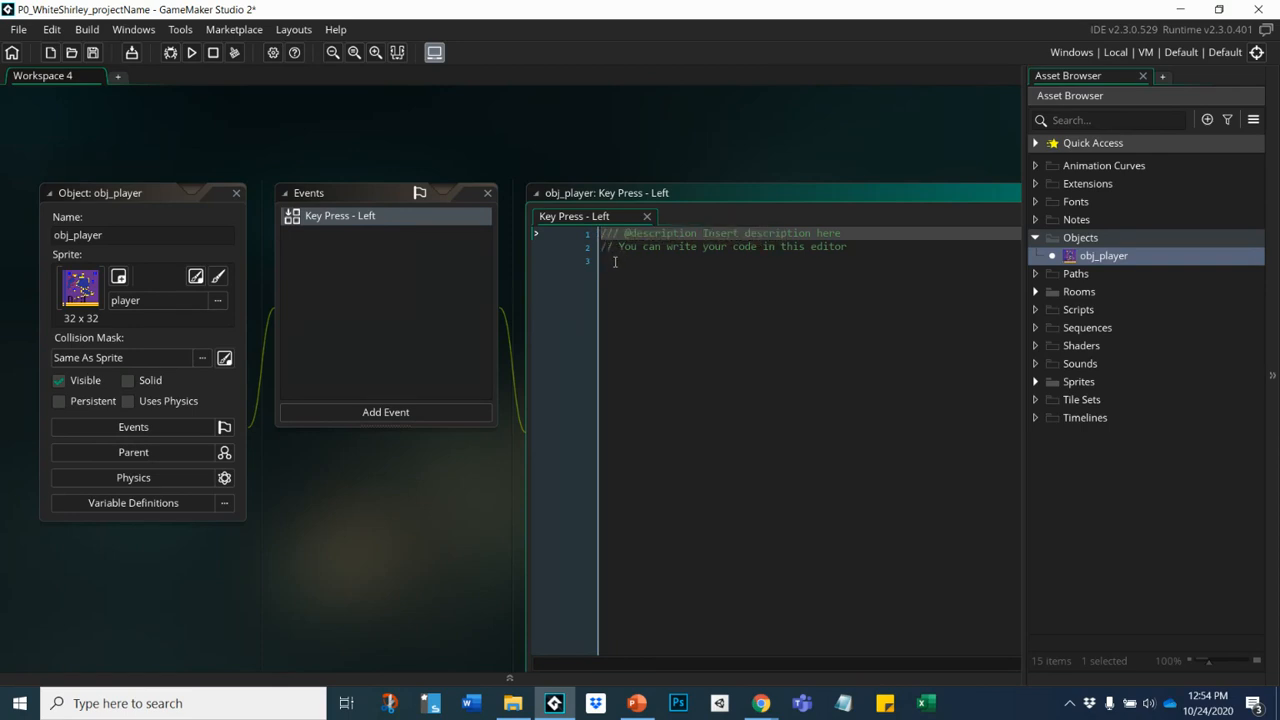
left_click(611, 262)
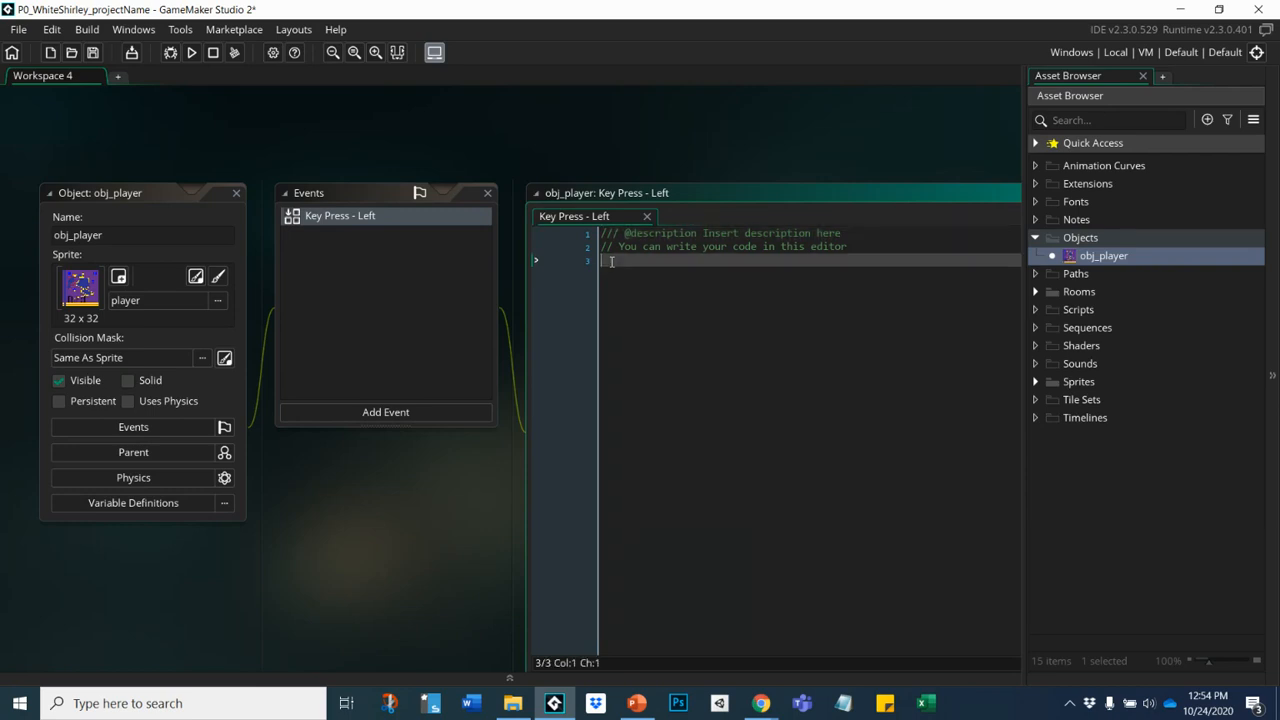
type("//  ...  /")
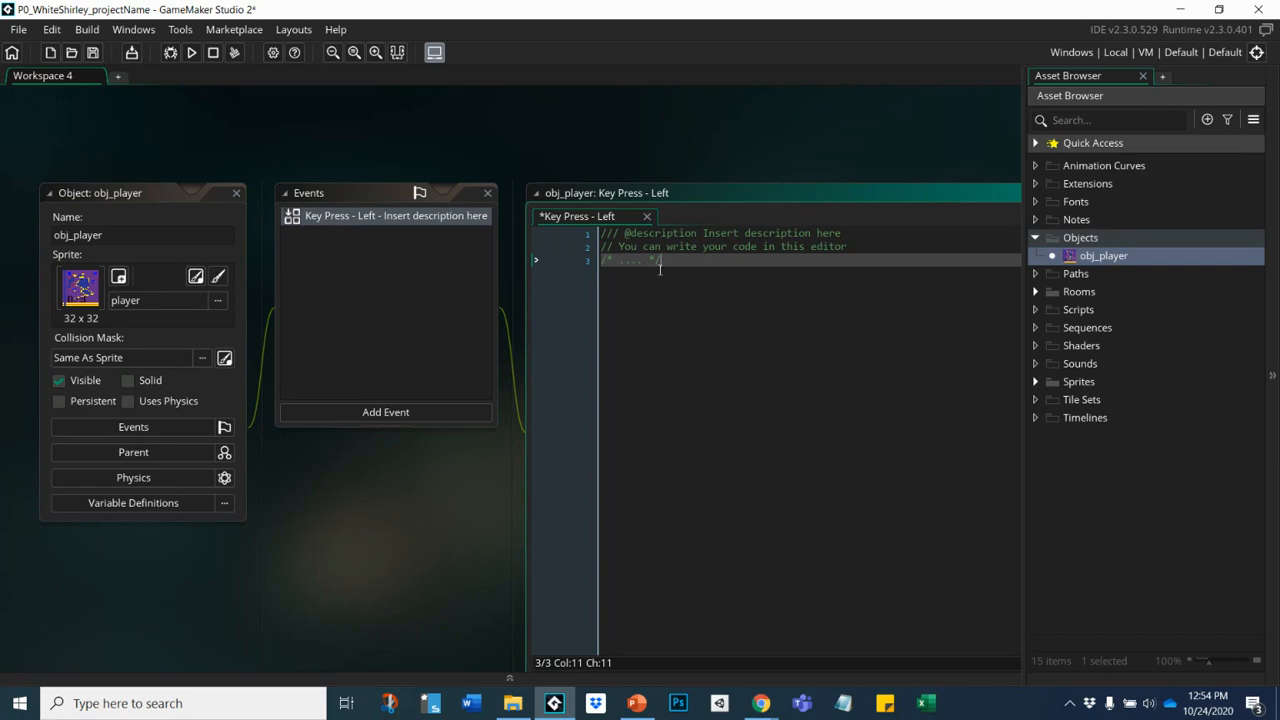
left_click_drag(665, 262, 588, 264)
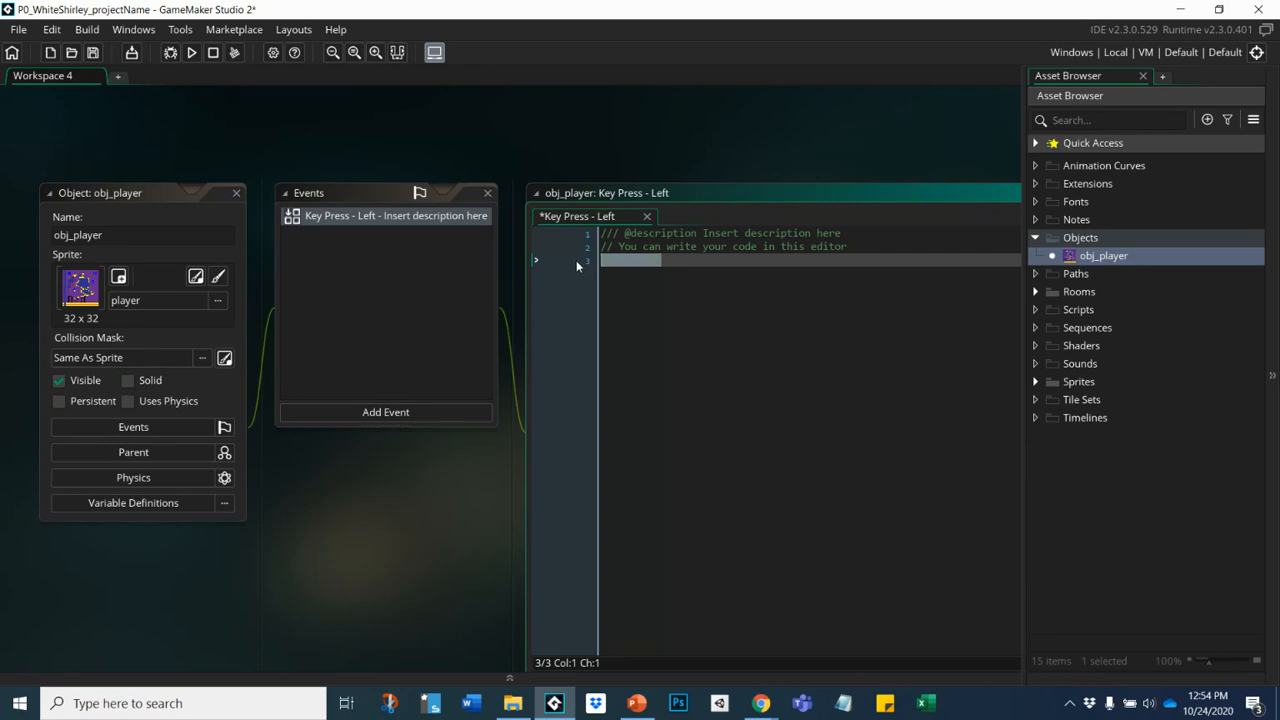
key("BackSpace")
- Replace the placeholder description in the first line of the Left key event code with "move left"
left_click(841, 233)
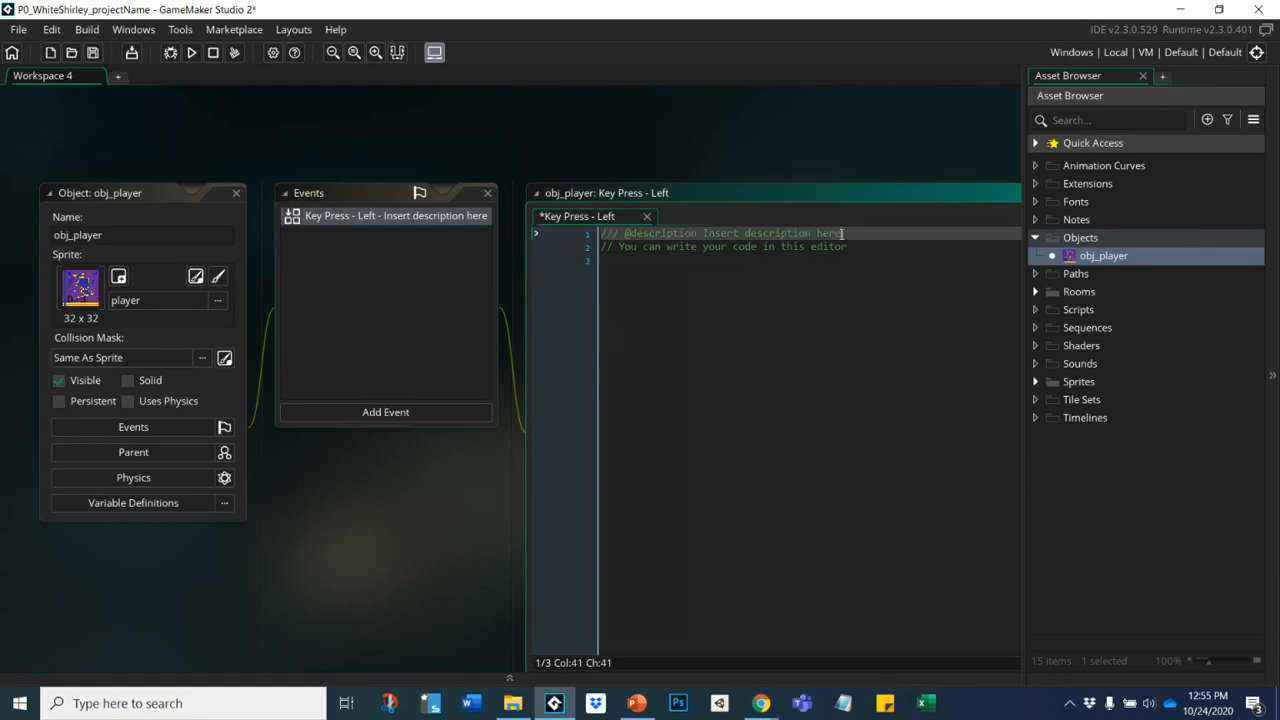
left_click_drag(843, 233, 702, 236)
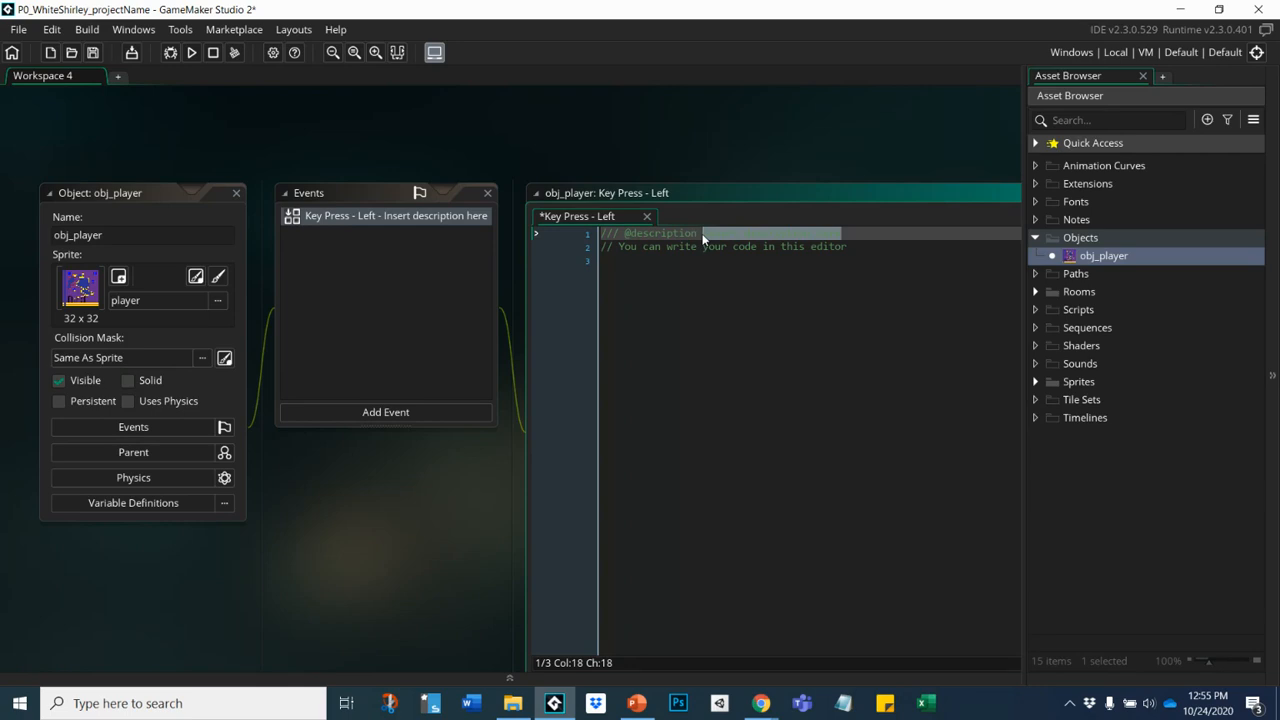
type("move")
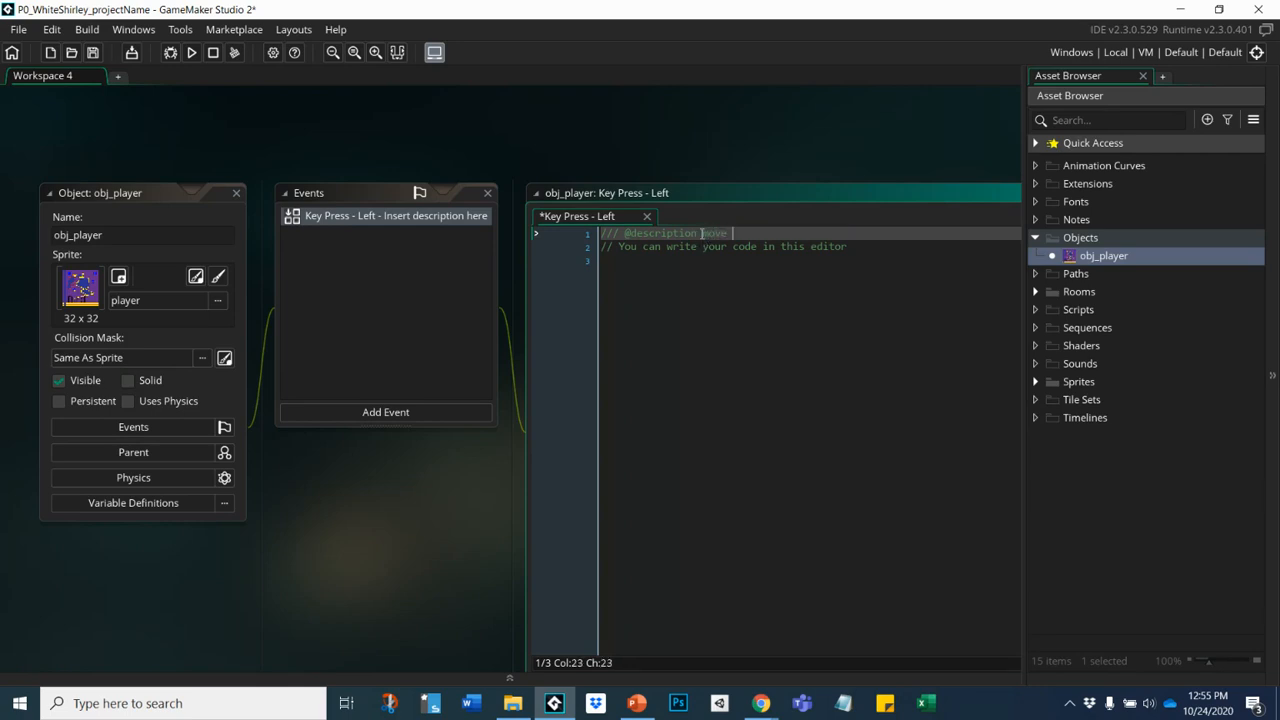
type(" left")
- Replace the placeholder comment text in the second line of the event code with "move 5 spaces"
left_click(857, 245)
left_click_drag(838, 245, 626, 259)
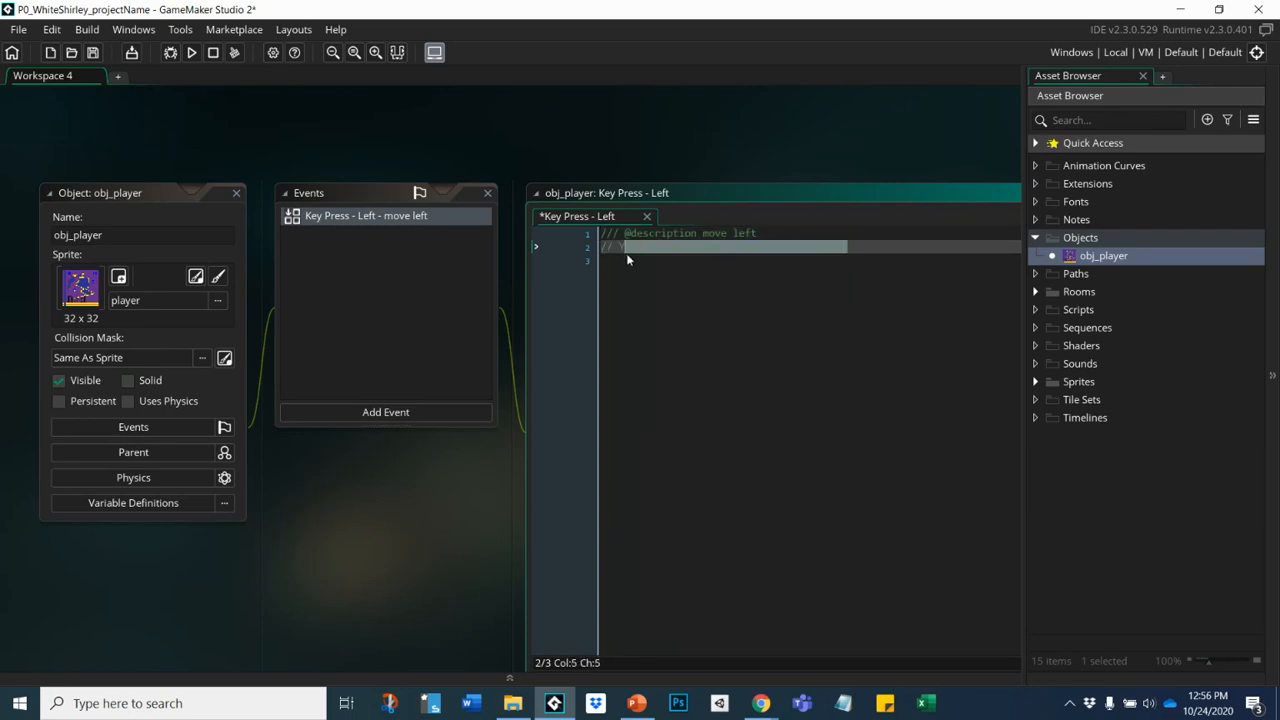
left_click(621, 265)
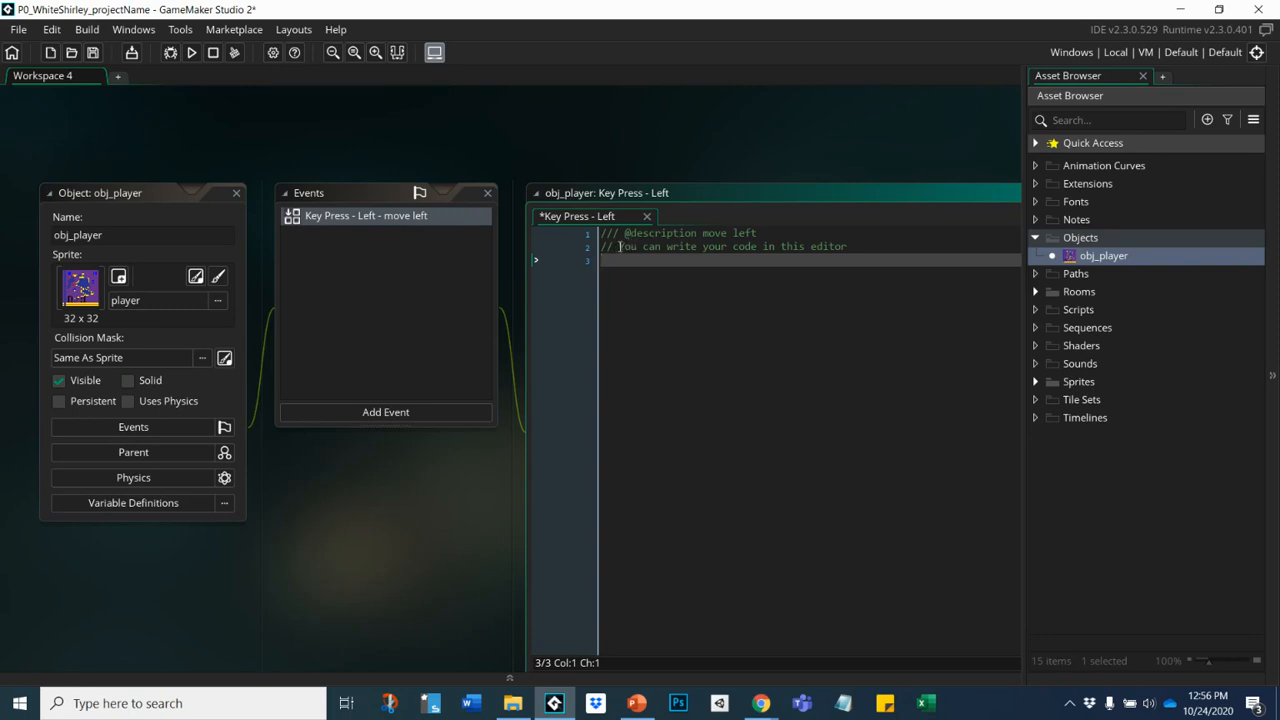
left_click_drag(619, 246, 884, 246)
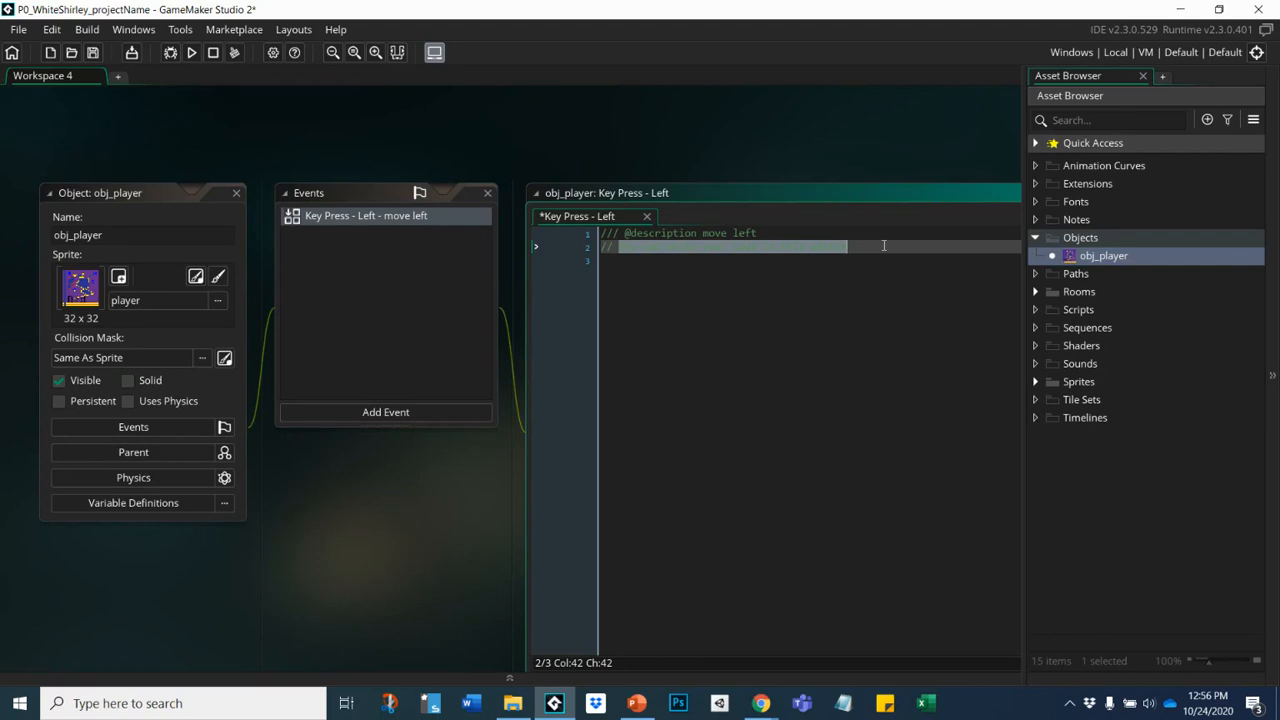
type("mo")
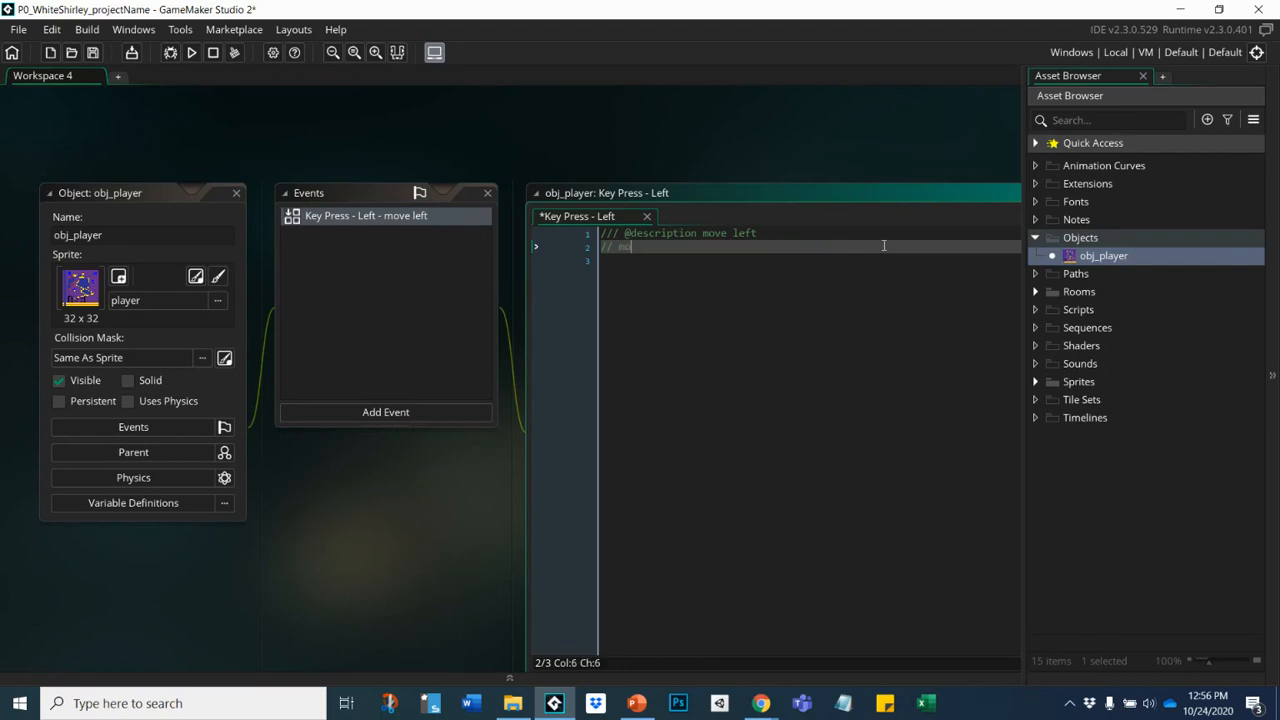
type("ve 5 spaces")
- Add the code line "x = x + 5;" below the "move 5 spaces" comment and save the project
key("Return")
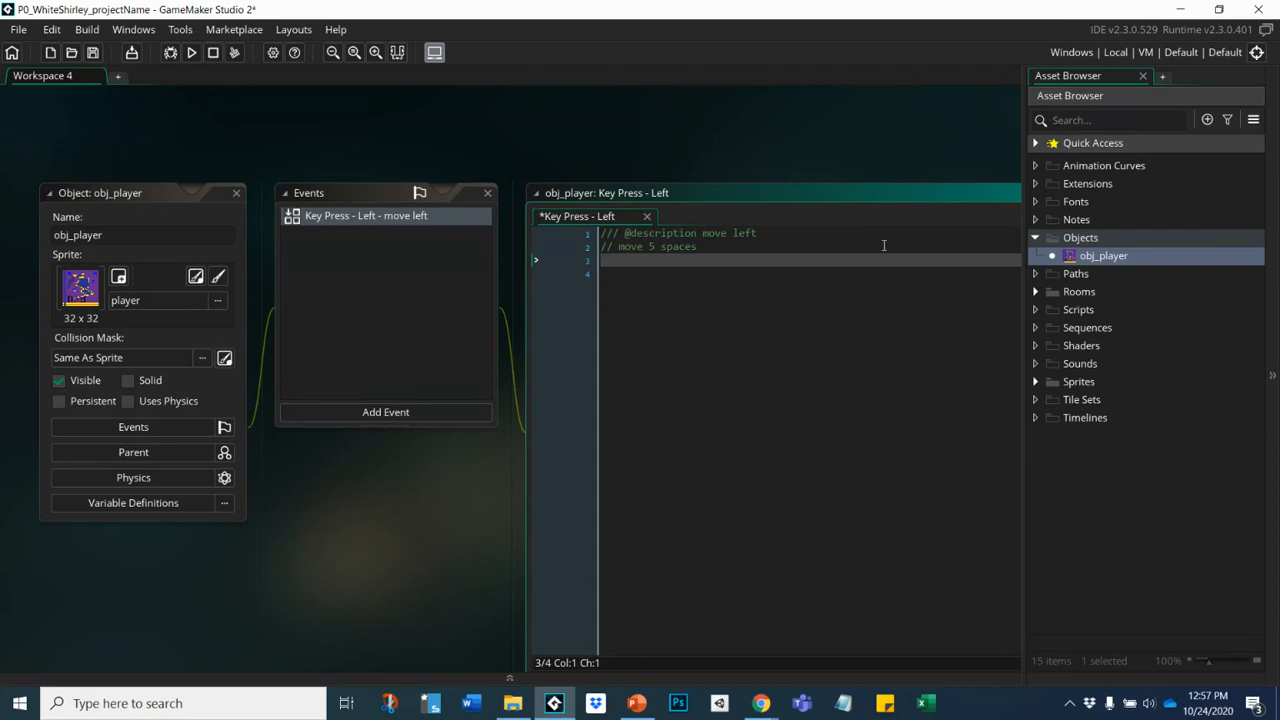
type("x = x + 5;")
left_click(93, 52)
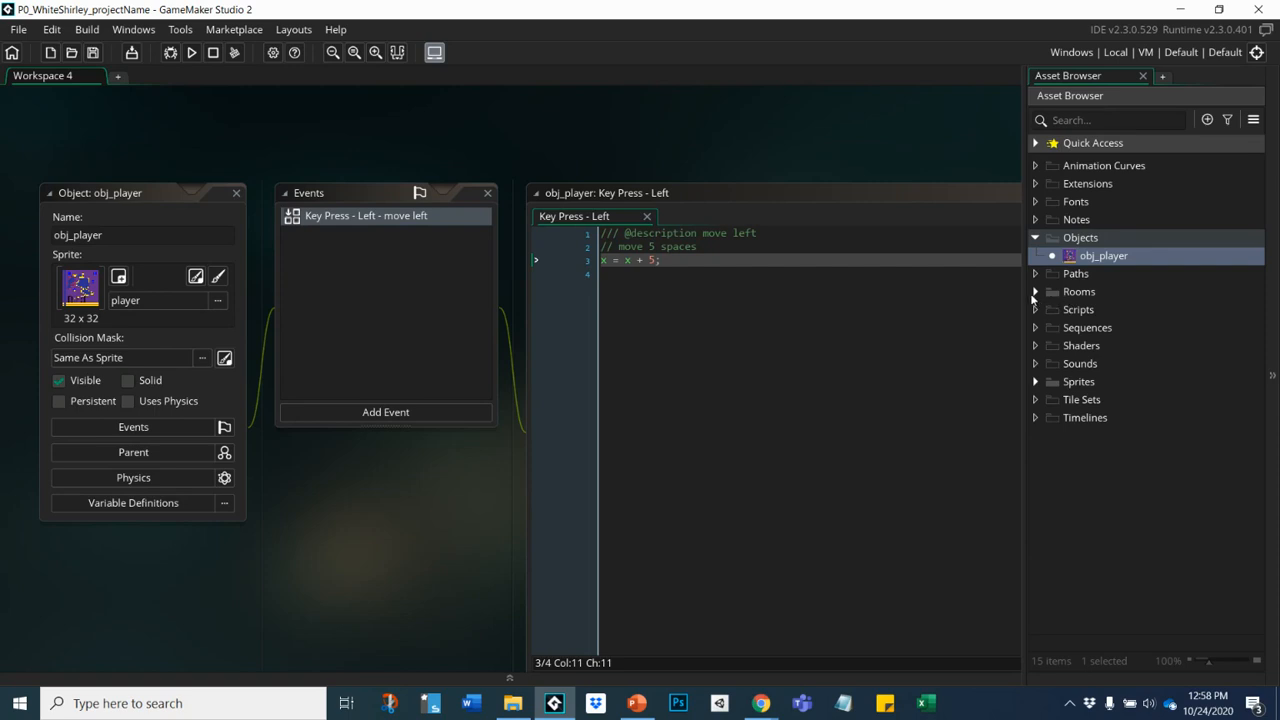
- Open Room1 for editing and select its Background layer
left_click(1035, 292)
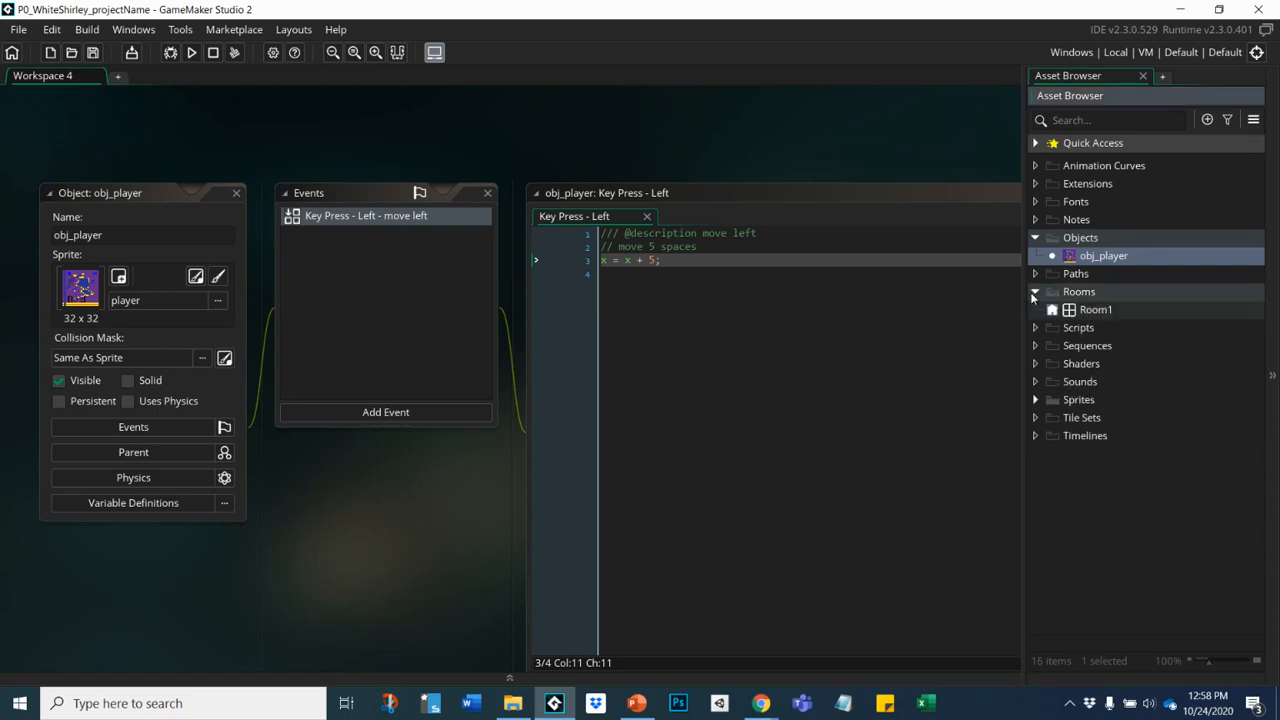
left_click(1087, 311)
double_click(1087, 311)
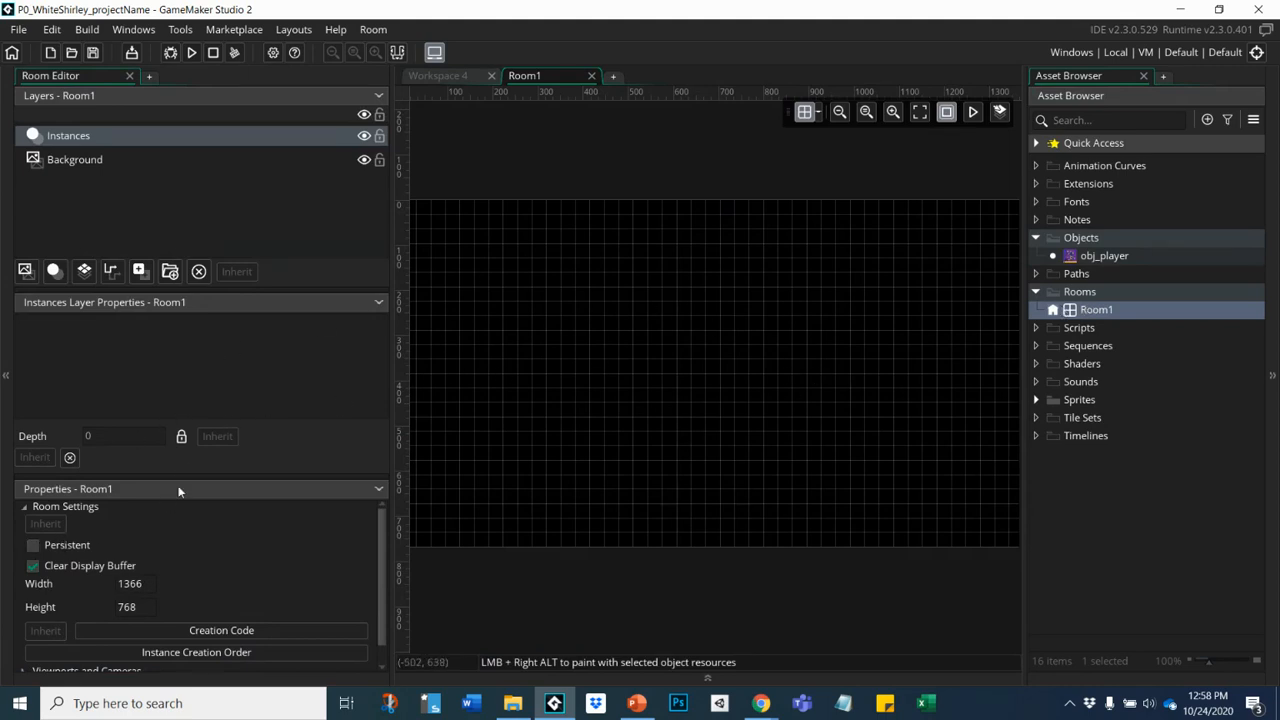
left_click(79, 157)
left_click(76, 136)
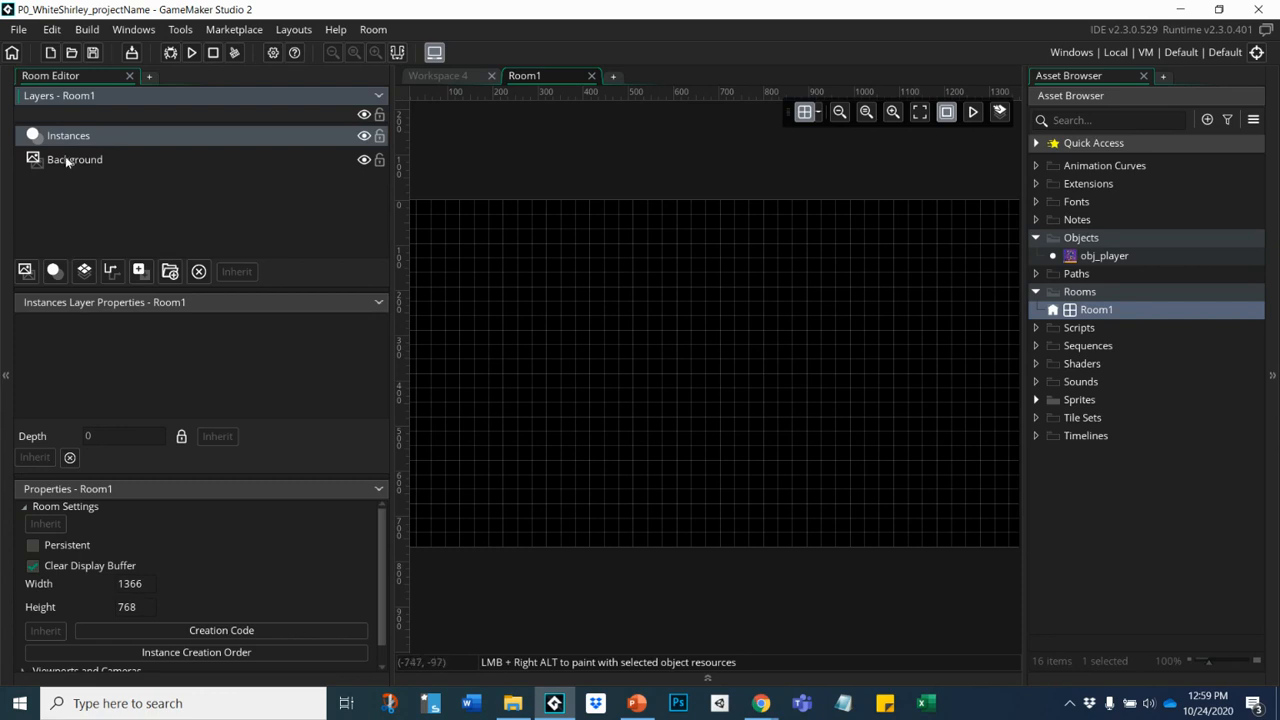
left_click(67, 162)
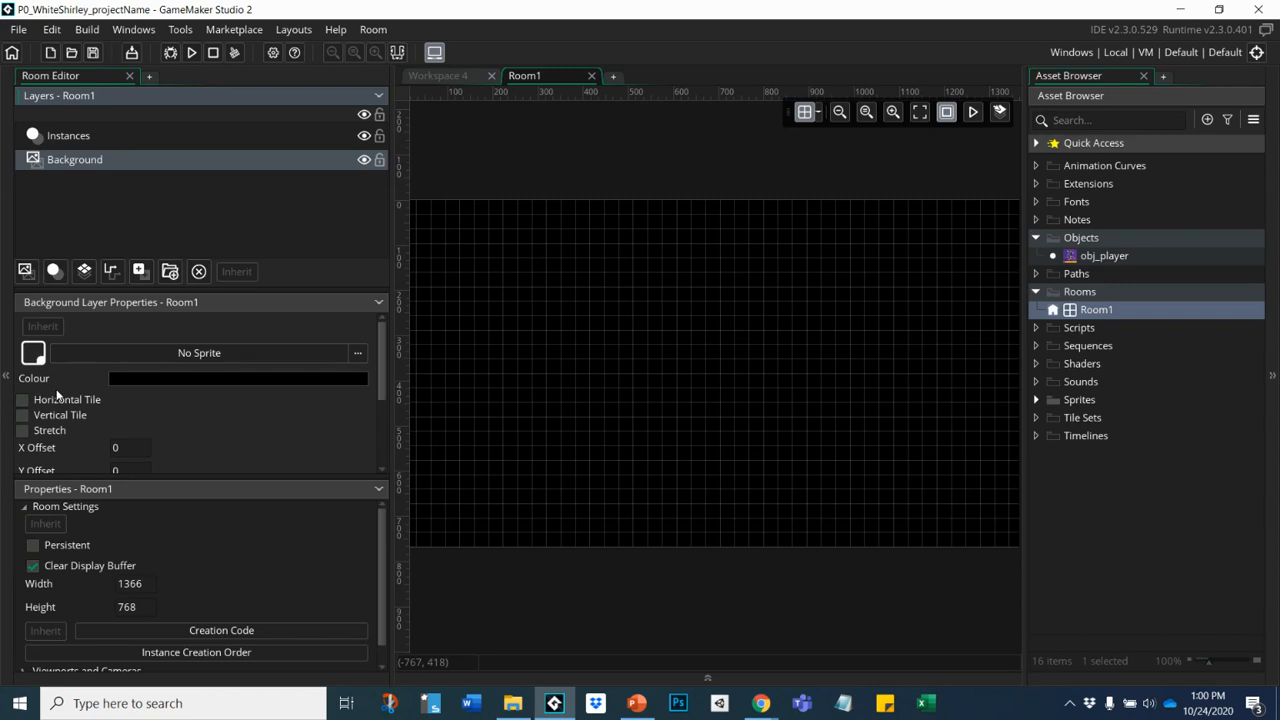
- Set the Background layer's colour to the light brown B27B47 and store it as a custom colour
left_click(199, 376)
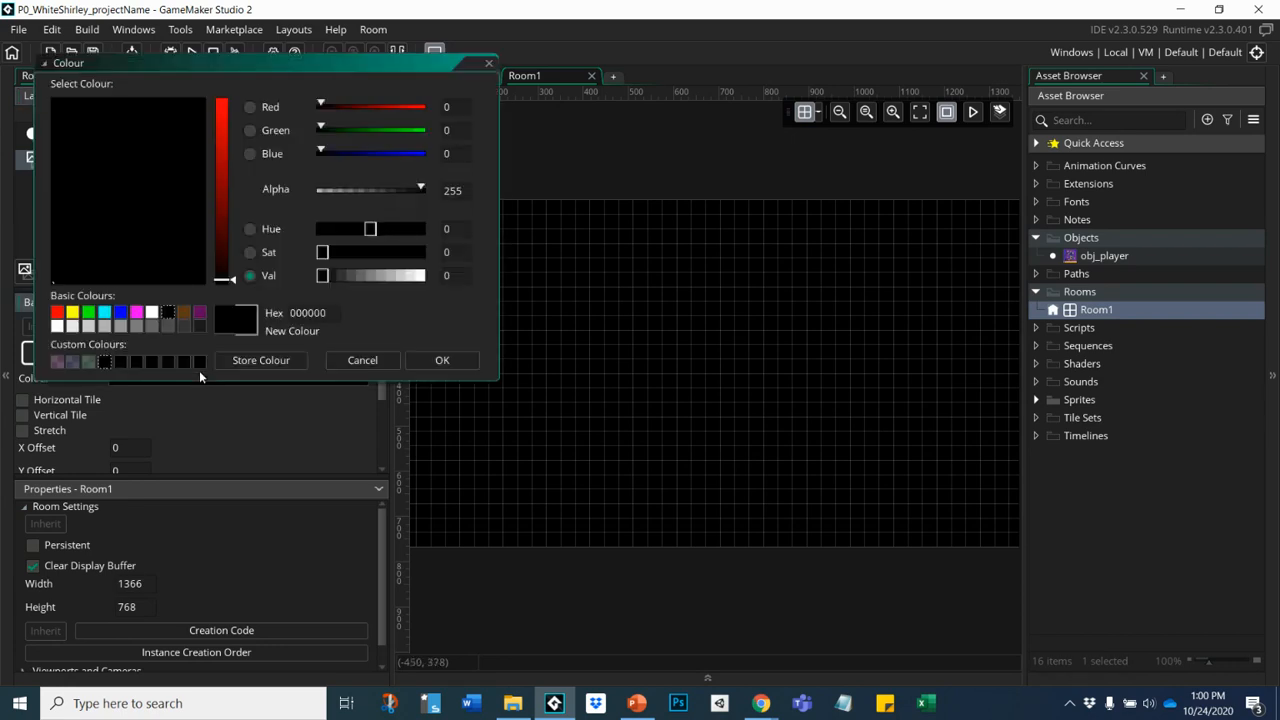
left_click(184, 314)
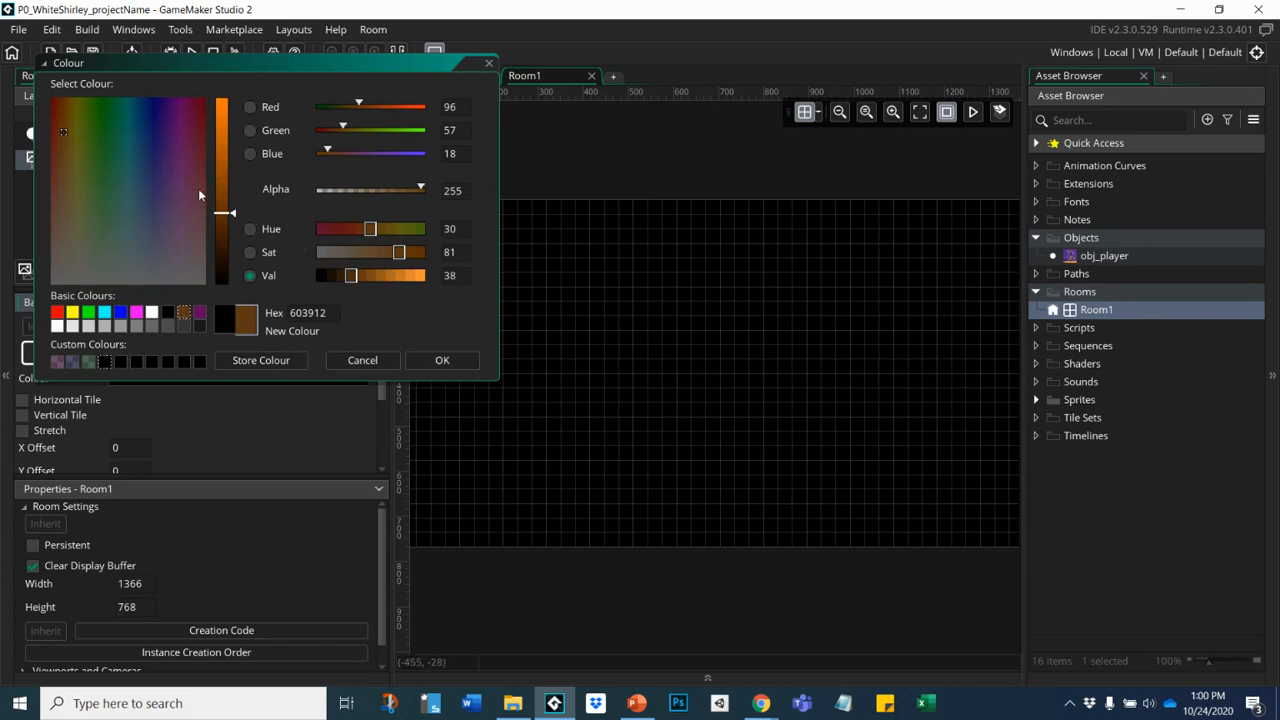
left_click_drag(228, 212, 223, 185)
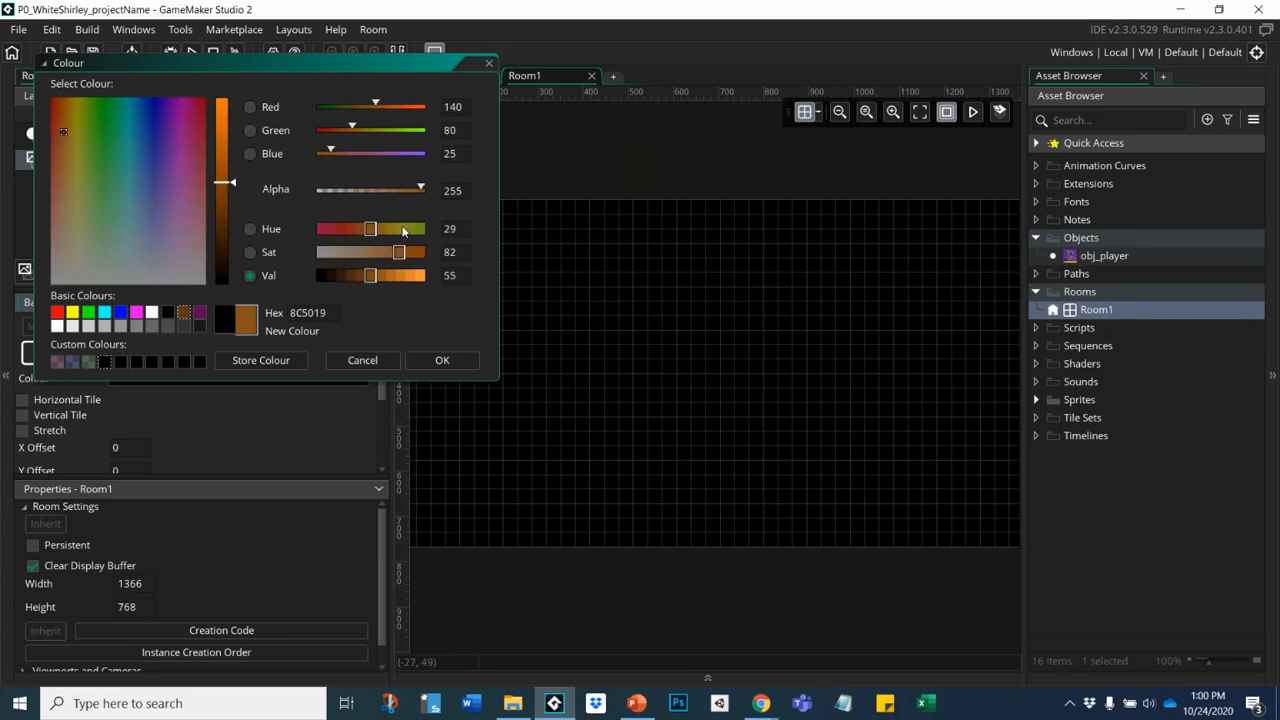
left_click(376, 251)
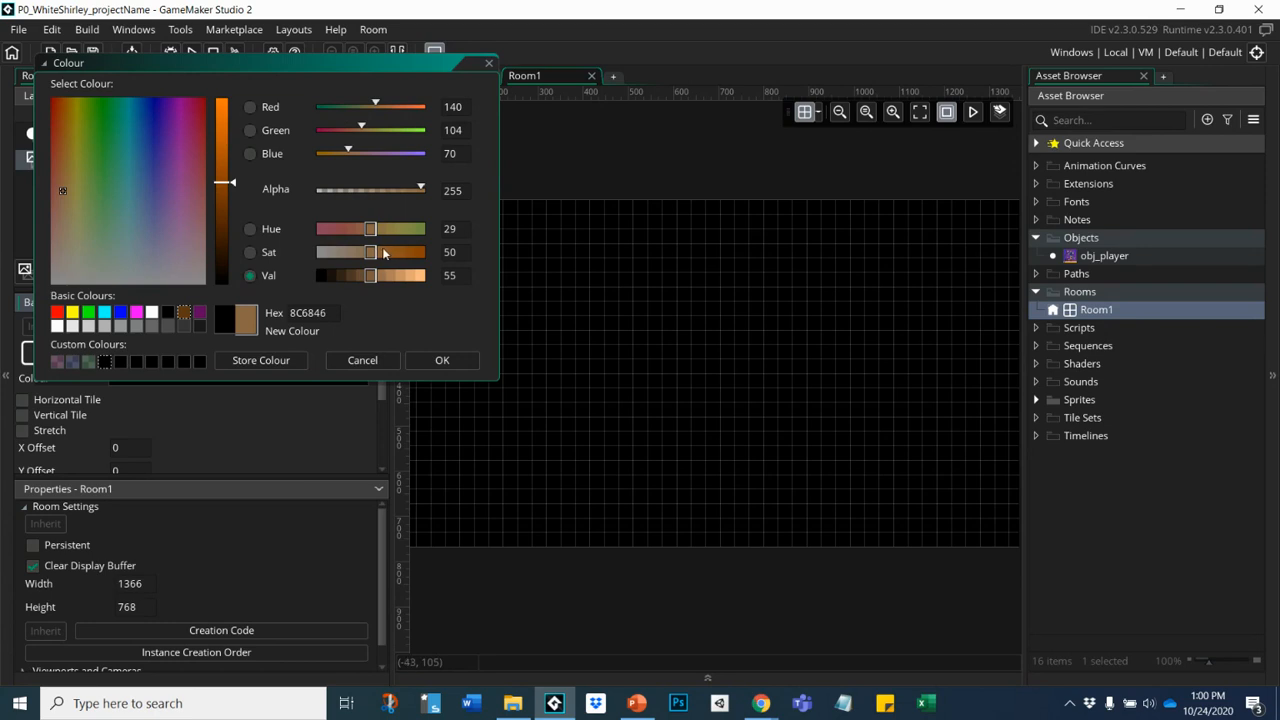
left_click(380, 252)
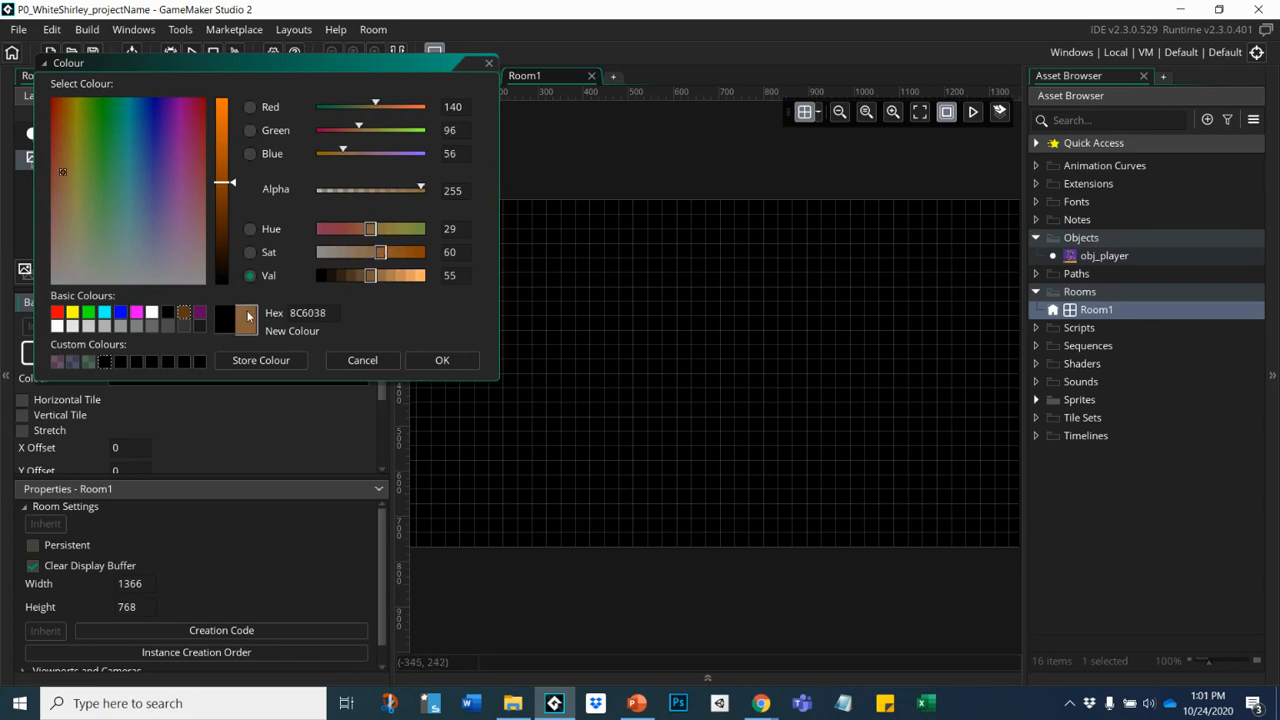
left_click(395, 279)
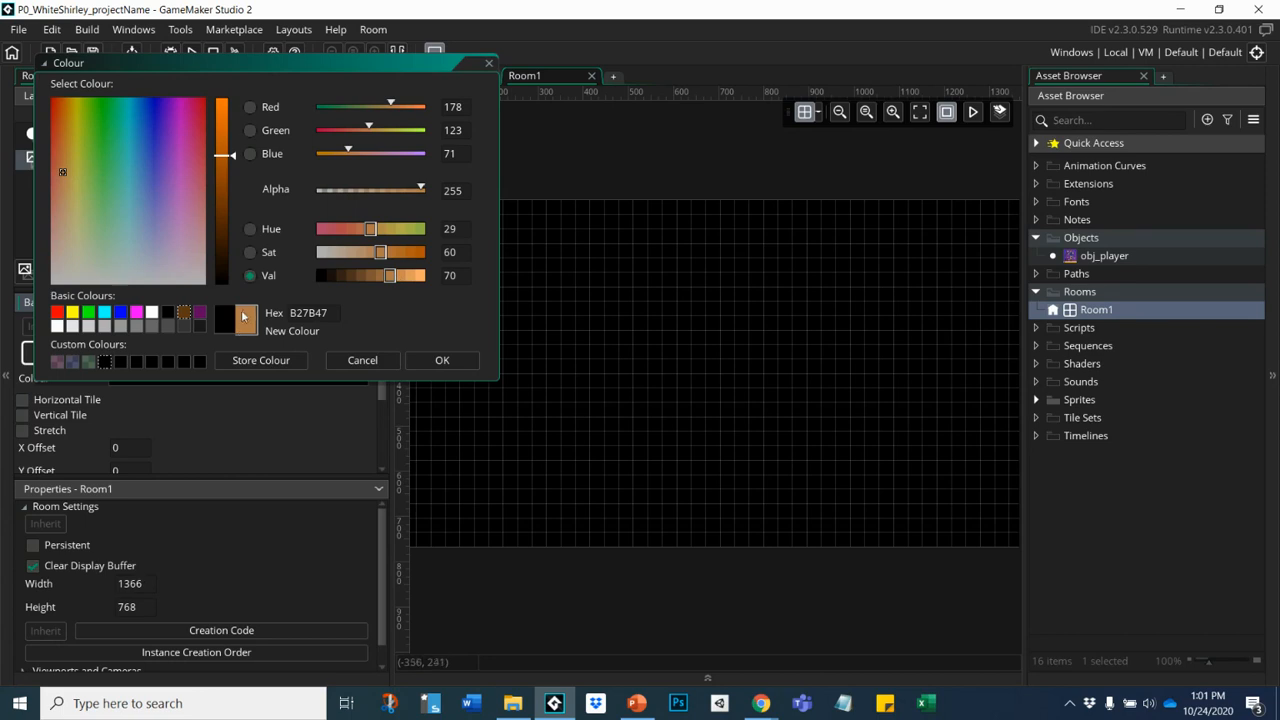
left_click(242, 362)
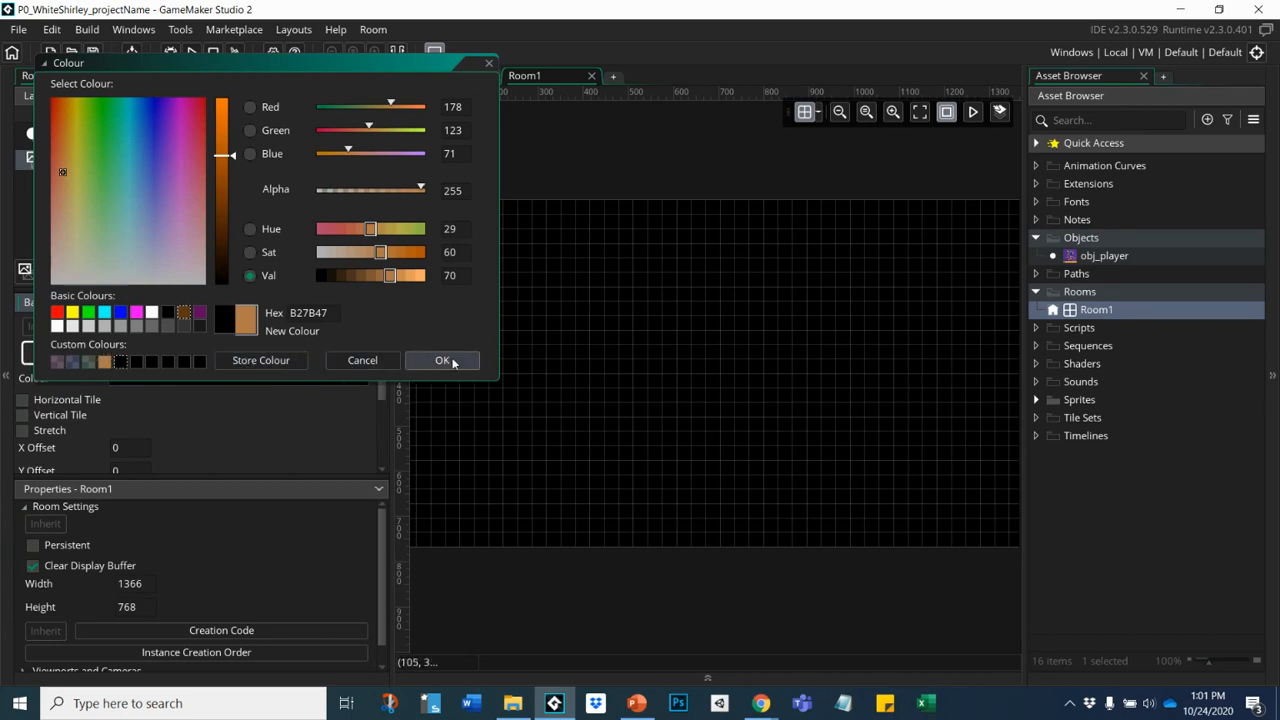
left_click(442, 360)
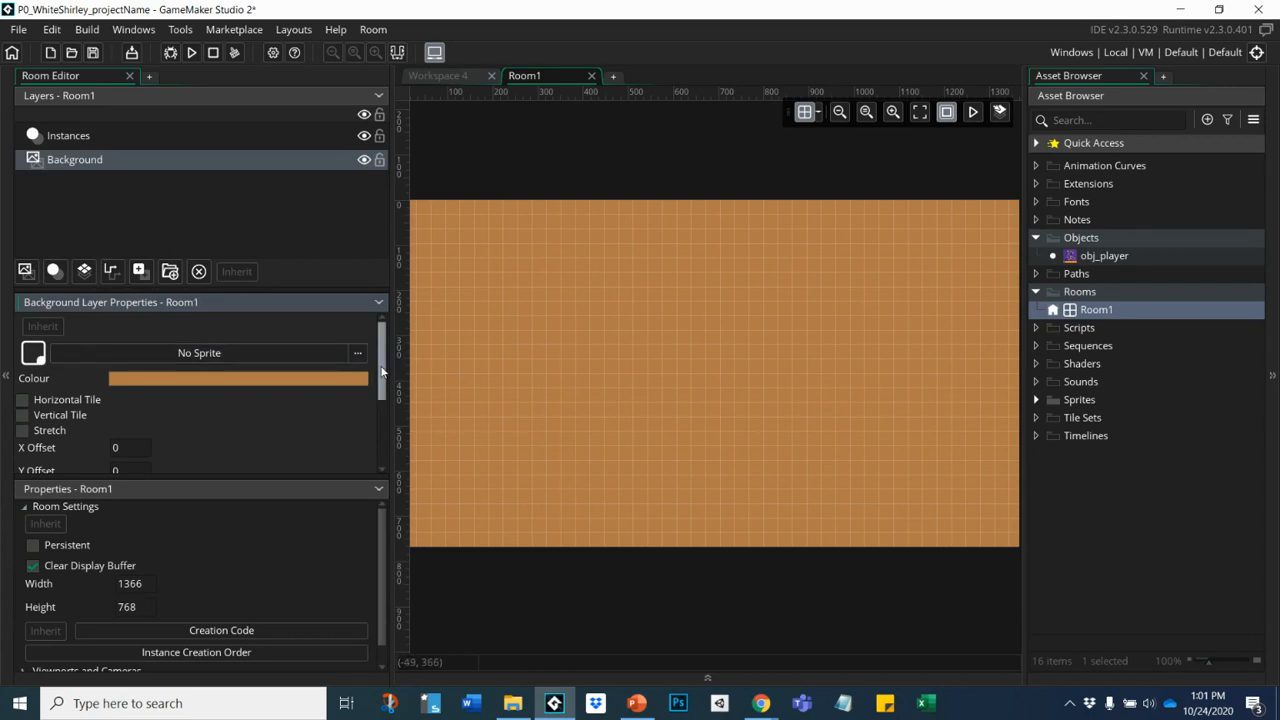
- Look over the remaining Background layer properties and compare them with those of the Instances layer in Room1
left_click_drag(381, 371, 380, 446)
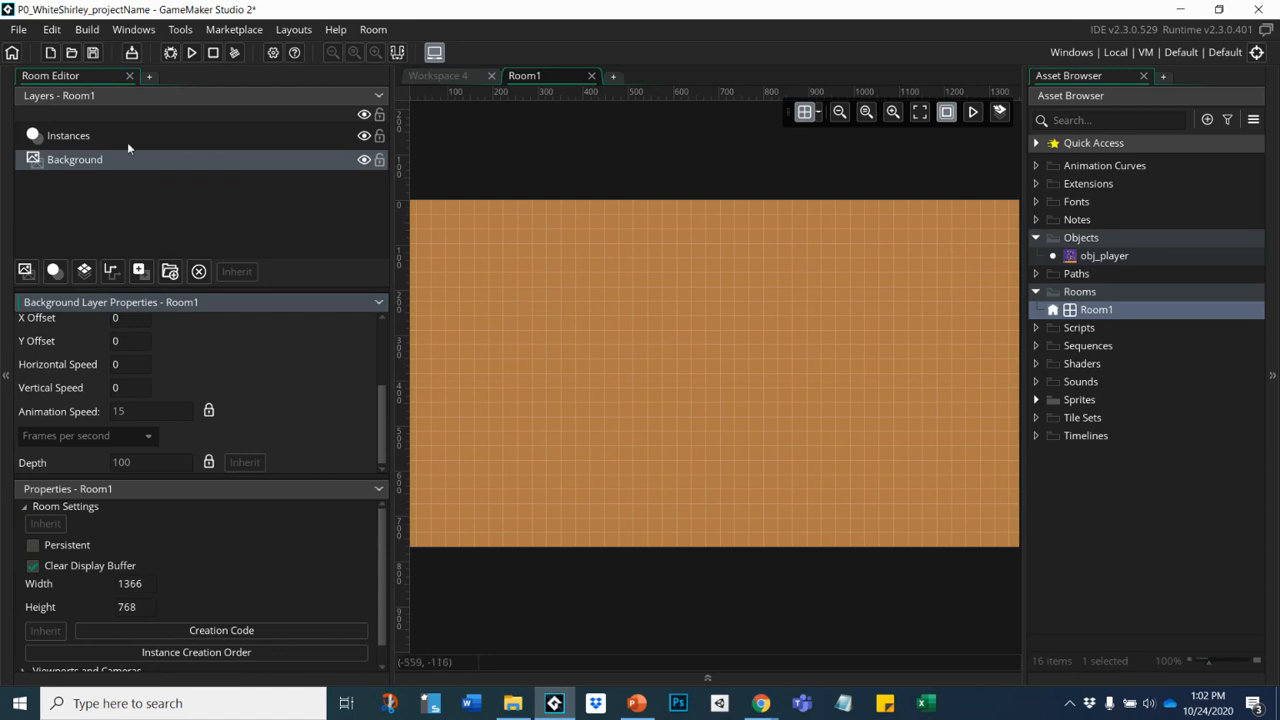
left_click(55, 137)
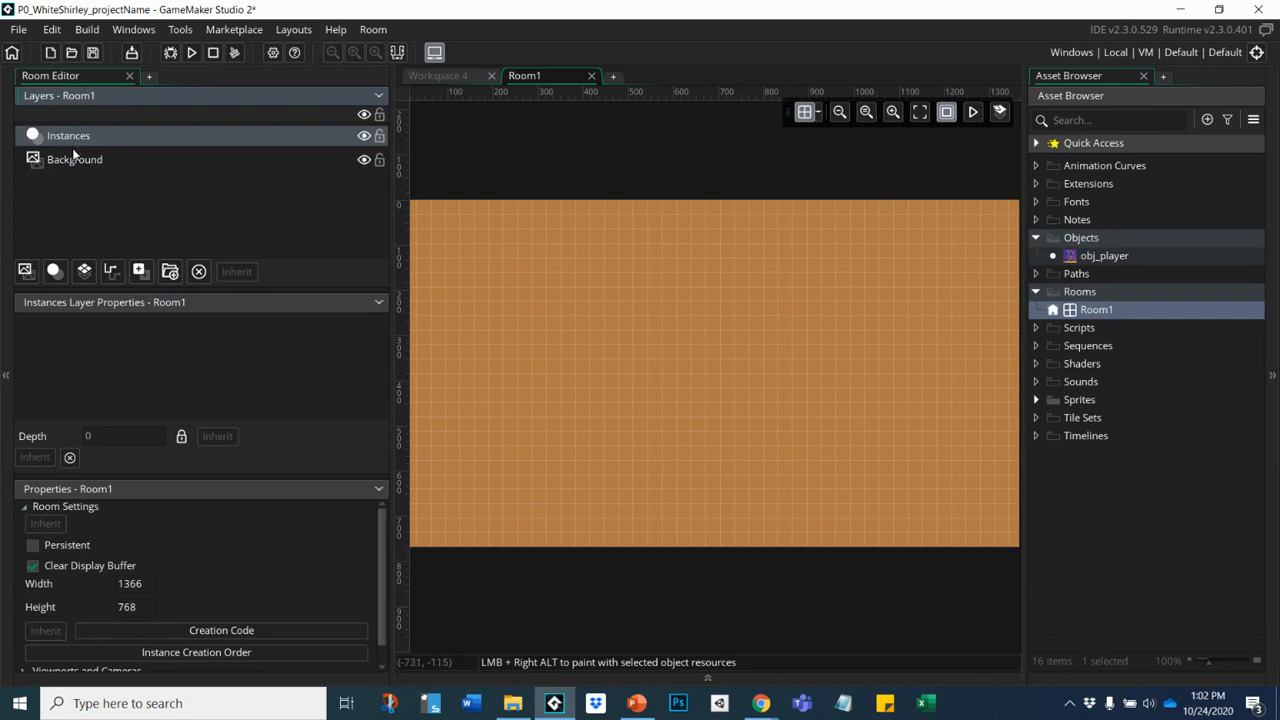
left_click(70, 160)
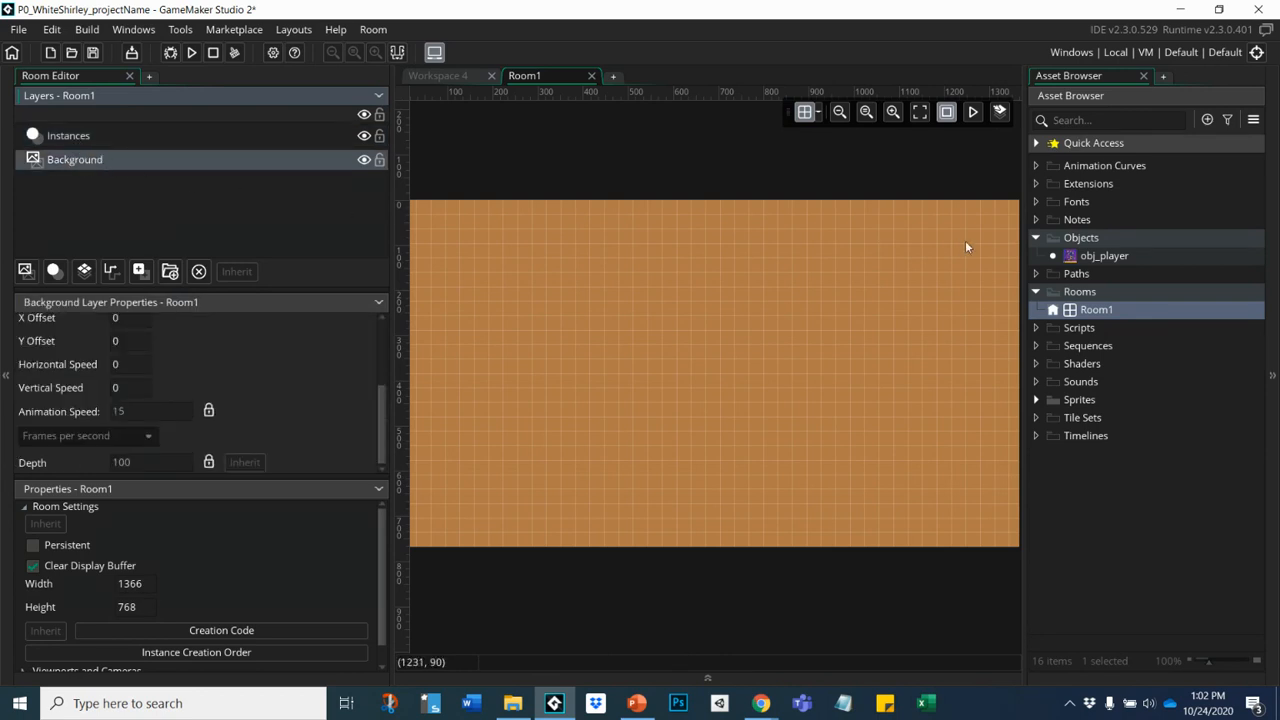
- Try to place obj_player in Room1 while the Background layer is selected
left_click(1096, 257)
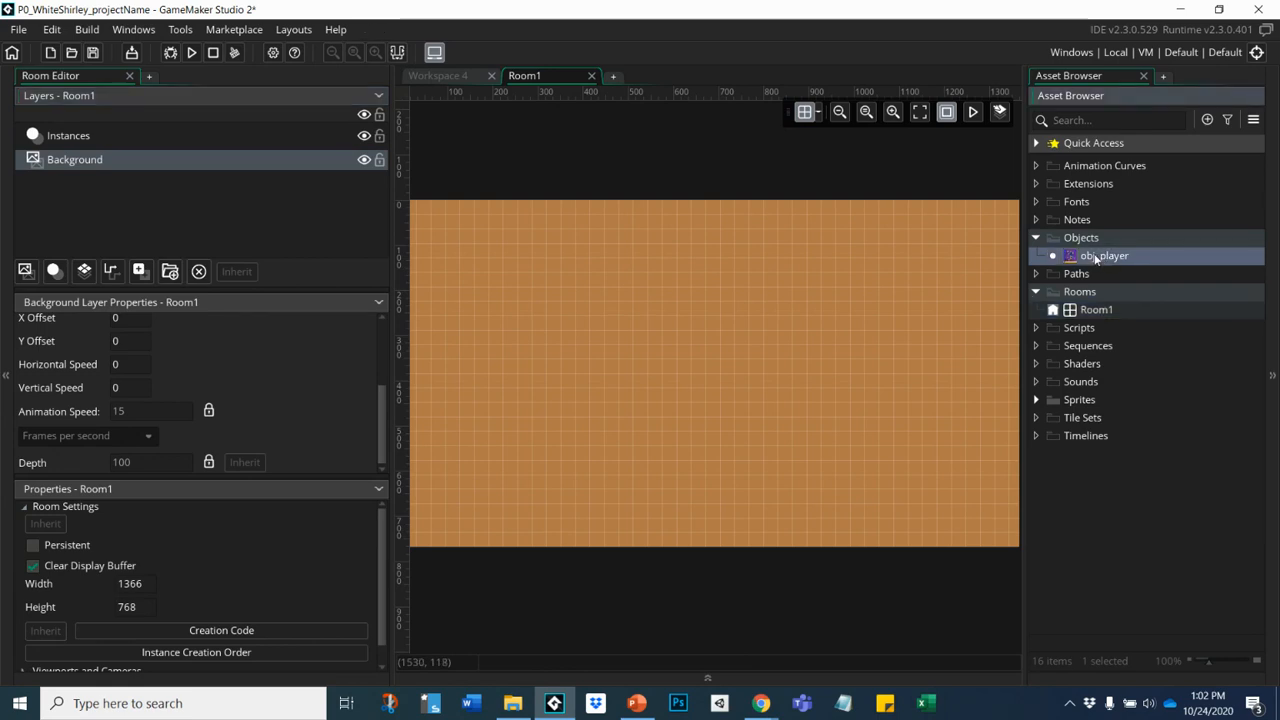
left_click_drag(1096, 258, 669, 314)
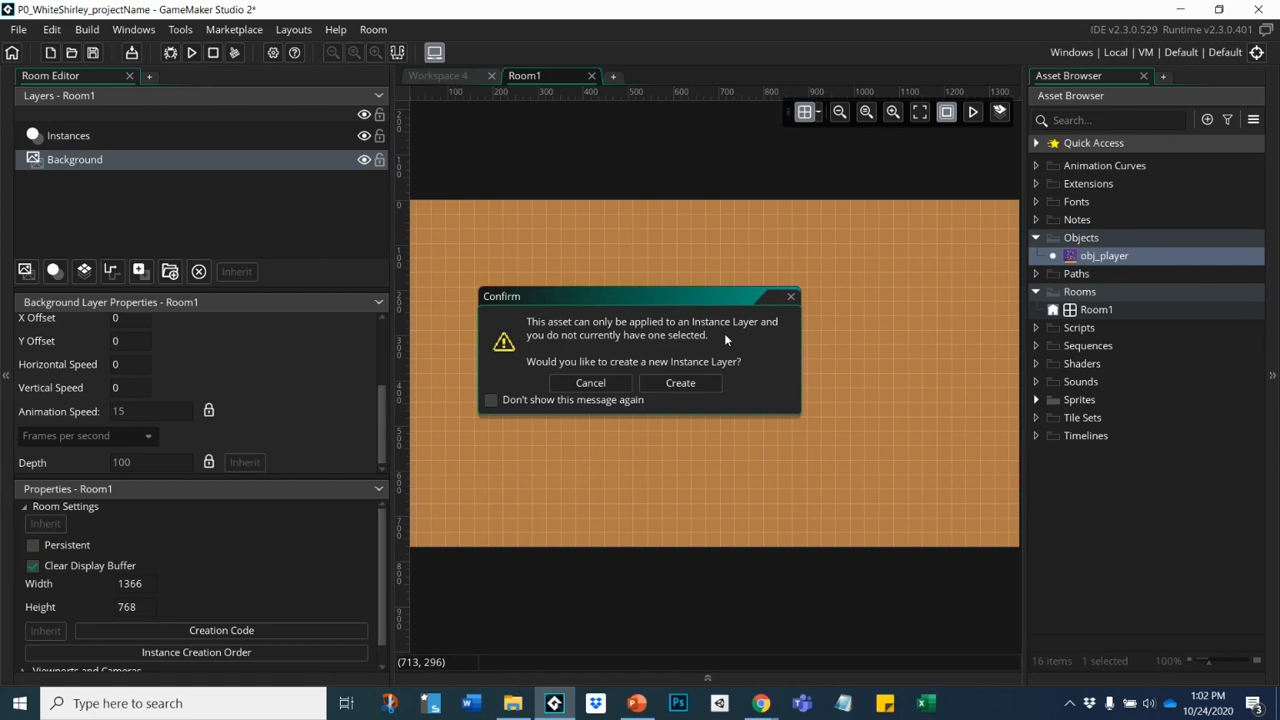
left_click(791, 296)
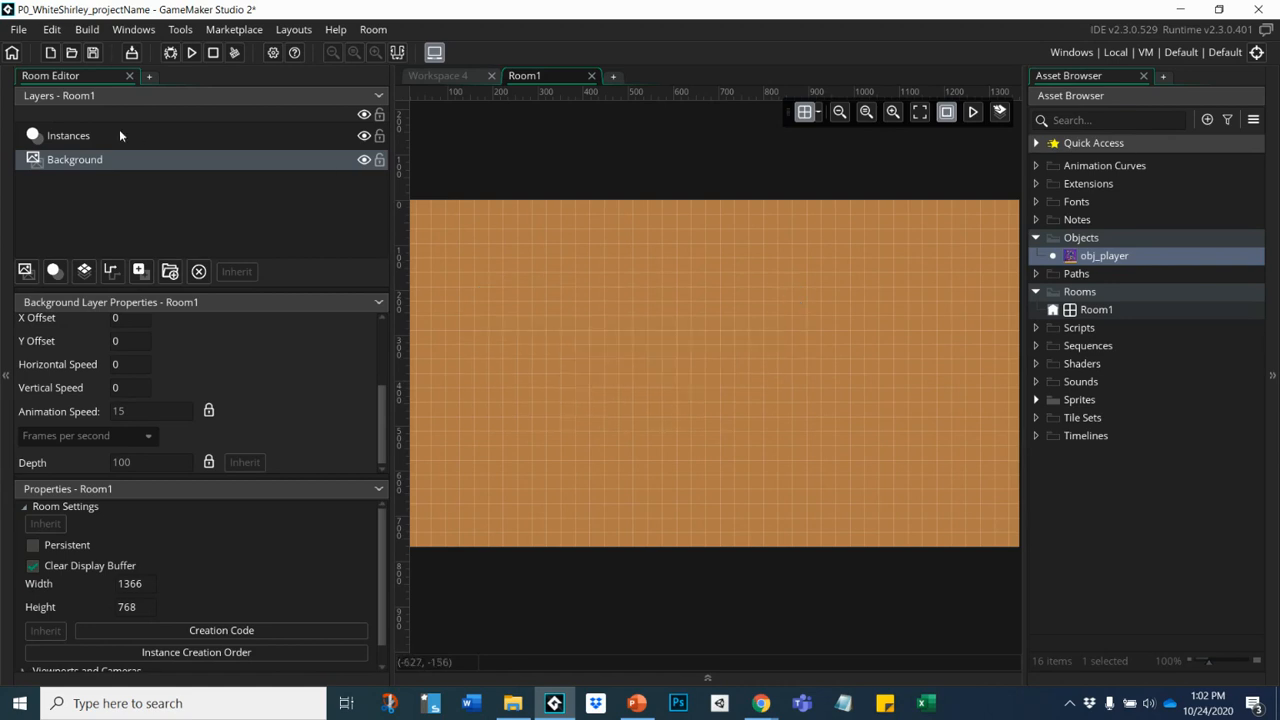
- Place an instance of obj_player on the Instances layer, slightly left of the centre of Room1
left_click(77, 138)
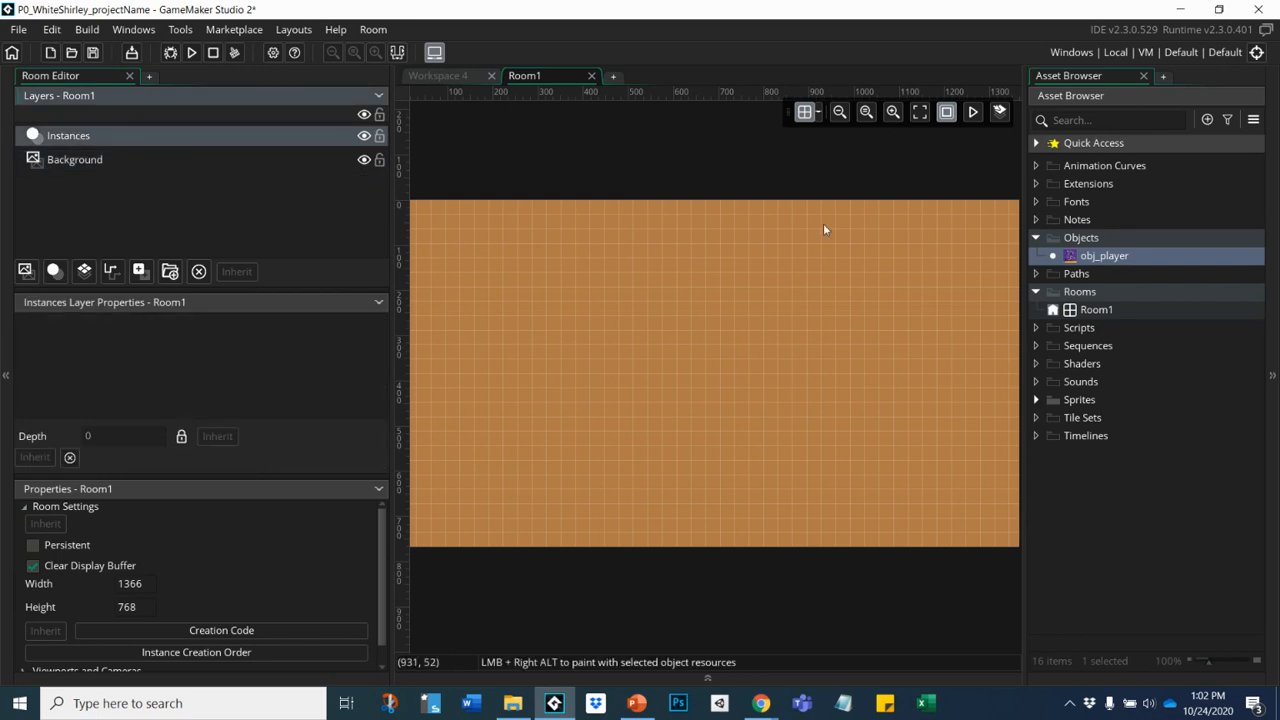
left_click(1087, 257)
left_click_drag(1087, 257, 672, 336)
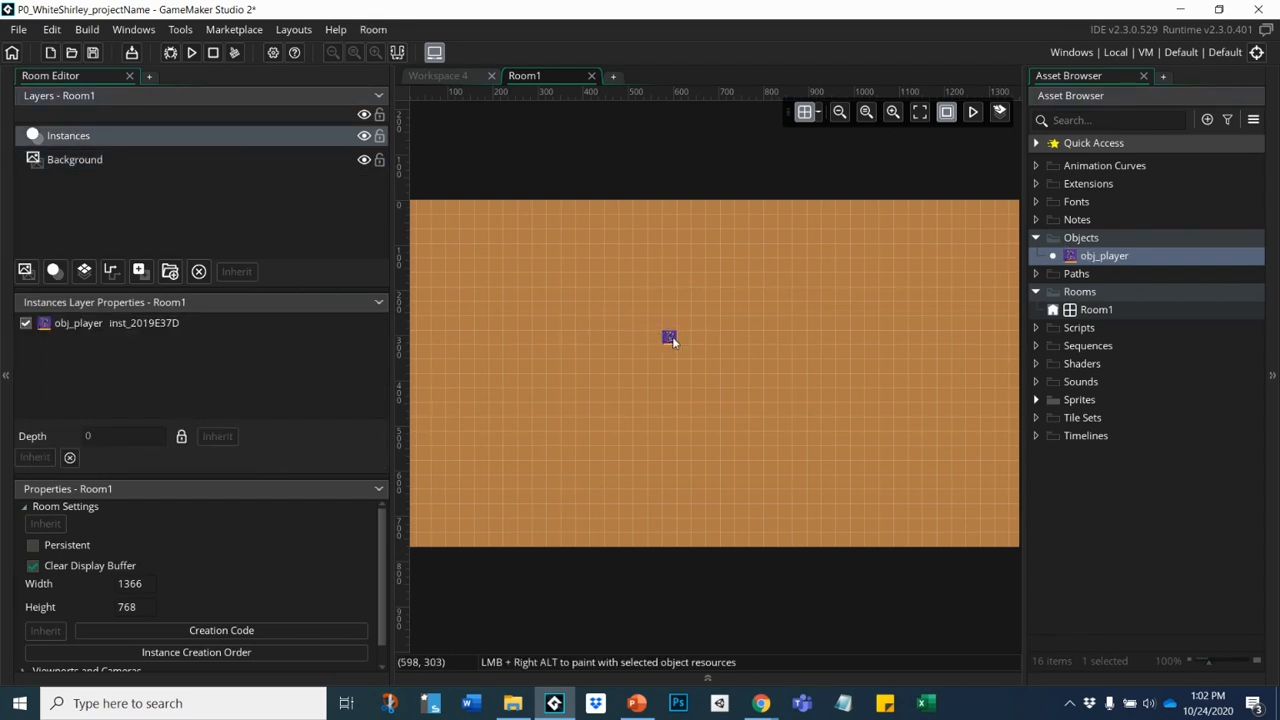
- Run the game, test the player's movement with repeated arrow-key input, and close the game window
left_click(192, 53)
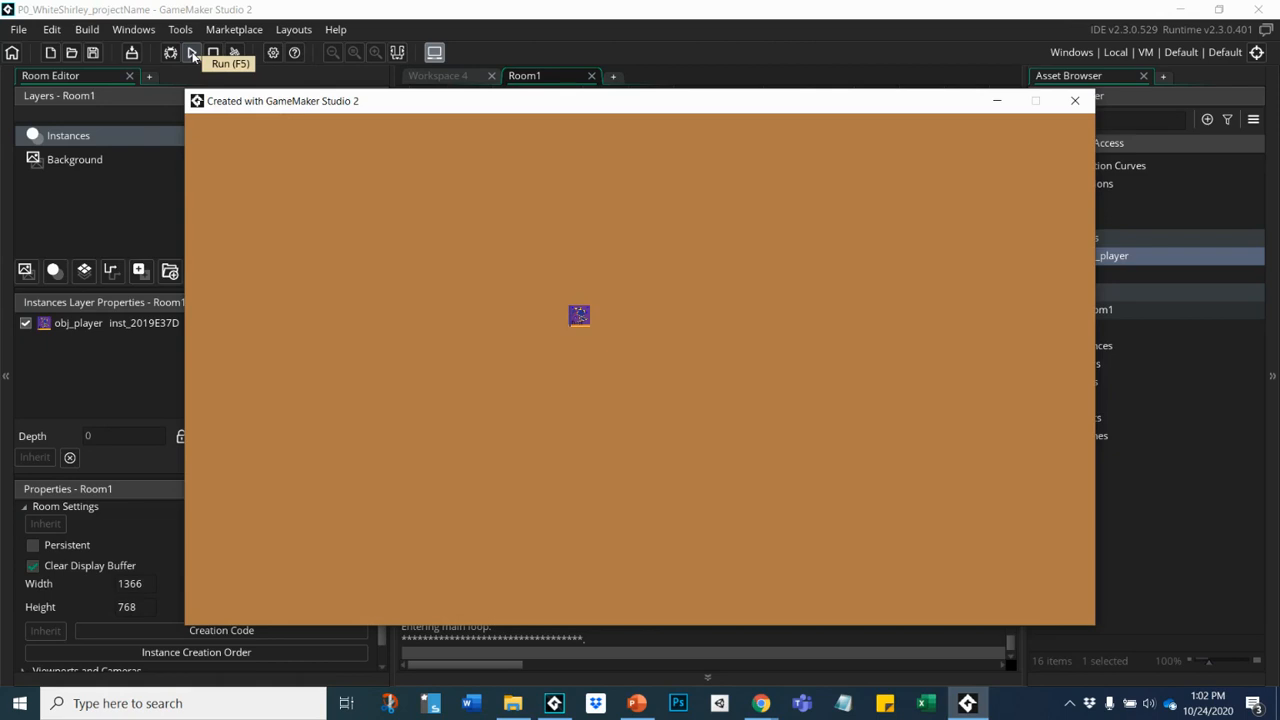
key("Right")
key("Right")
key("Right")
key("Right")
key("Right")
key("Right")
key("Right")
key("Right")
key("Right")
key("Right")
key("Right")
key("Right")
left_click(1076, 102)
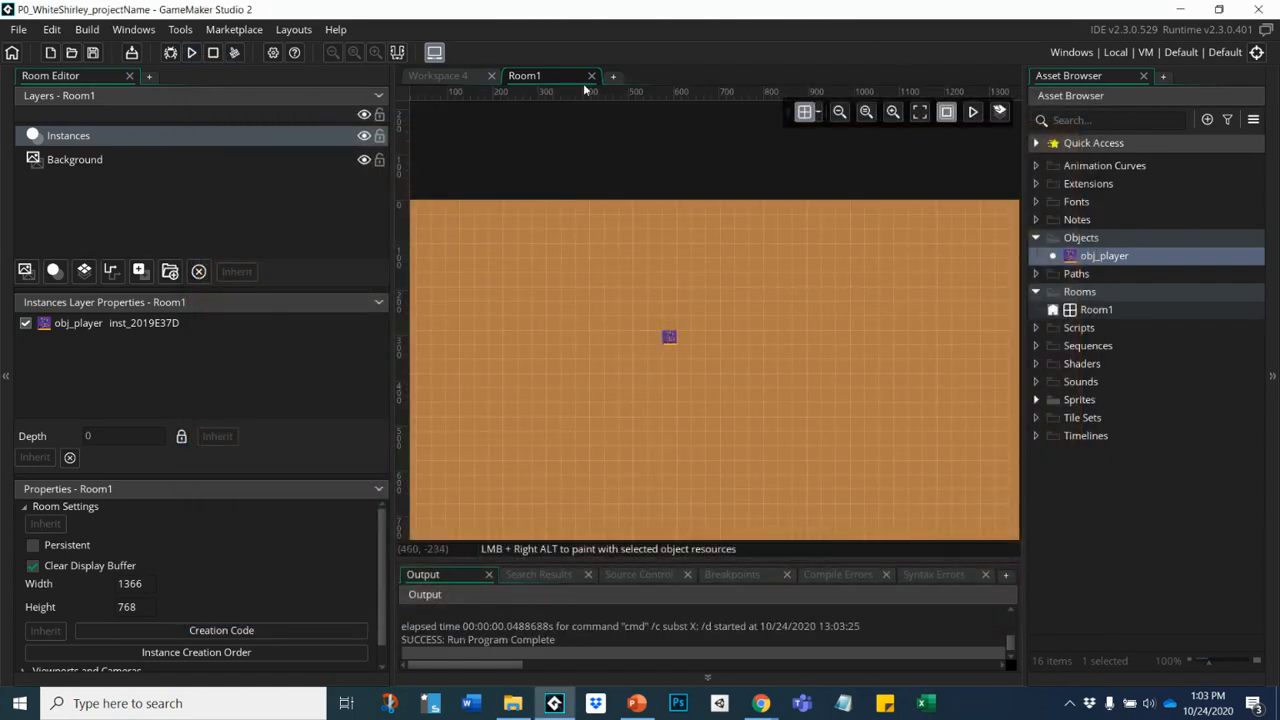
- Return to obj_player's left-key event code in Workspace 4 and change its movement line to "x = x - 5;"
left_click(440, 76)
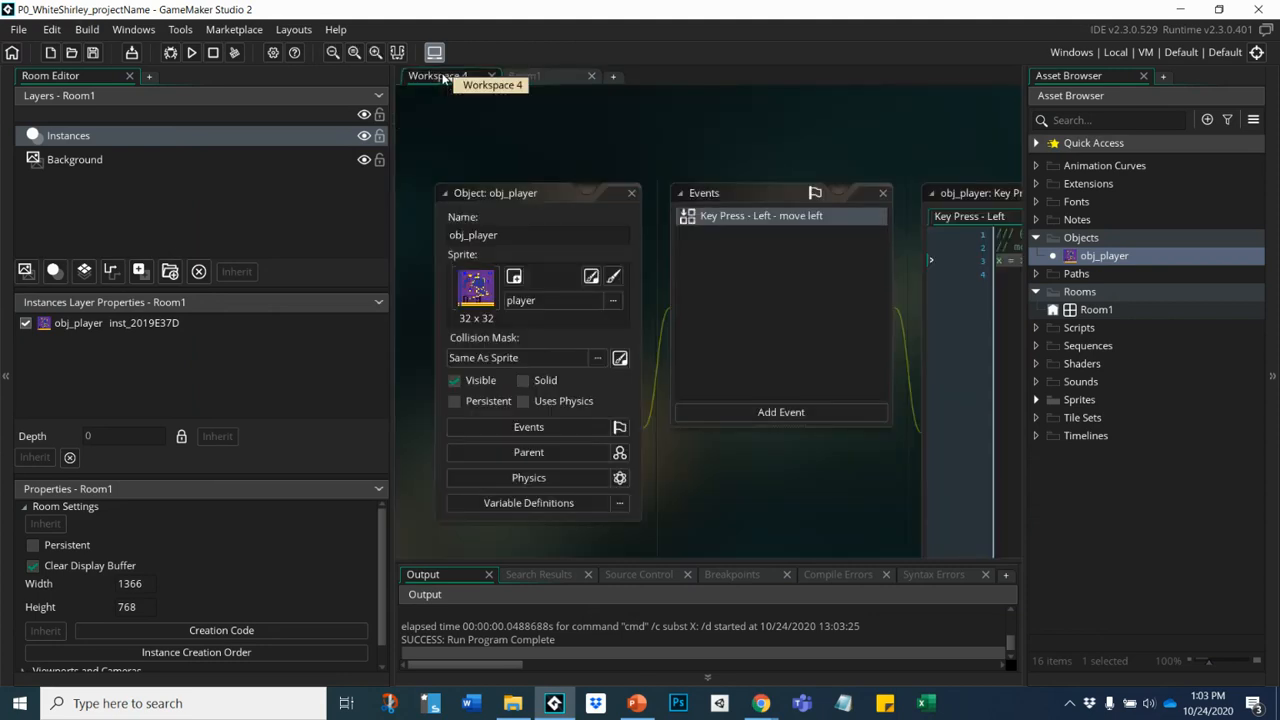
left_click(3, 334)
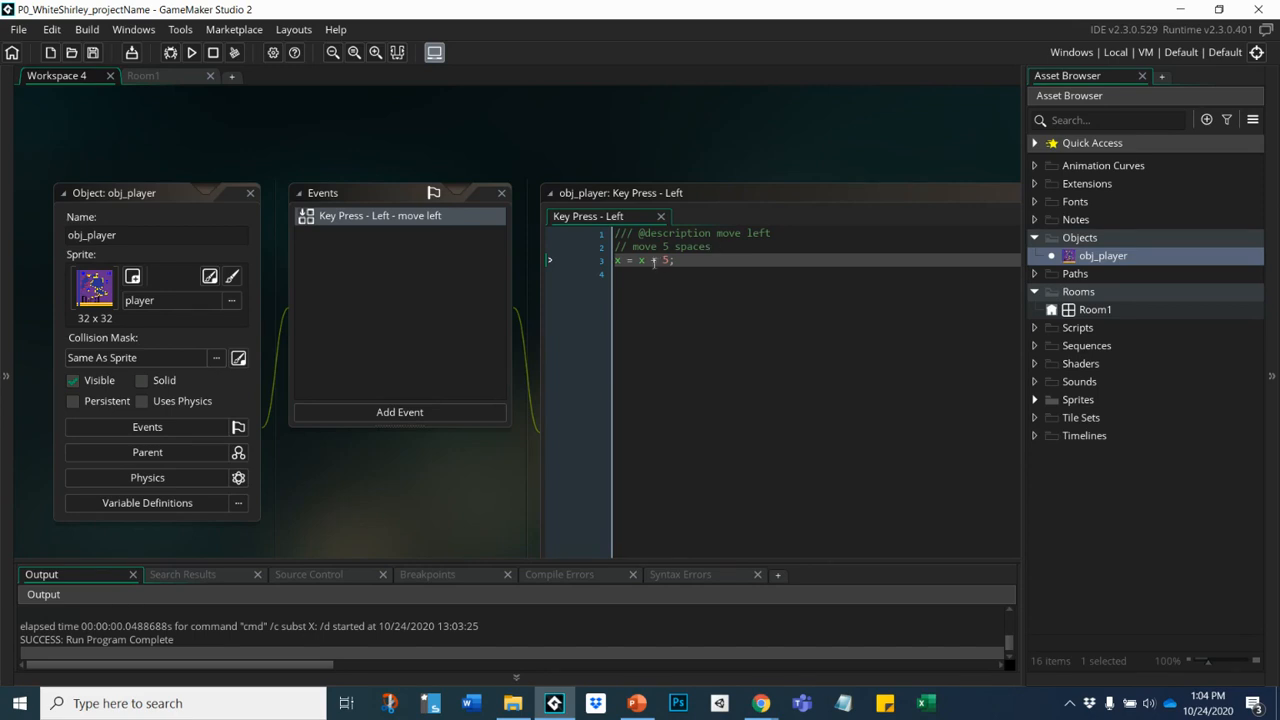
left_click(654, 261)
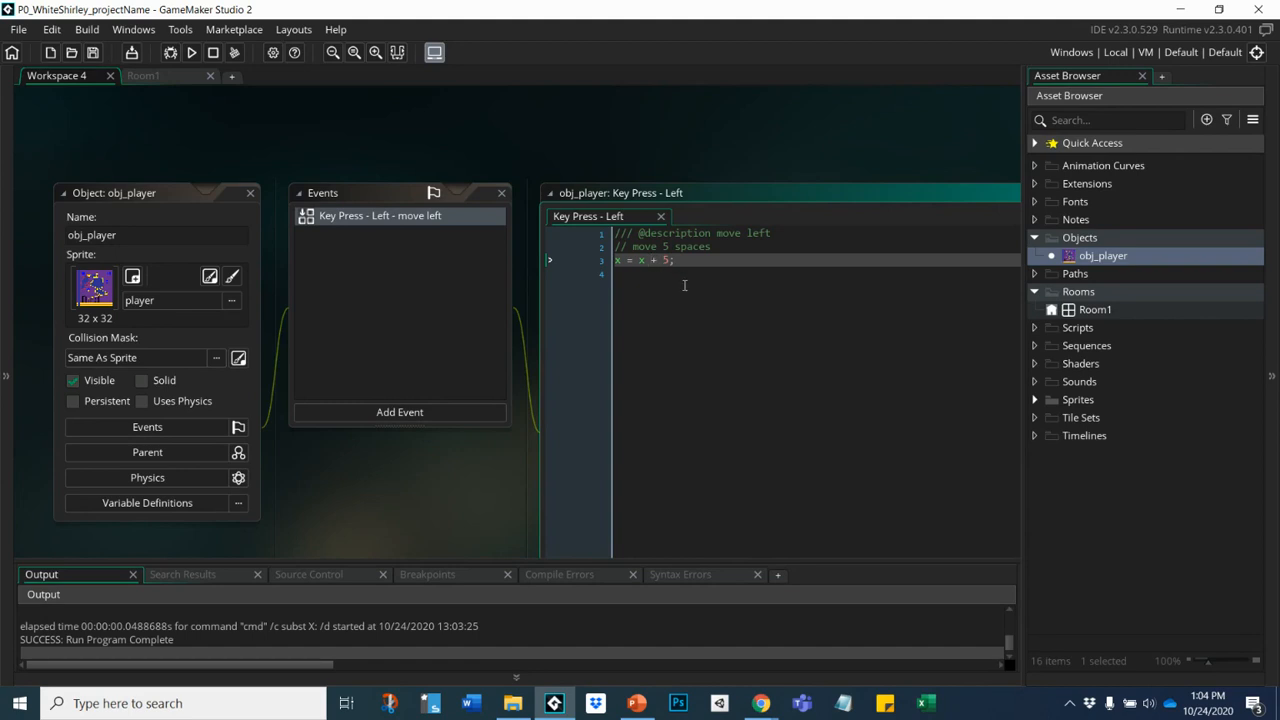
key("BackSpace")
type("-")
- Run the game again, test the player's leftward movement, and close the game window
left_click(193, 53)
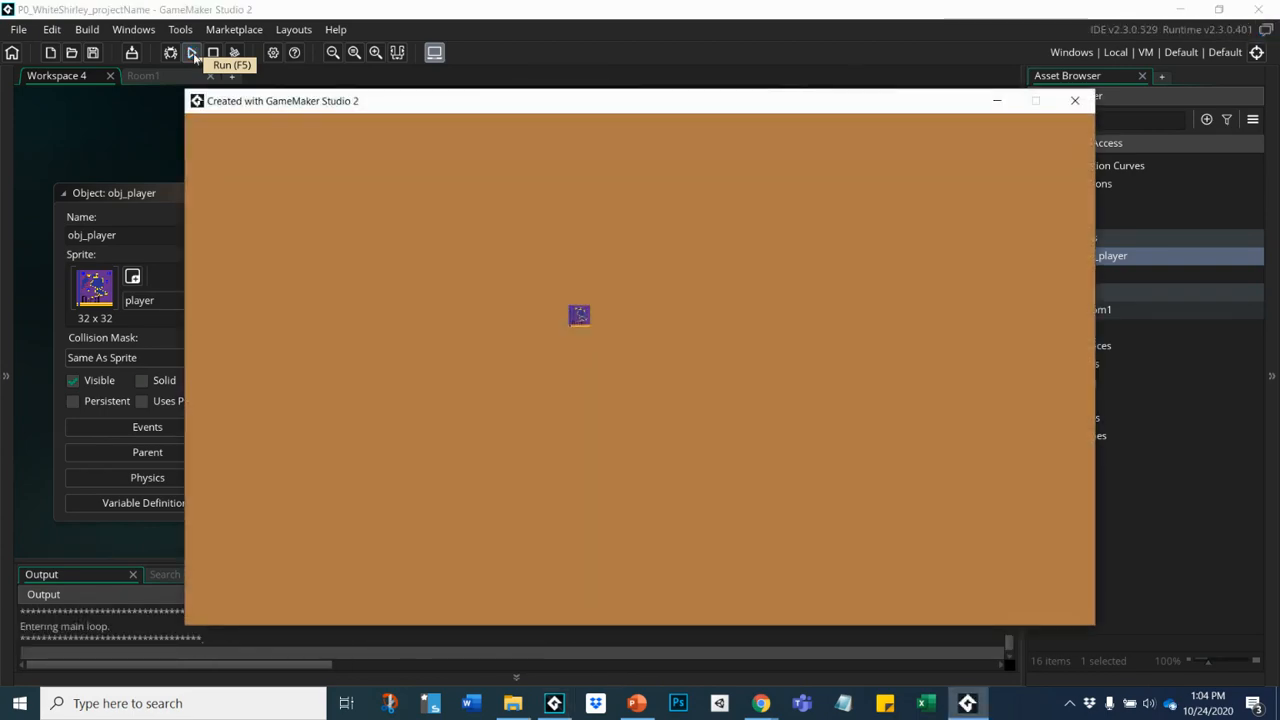
key("Left")
key("Left")
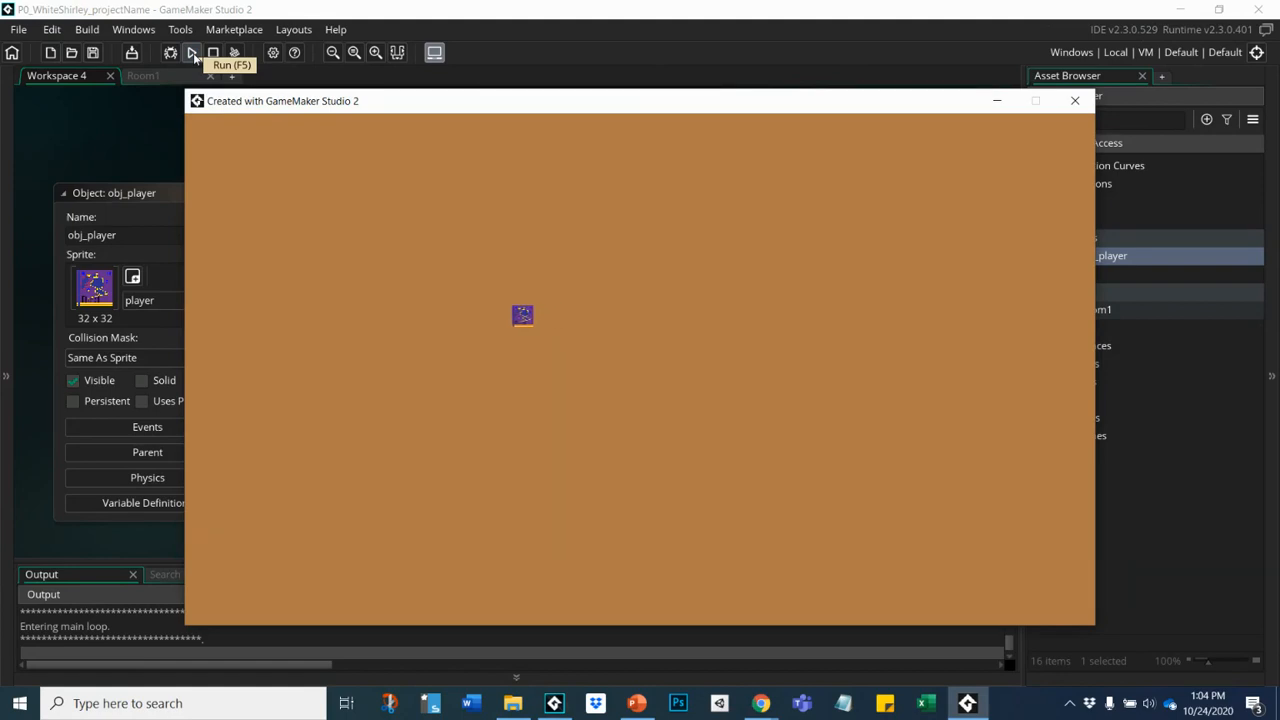
key("Left")
key("Left")
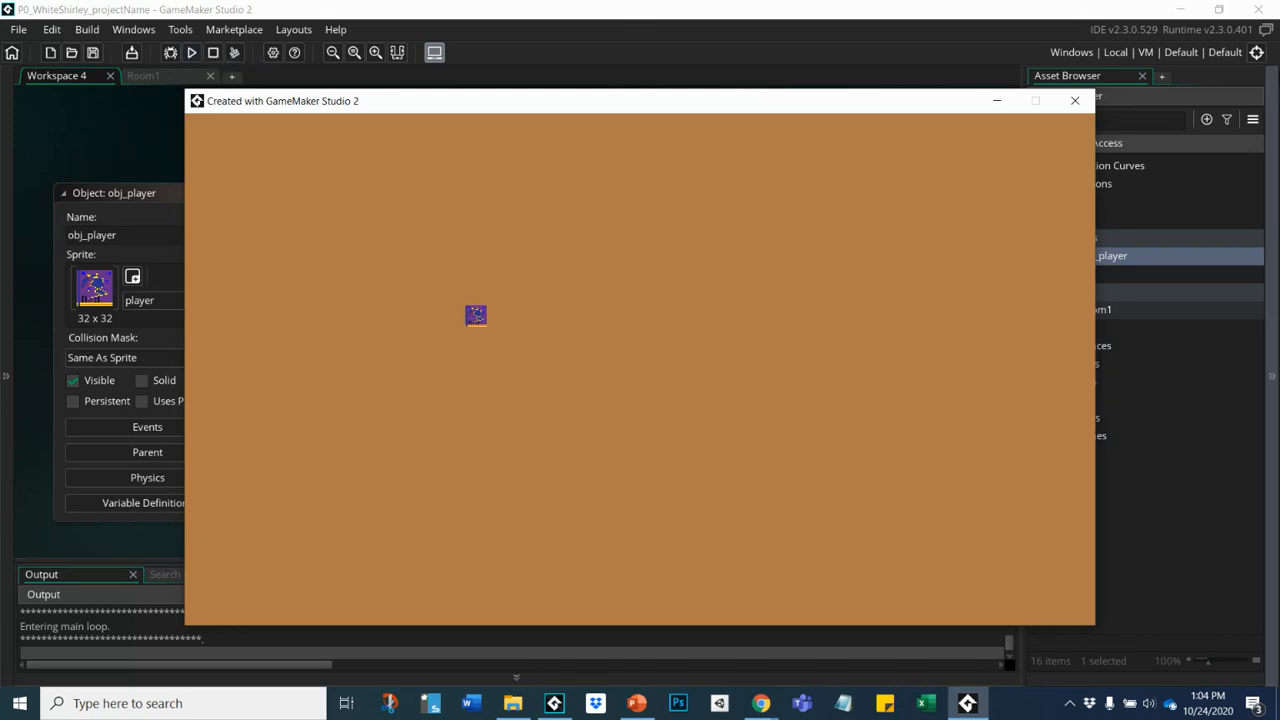
left_click(1075, 101)
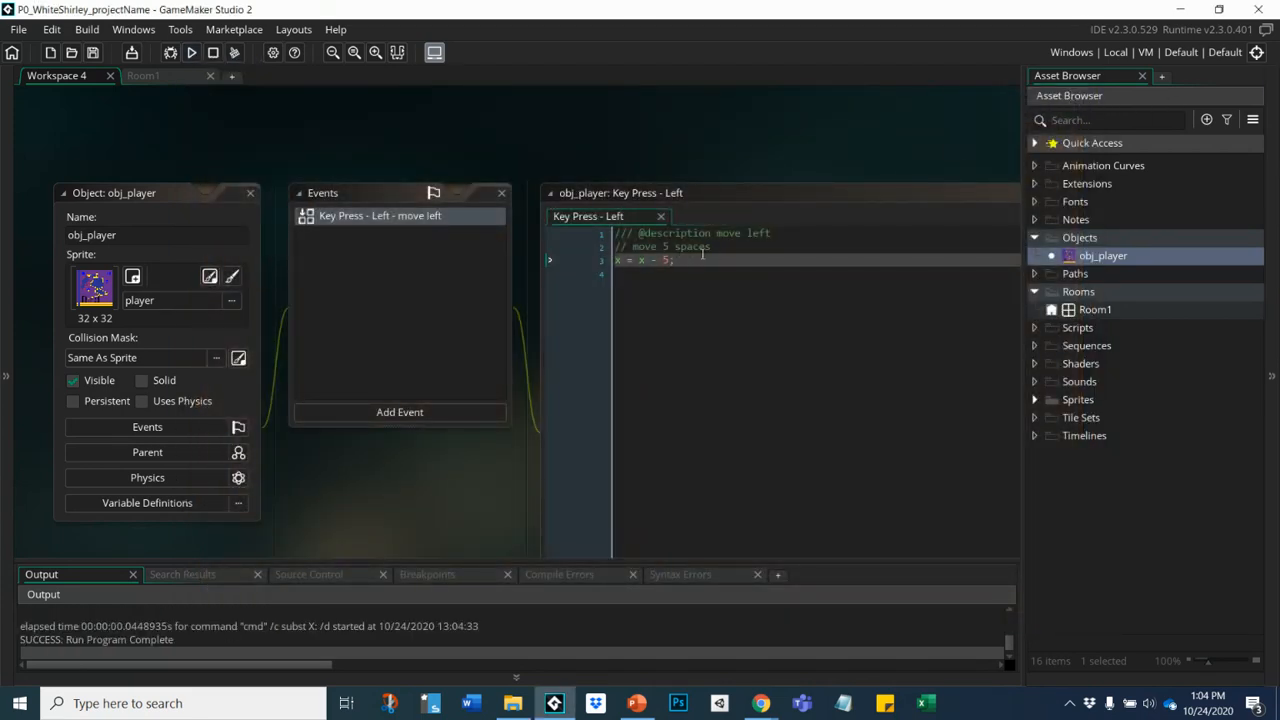
- Change the second-line comment in the left-key event code to "move to the left as long as the left arrow is pressed"
left_click_drag(712, 248, 667, 255)
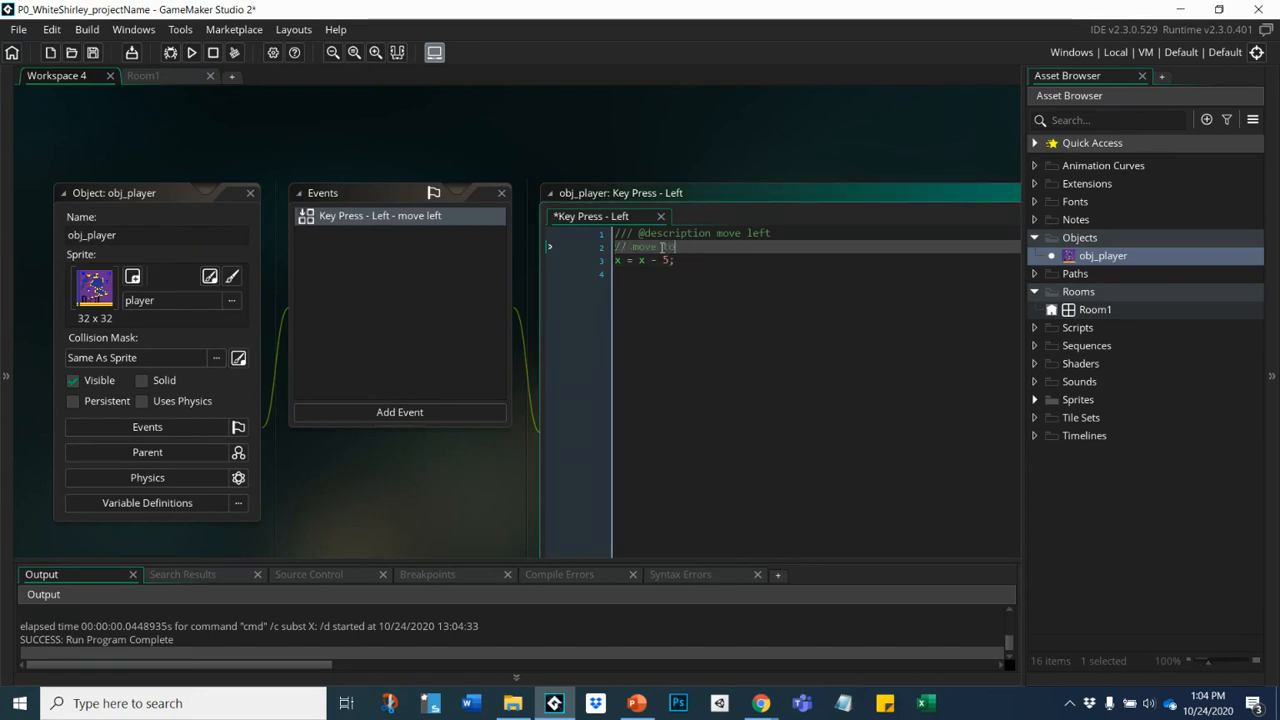
type("to the l")
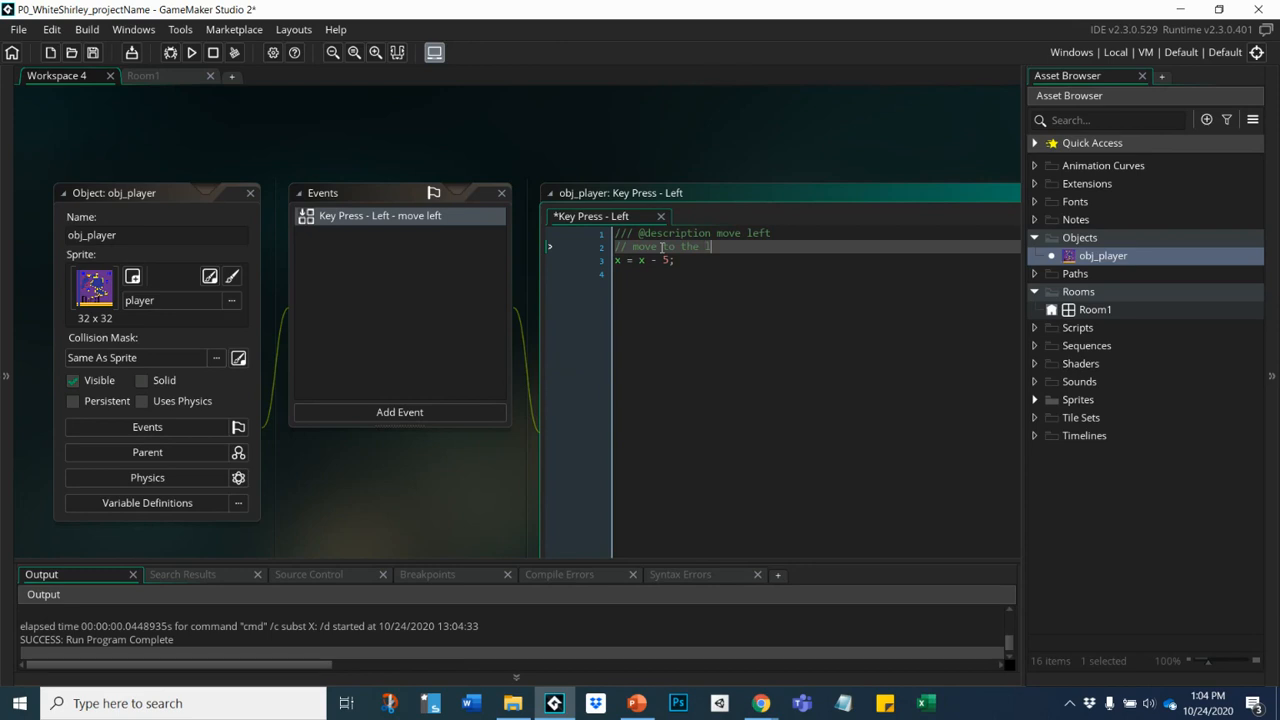
type("eft as long as the left arrow is pressed")
left_click(720, 333)
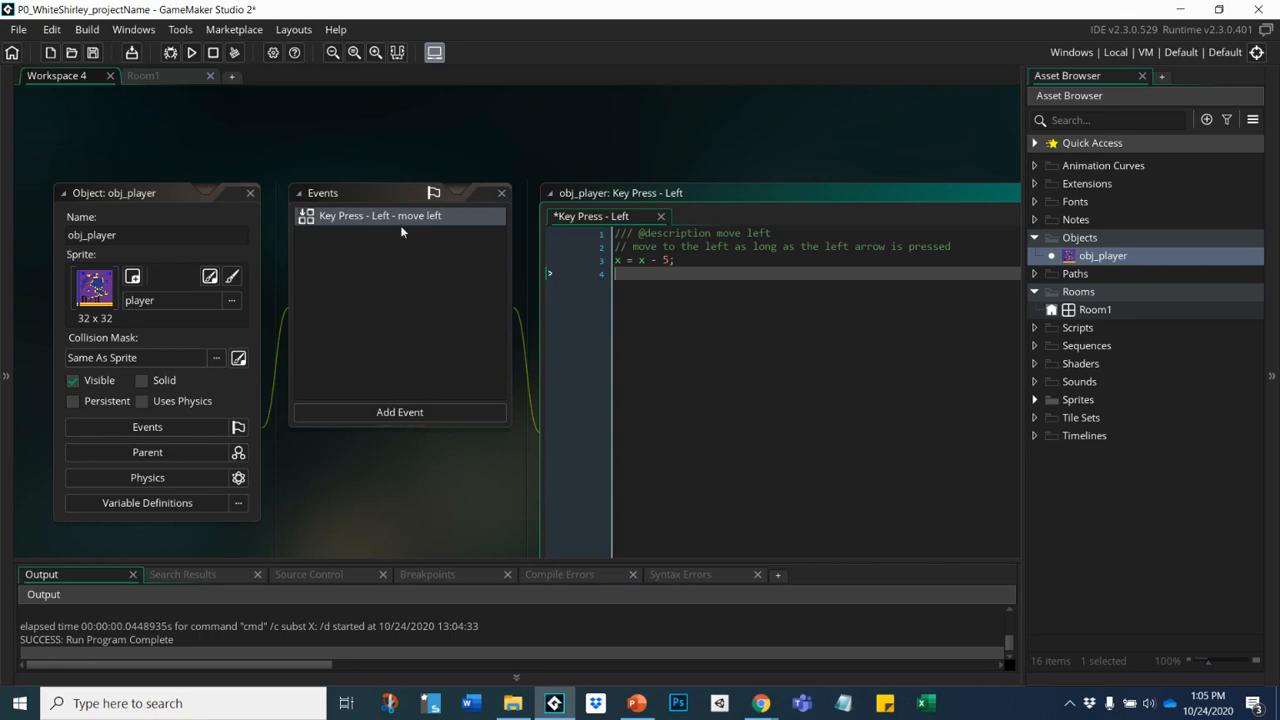
left_click(394, 415)
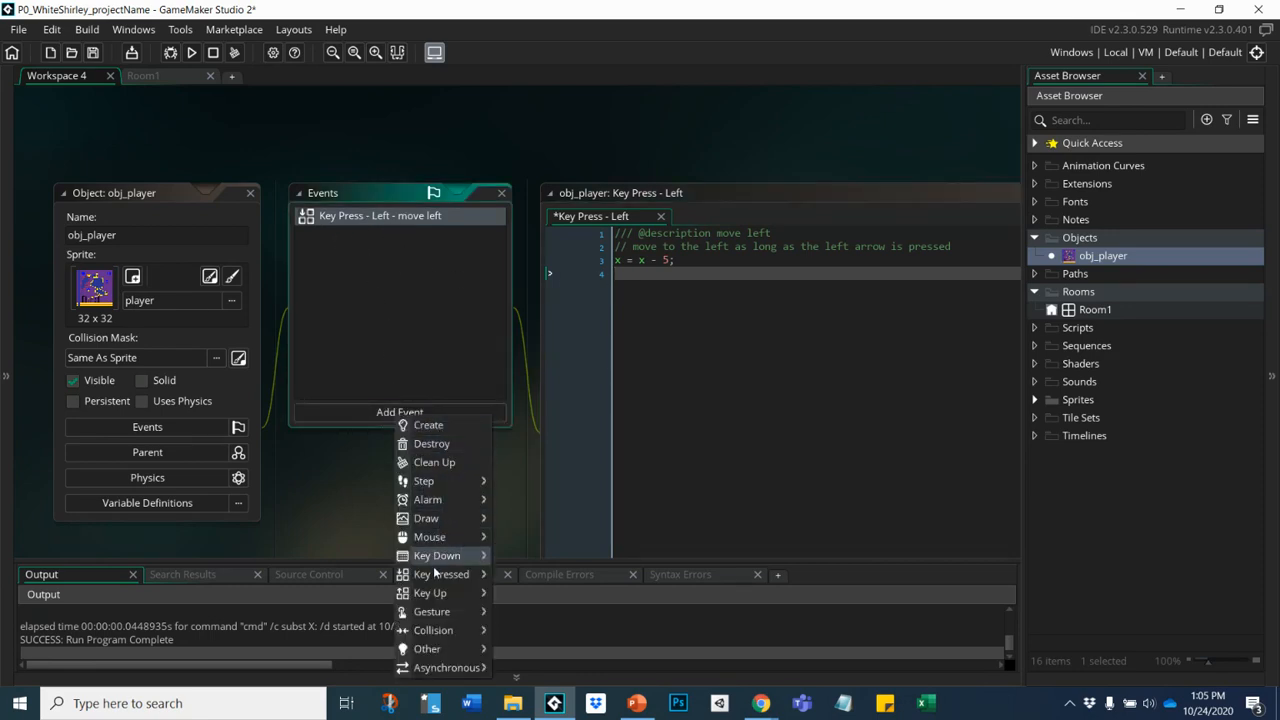
mouse_move(434, 580)
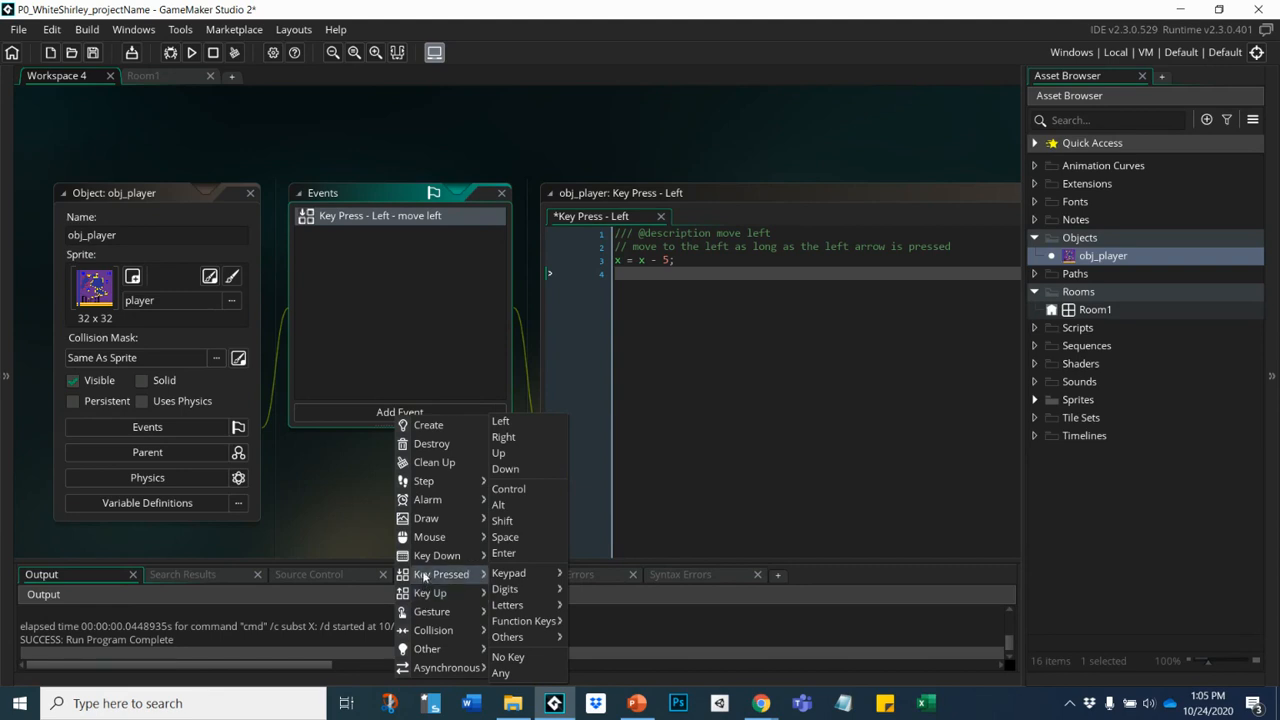
mouse_move(424, 548)
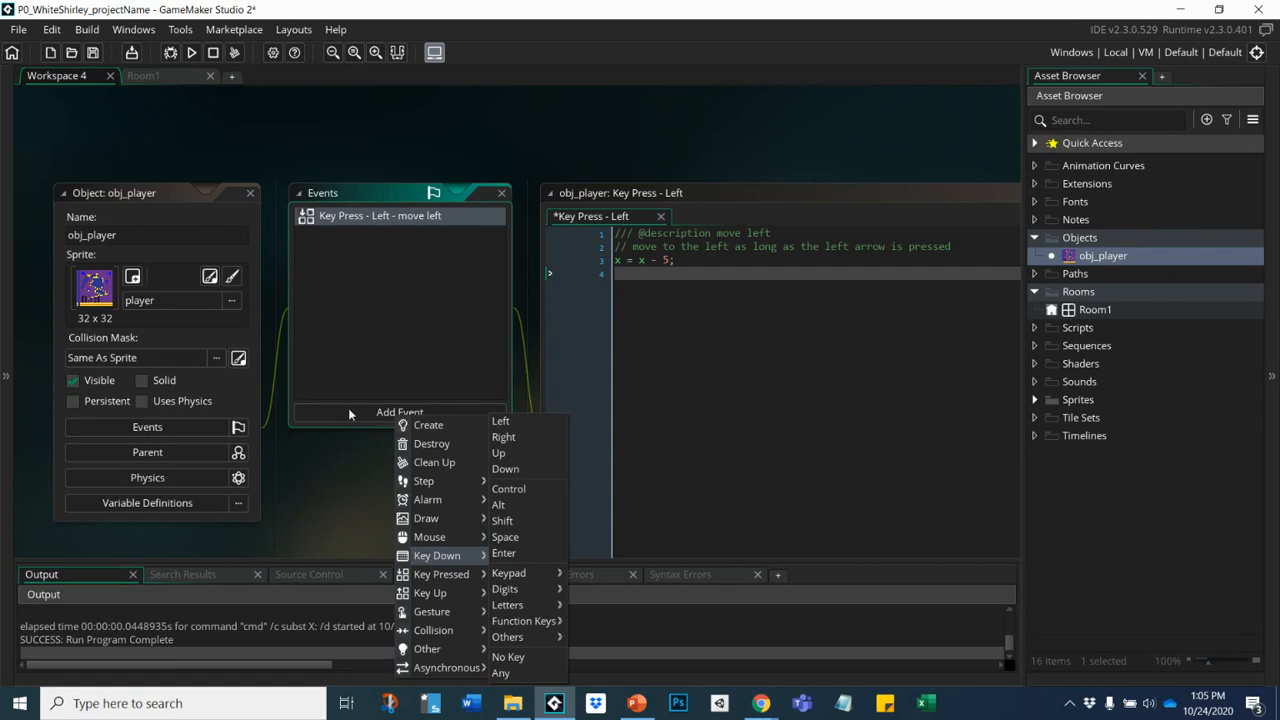
left_click(381, 218)
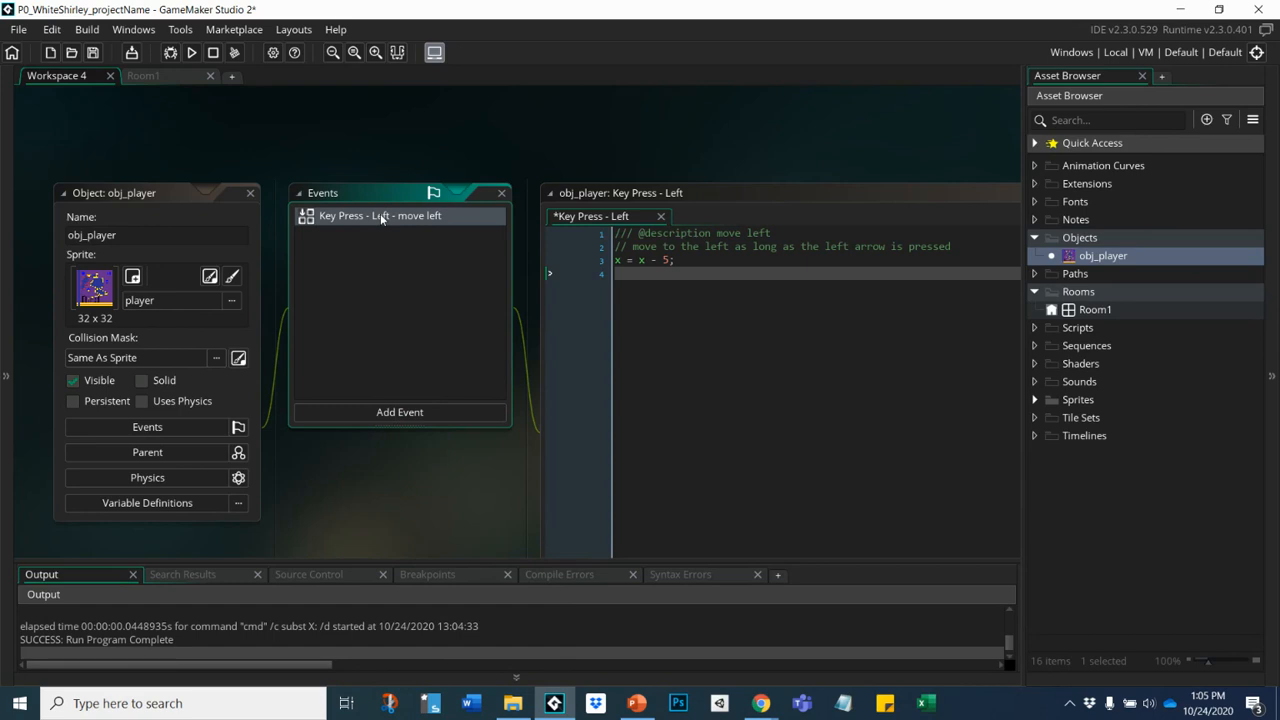
- Change obj_player's Key Press - Left event to a Key Down - Left event
right_click(381, 219)
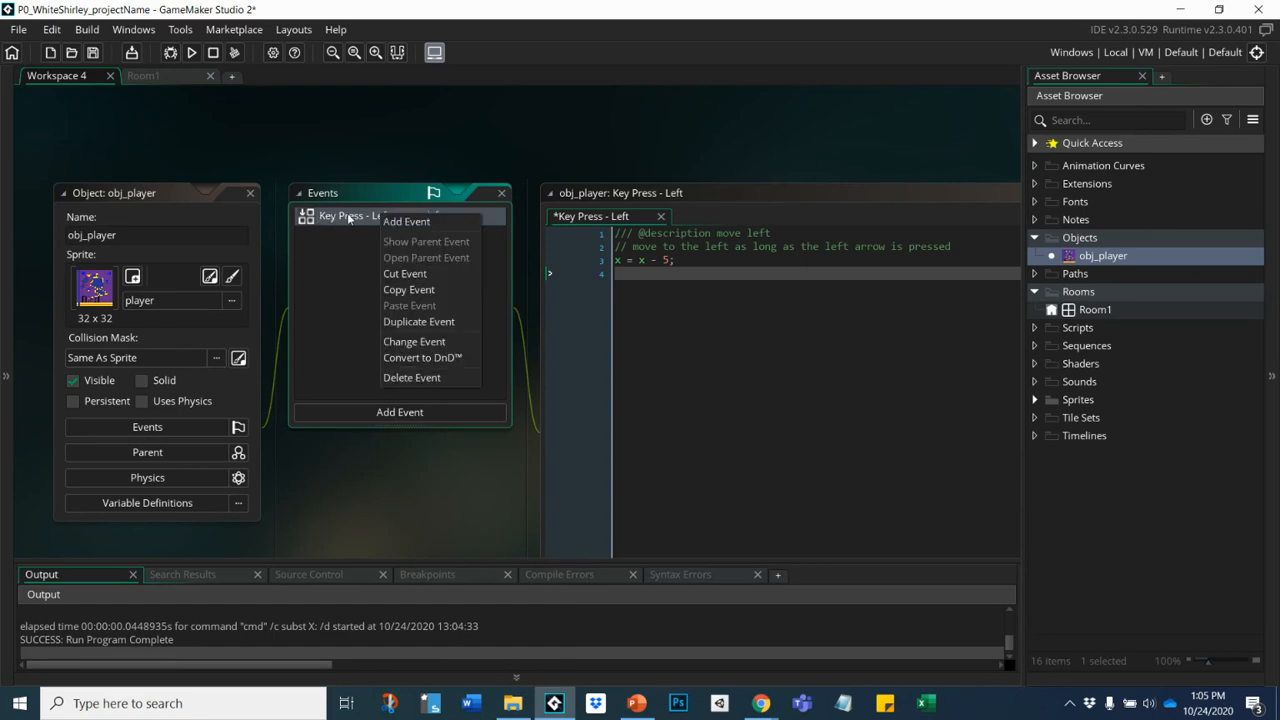
left_click(411, 344)
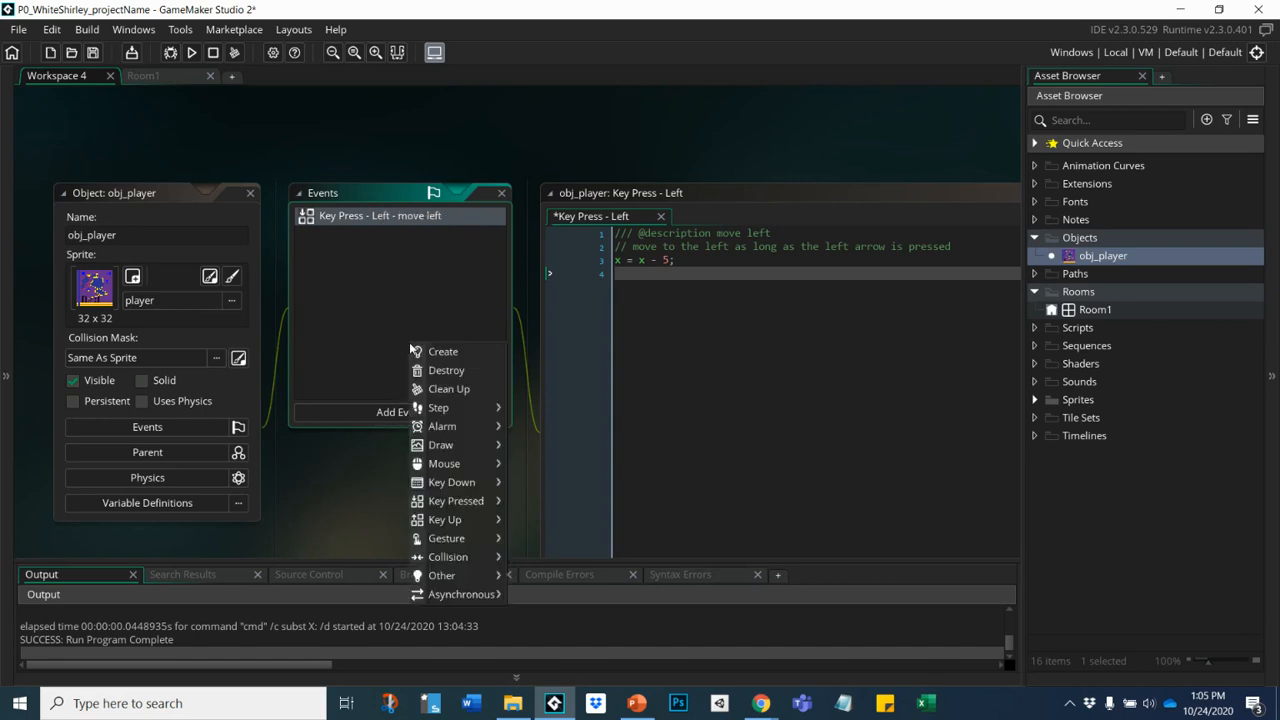
mouse_move(462, 486)
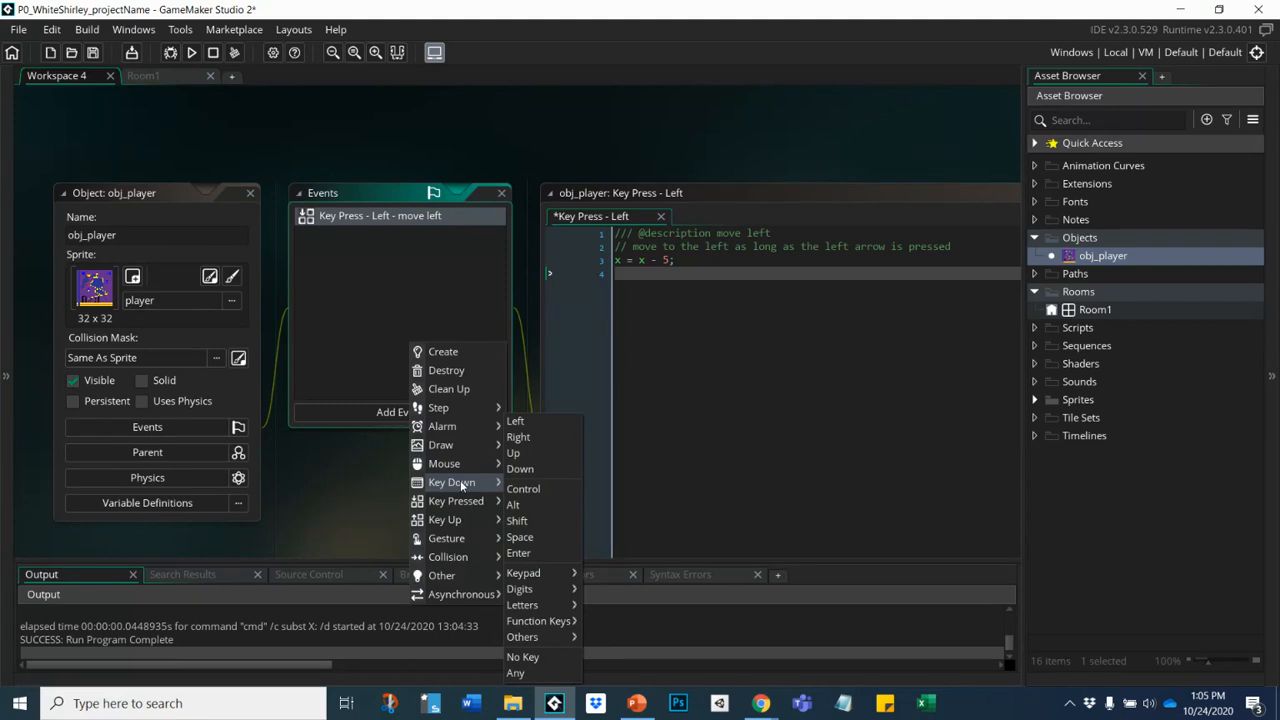
left_click(524, 421)
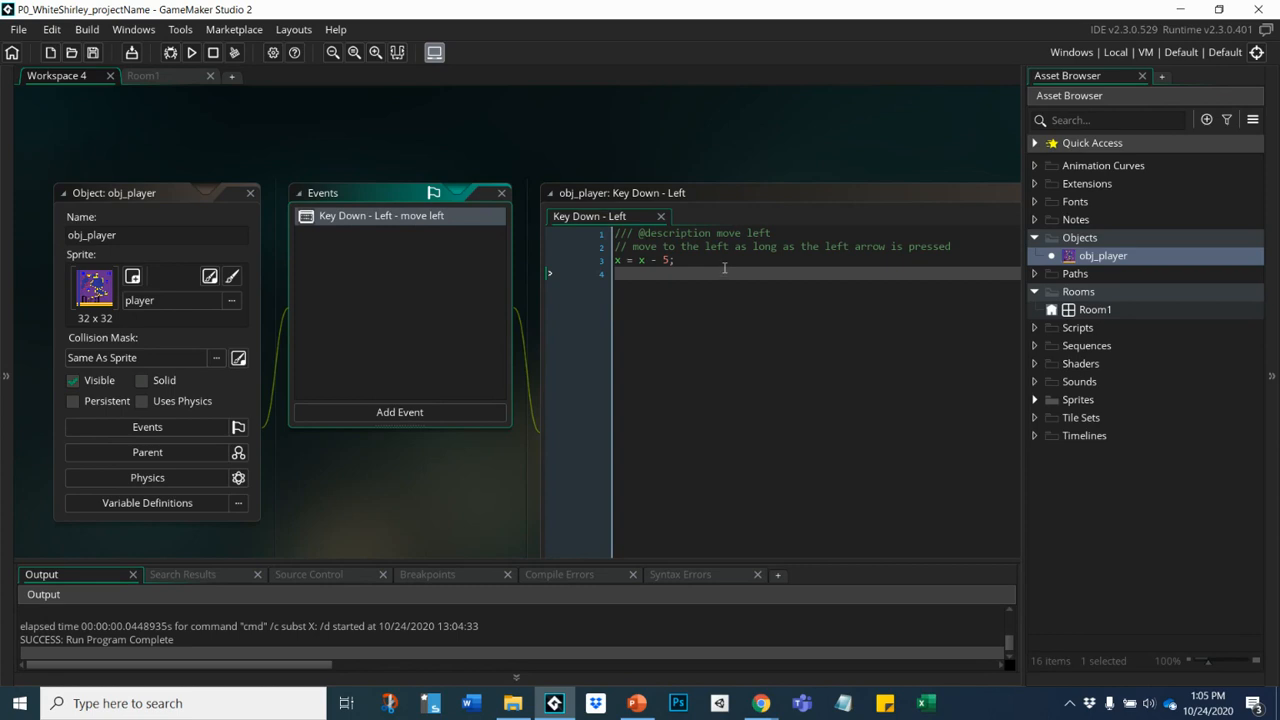
- Run the game, test the player's continuous leftward movement, and close the game window
left_click(194, 54)
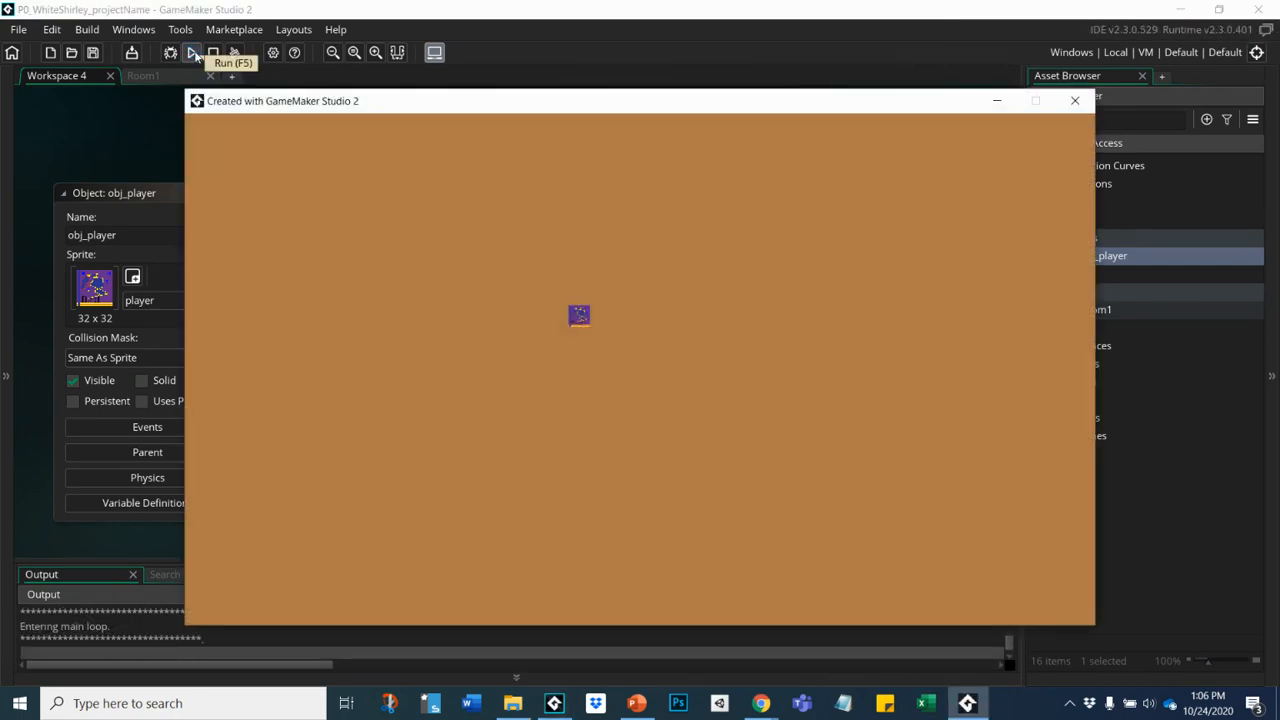
key("Left")
key("Left")
left_click(1072, 100)
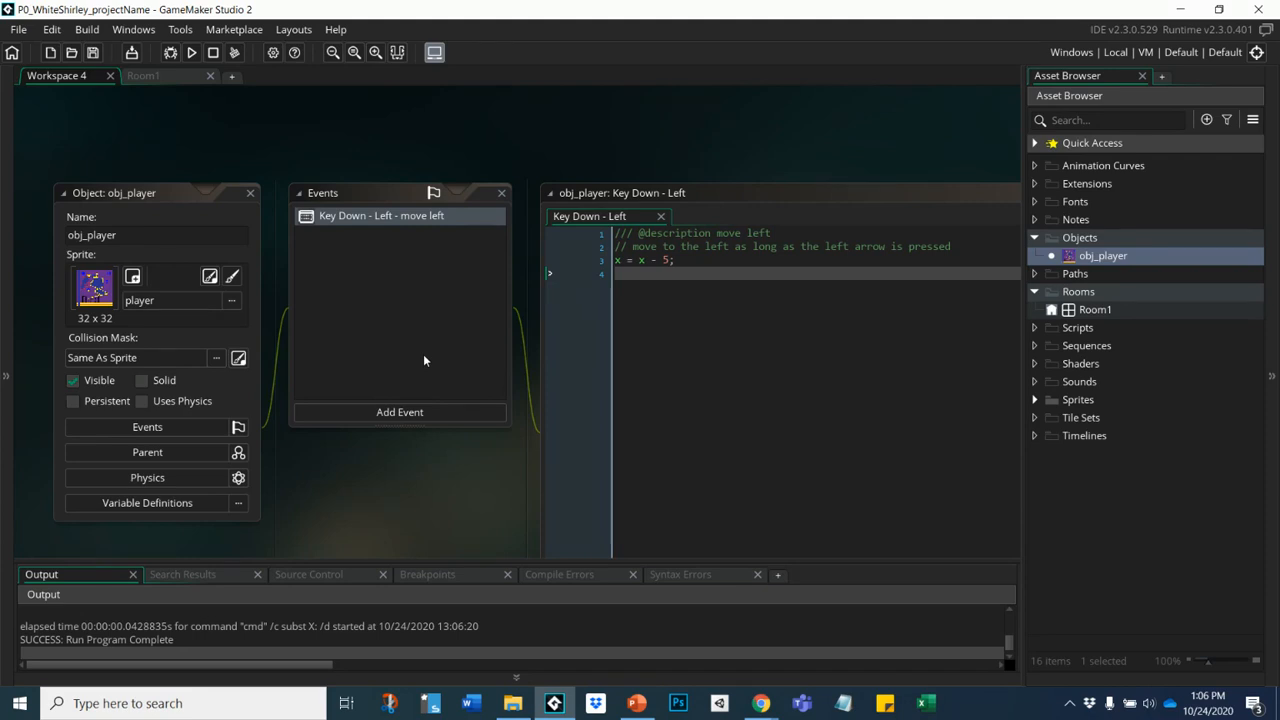
- Add a Key Down - Right event to obj_player and set its description to "move right"
left_click(408, 414)
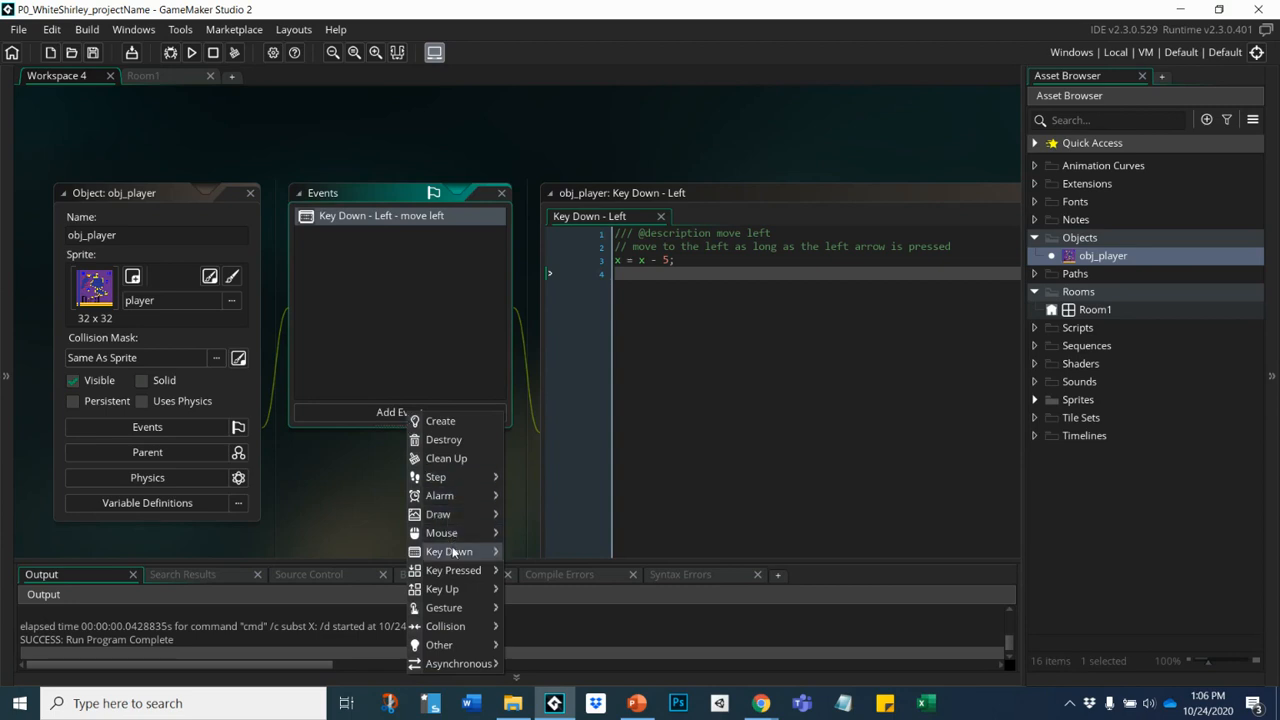
mouse_move(455, 553)
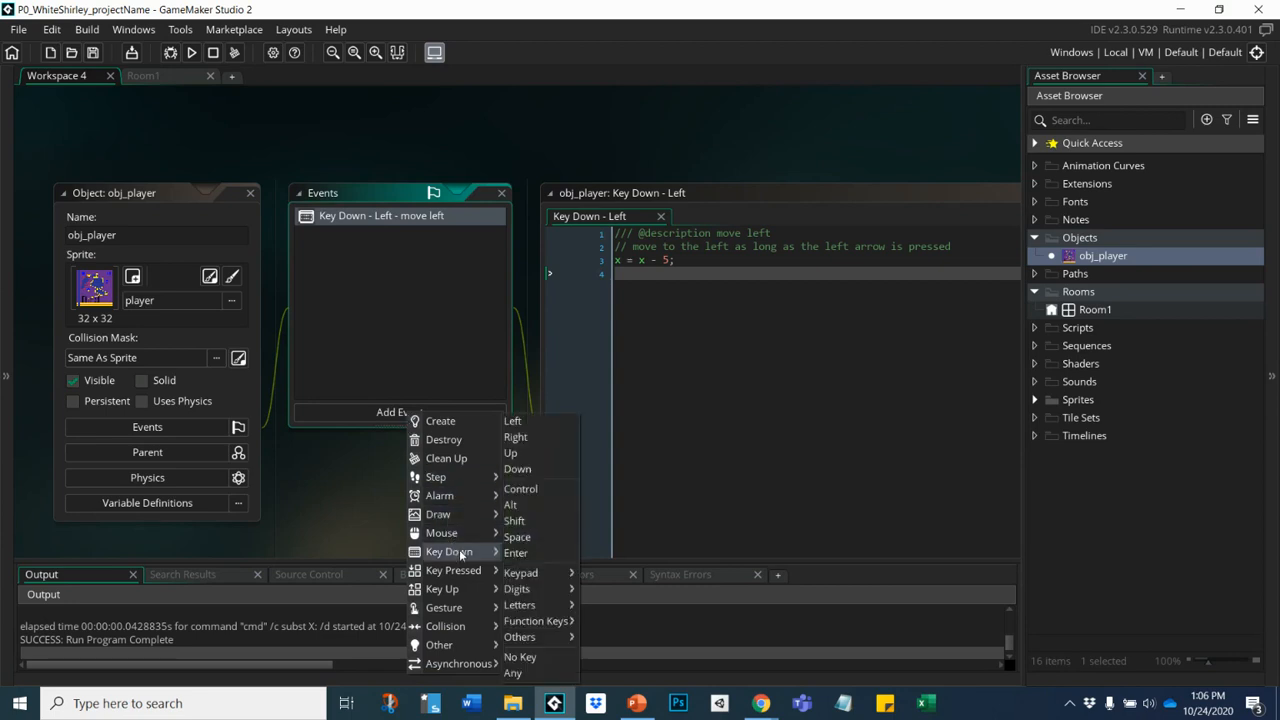
left_click(515, 437)
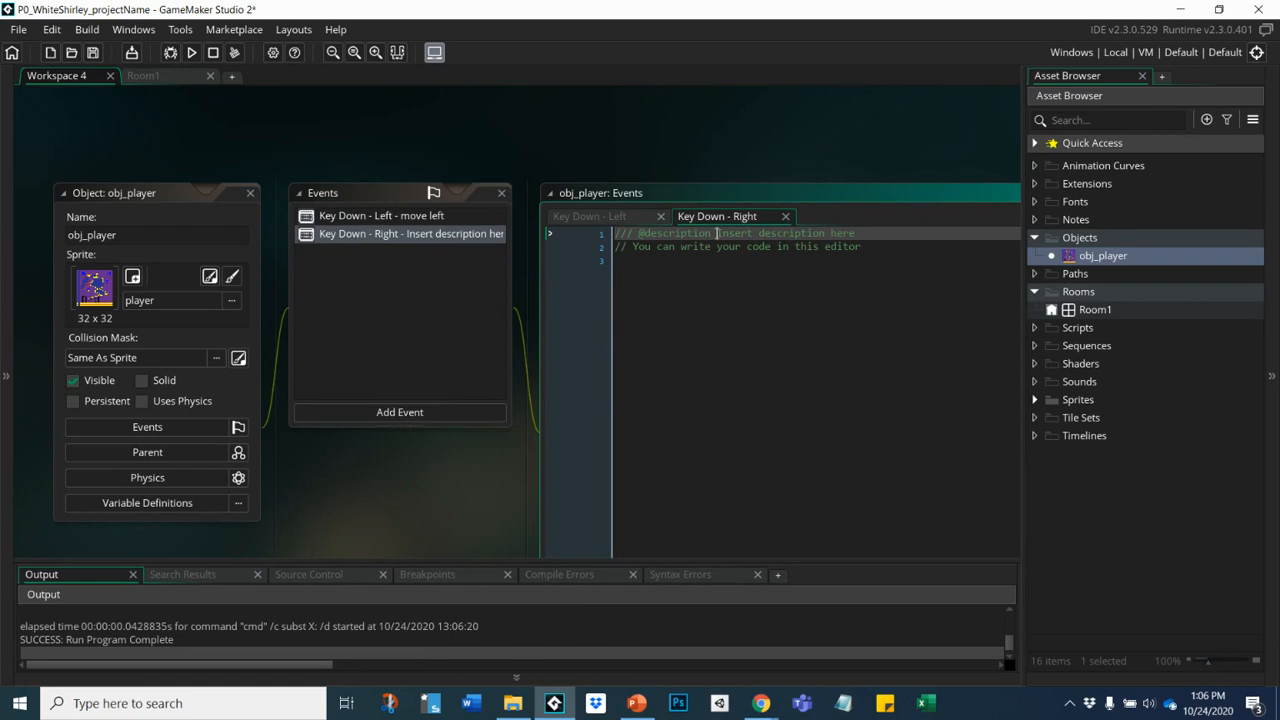
left_click_drag(716, 233, 848, 233)
type("mov")
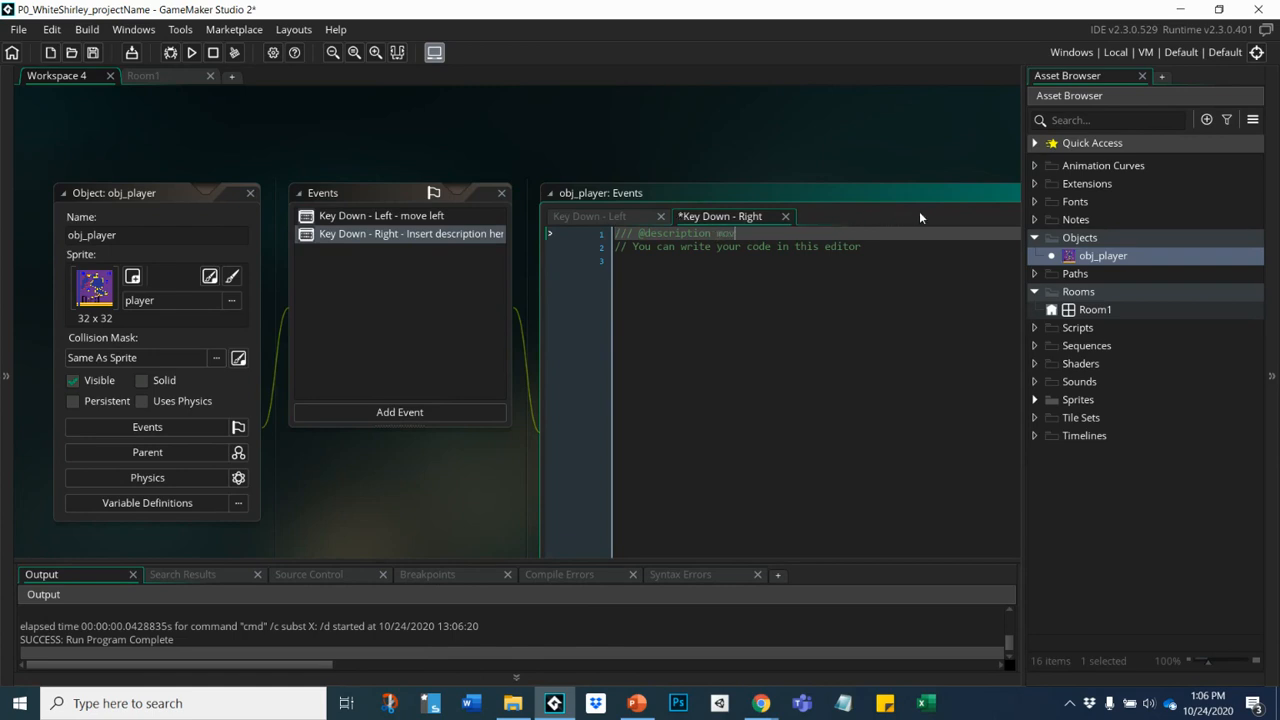
type("e right")
- In the right-key event code, replace the placeholder comment with "move right as long as the left arrow is held down" and add x = x + 5; below
left_click_drag(876, 246, 628, 248)
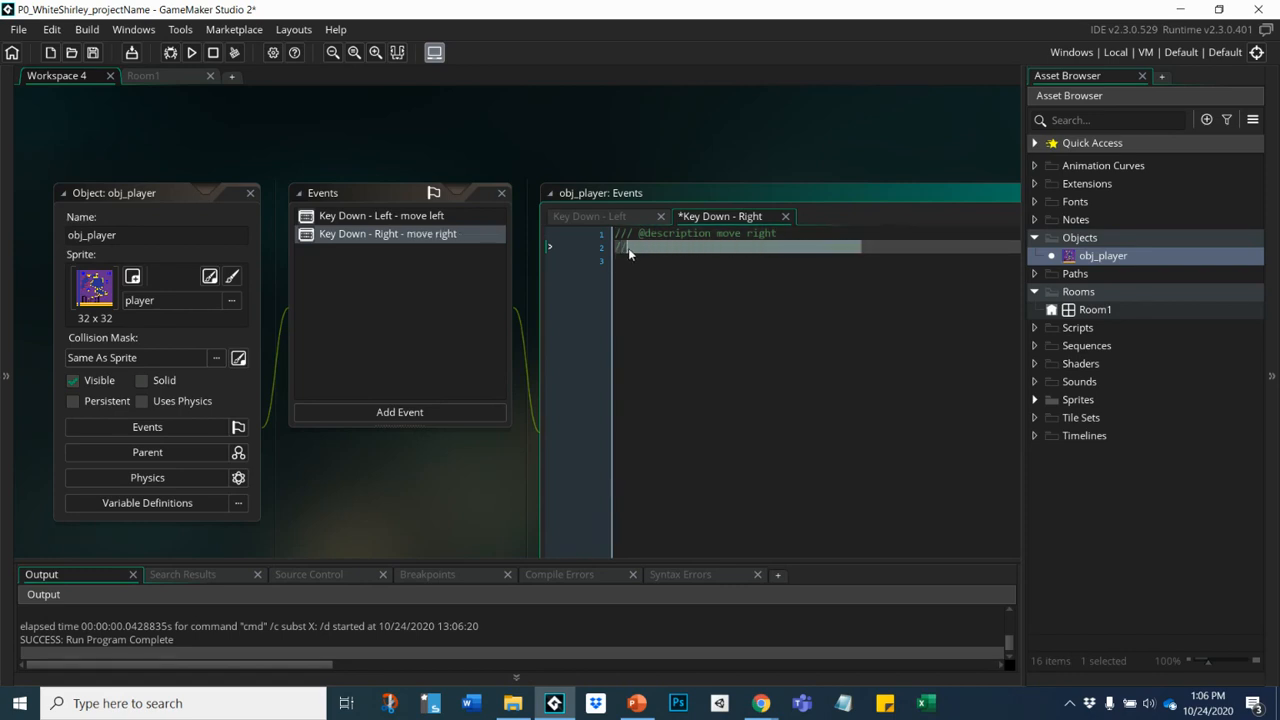
type("/ move")
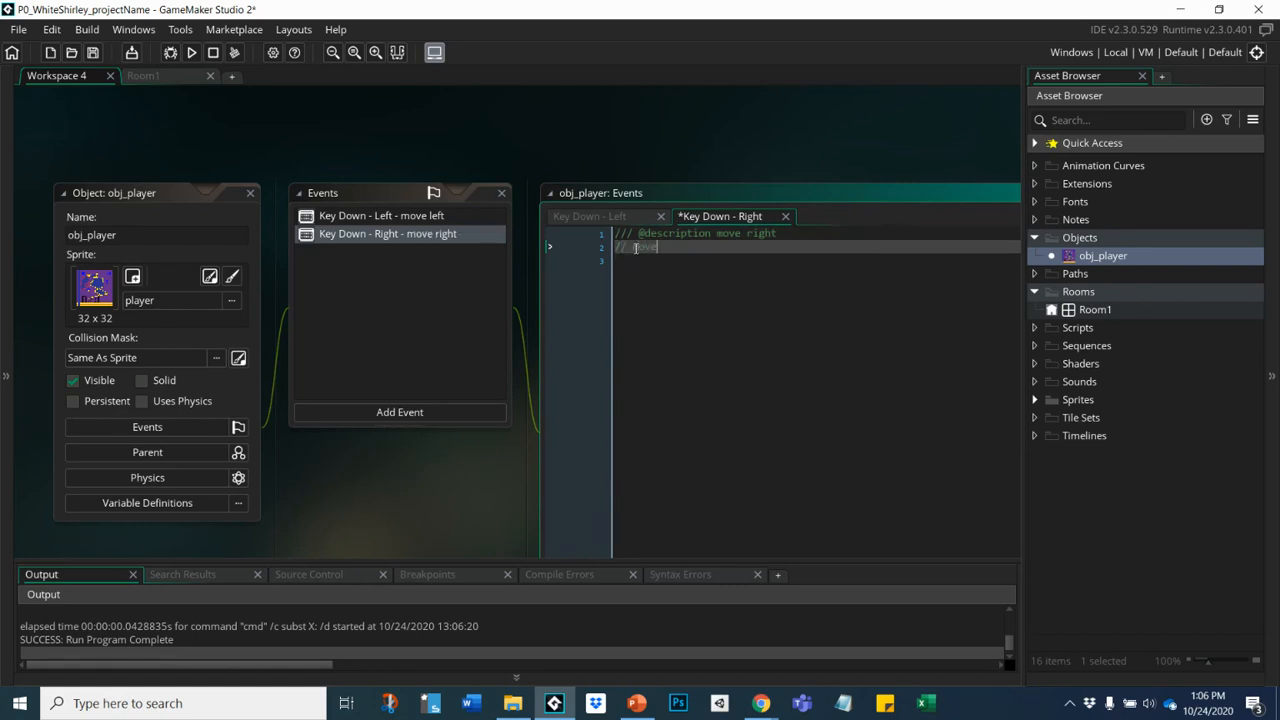
type(" right as l")
type("ong as the left arrow is held down")
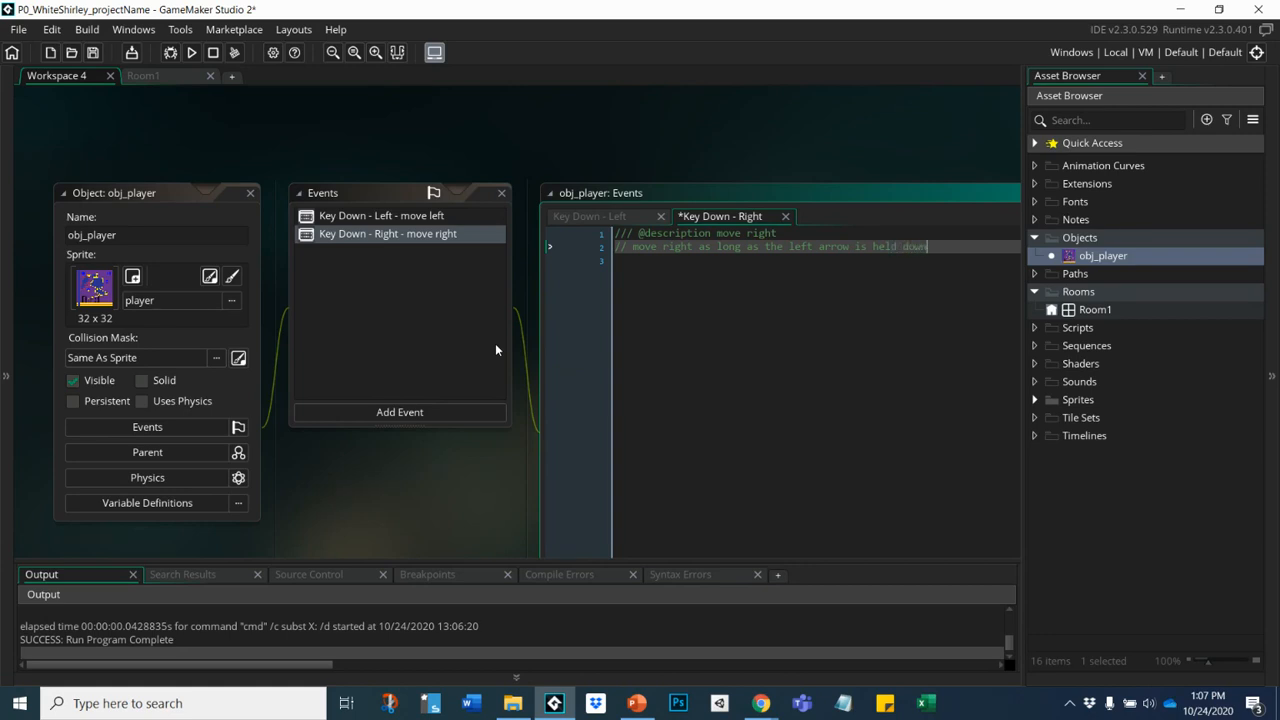
key("Return")
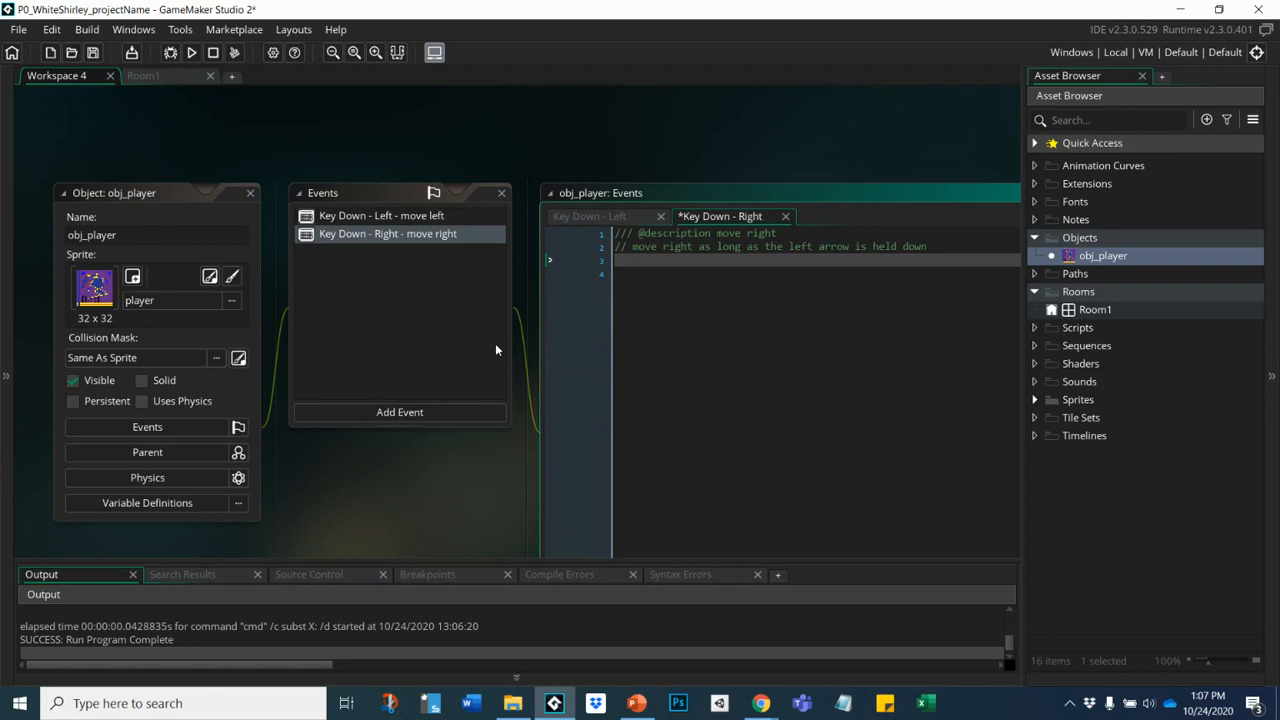
type("x = x + 5;")
- Run the game, test the player's continuous movement to the right and left, and close the game window
left_click(192, 53)
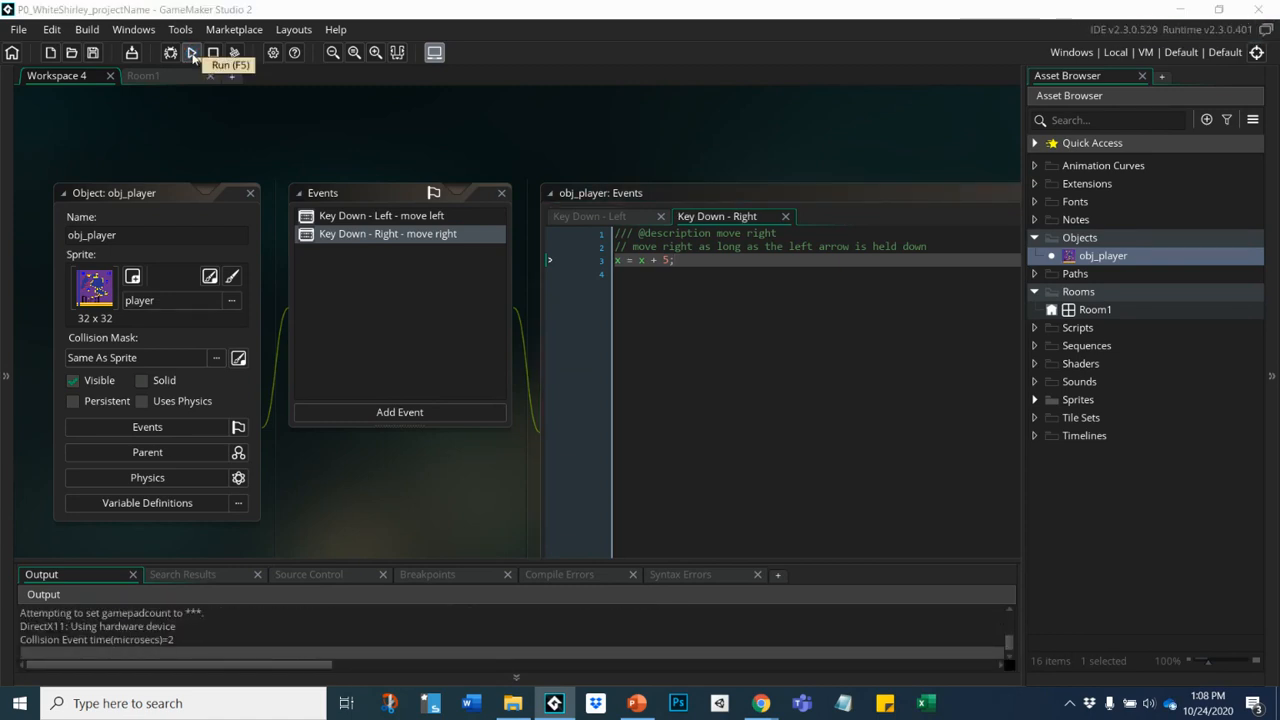
key("Right")
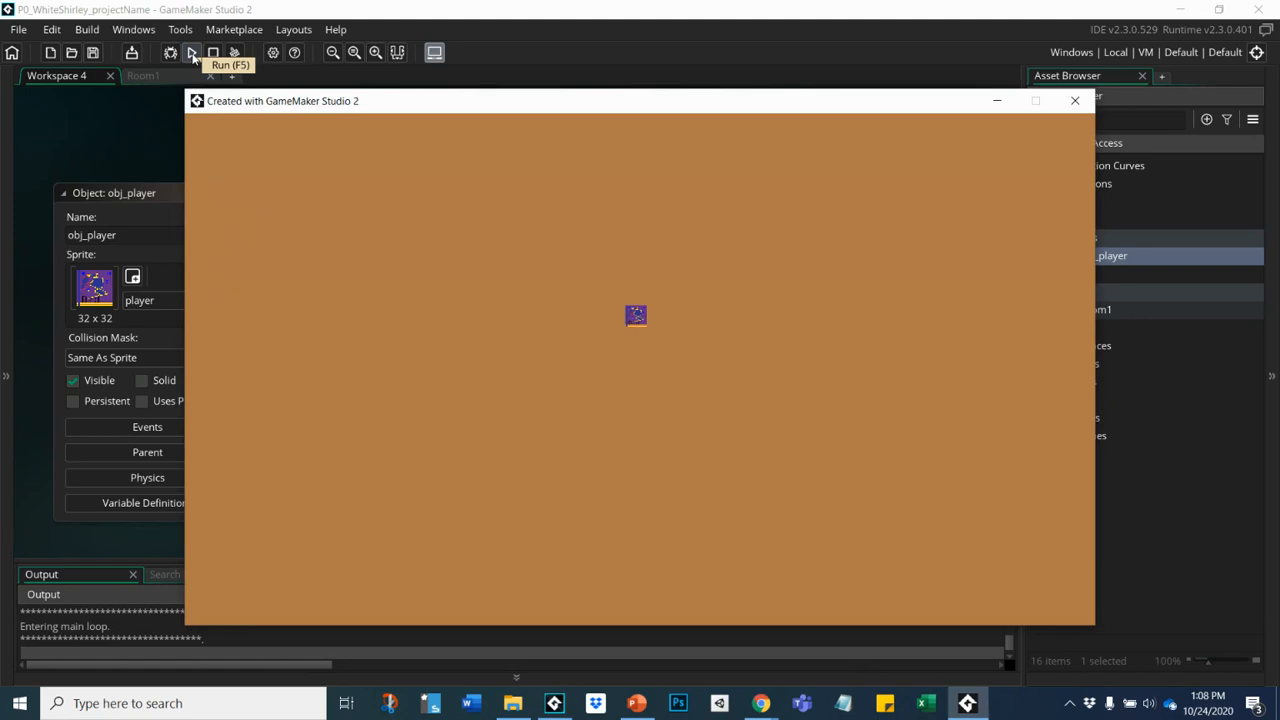
key("Left")
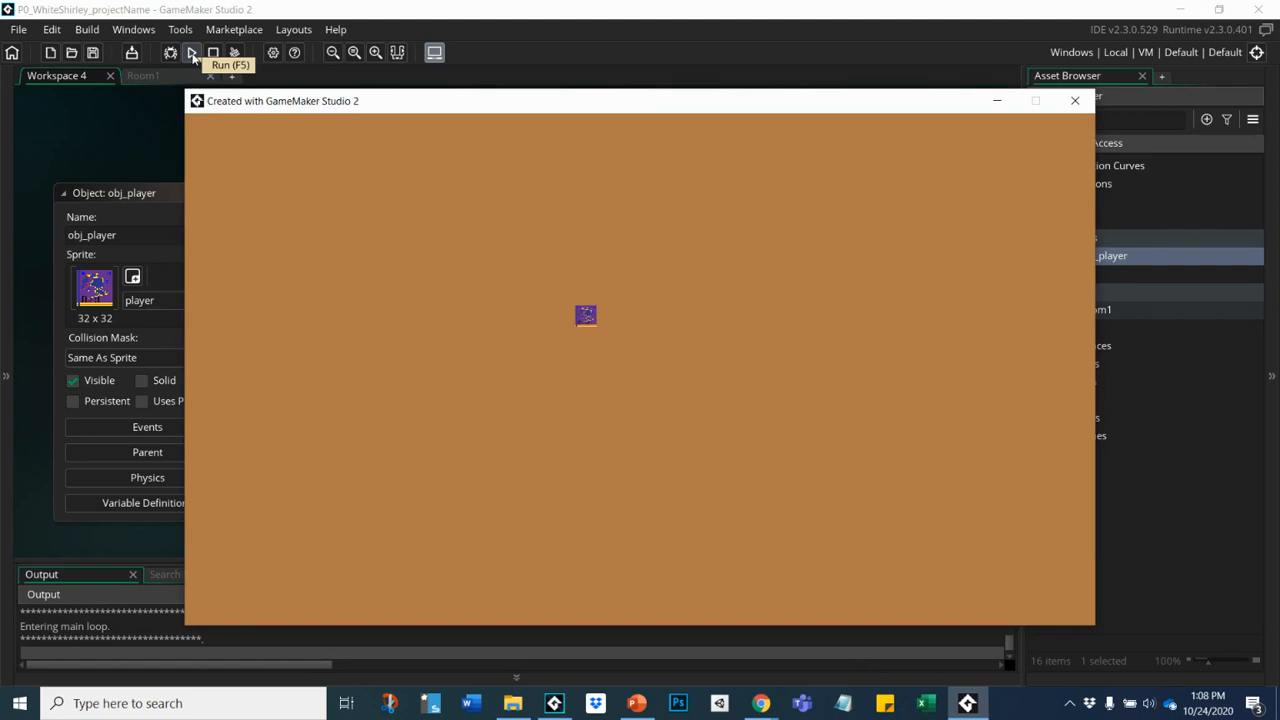
key("Right")
key("Left")
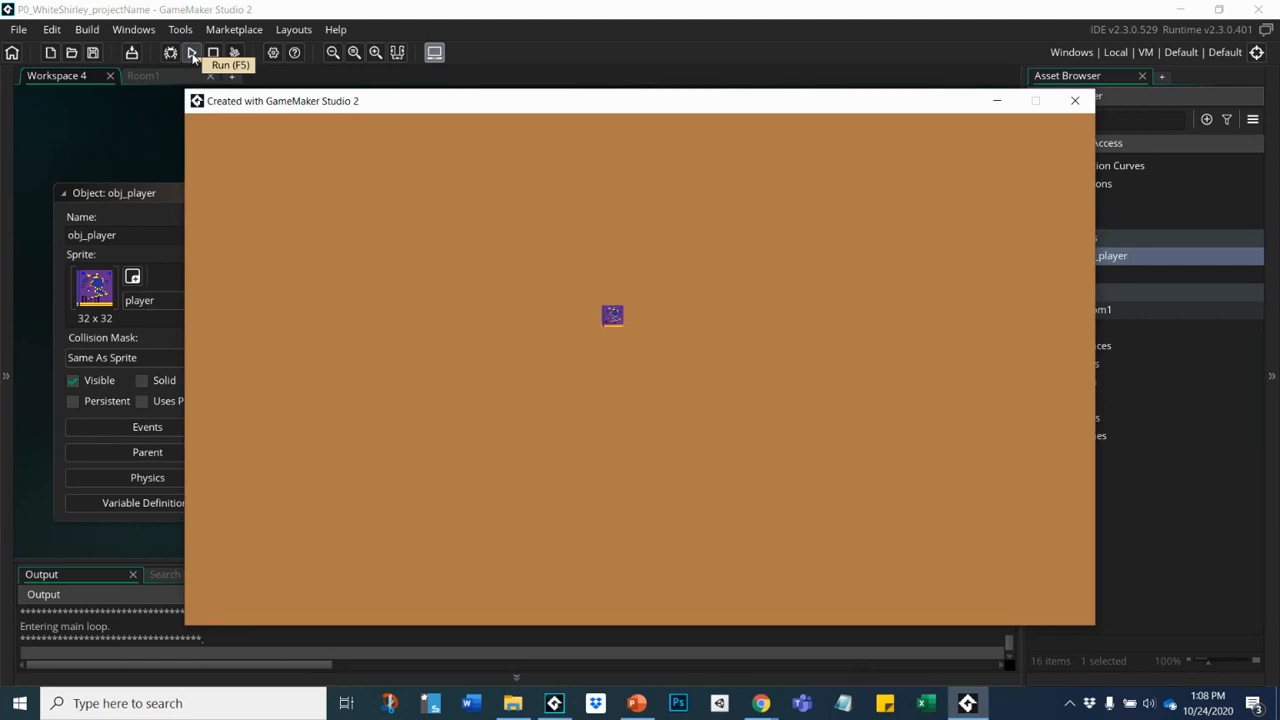
key("Right")
left_click(1077, 101)
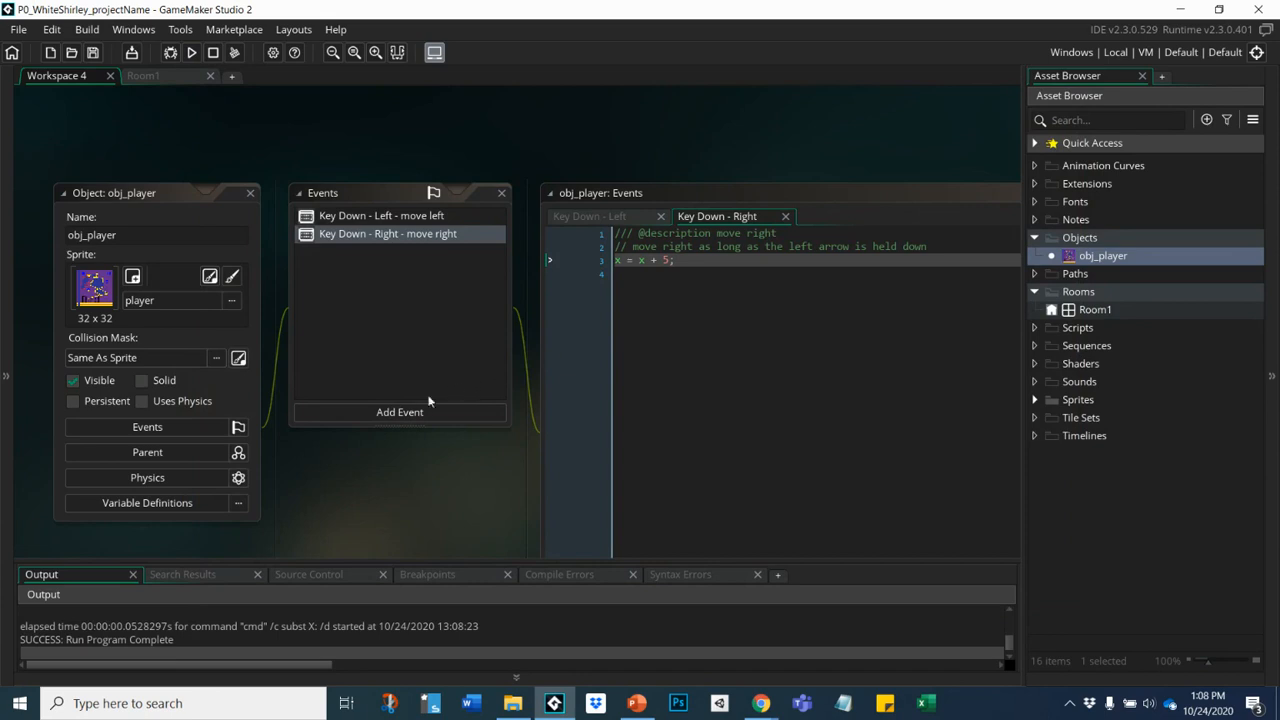
- Add a Key Down - Up event to obj_player and set its description to "move up"
left_click(401, 412)
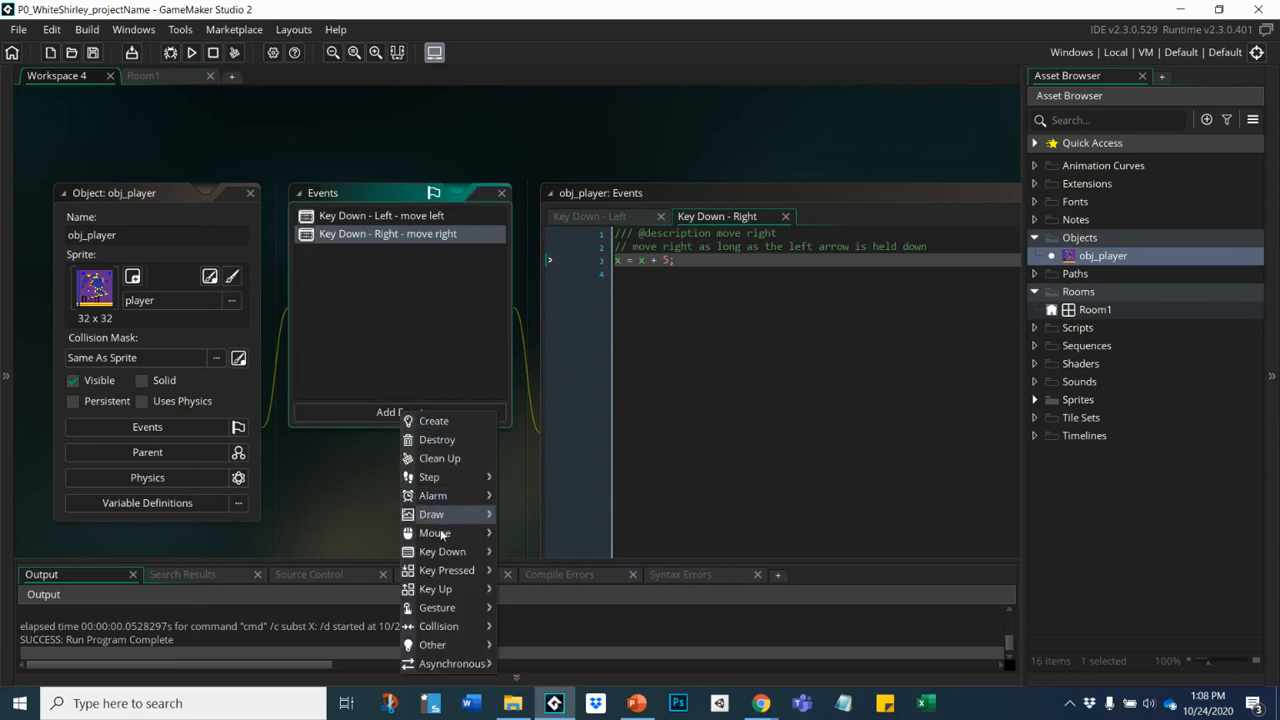
mouse_move(443, 553)
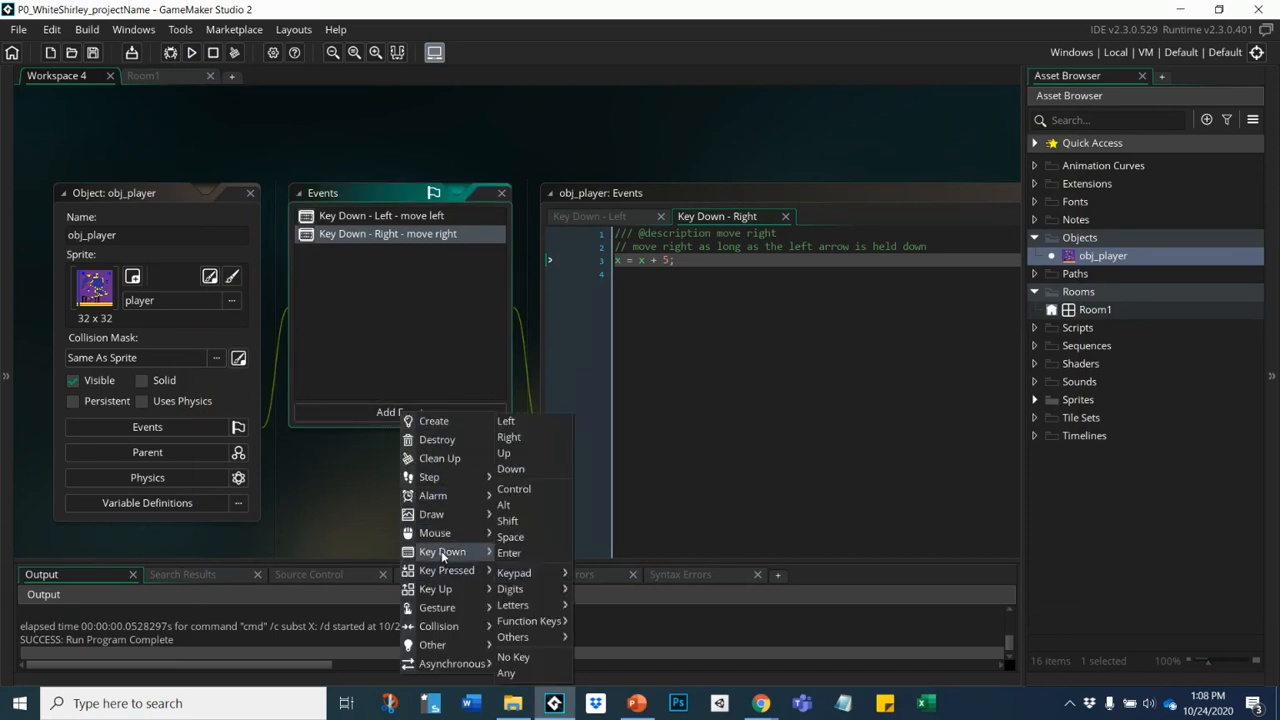
left_click(507, 455)
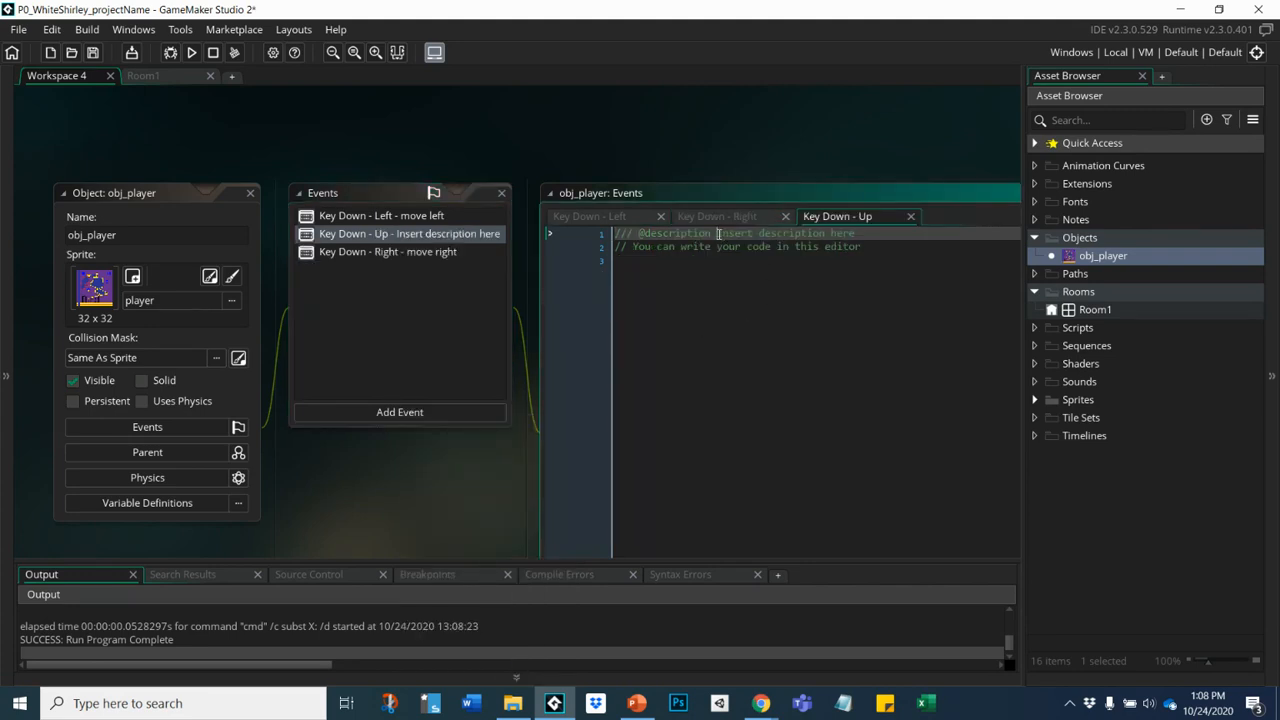
left_click_drag(719, 234, 883, 229)
type("move up")
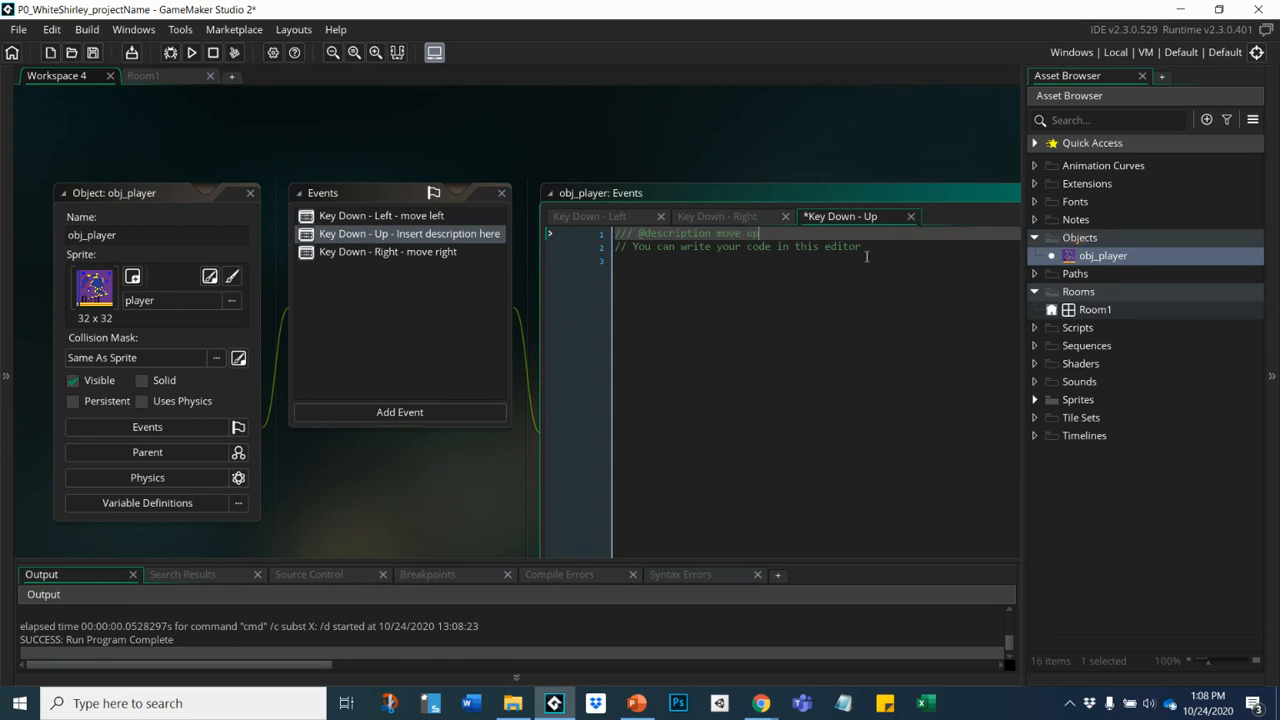
- In the up-key event code, replace the placeholder comment with "move up as long as the up arrow is held" and add y = y + 5; below
left_click_drag(858, 247, 762, 252)
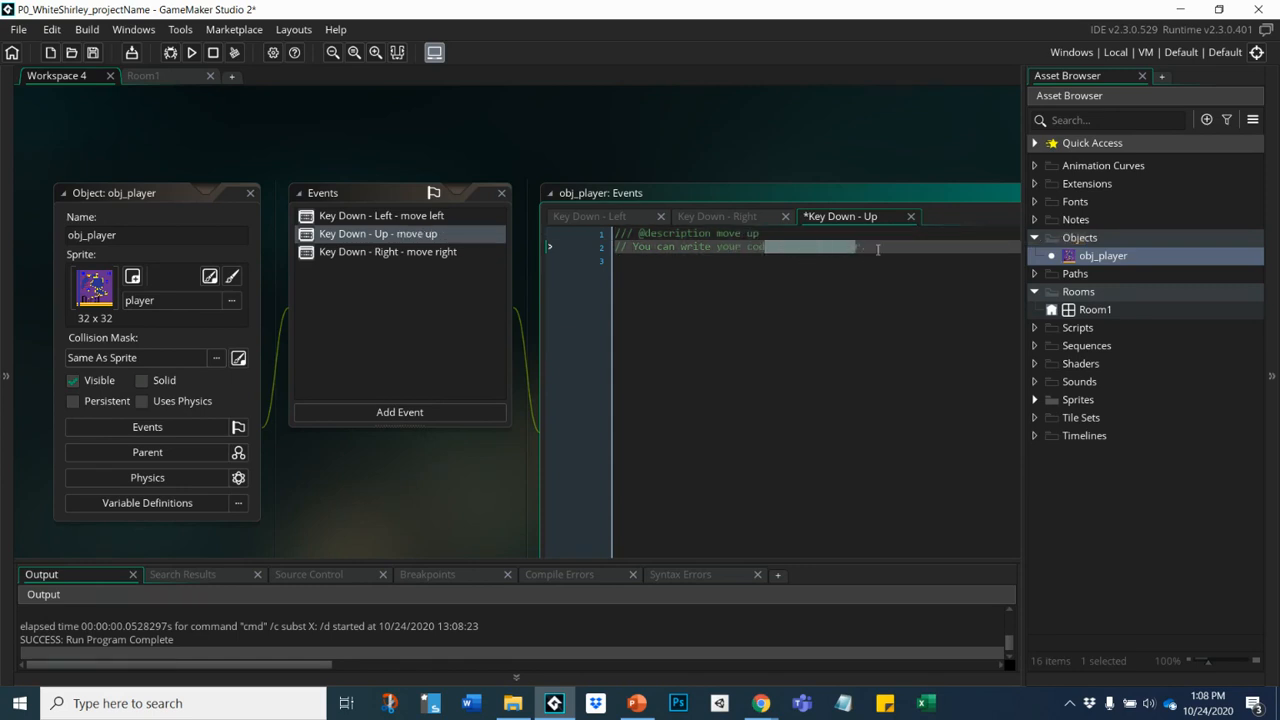
left_click(645, 261)
left_click_drag(645, 261, 639, 256)
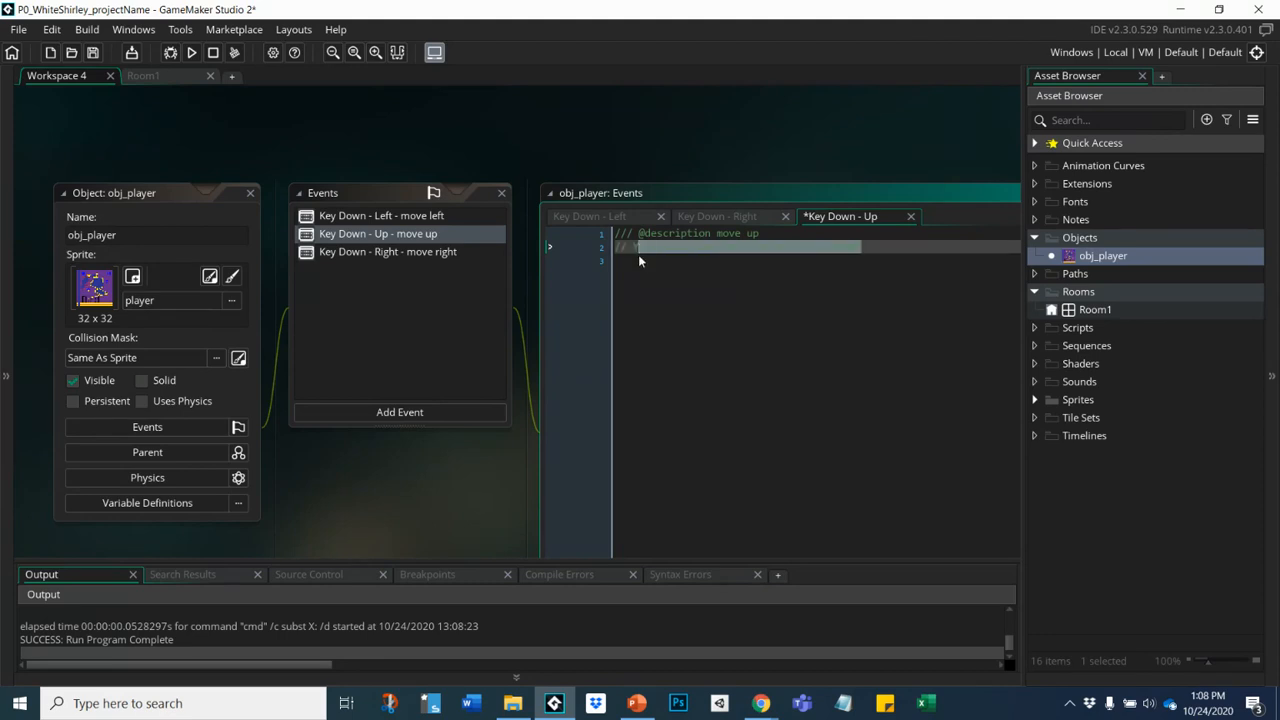
type("move ")
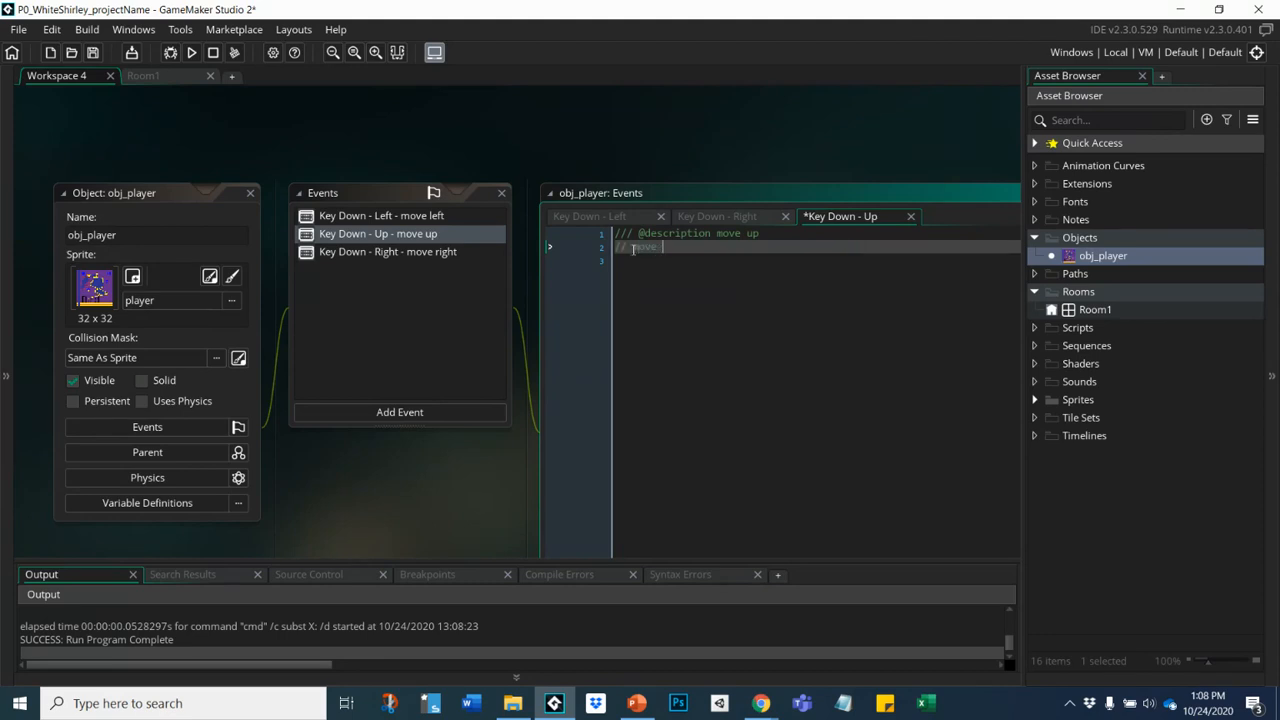
type("up as long as the up arrow is held")
key("Return")
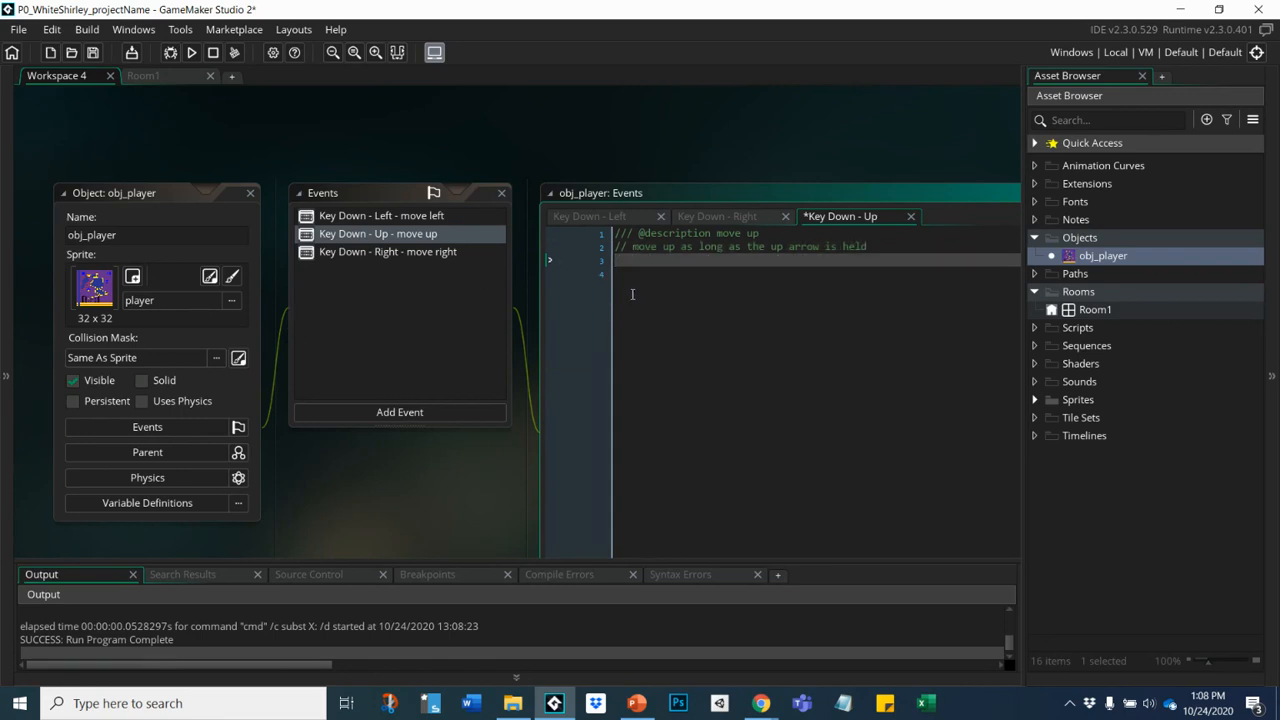
type("y")
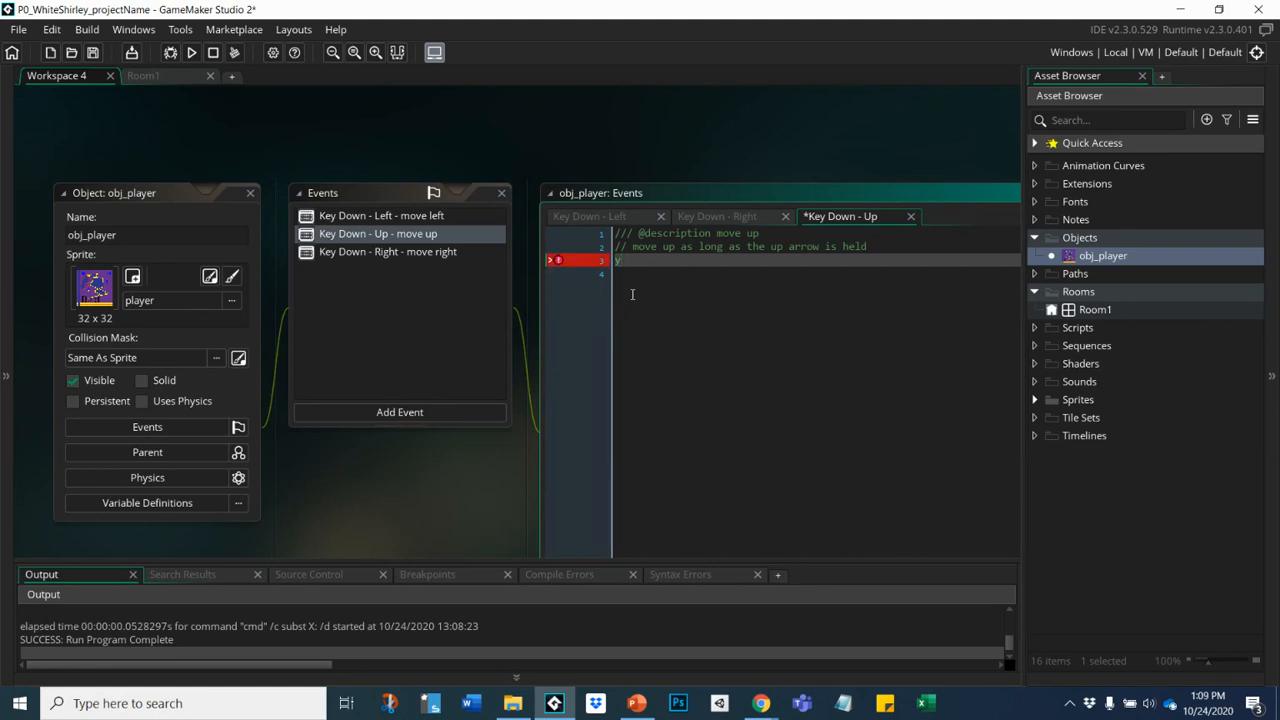
type(" = y + 5;")
- Run the game, test the player's vertical movement, and close the game window
left_click(192, 53)
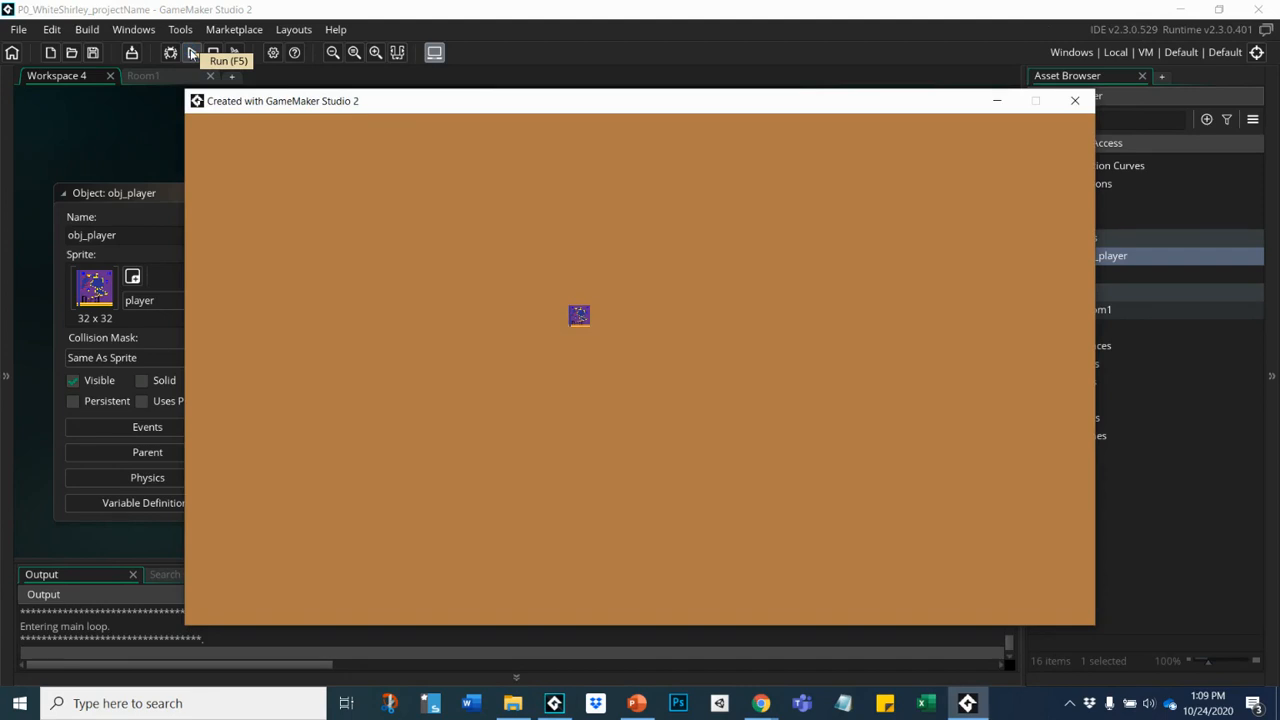
key("Down")
key("Down")
key("Down")
key("Down")
key("Down")
left_click(1075, 102)
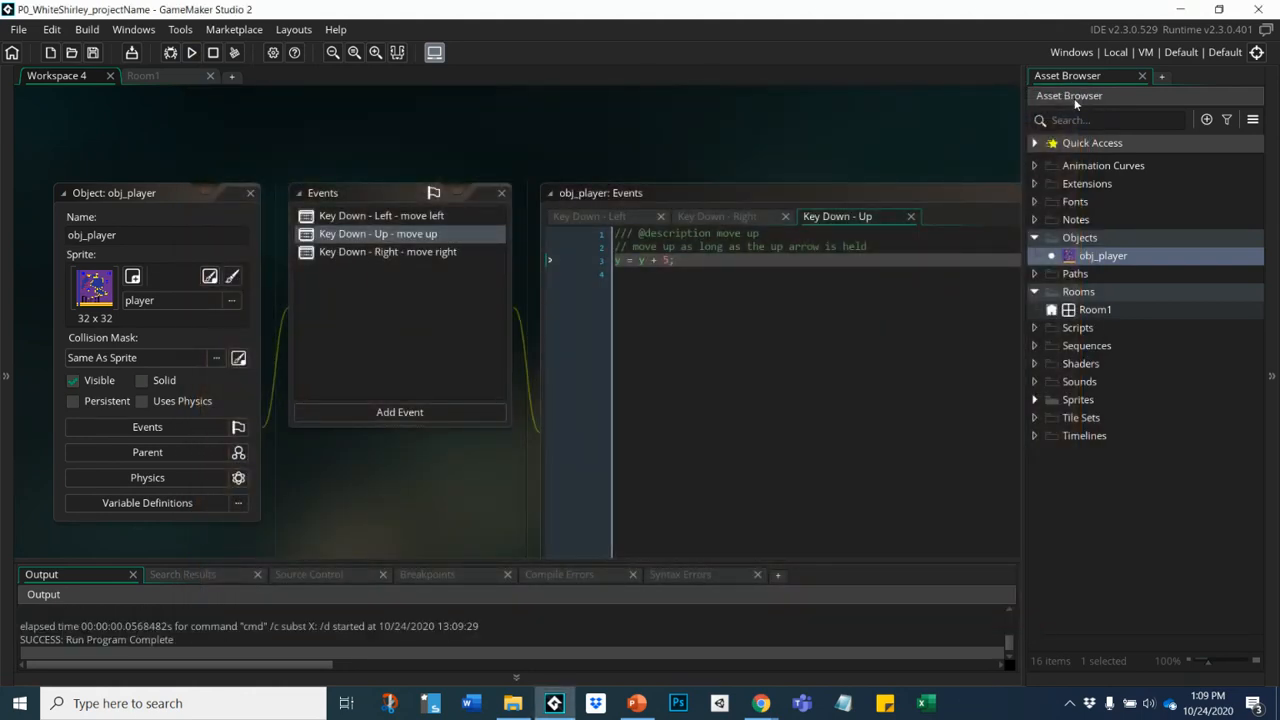
- Change the movement line in the Key Down - Up event code to y = y - 5;
left_click(656, 260)
key("BackSpace")
type("-")
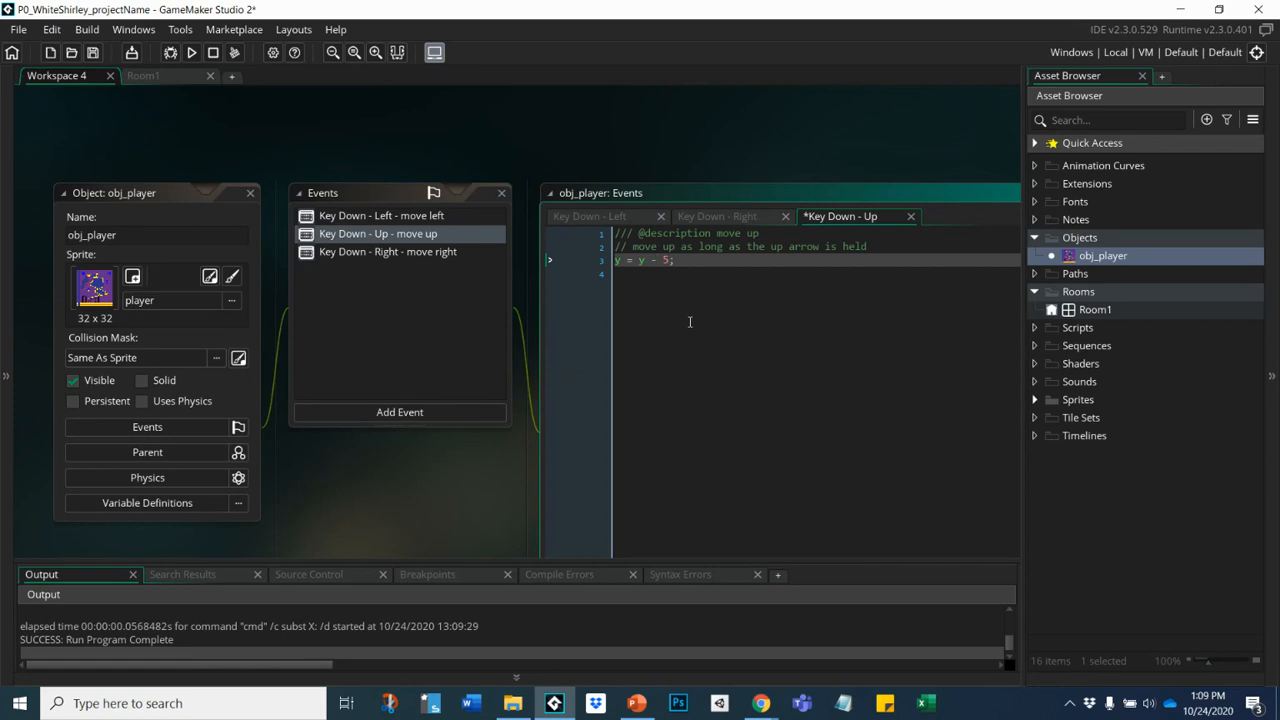
- Run the game again, test the player's upward movement with the corrected code, and close the game window
left_click(191, 52)
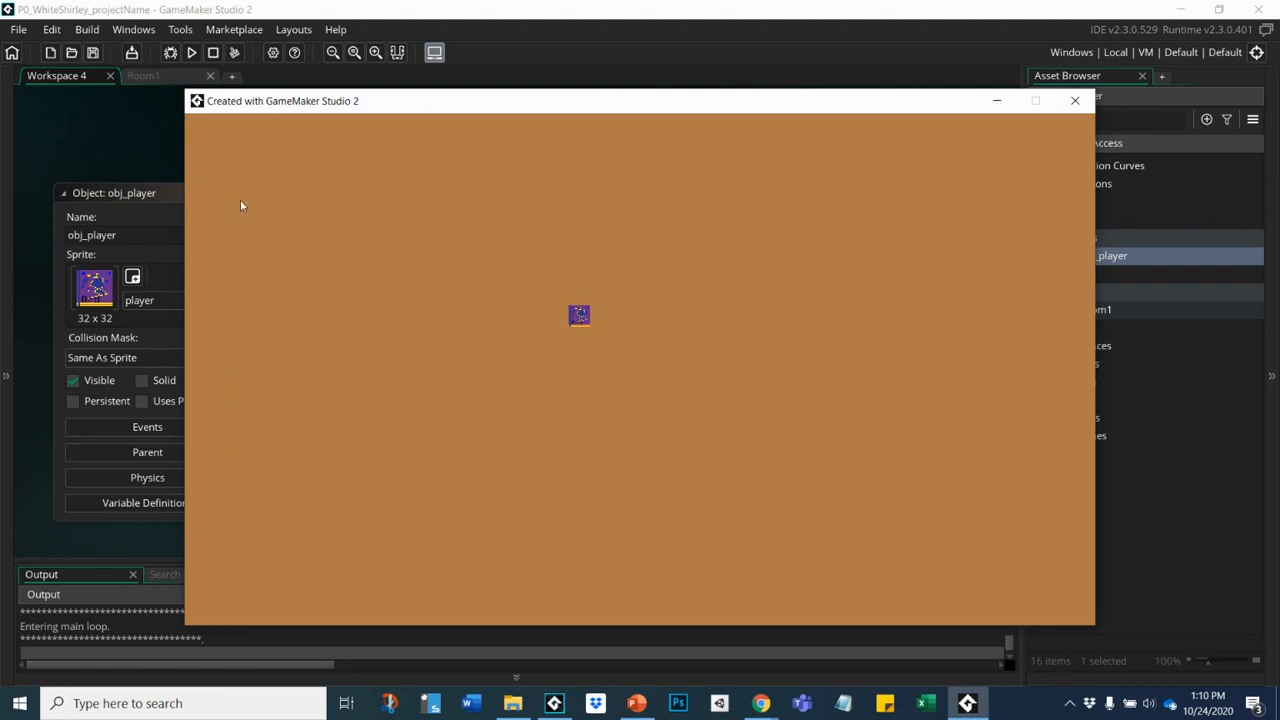
key("Up")
key("Up")
left_click(1075, 100)
- Add a Key Down - Down event to obj_player and replace its default code with a copy of the Key Down - Up event's code
left_click(679, 311)
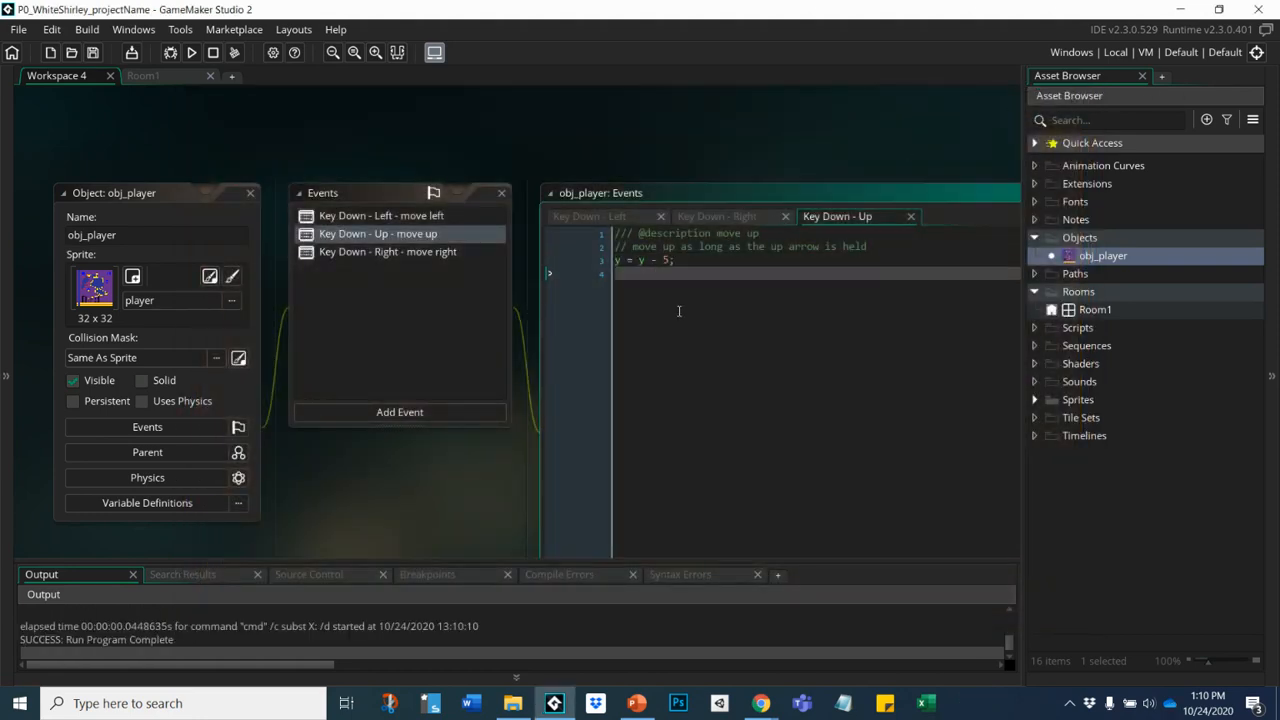
left_click_drag(620, 272, 608, 224)
key("ctrl+c")
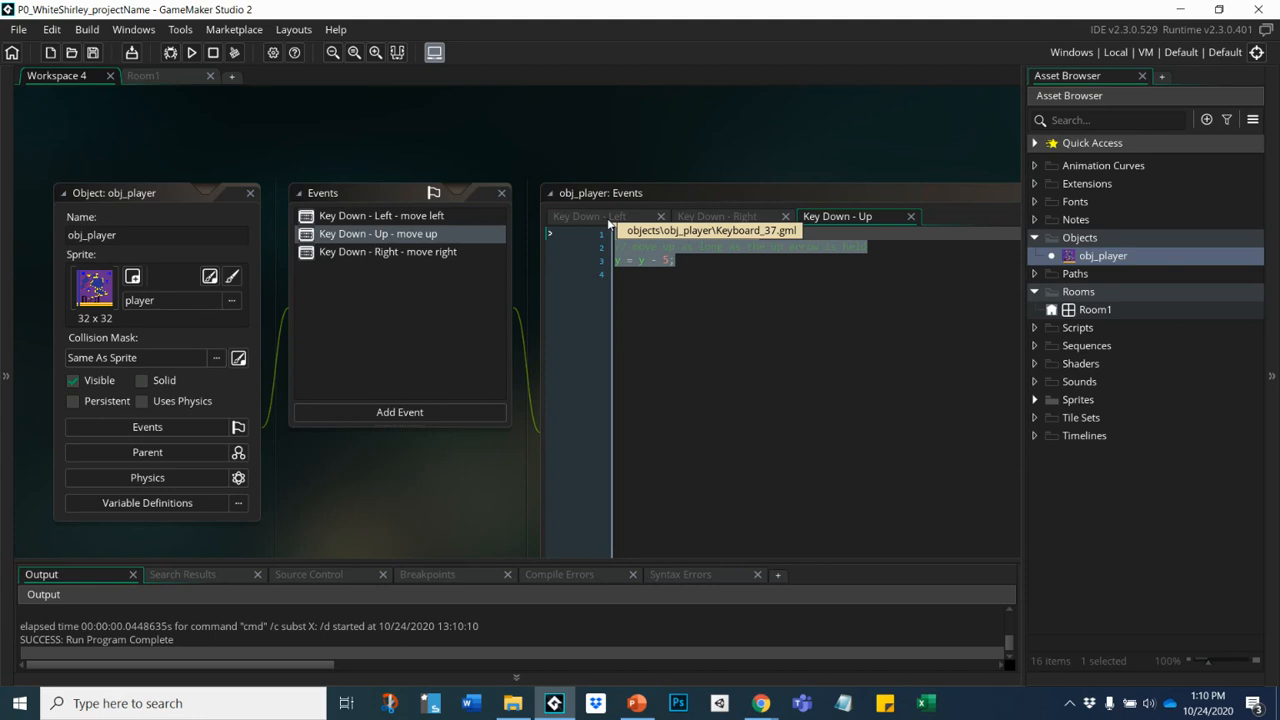
left_click(384, 416)
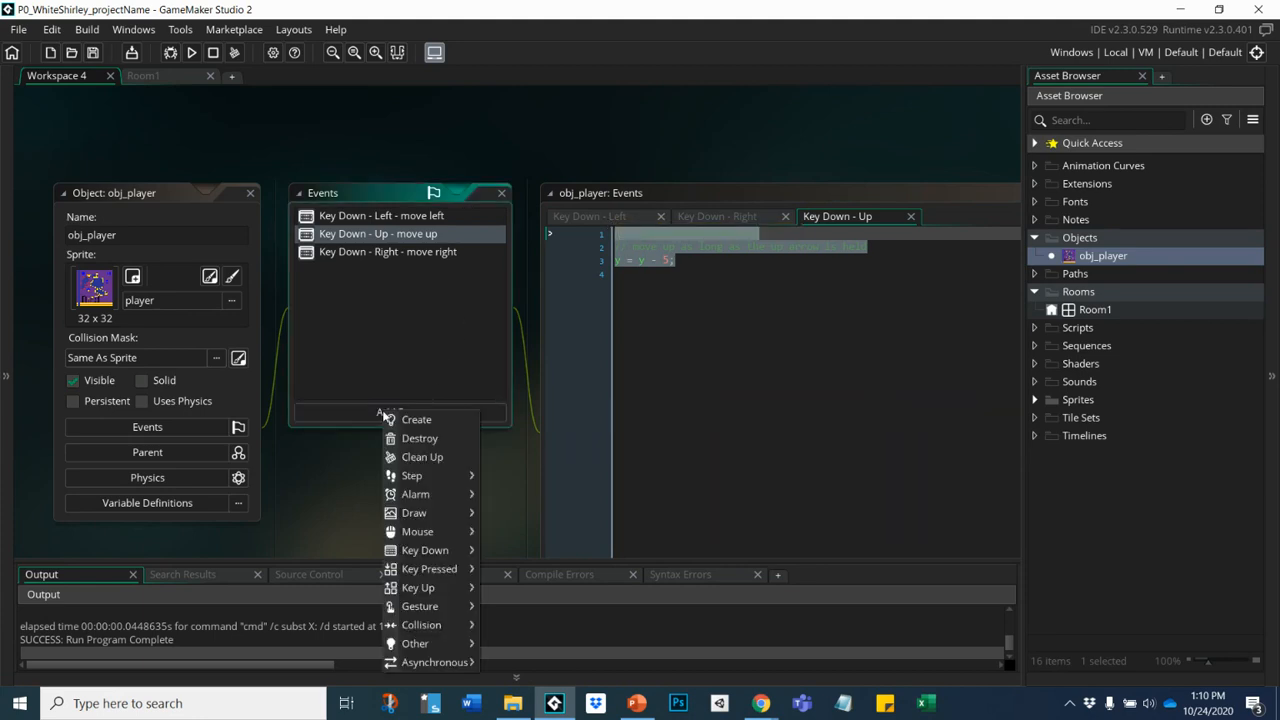
mouse_move(434, 550)
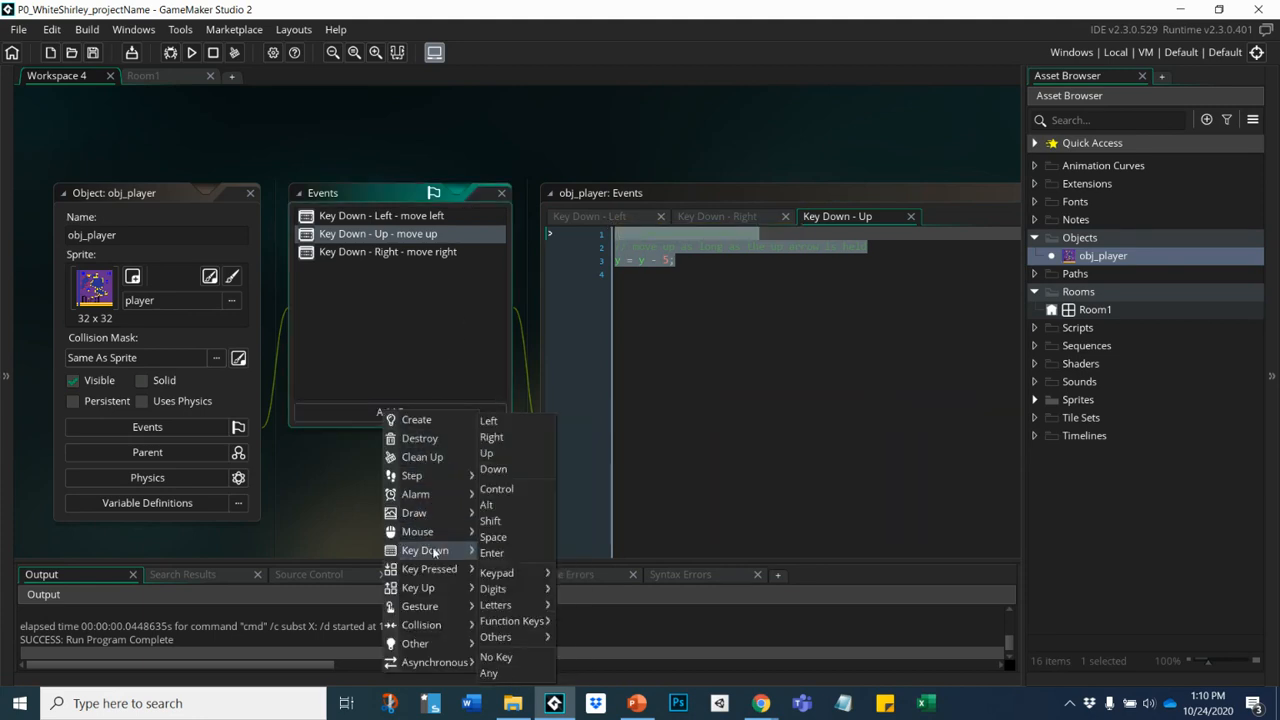
left_click(493, 469)
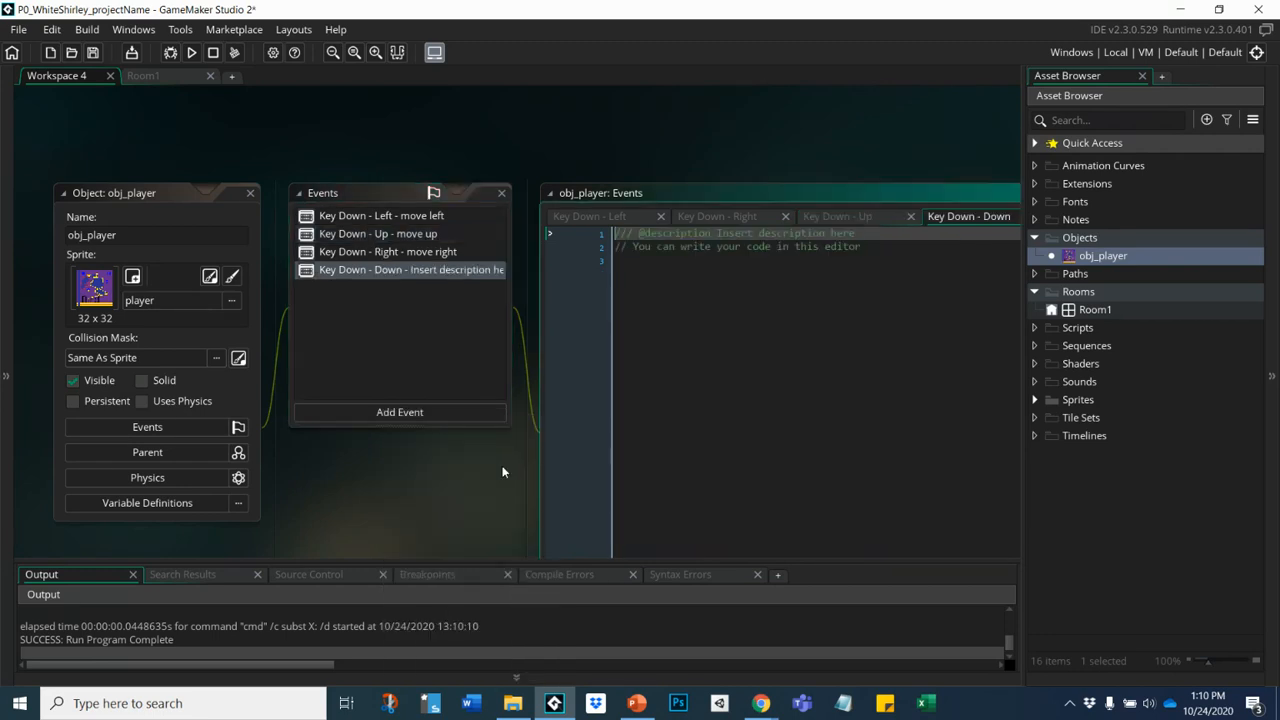
left_click_drag(618, 234, 650, 345)
key("ctrl+v")
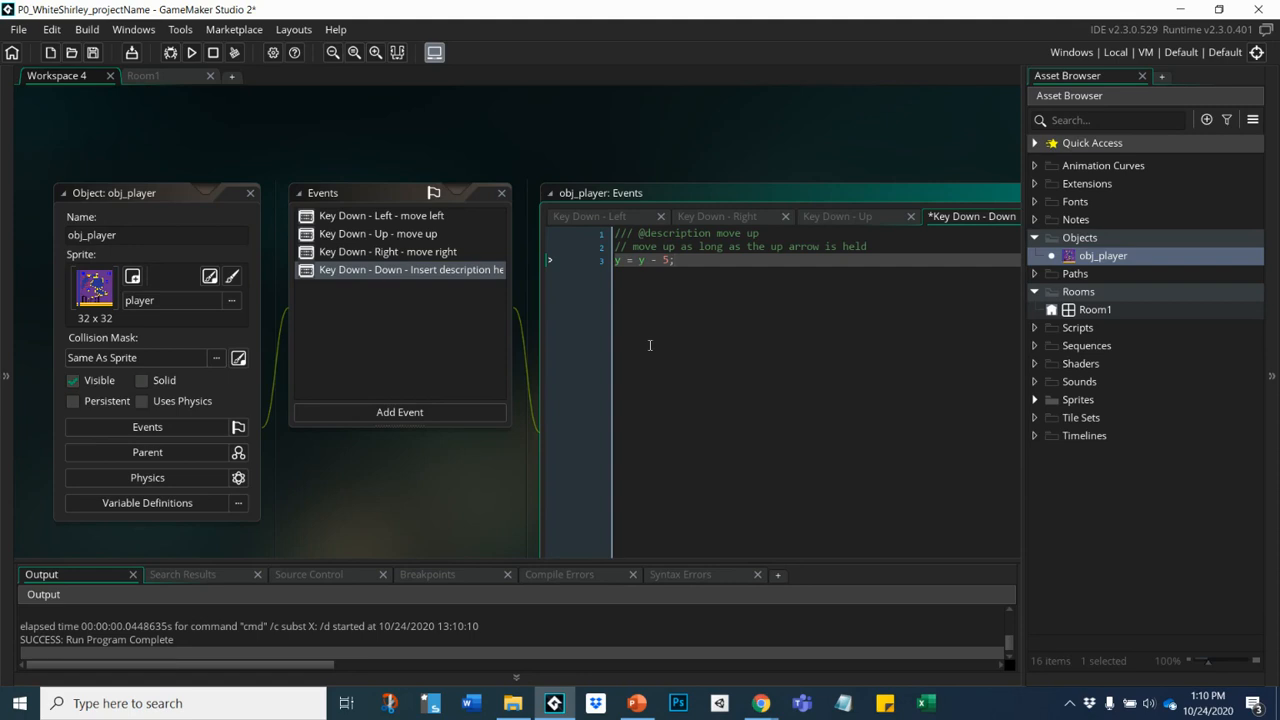
- In the Key Down - Down code, set the description to "move down" and change the comment's "up arrow" to "down arrow"
left_click(762, 233)
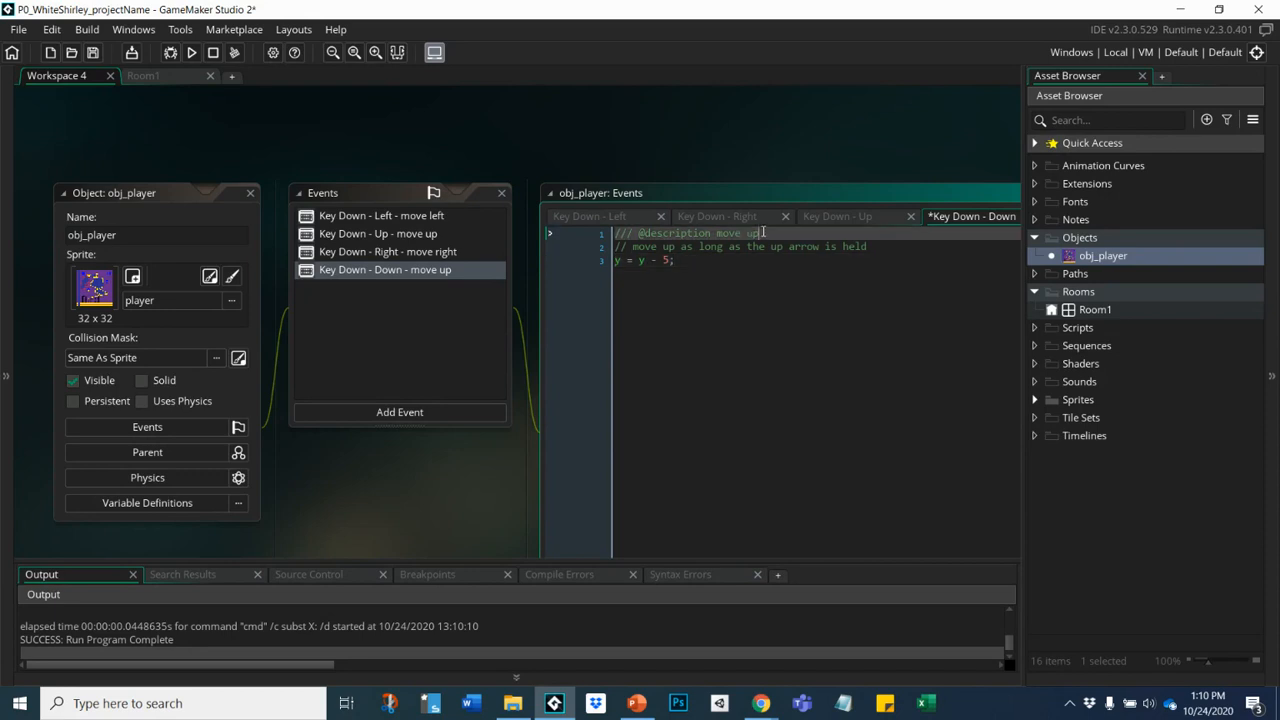
key("BackSpace")
key("BackSpace")
type("down")
left_click(784, 248)
key("BackSpace")
key("BackSpace")
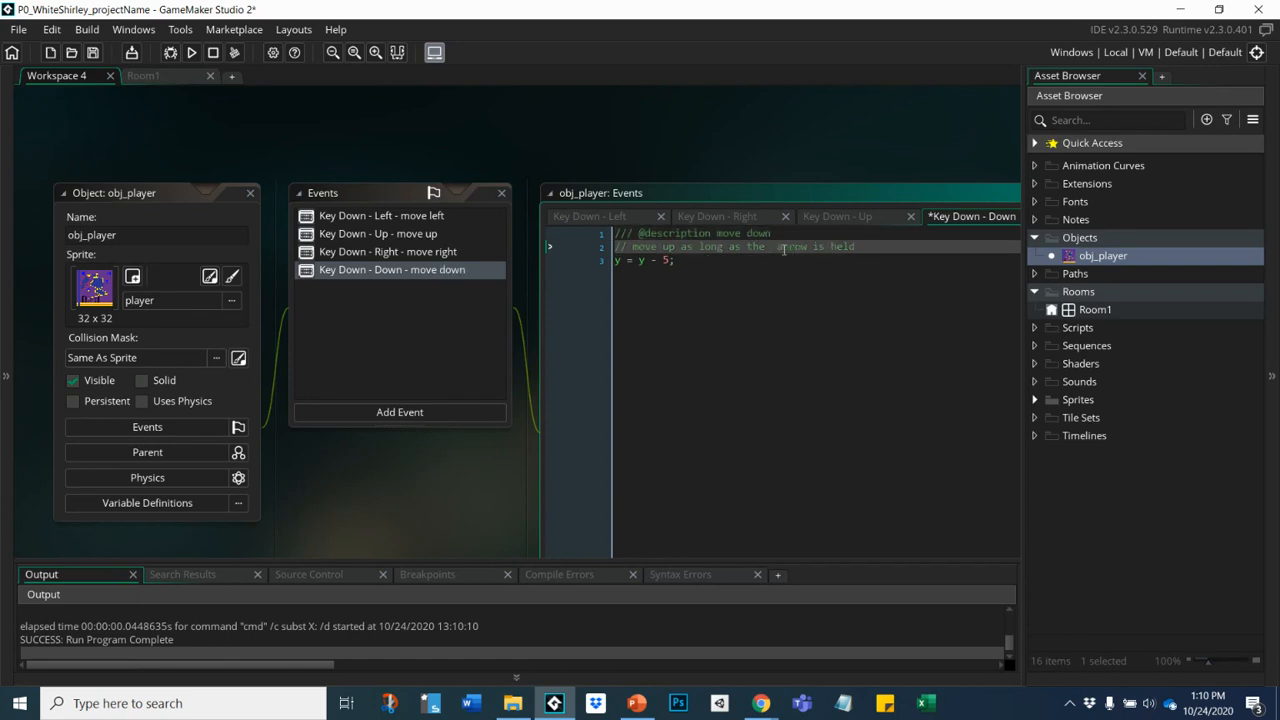
type("down")
- Change the movement line in the Key Down - Down event code to y = y + 5;
left_click(655, 259)
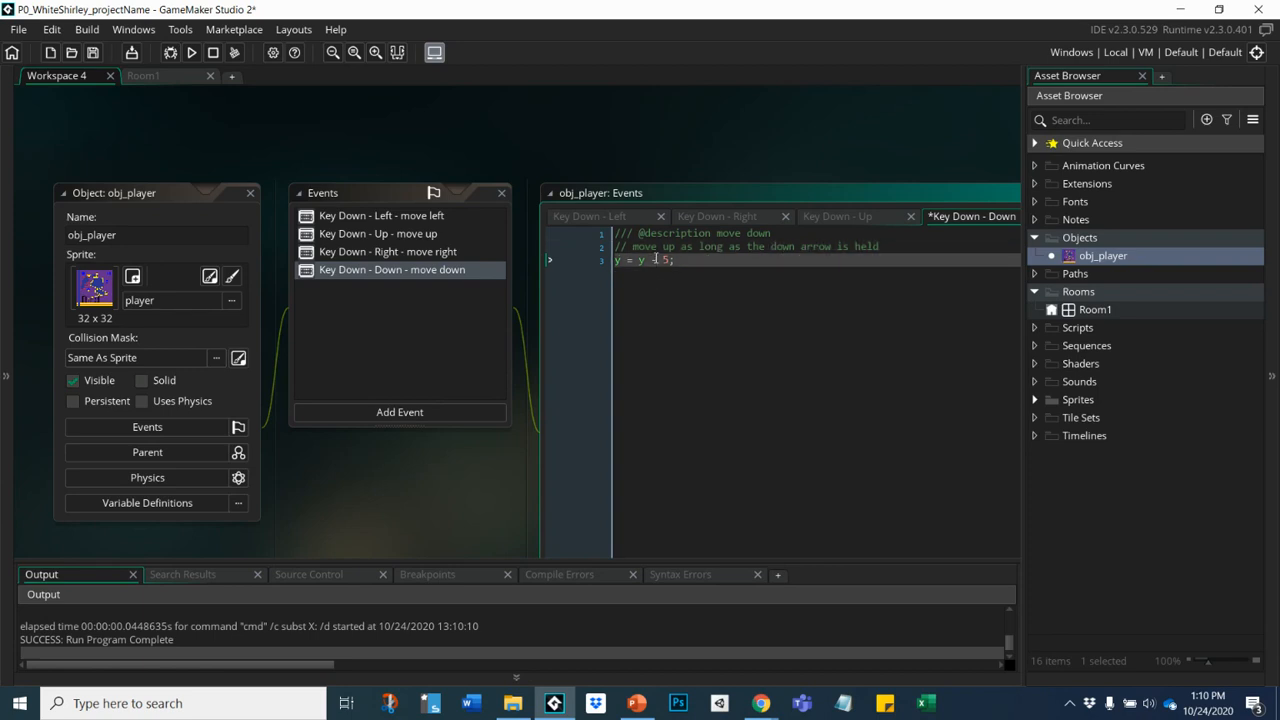
key("BackSpace")
type("+")
- Run the game, test the player's movement in all four arrow-key directions, and close the game window
left_click(193, 52)
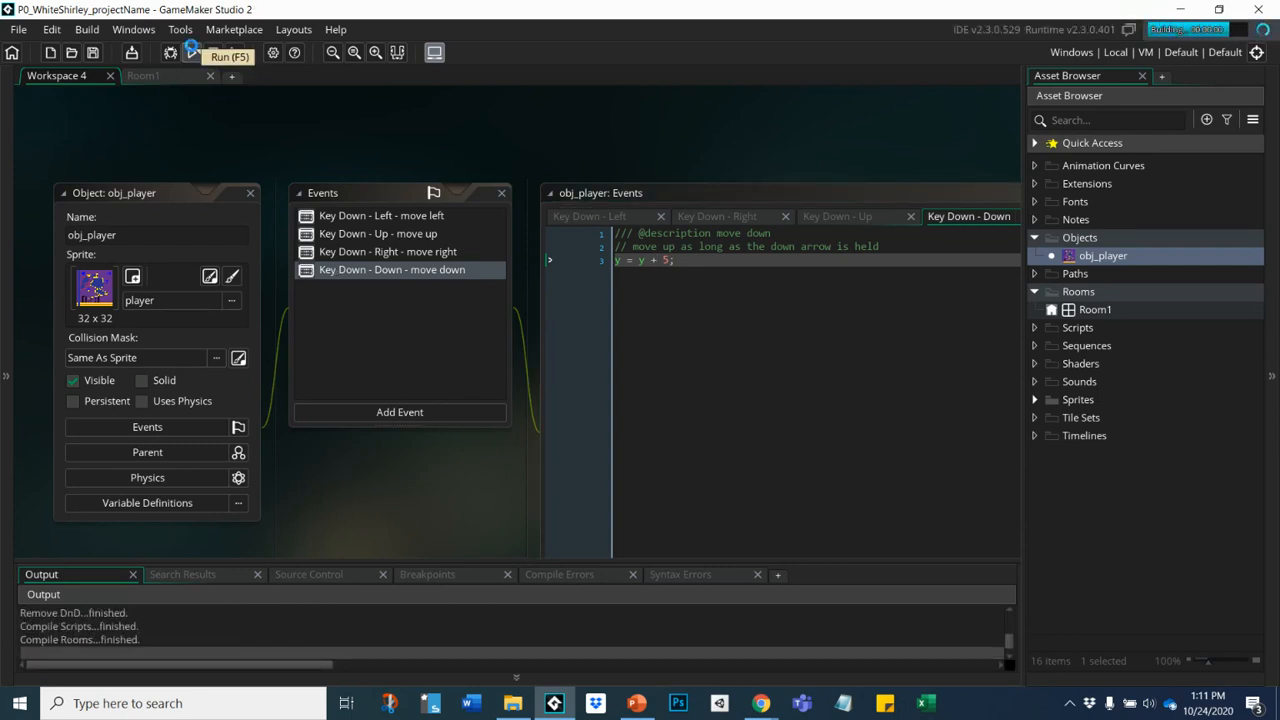
key("Left")
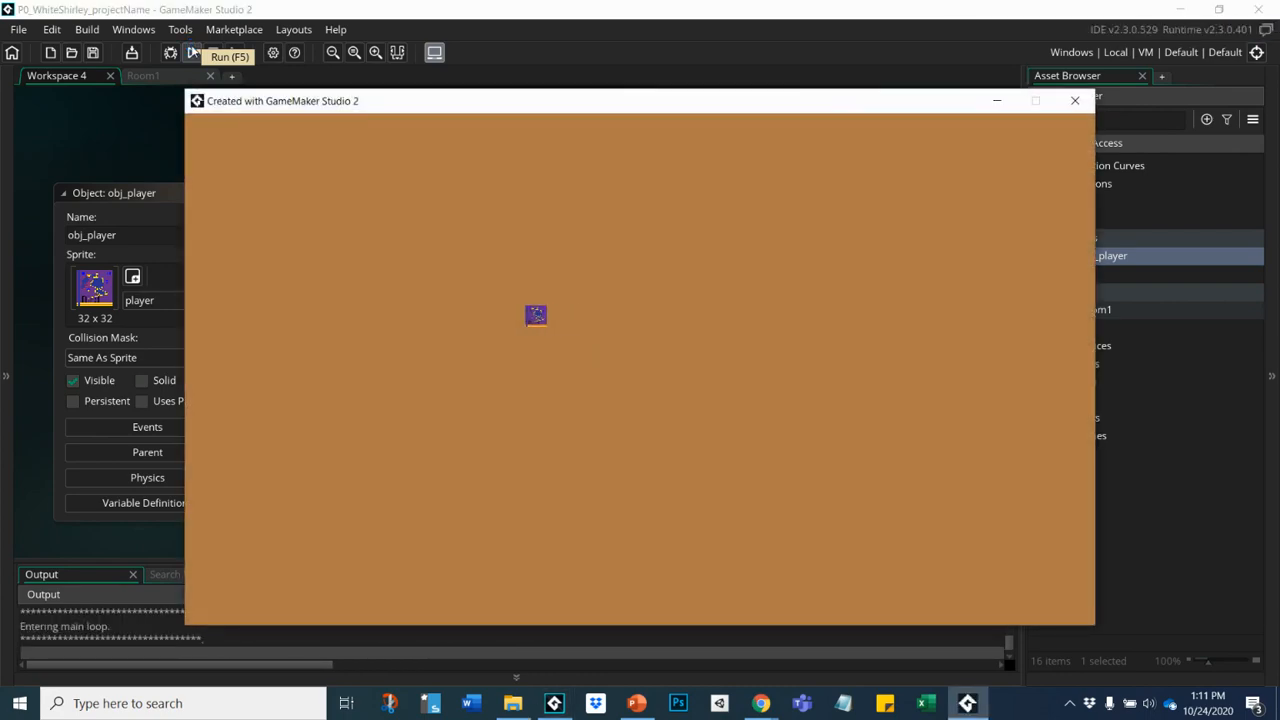
key("Right")
key("Up")
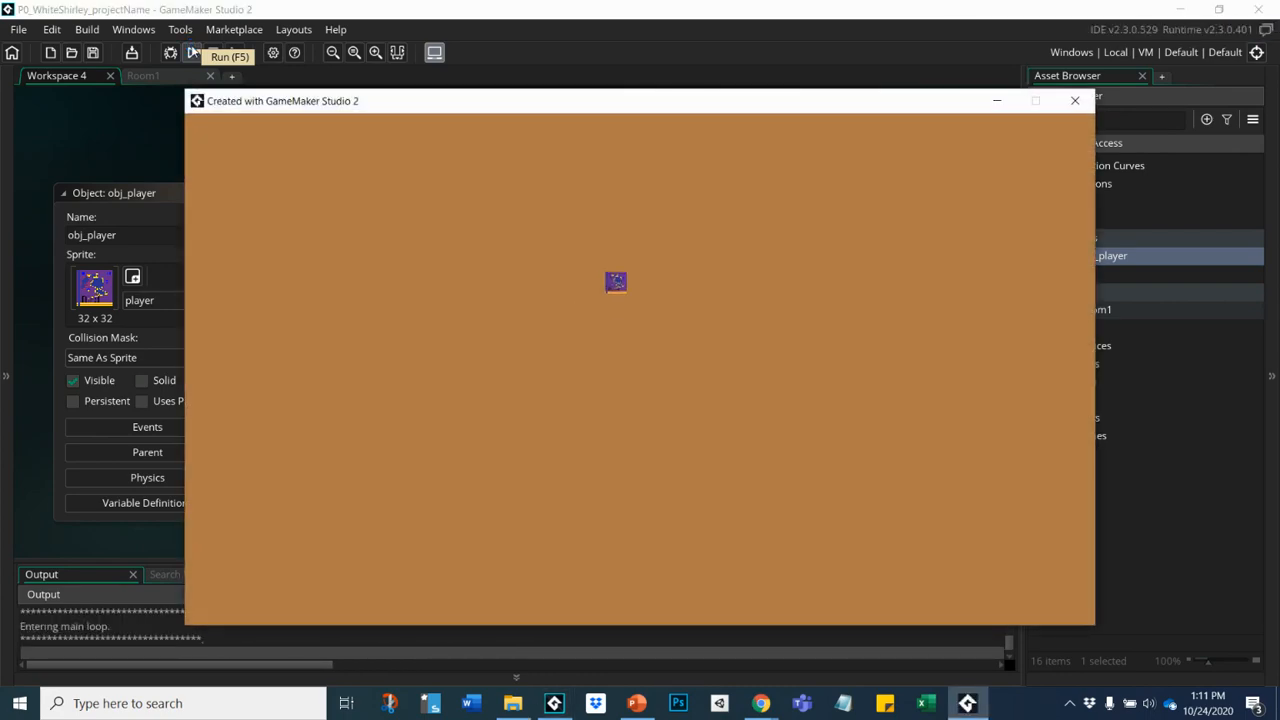
key("Down")
left_click(1077, 102)
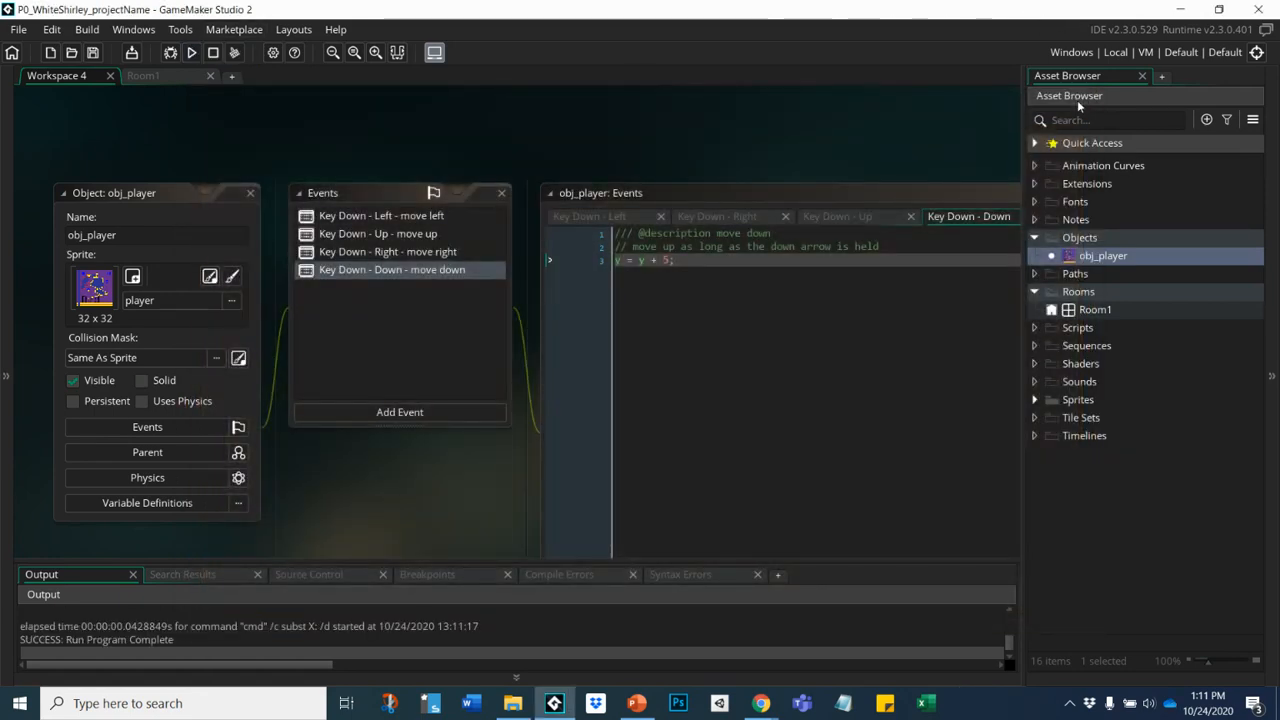
- Create an object named obj_flowers in the Objects group and assign it the flowers sprite
left_click(1035, 400)
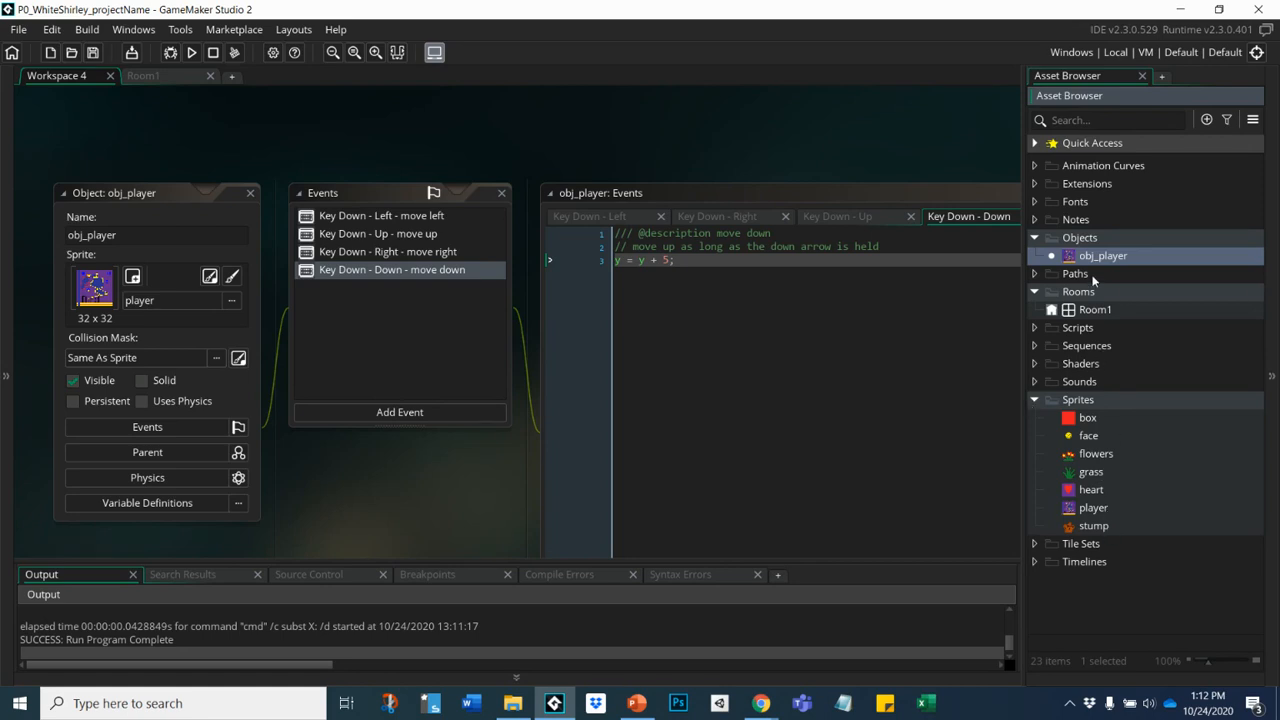
left_click(1129, 237)
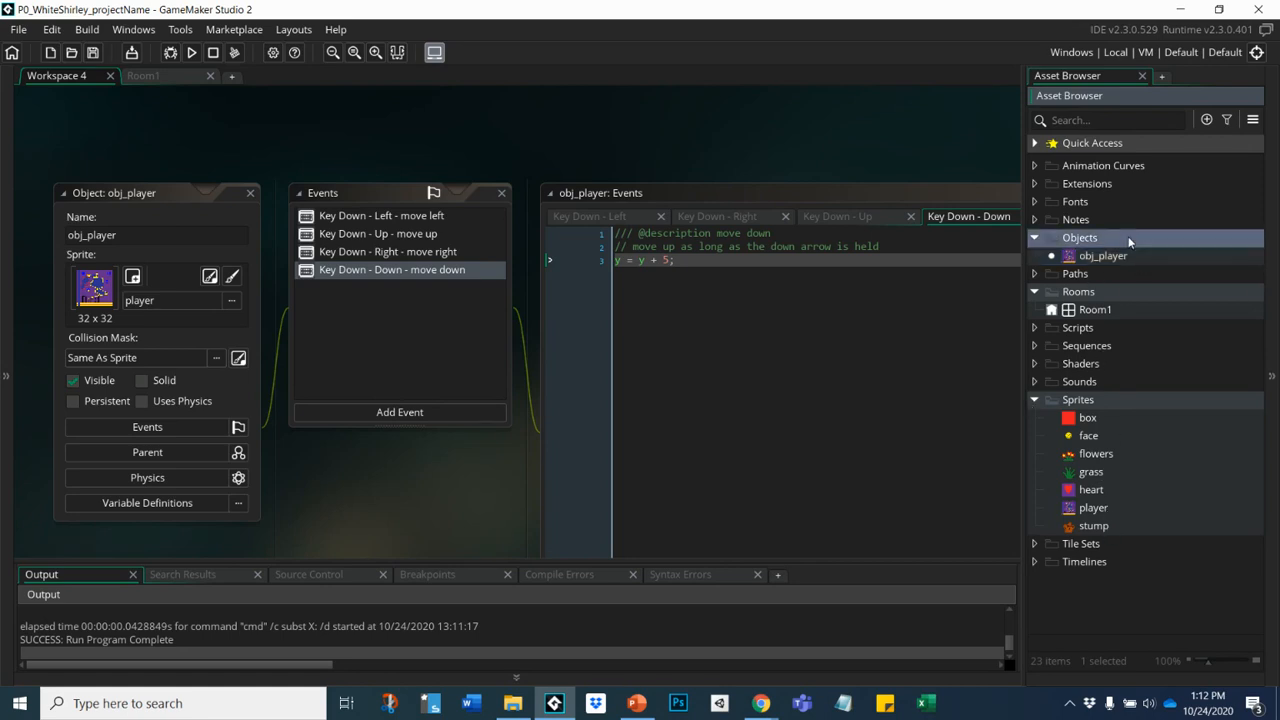
right_click(1129, 240)
mouse_move(1095, 245)
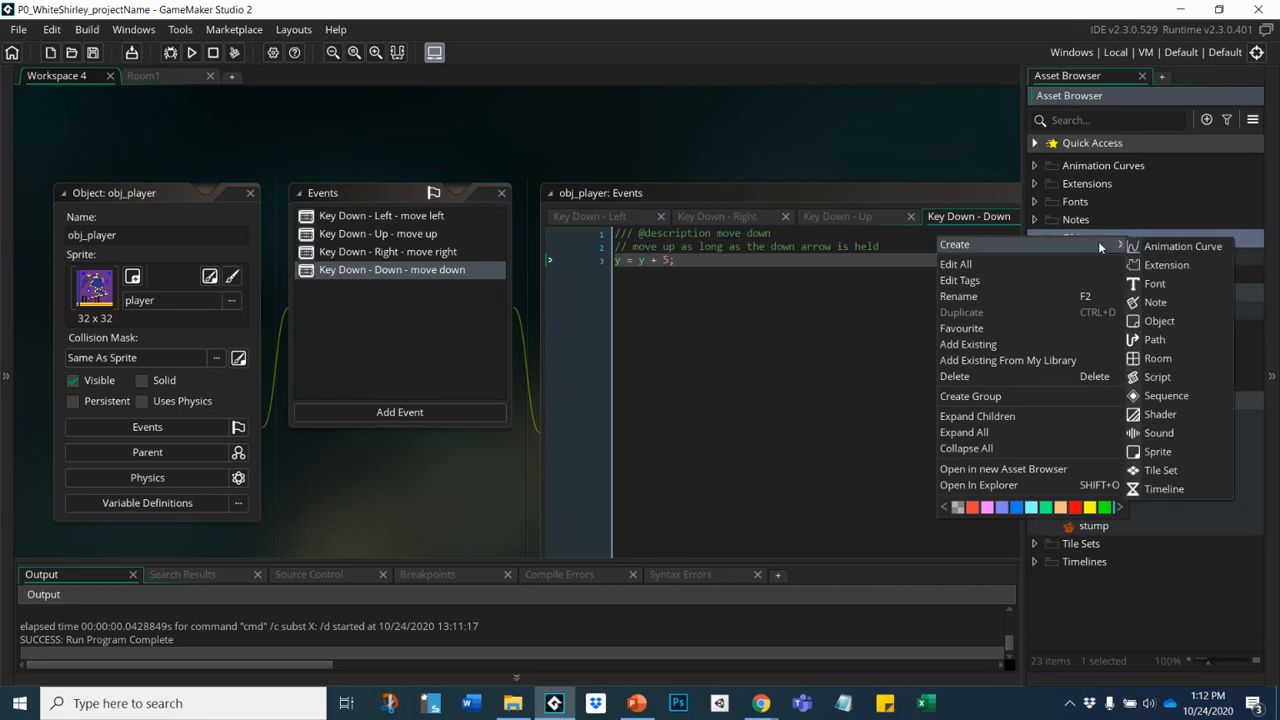
left_click(1152, 320)
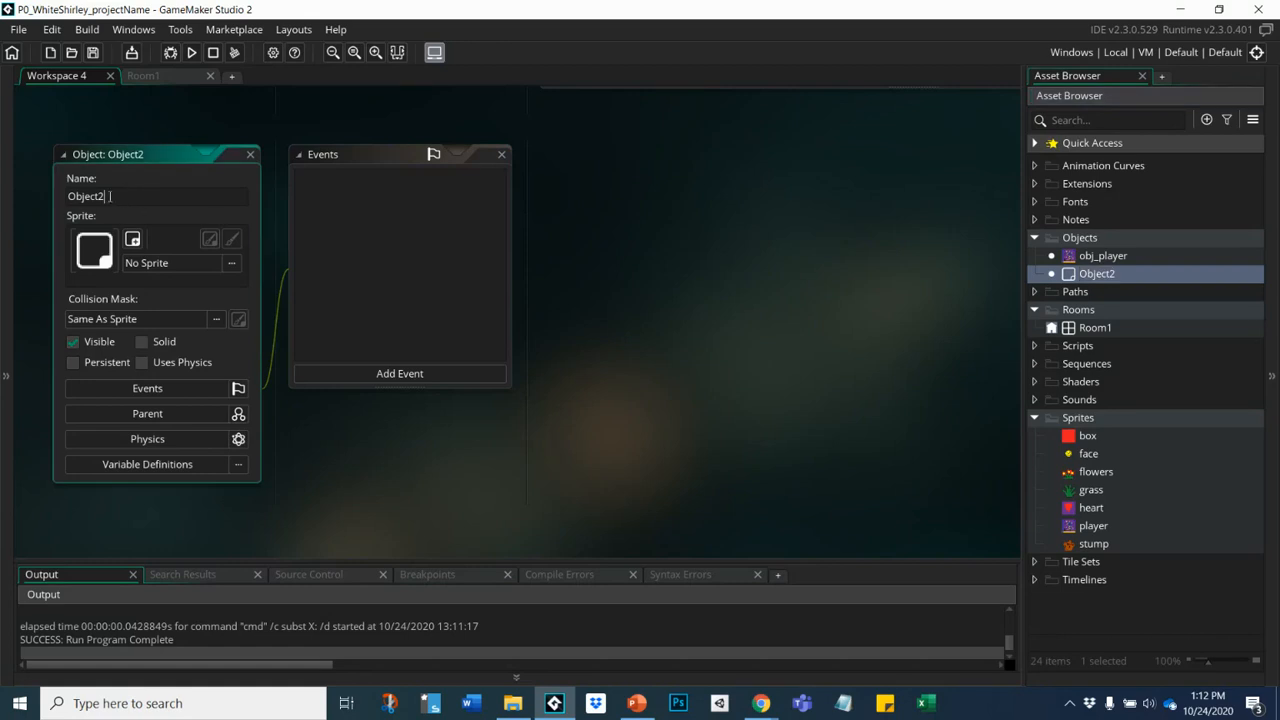
type("obj")
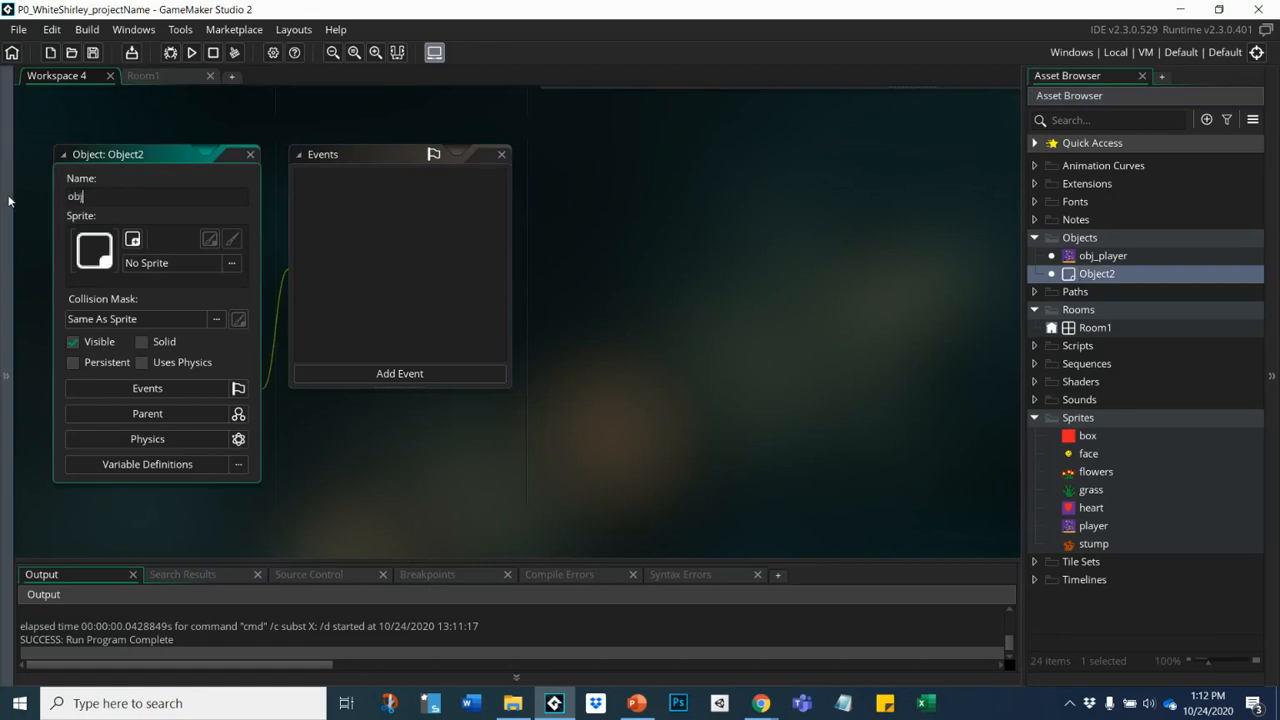
type("_flowers")
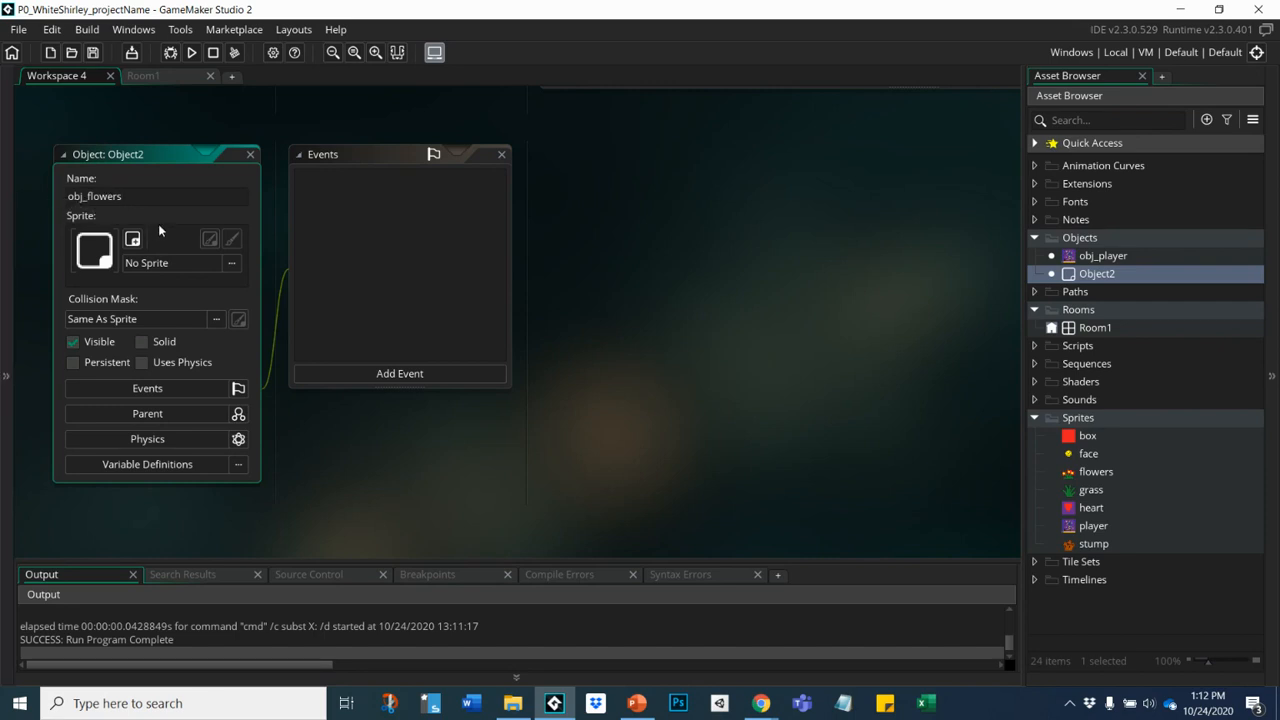
left_click(175, 260)
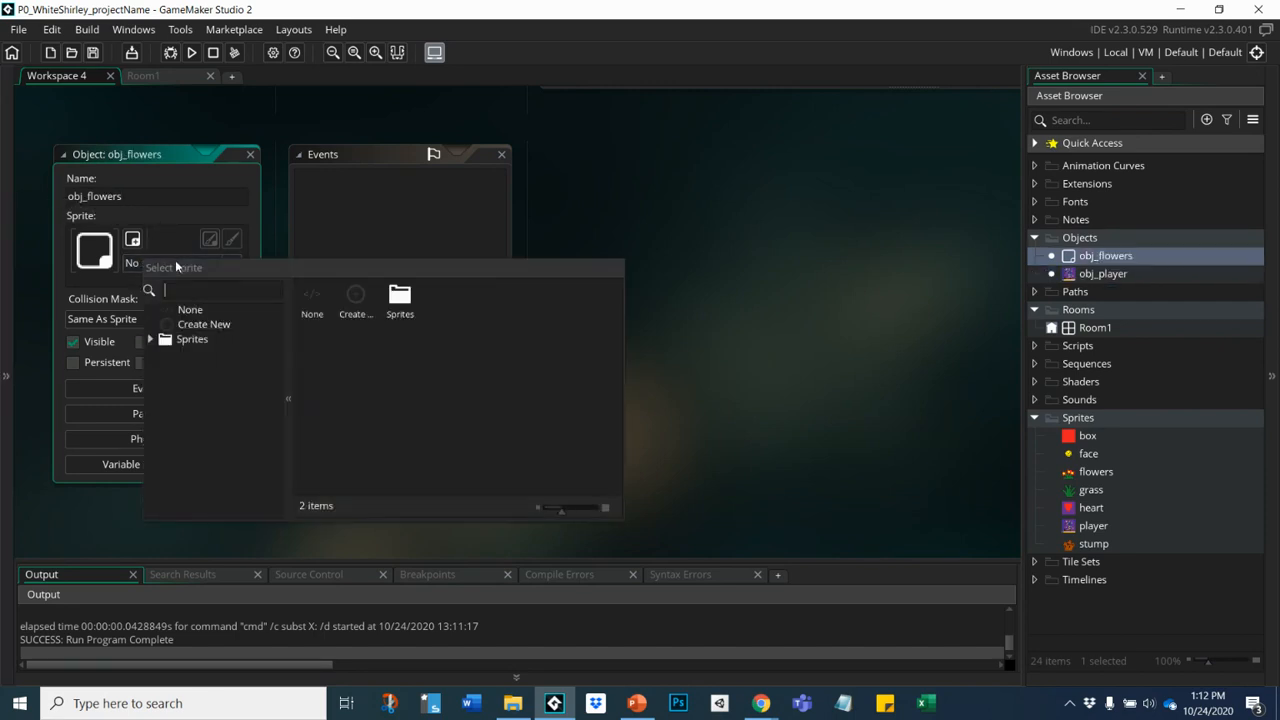
double_click(400, 296)
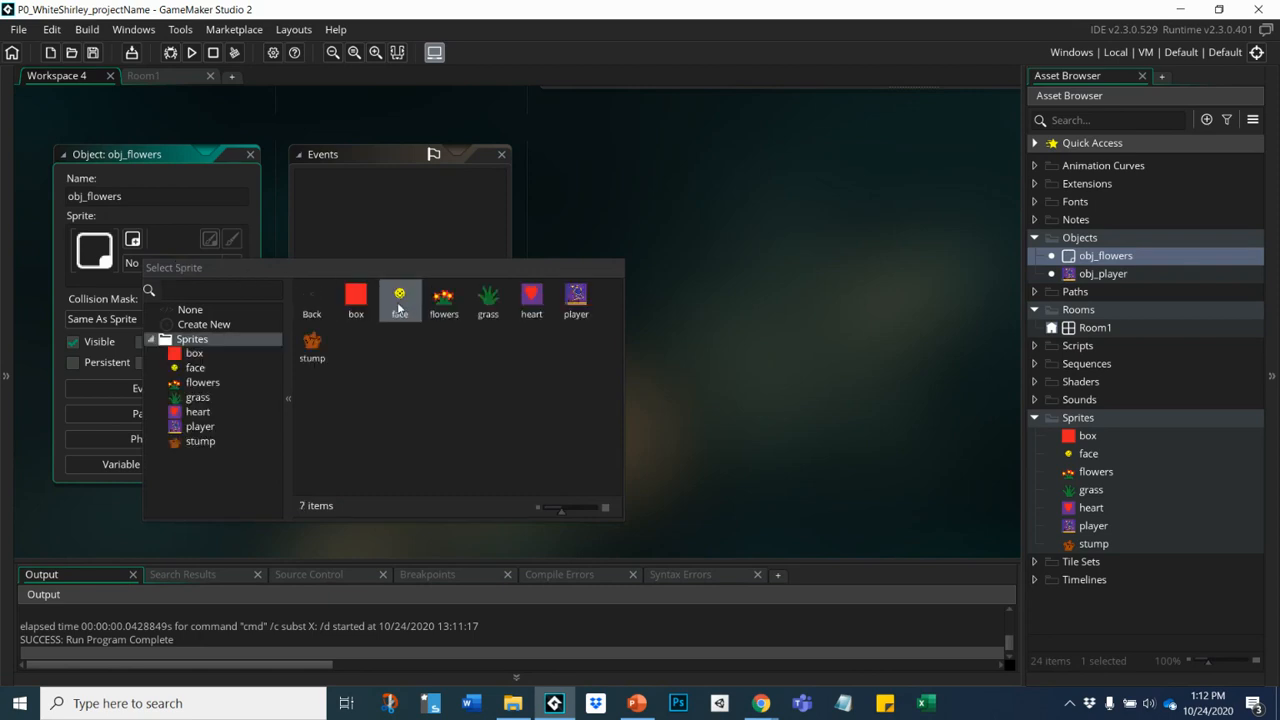
left_click(445, 300)
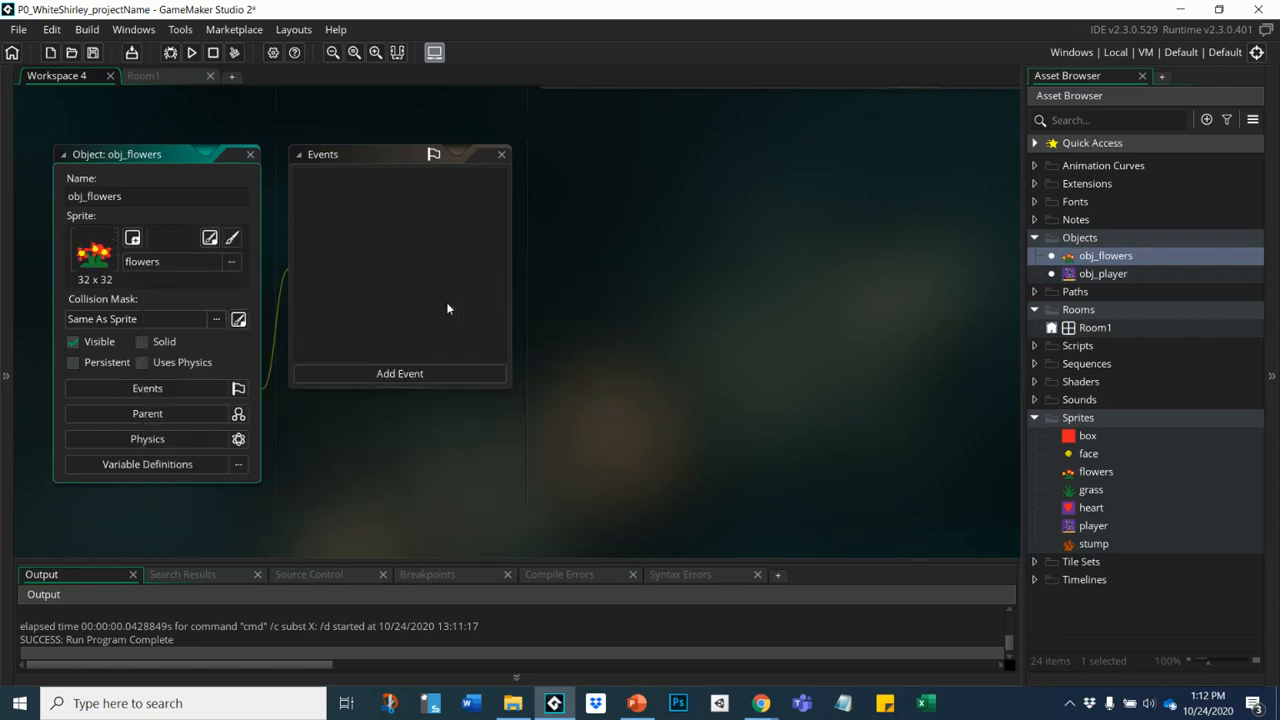
- Create an object named obj_stump in the Objects group and assign it the stump sprite
right_click(1133, 234)
mouse_move(1080, 243)
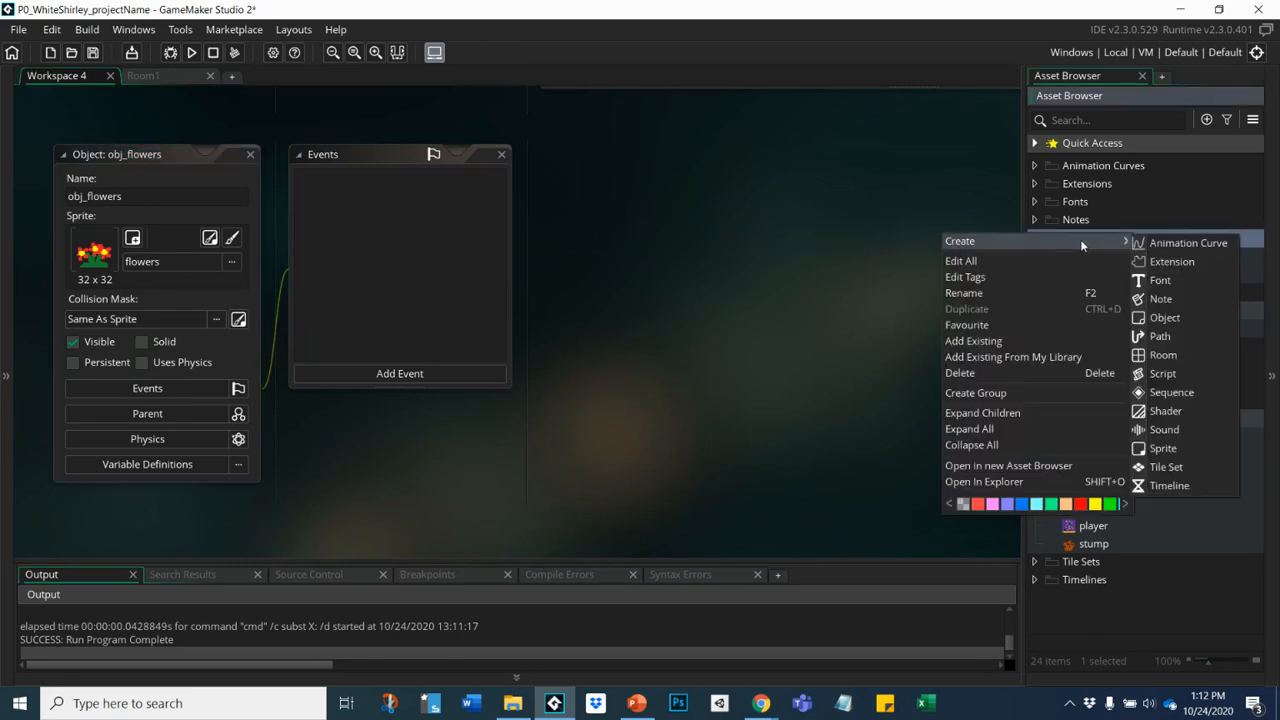
left_click(1160, 316)
type("ob")
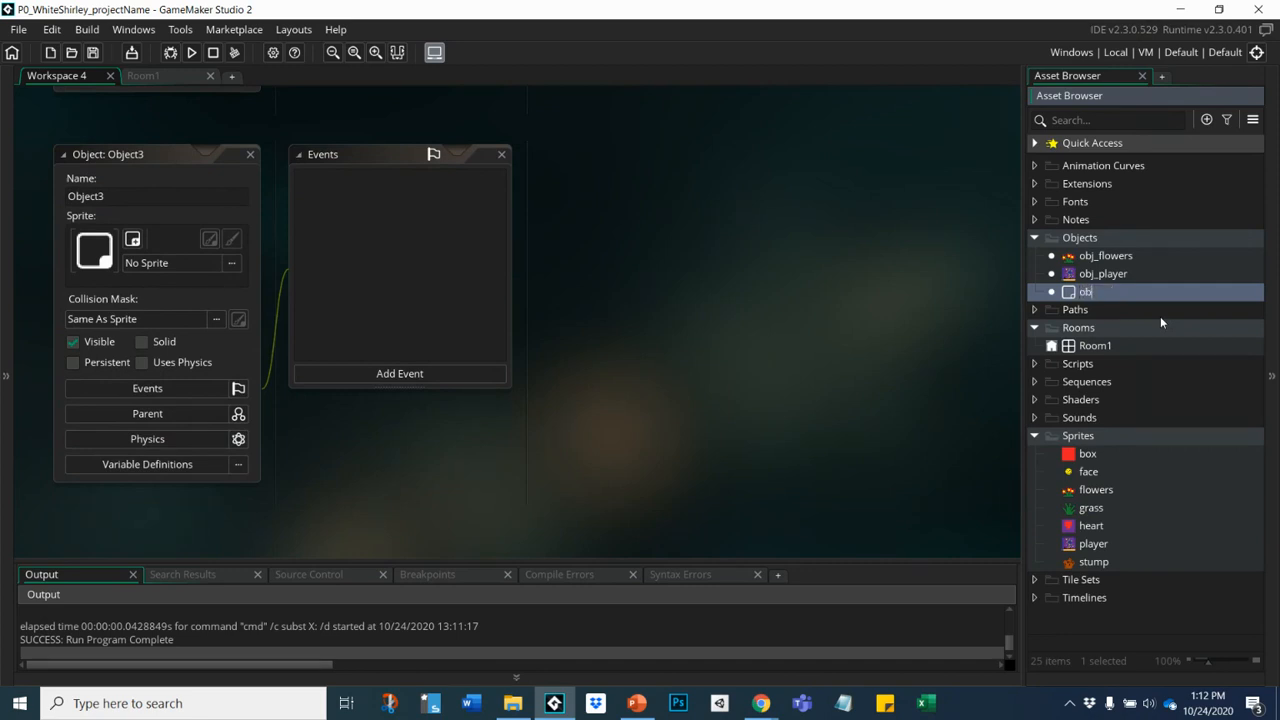
type("j_")
left_click(146, 196)
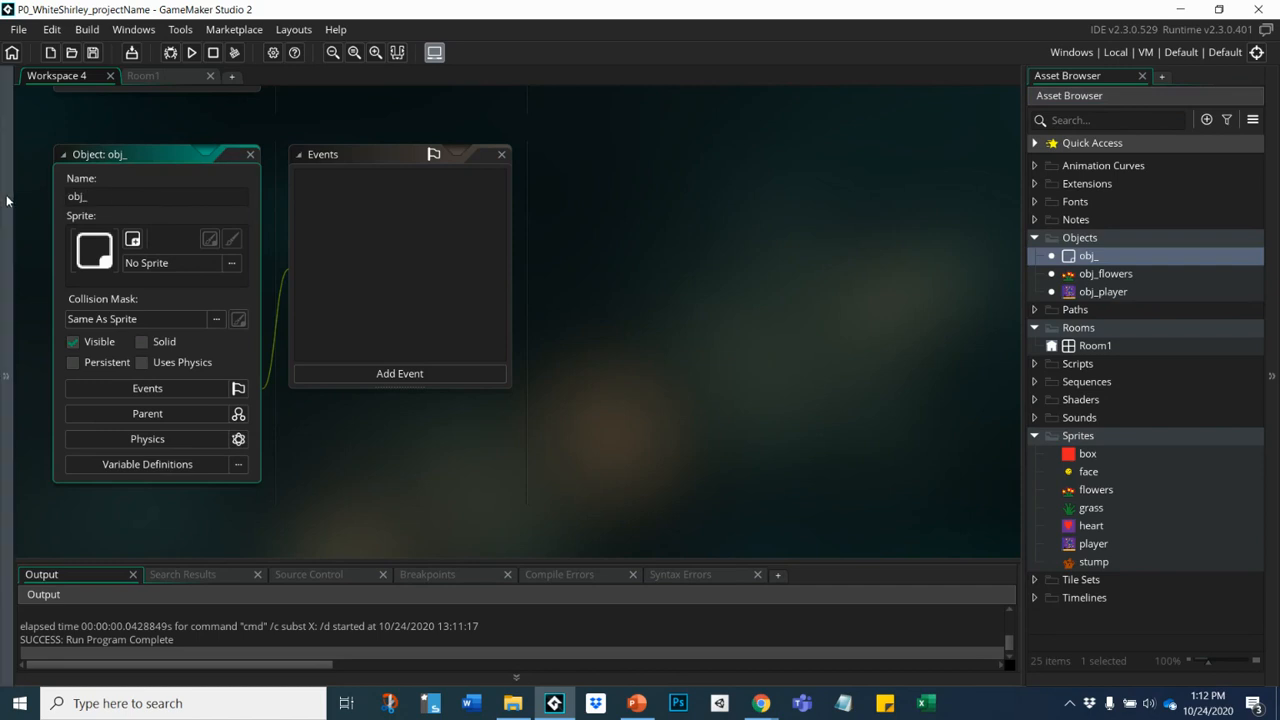
left_click(126, 196)
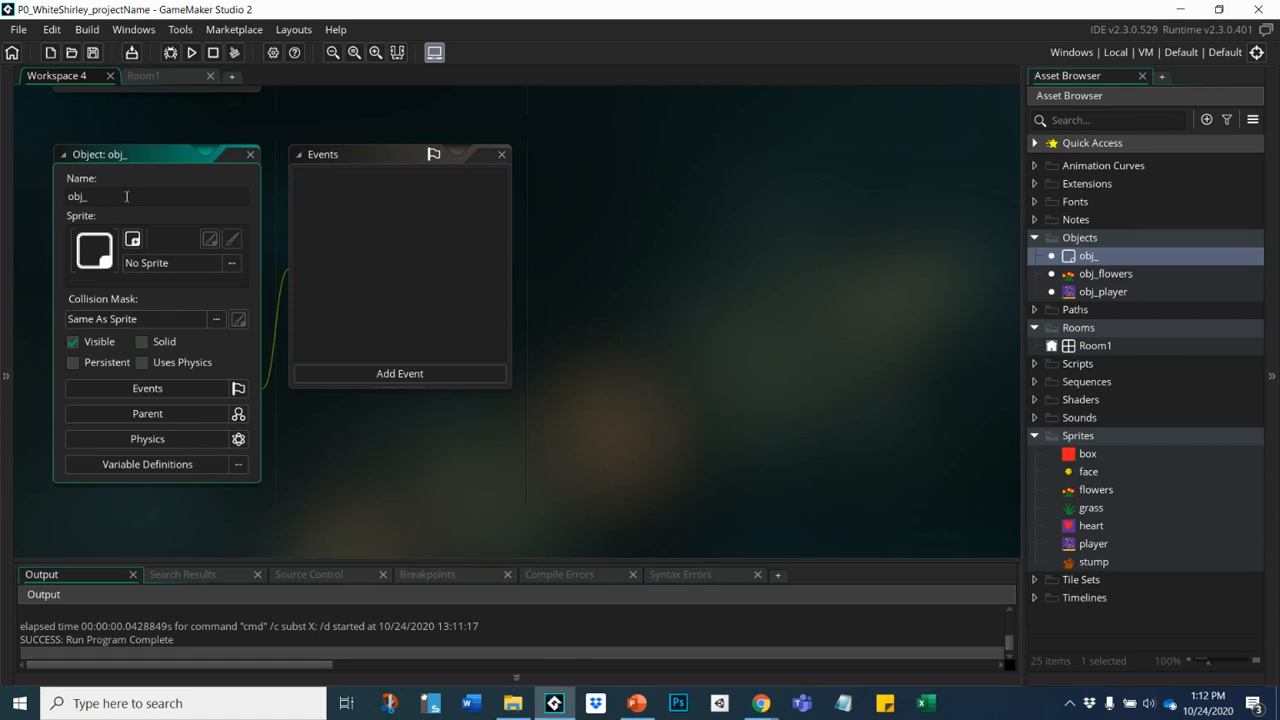
type("stump")
left_click(157, 262)
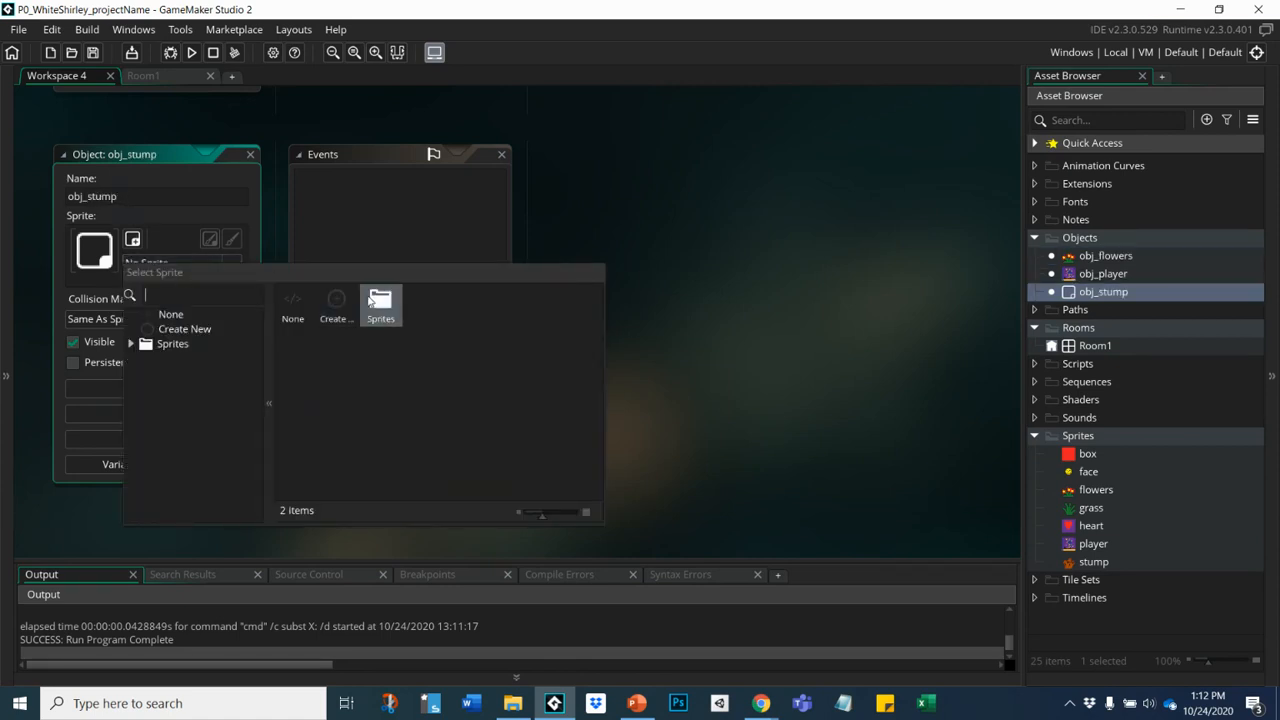
double_click(378, 302)
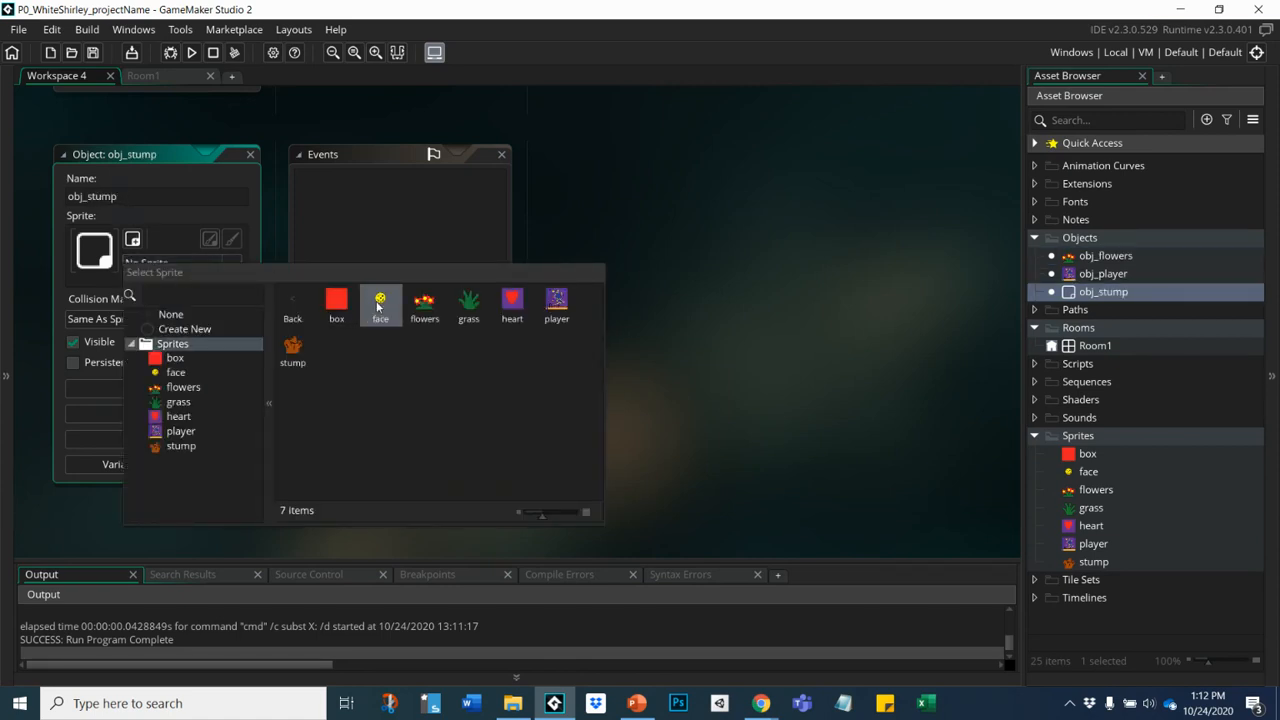
left_click(293, 350)
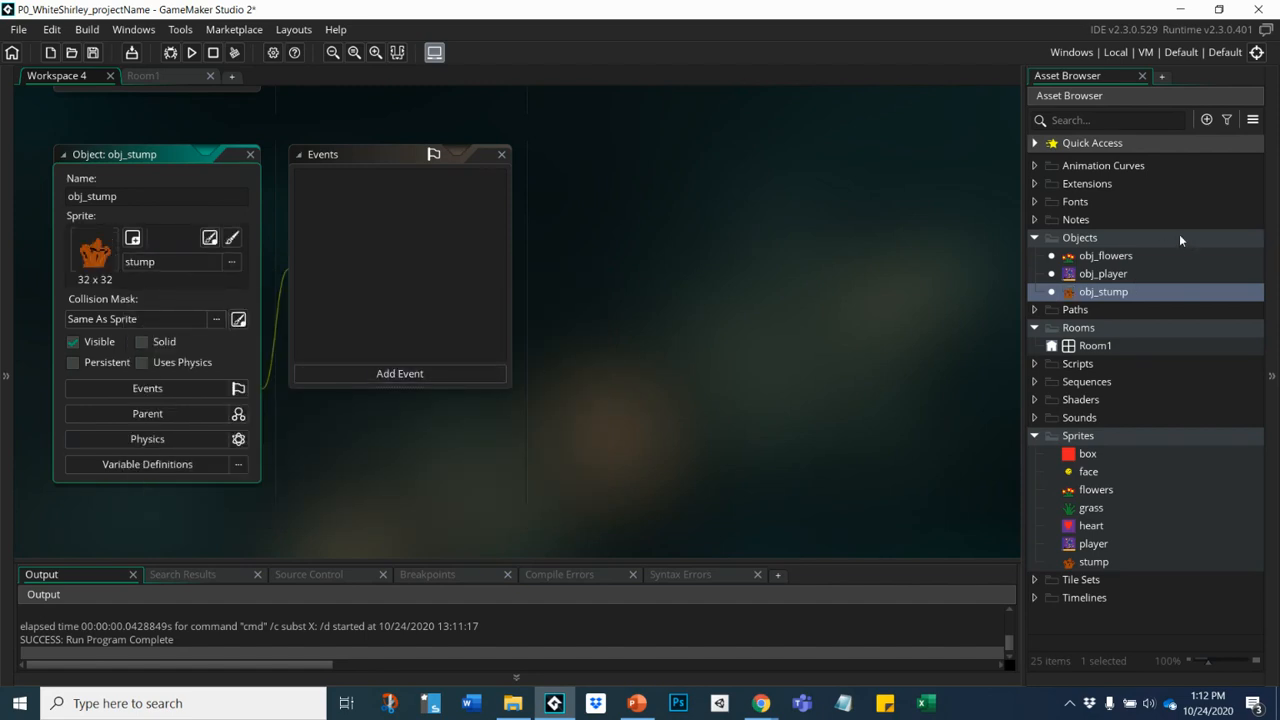
- Create an object named obj_grass in the Objects group and assign it the grass sprite
right_click(1141, 235)
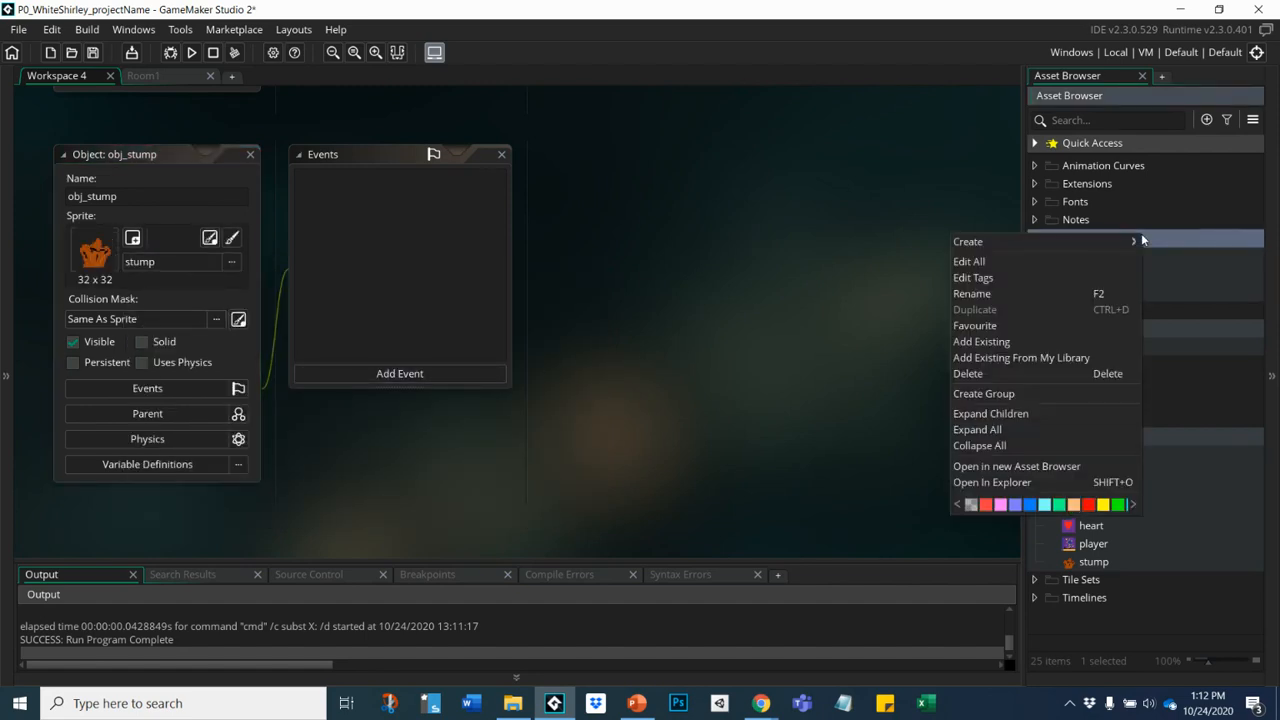
mouse_move(1106, 243)
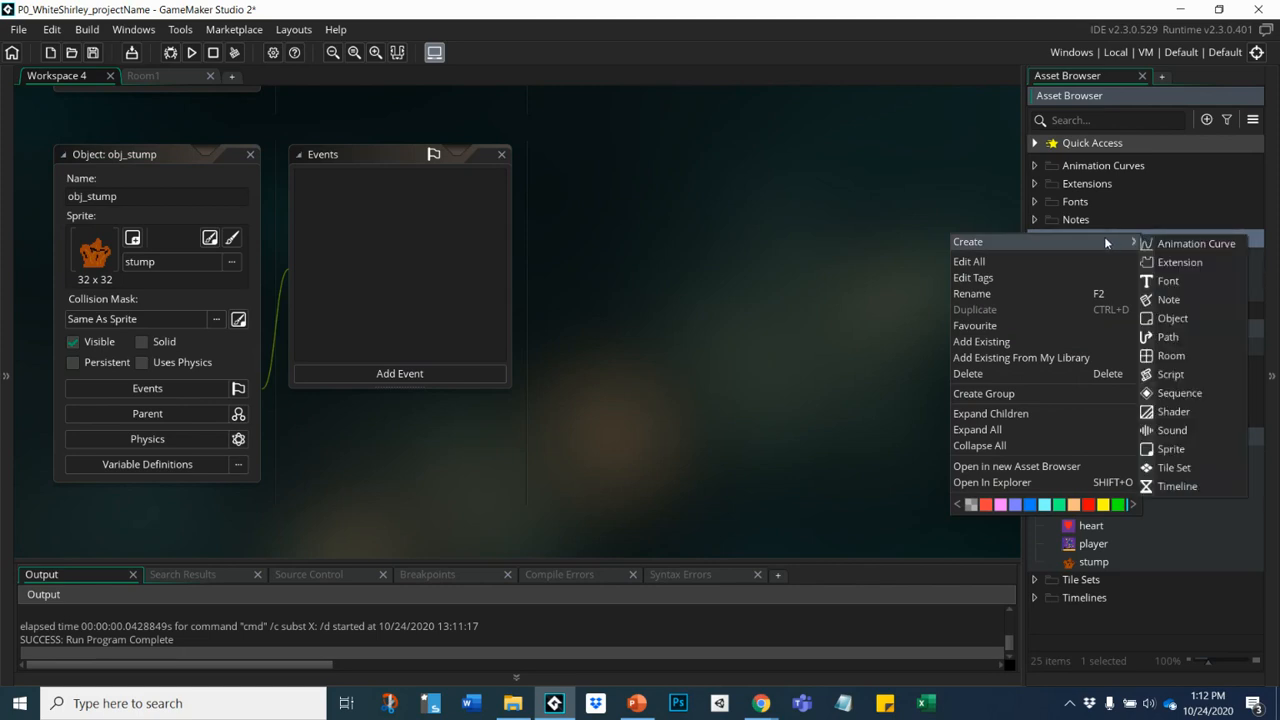
left_click(1165, 318)
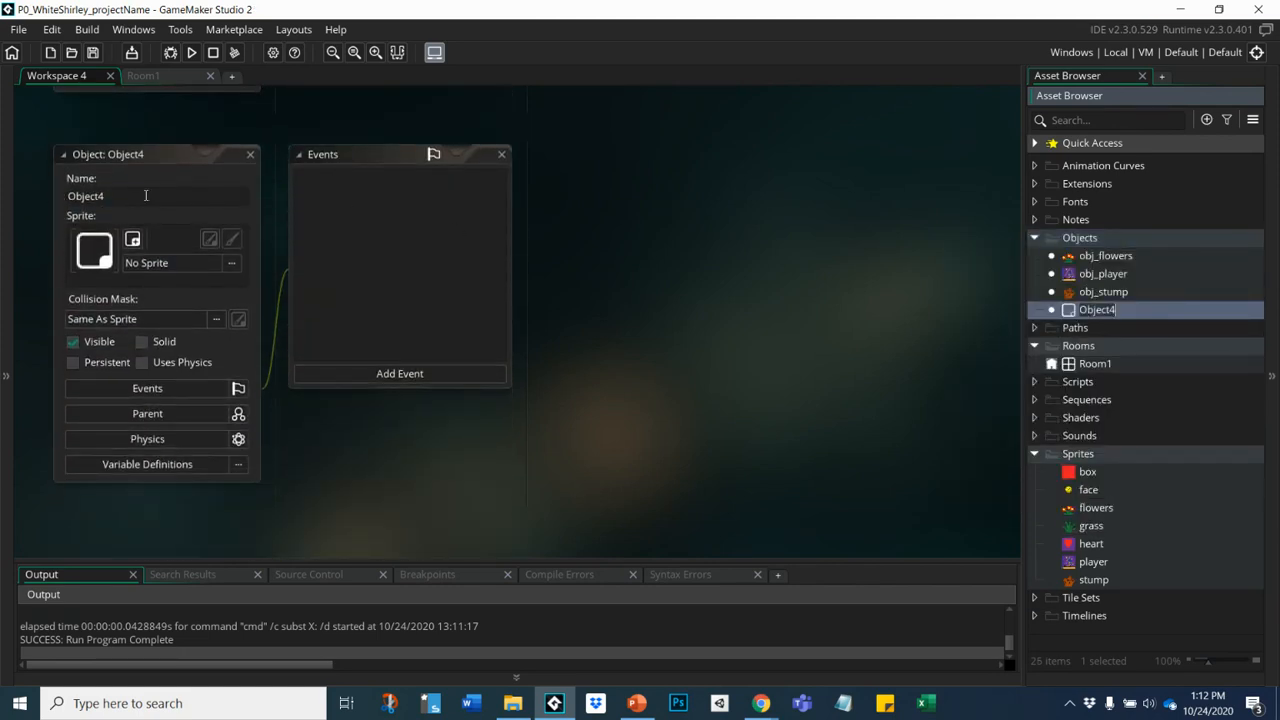
left_click(133, 198)
left_click_drag(133, 199, 1, 186)
type("ob")
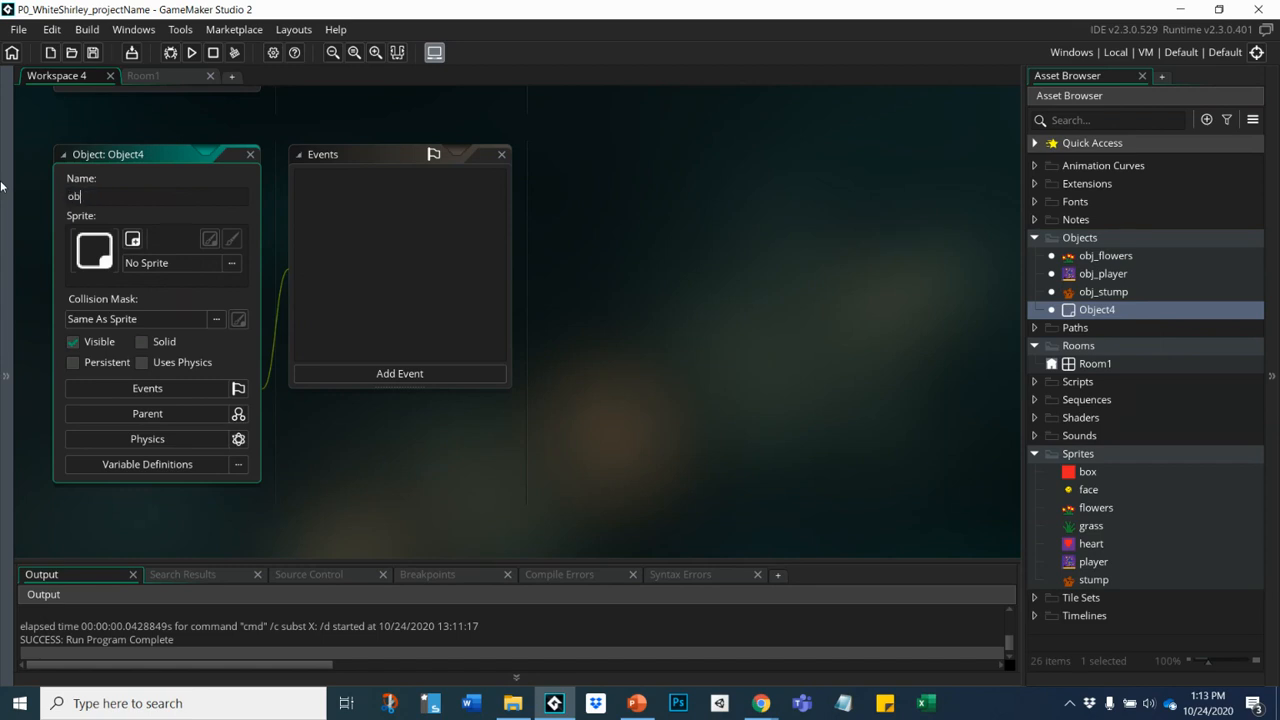
type("j_grass")
left_click(170, 263)
double_click(391, 295)
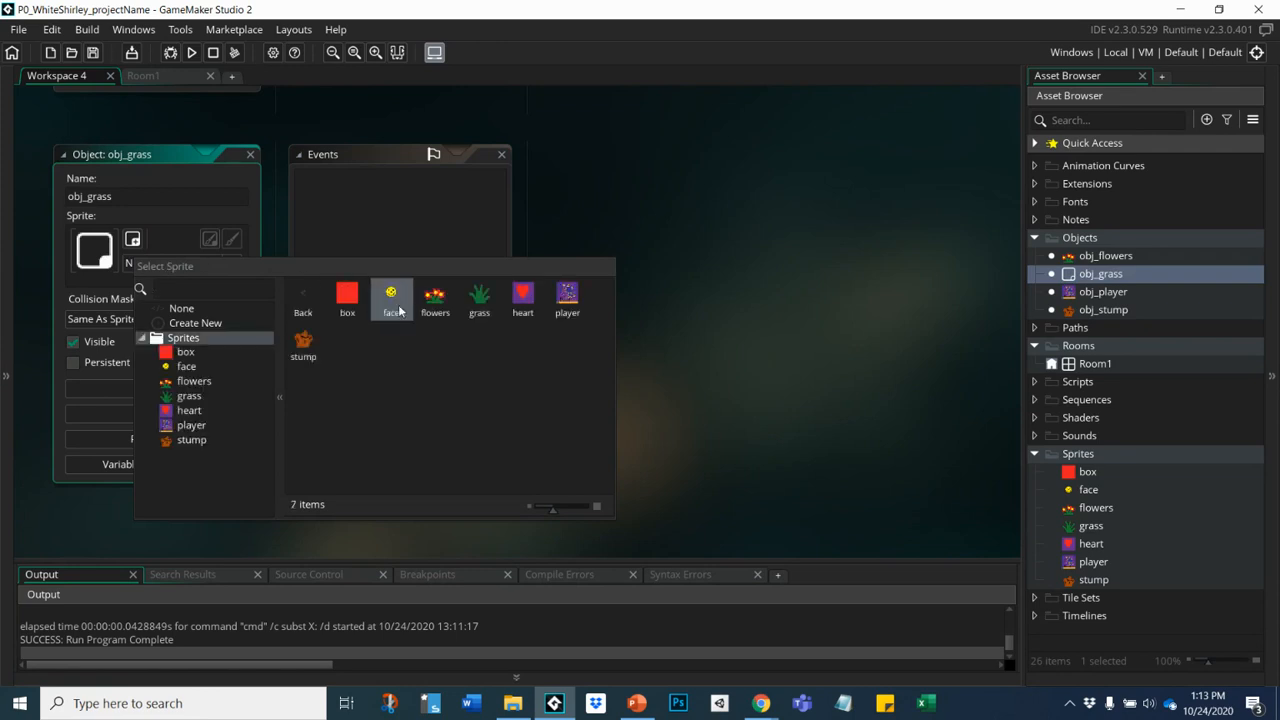
left_click(480, 300)
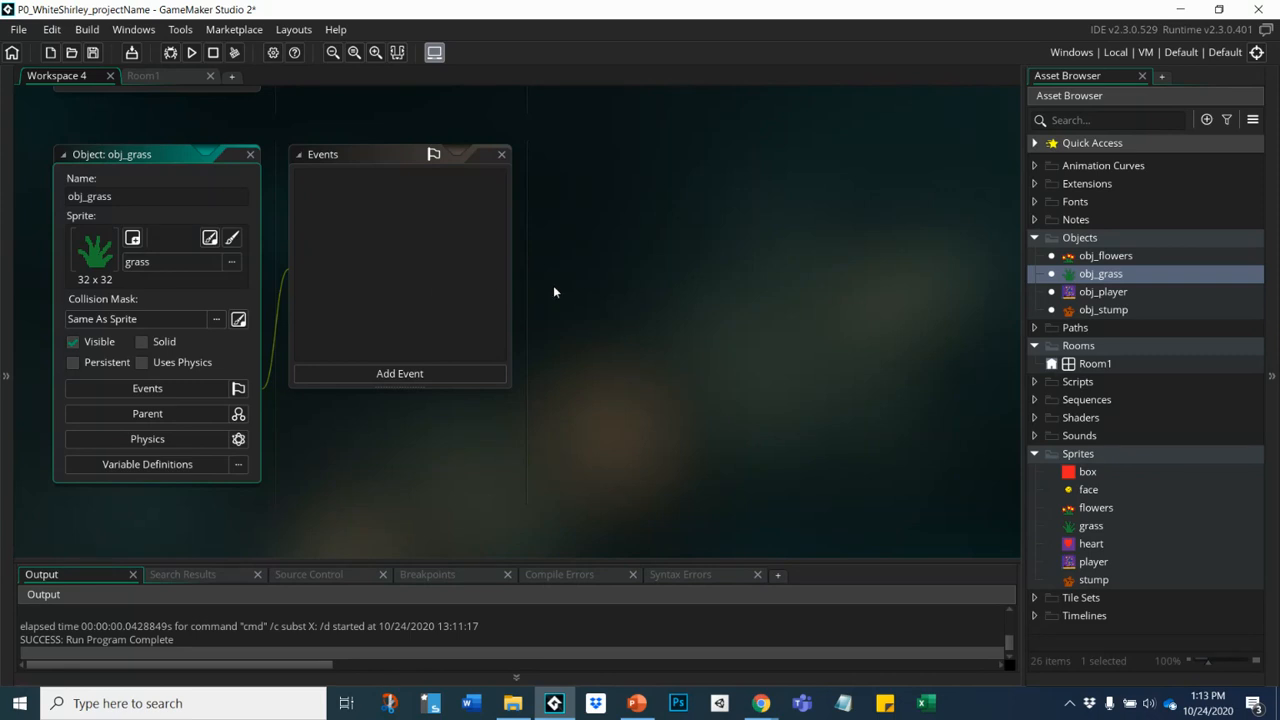
- Open Room1 and rename its Instances layer to Player
left_click(1086, 368)
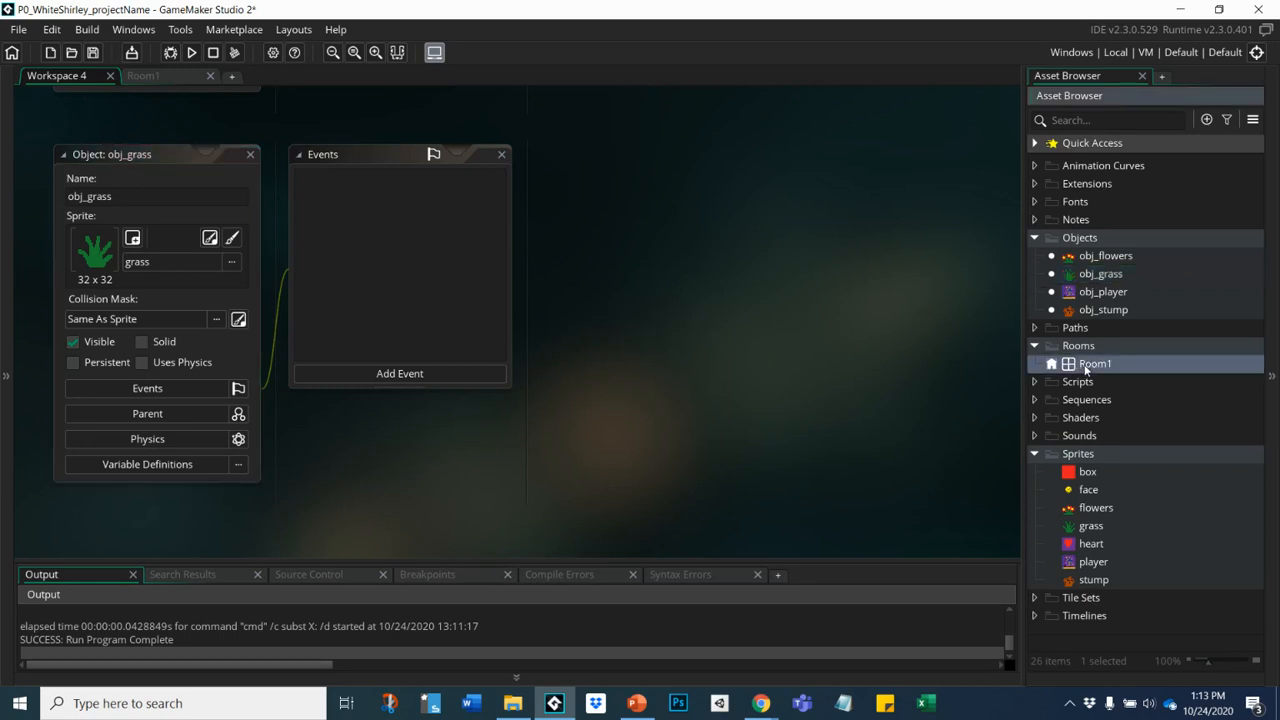
double_click(1086, 368)
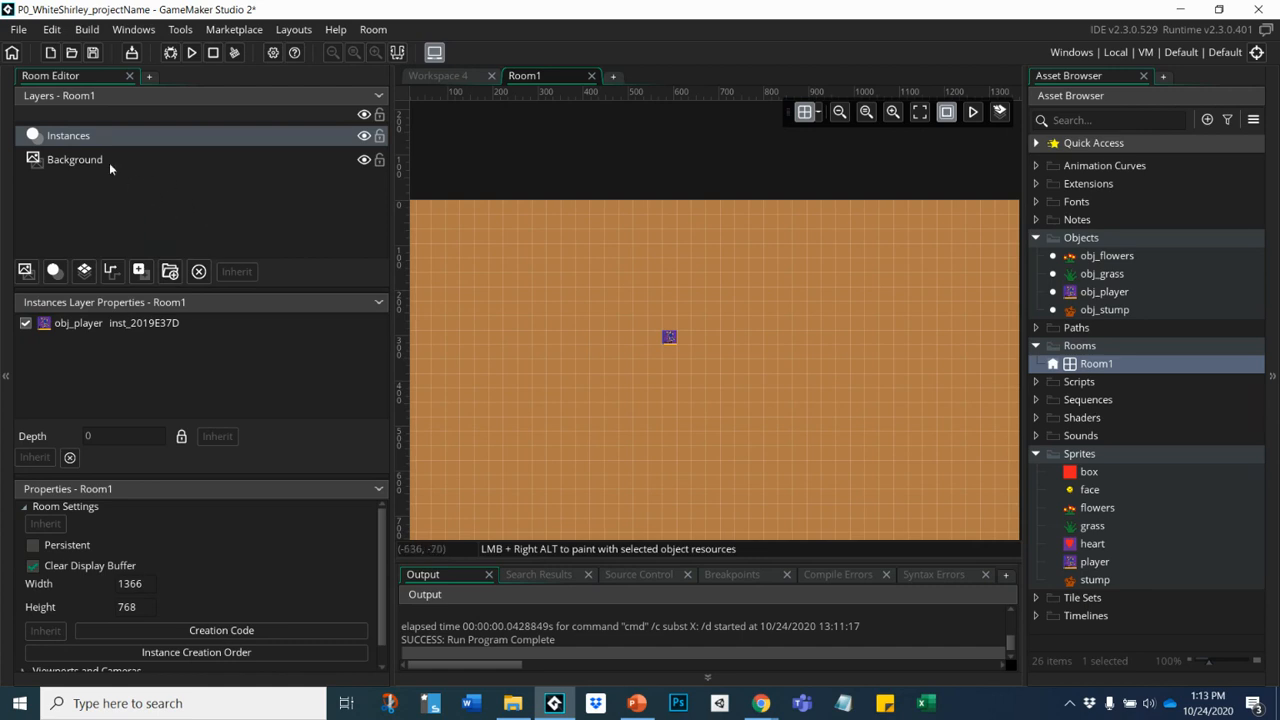
left_click(70, 137)
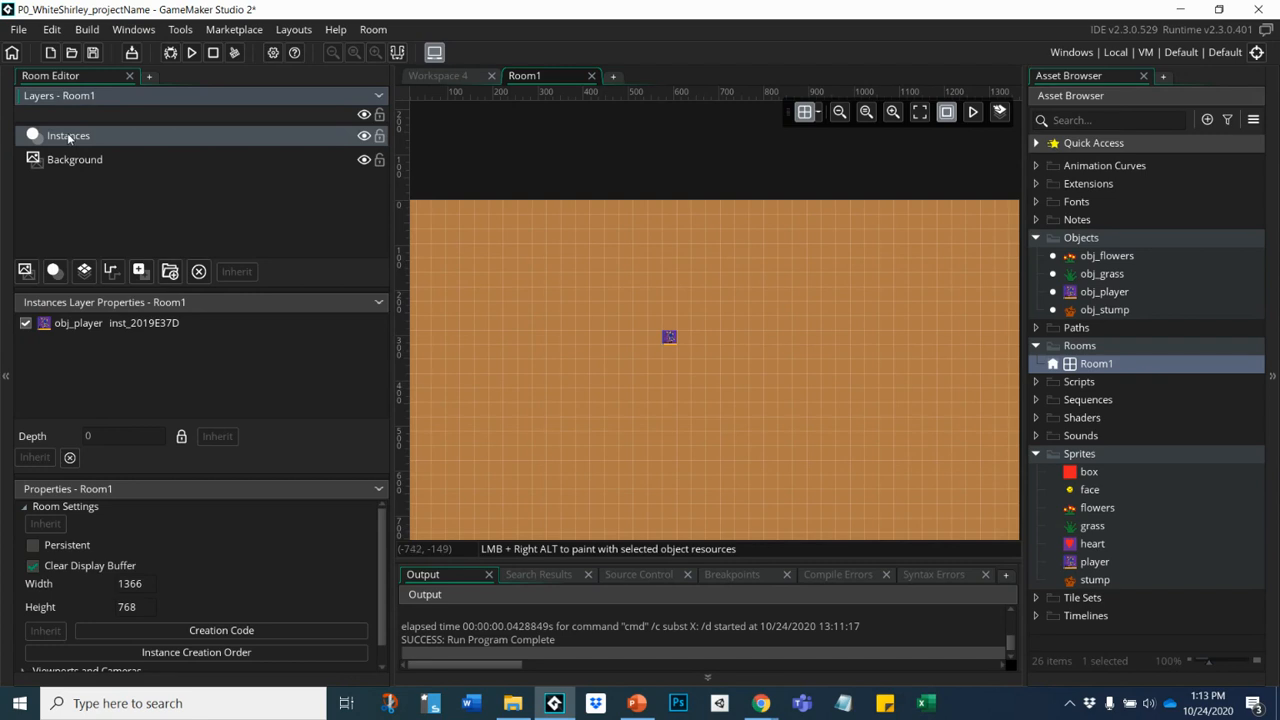
double_click(69, 136)
key("ctrl+a")
key("BackSpace")
type("pla")
key("BackSpace")
key("BackSpace")
key("BackSpace")
type("Player")
left_click(154, 177)
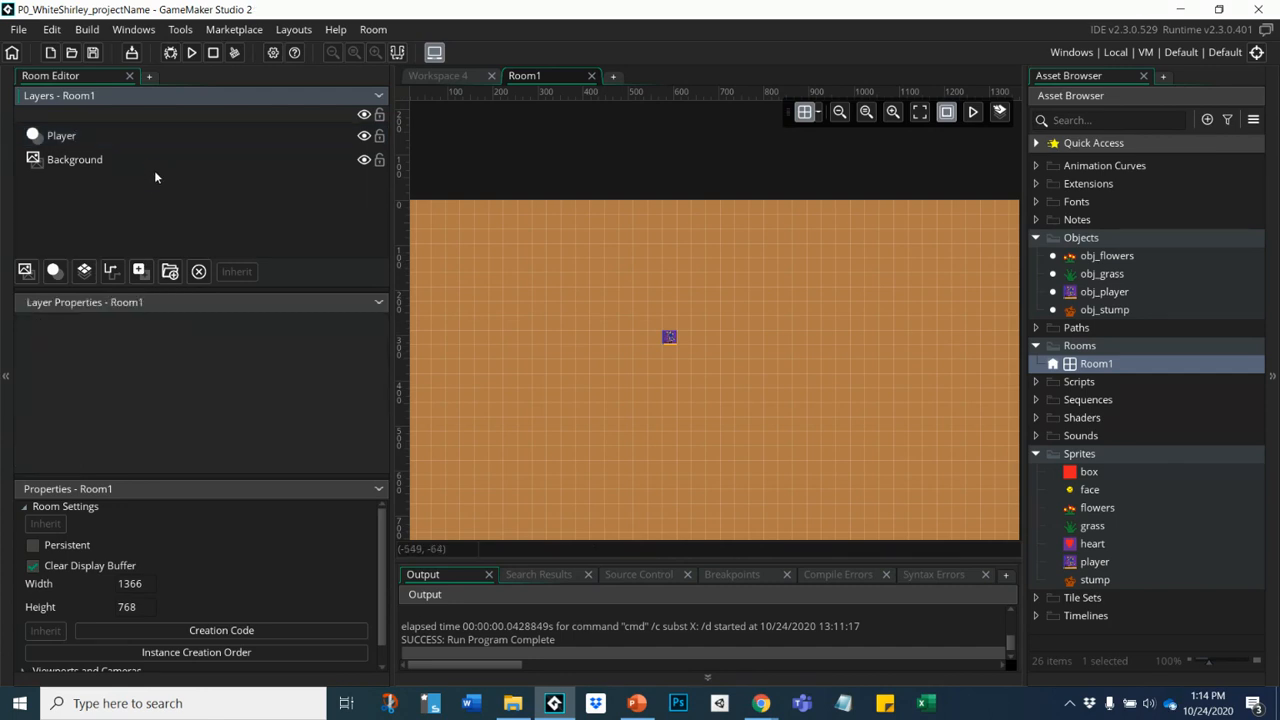
- Add a new instance layer directly above the Background layer and name it BackgroundImages
left_click(82, 159)
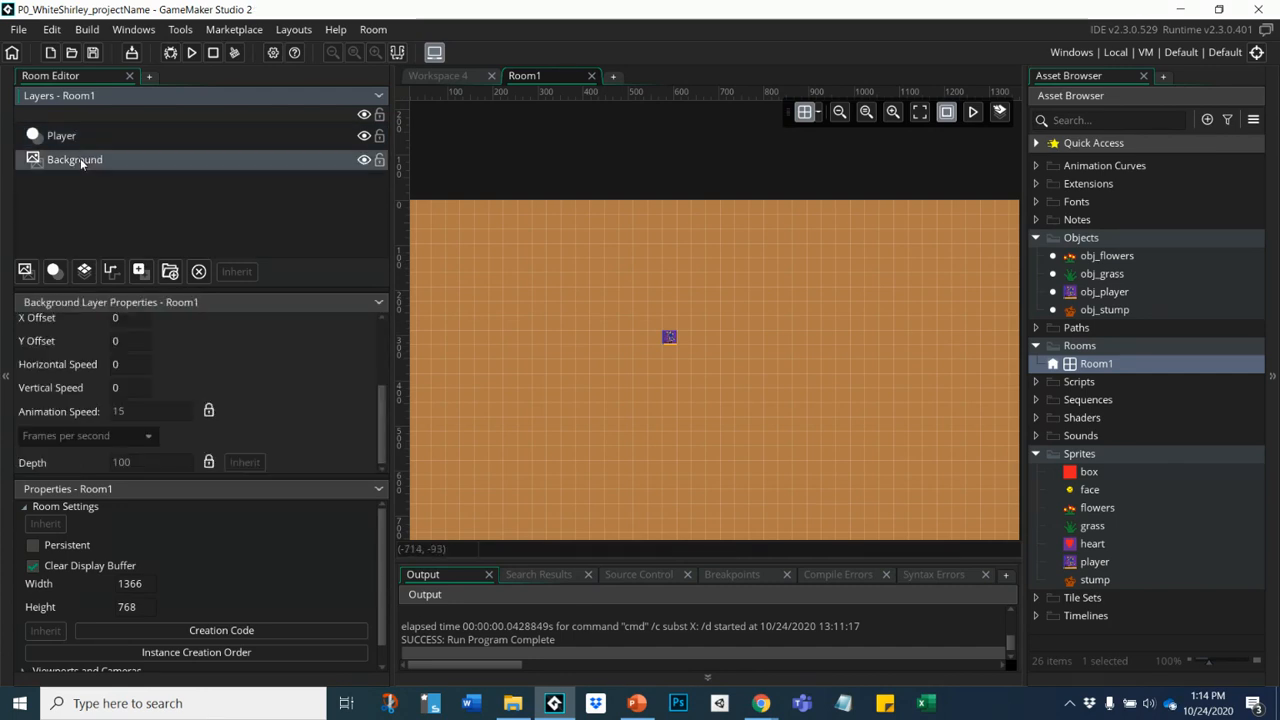
left_click(55, 271)
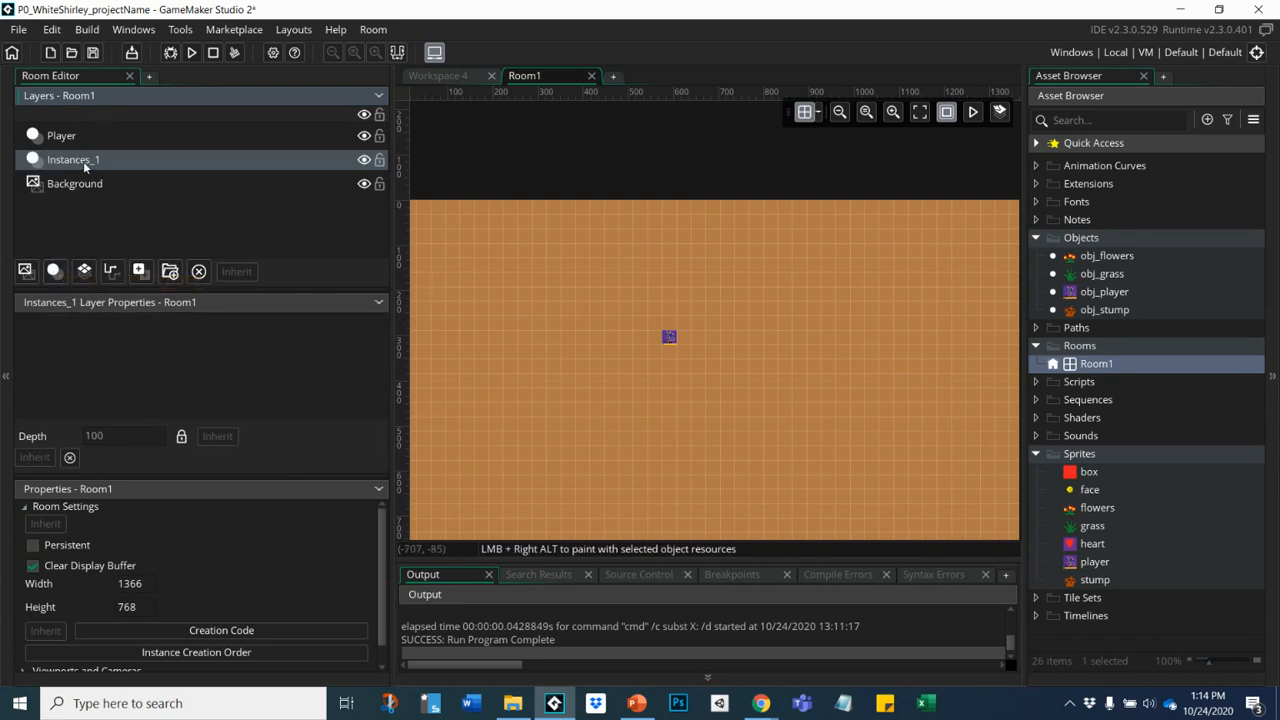
left_click(73, 157)
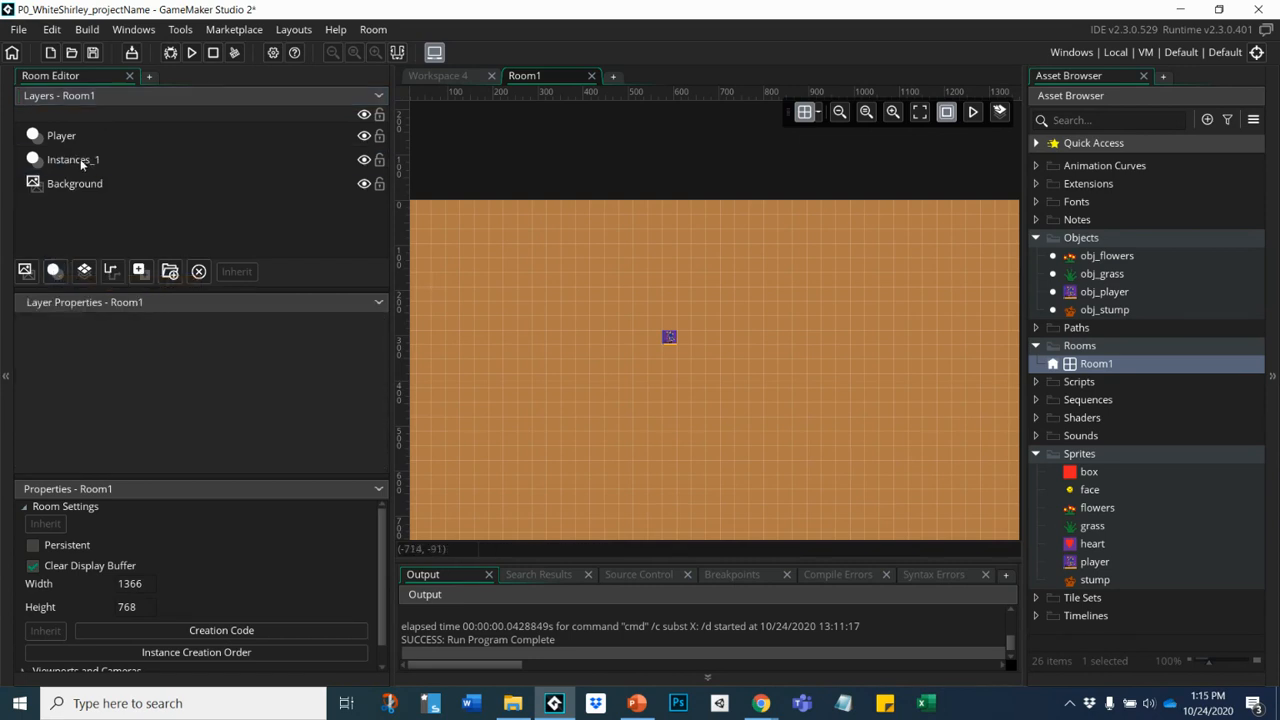
left_click(81, 163)
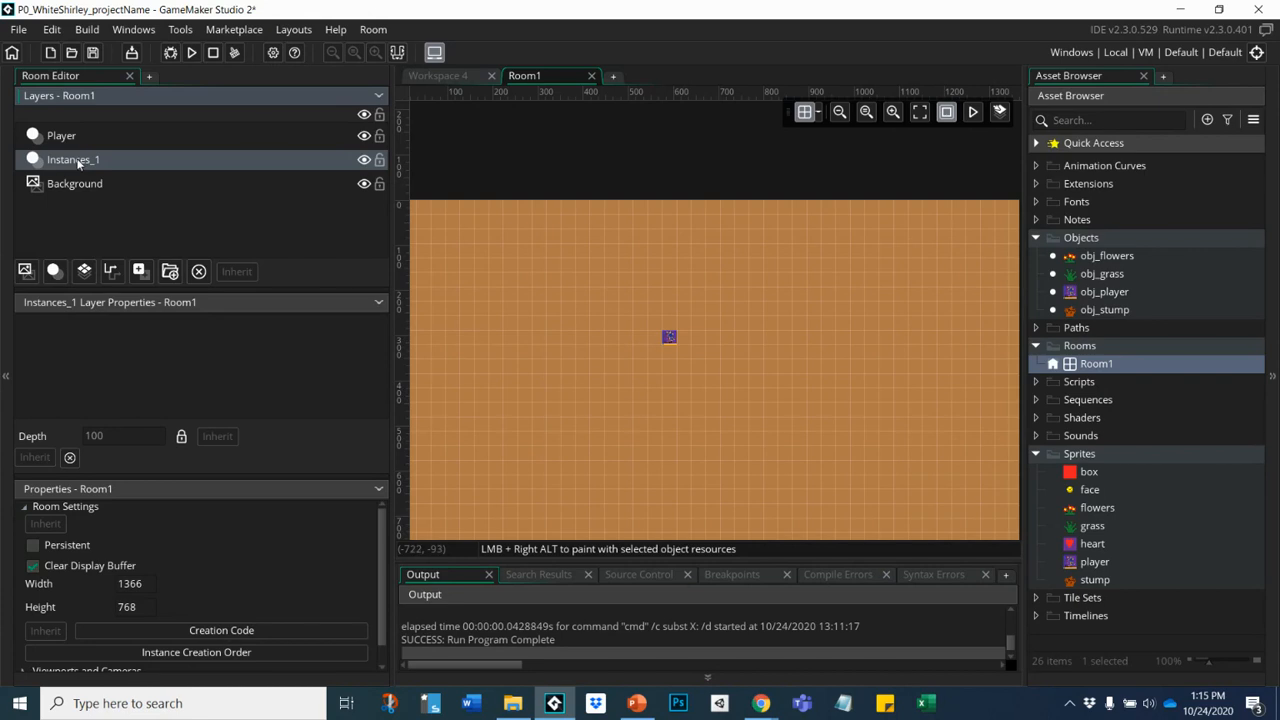
double_click(76, 159)
key("BackSpace")
type("BackgroundImages")
left_click(179, 225)
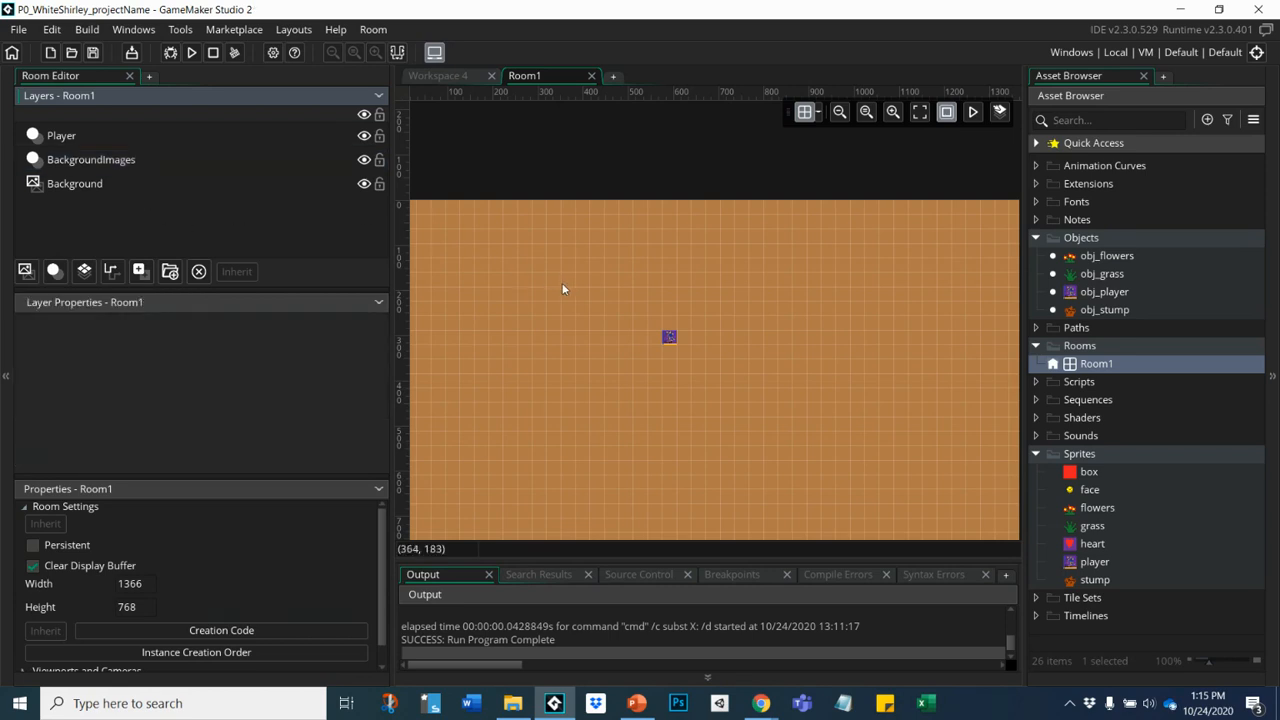
- Try the Player layer beneath BackgroundImages in the layer order, and move BackgroundImages back below Player
left_click(118, 161)
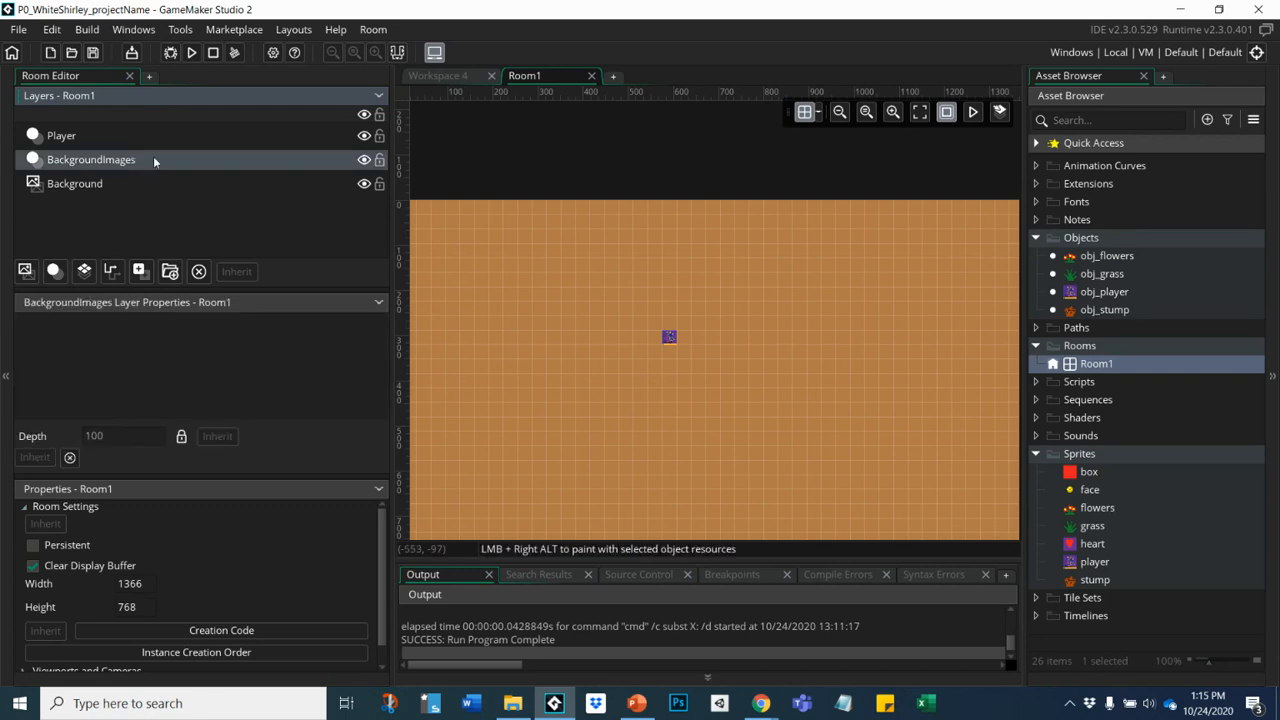
left_click(66, 138)
left_click_drag(70, 145, 72, 164)
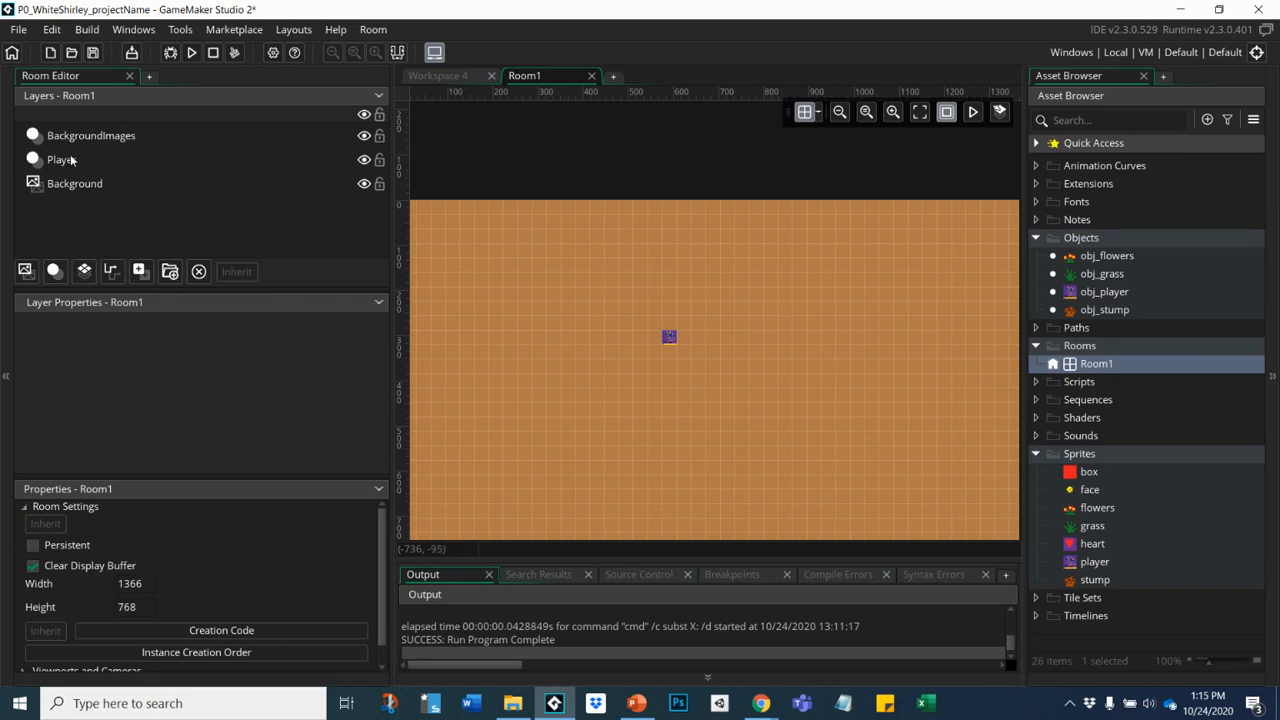
left_click(69, 139)
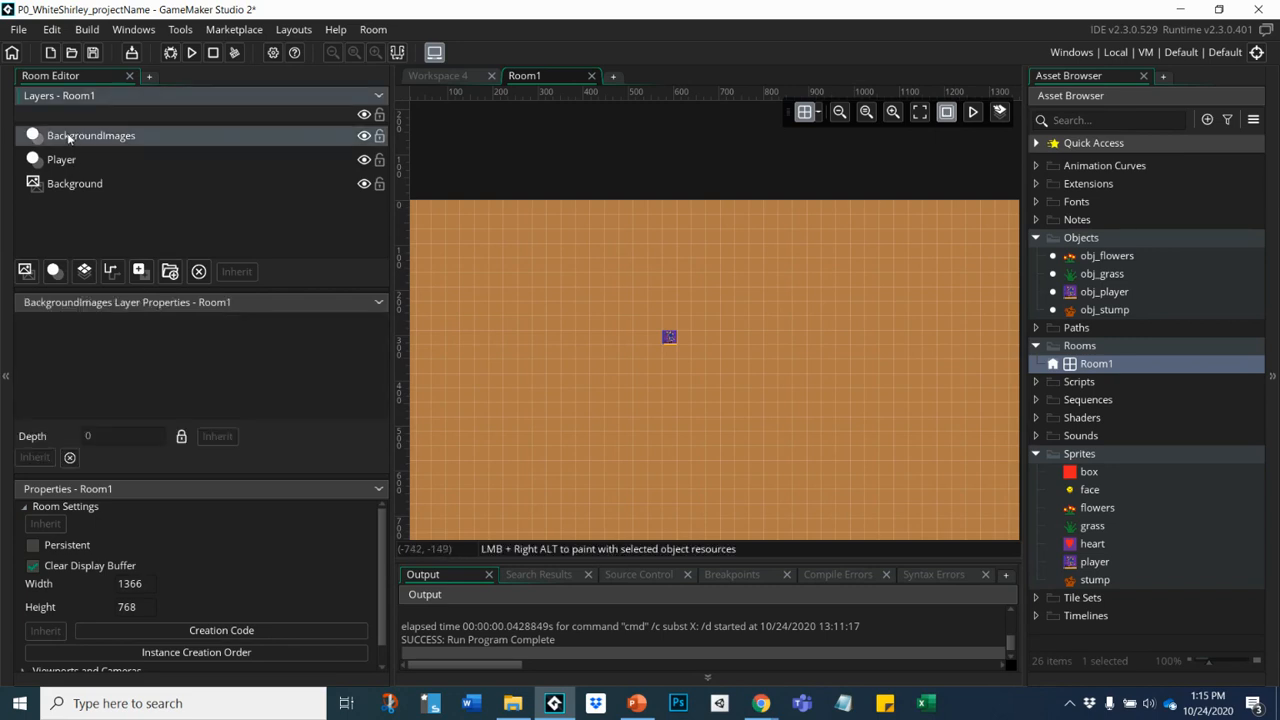
left_click_drag(69, 139, 67, 172)
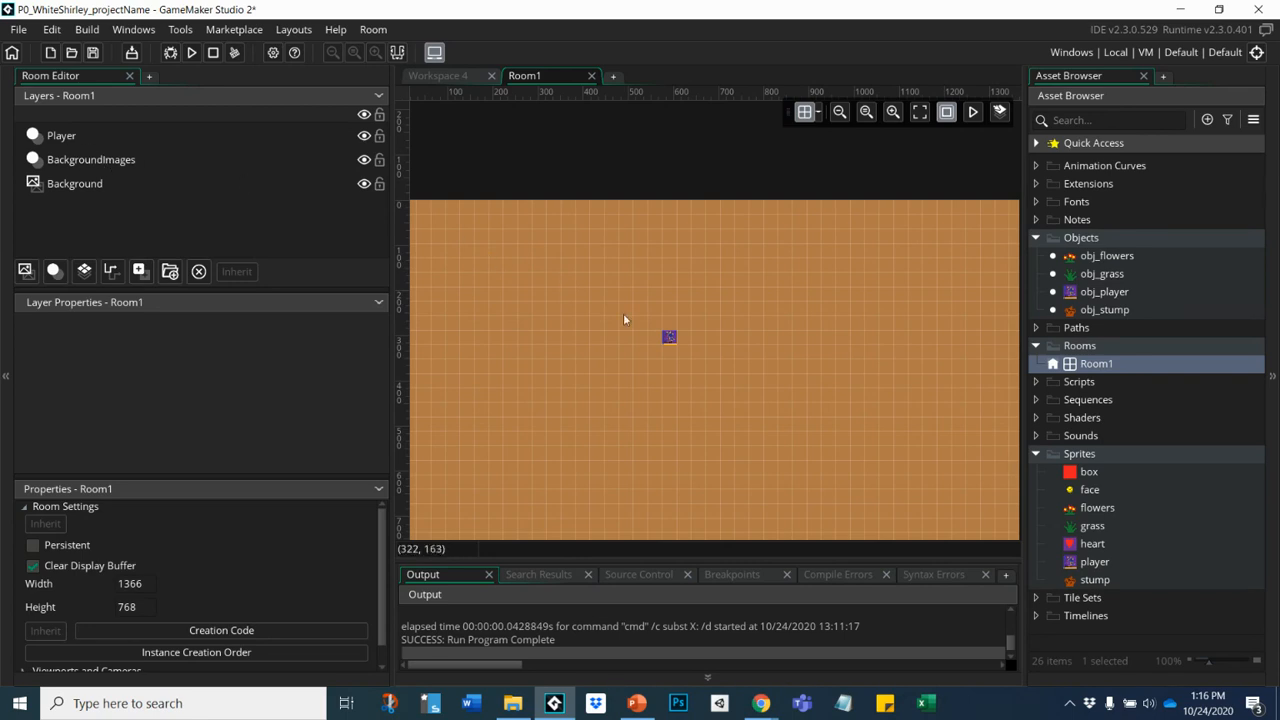
- Make BackgroundImages the active layer of Room1 and keep the Sprites group expanded
left_click(80, 163)
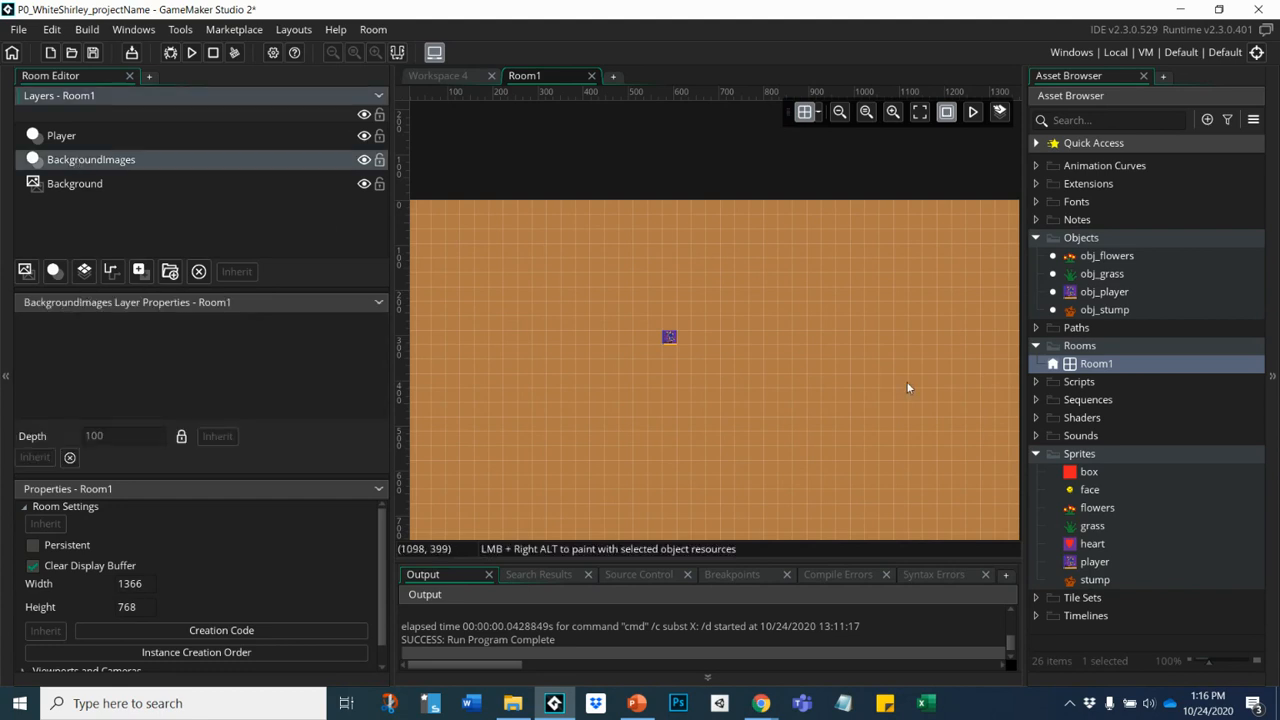
left_click(1036, 454)
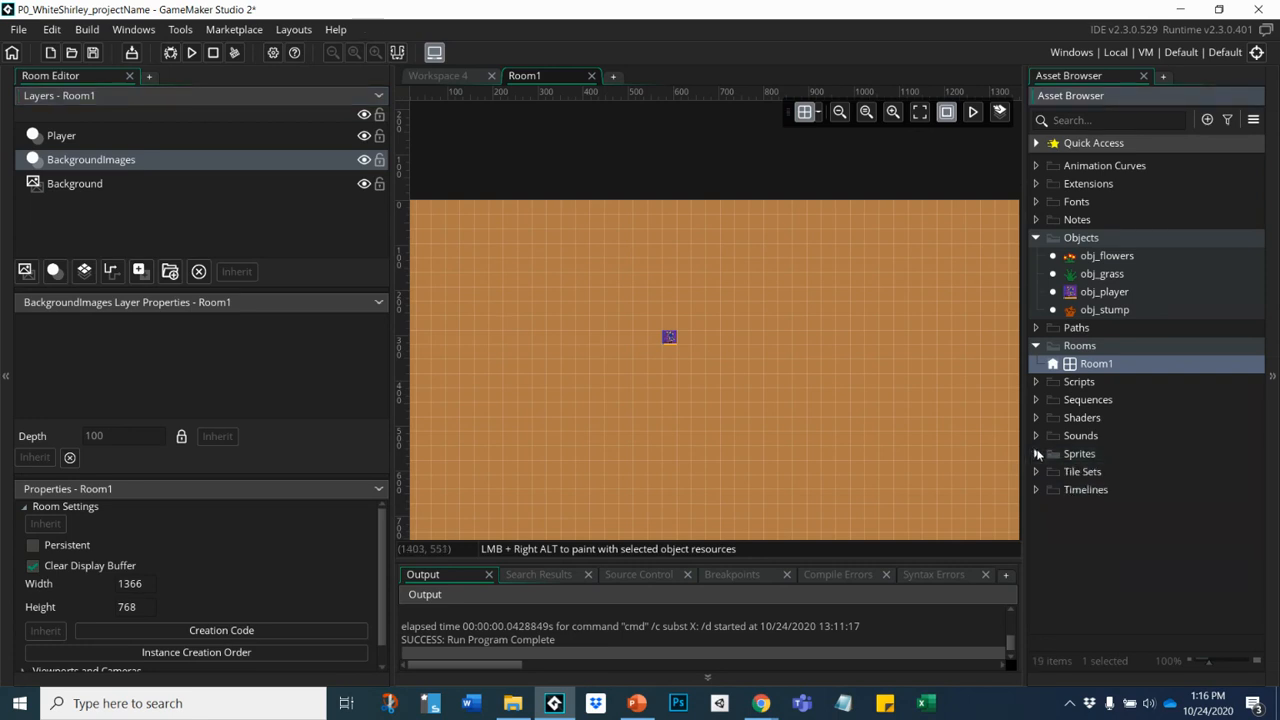
left_click(1037, 454)
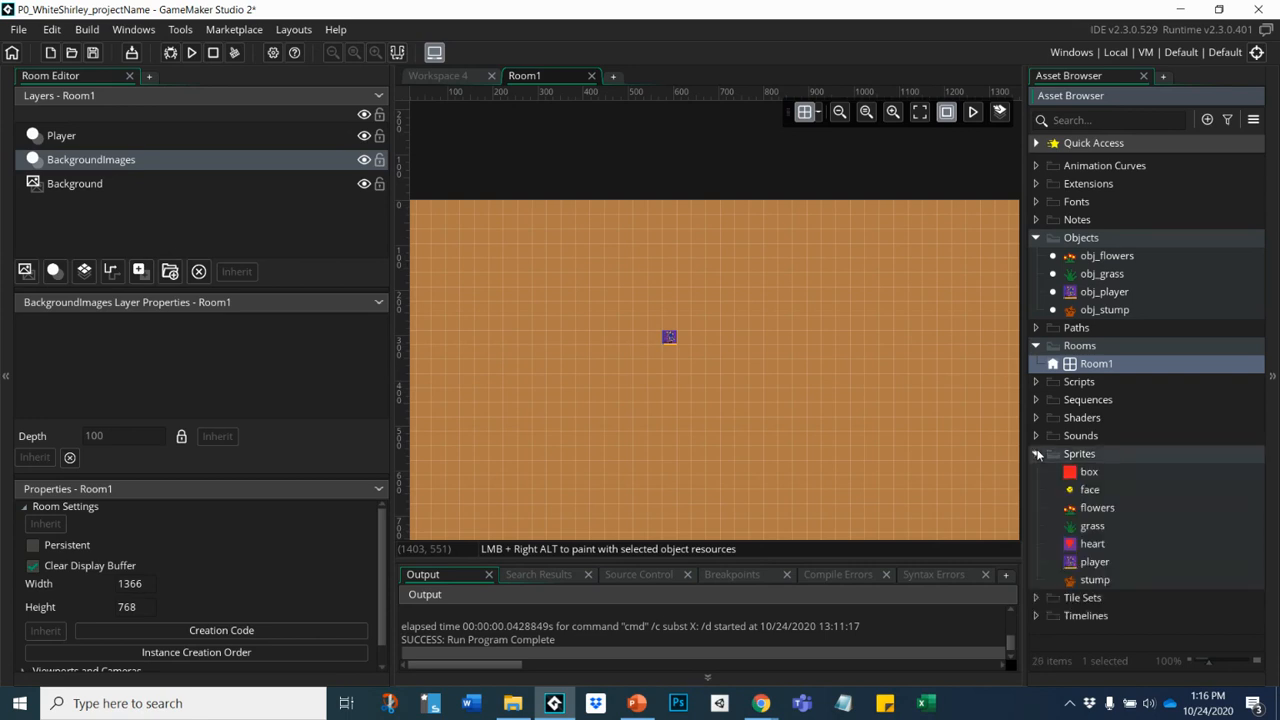
- Try to place the flowers sprite directly in the room, and decline creating a new asset layer
left_click(1099, 511)
left_click_drag(1099, 511, 805, 380)
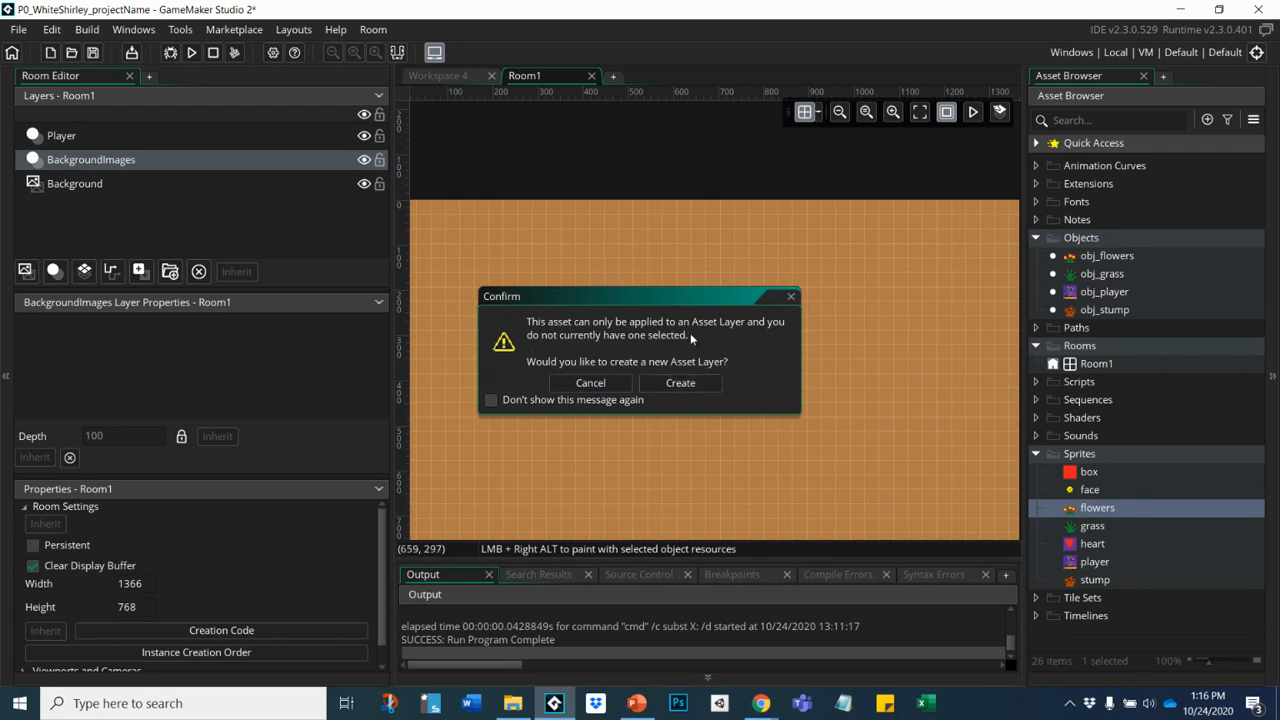
left_click(790, 297)
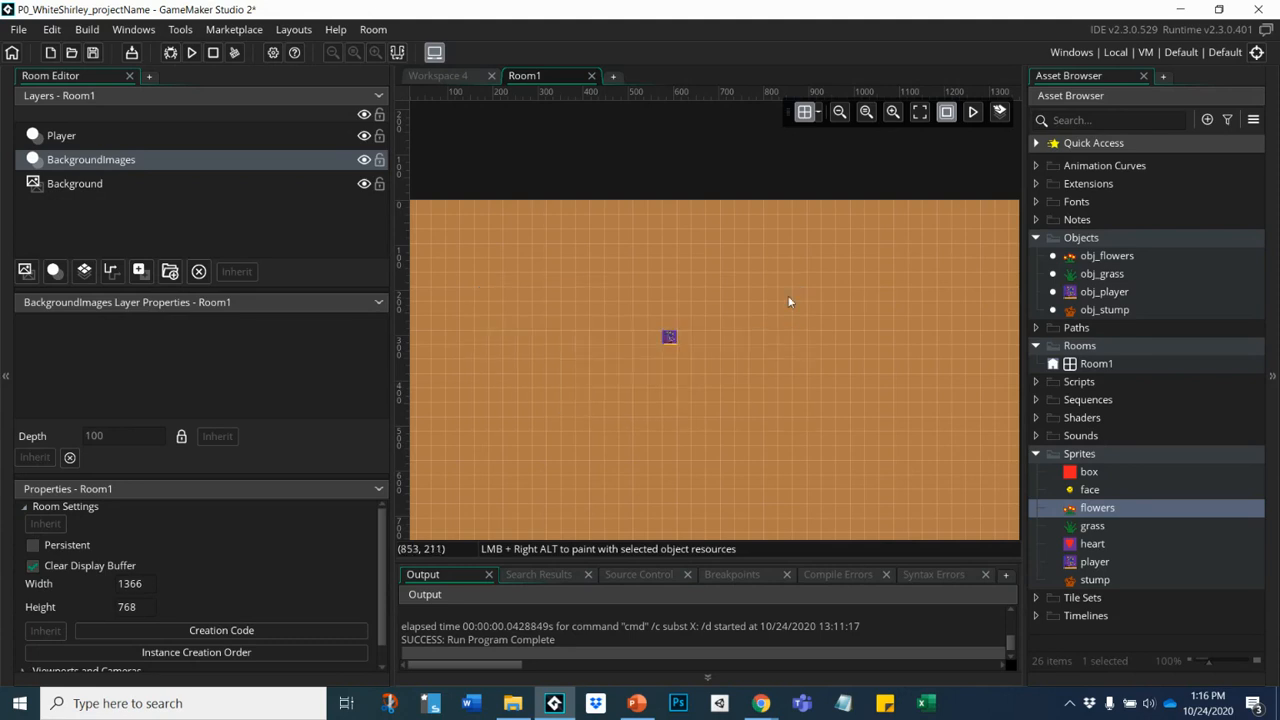
- Collapse the Sprites group and place four separate obj_flowers instances in the room, three in its right part and one in its left part
left_click(1036, 453)
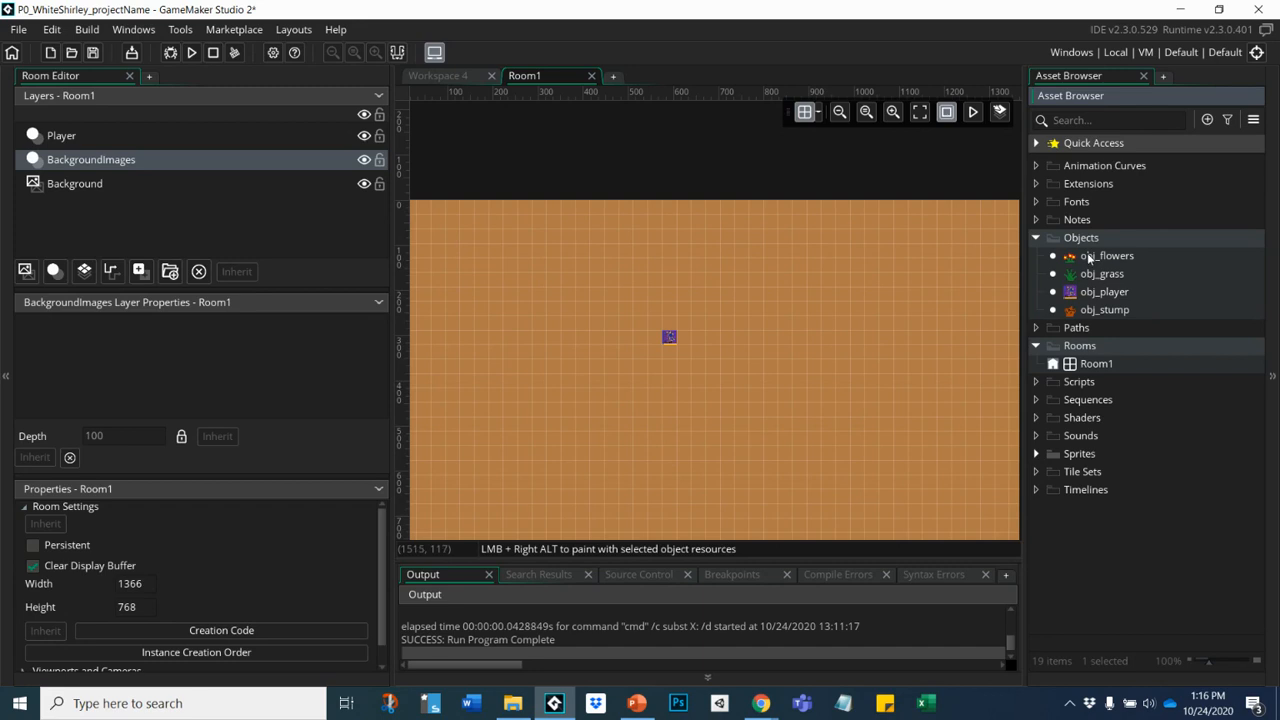
left_click_drag(1088, 258, 814, 253)
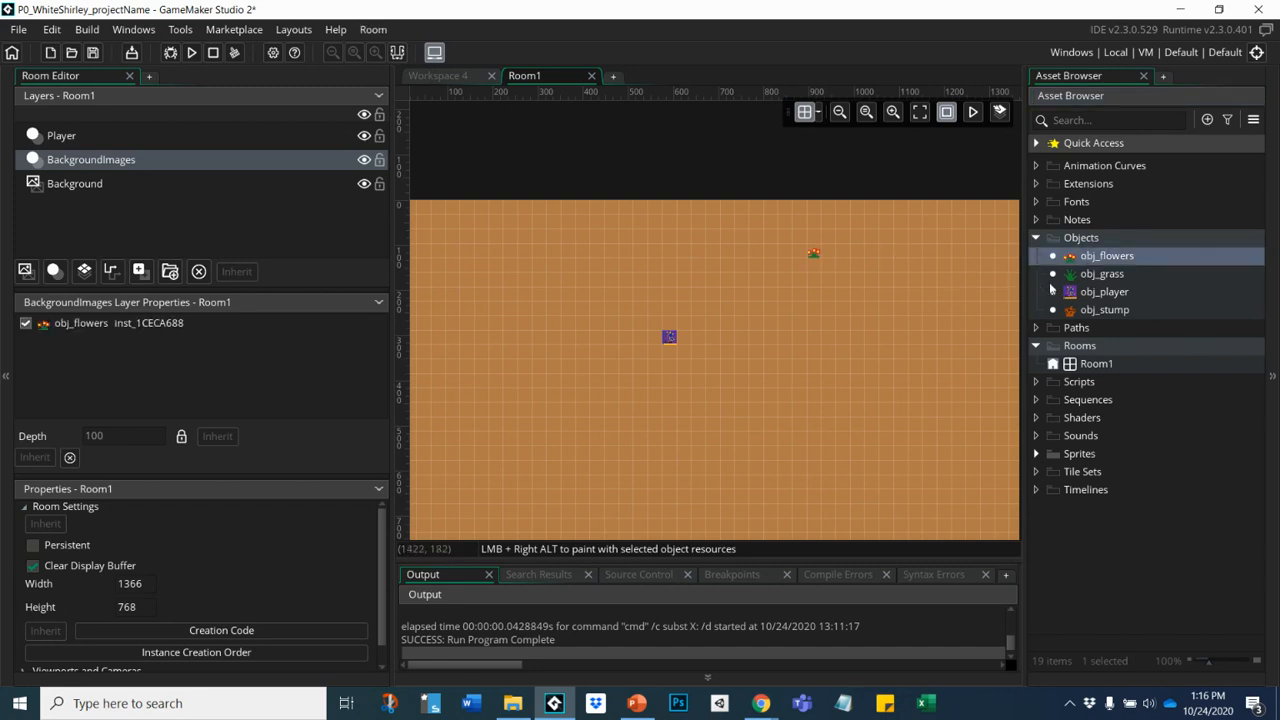
left_click_drag(1094, 260, 858, 369)
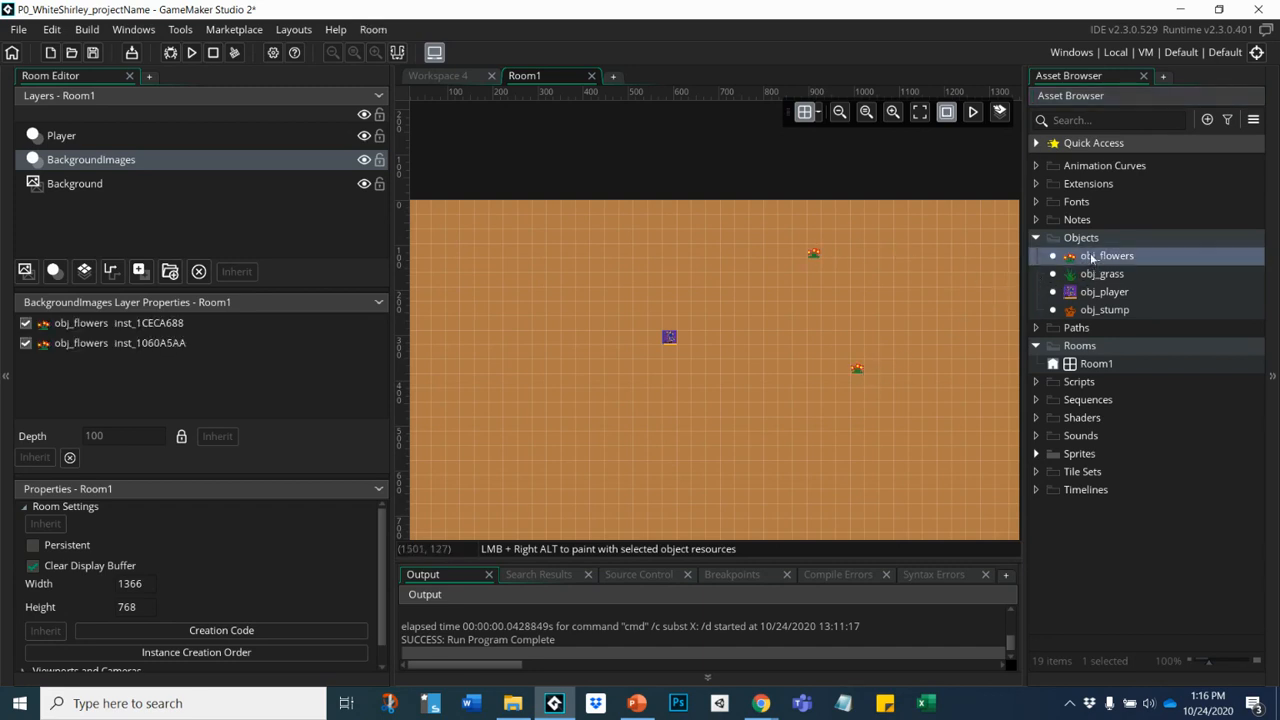
left_click_drag(1092, 258, 899, 413)
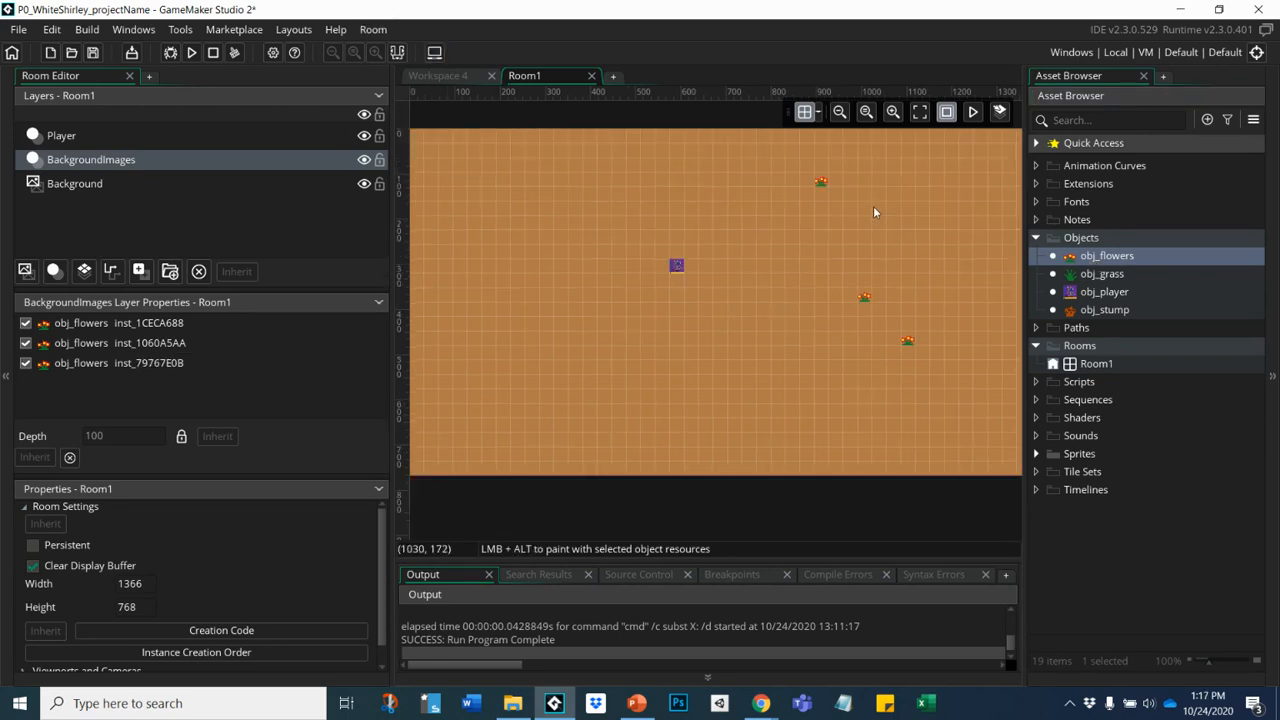
left_click_drag(1074, 258, 517, 266)
- Paint single obj_flowers instances scattered across the whole room, plus a dense 16-flower patch in four rows in its upper-right area
left_click(606, 207, "alt")
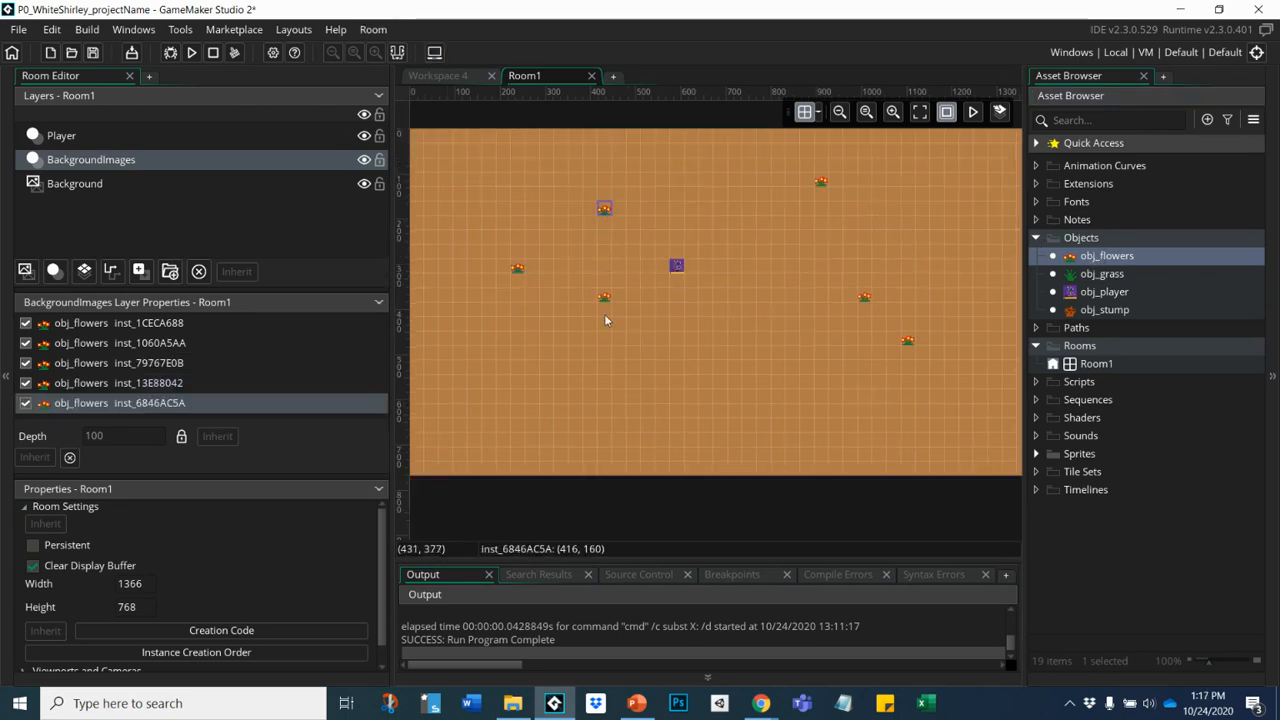
left_click(608, 373, "alt")
left_click(762, 384, "alt")
left_click(777, 270, "alt")
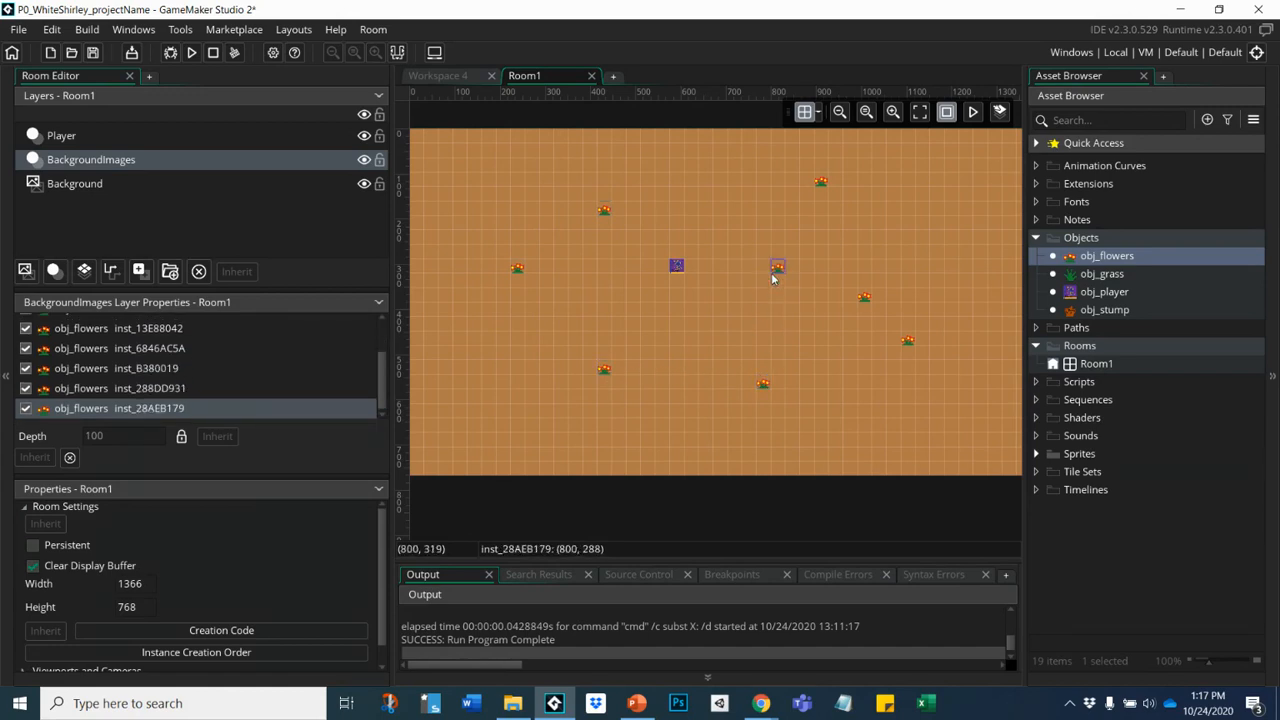
left_click(463, 384, "alt")
left_click(459, 195, "alt")
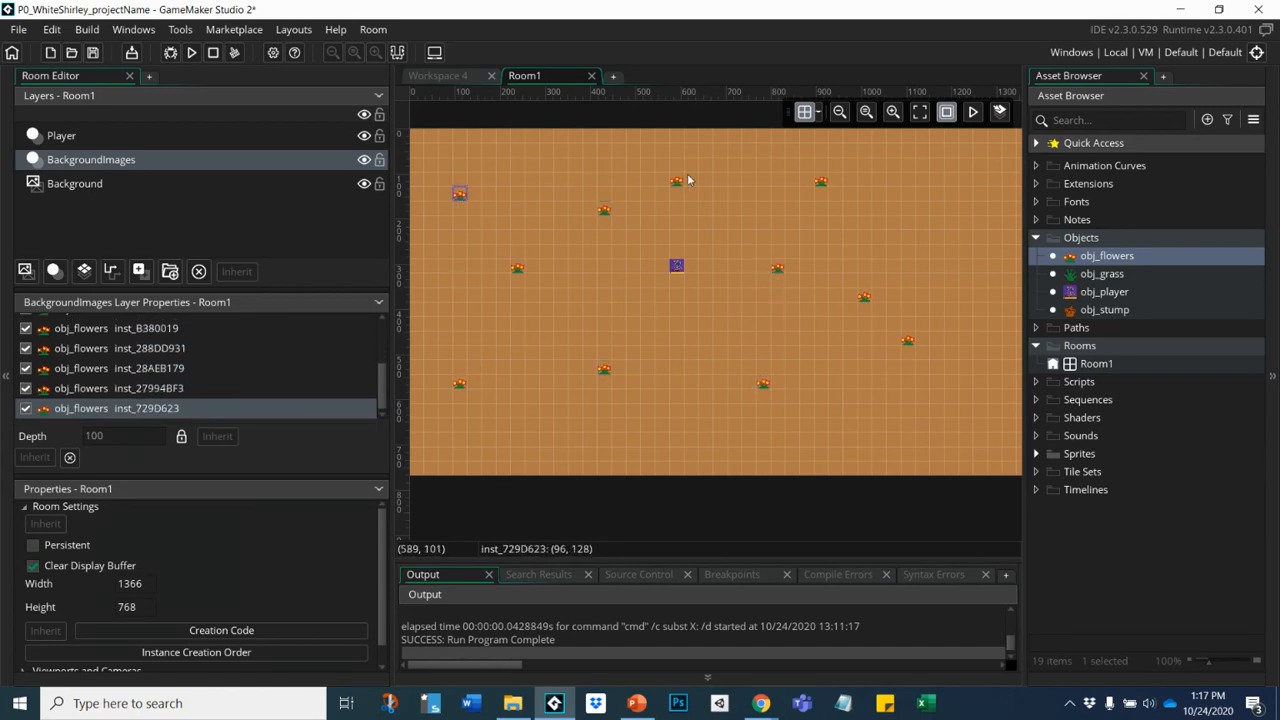
left_click(689, 182, "alt")
left_click(839, 401, "alt")
left_click(660, 426, "alt")
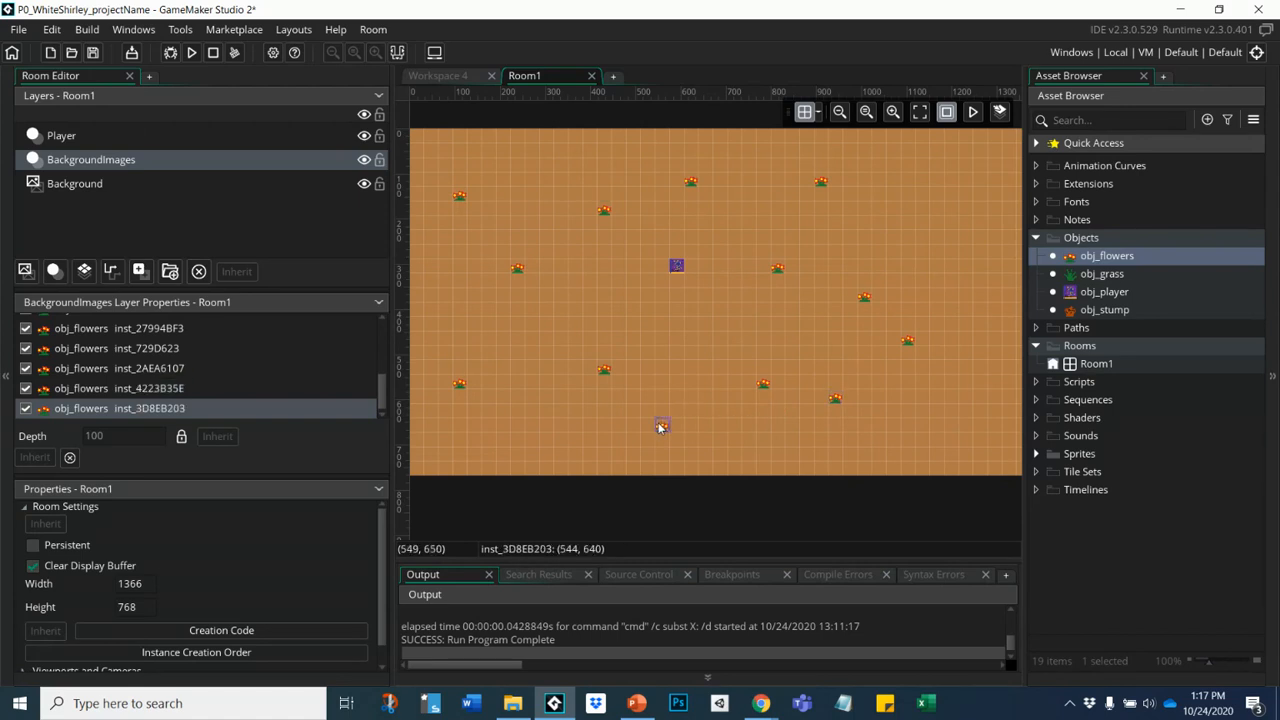
left_click_drag(545, 442, 532, 441, "alt")
left_click(555, 302, "alt")
left_click(678, 352, "alt")
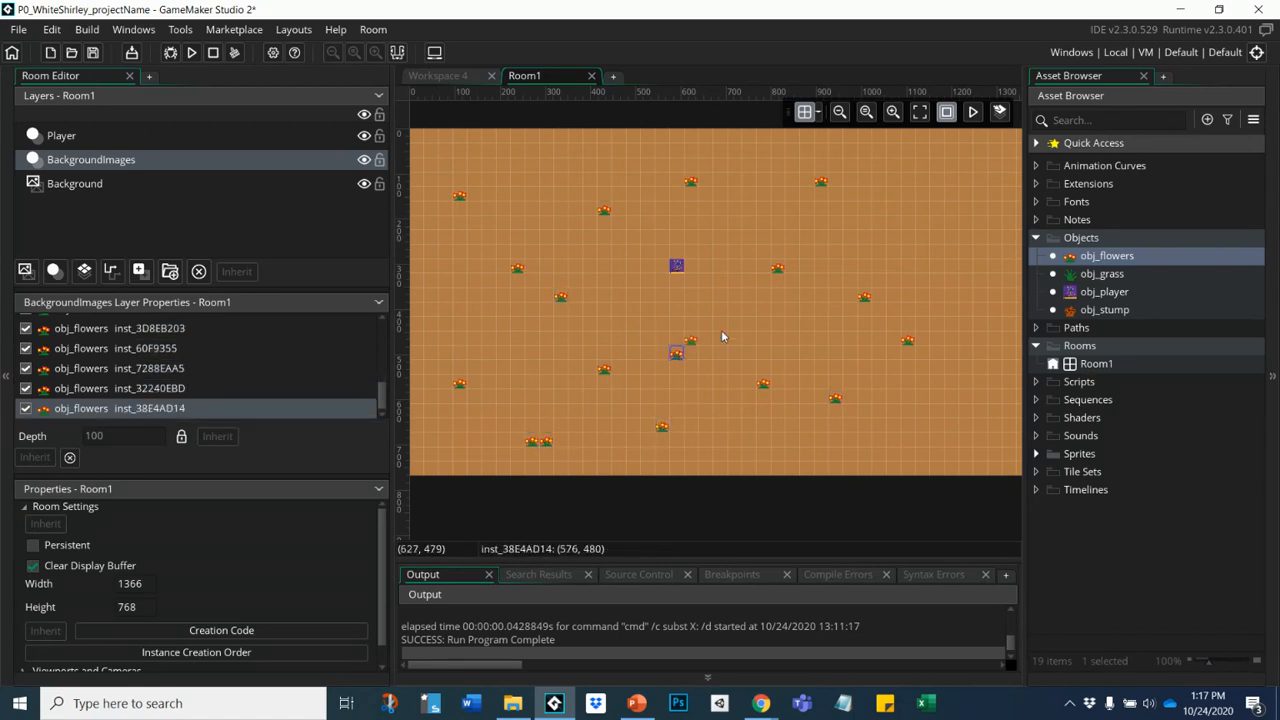
left_click(937, 208, "alt")
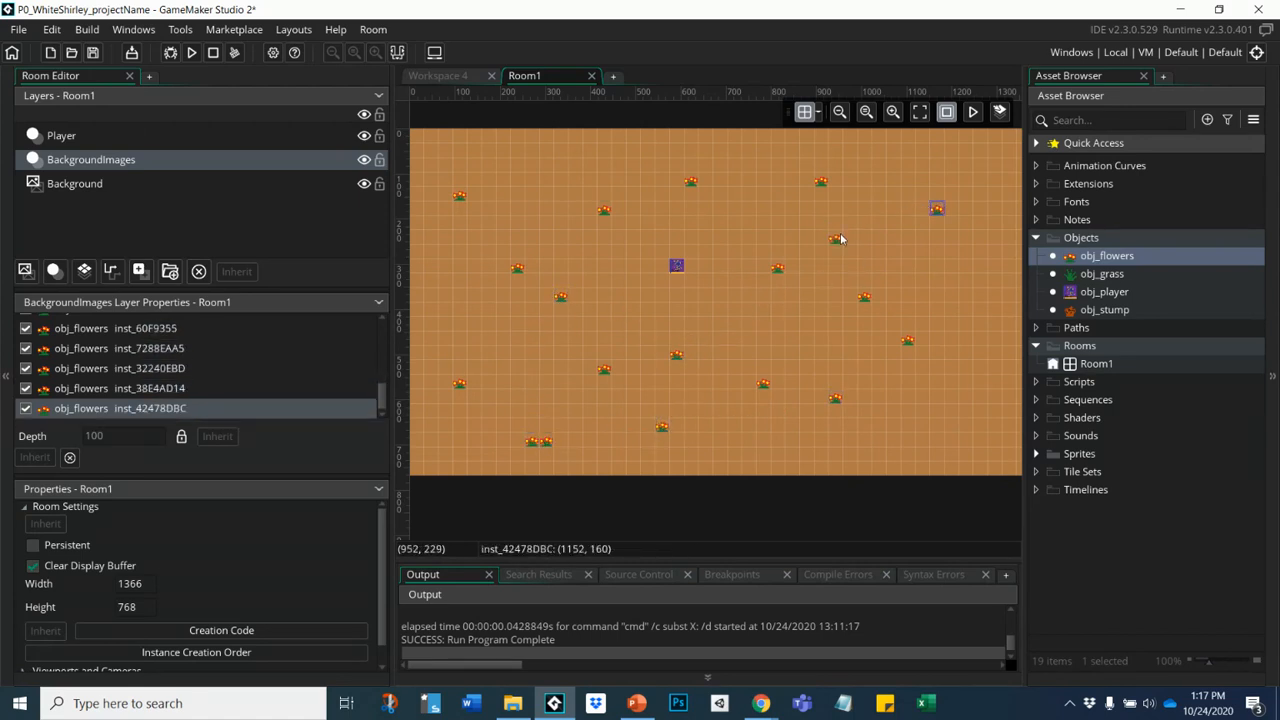
mouse_move(857, 228)
left_mouse_down("alt")
mouse_move(941, 271)
mouse_move(889, 233)
mouse_move(863, 250)
mouse_move(909, 268)
mouse_move(880, 270)
left_mouse_up("alt")
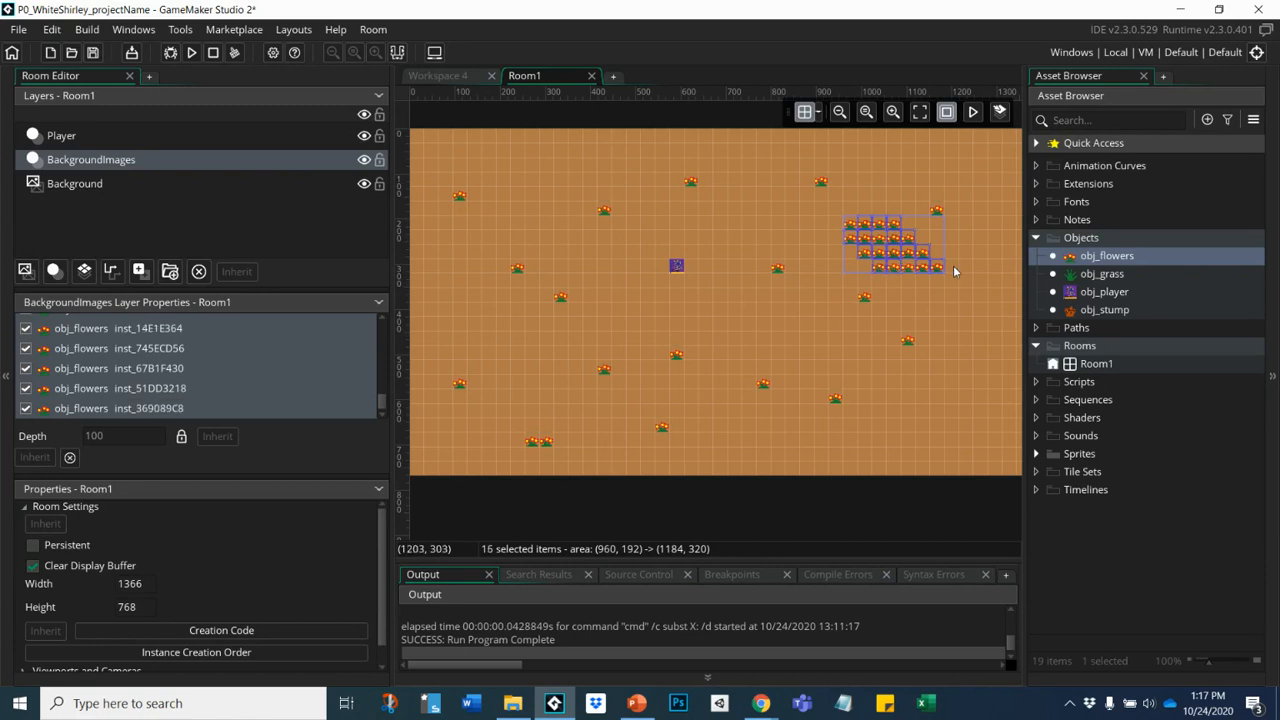
- Paint about 27 obj_grass instances across the room on the BackgroundImages layer, singly and in small clumps around the existing flowers
left_click(1100, 277)
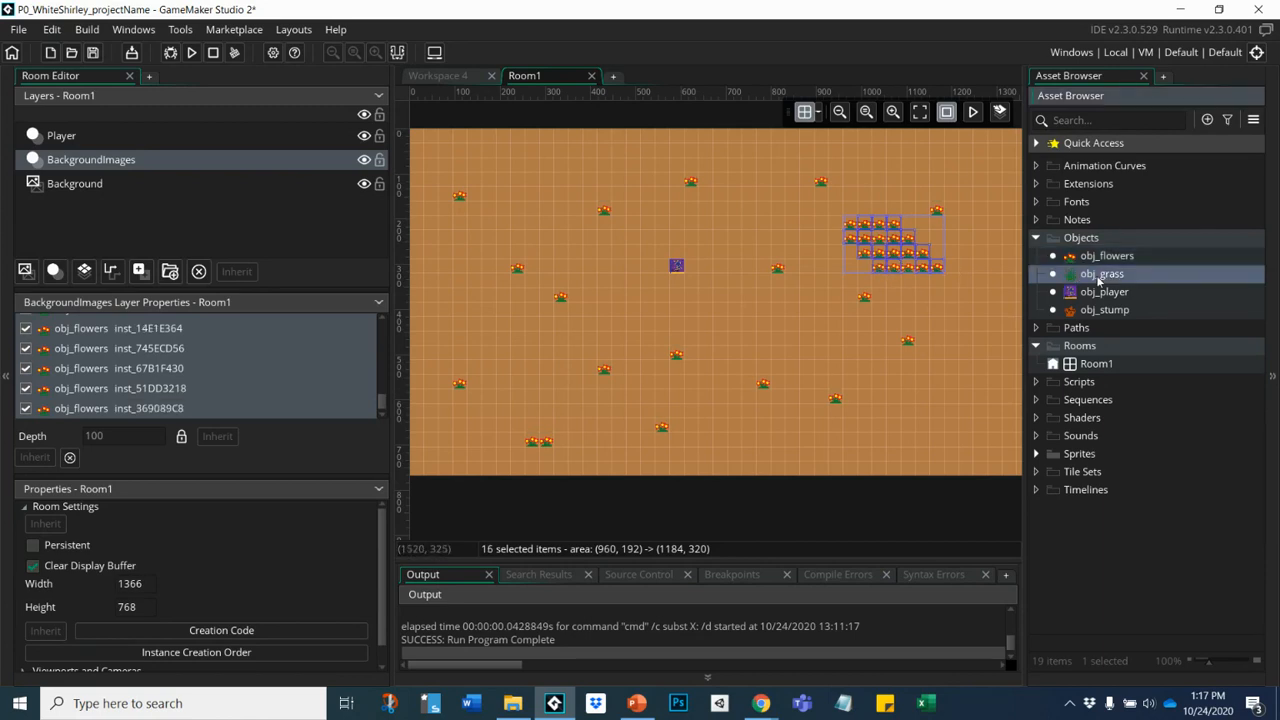
left_click(934, 440, "alt")
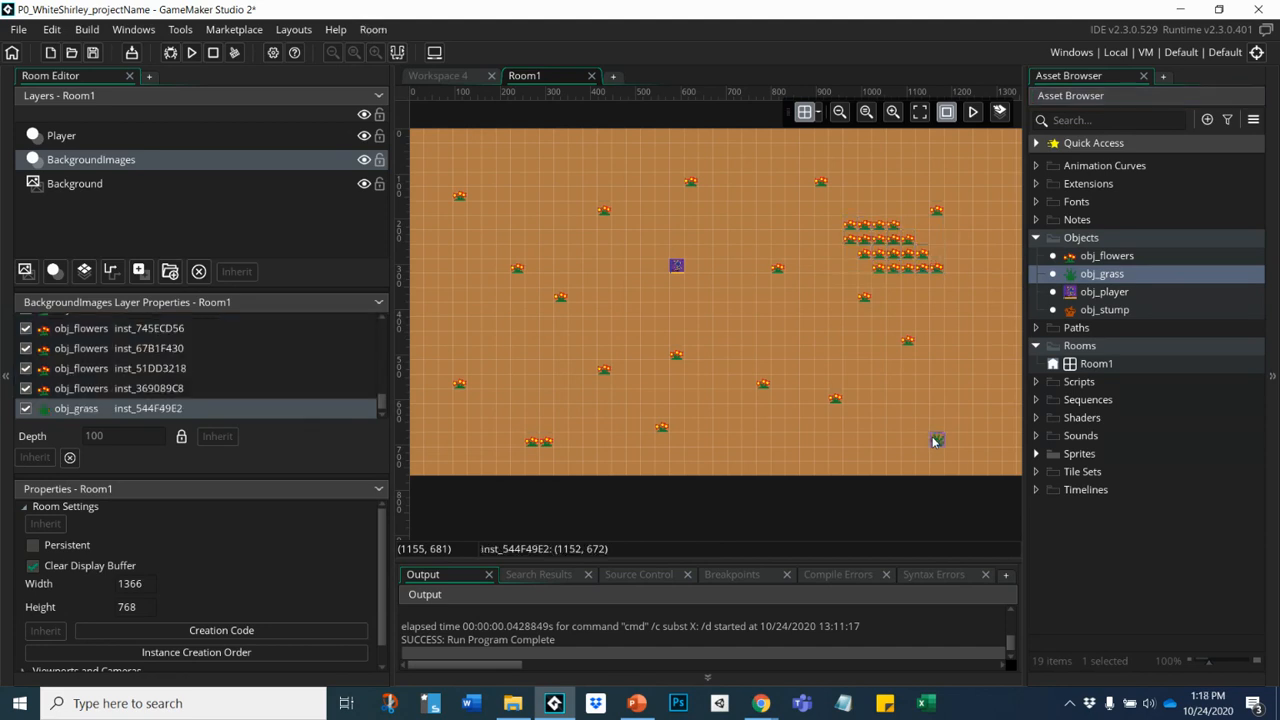
left_click(966, 383, "alt")
left_click_drag(907, 383, 907, 397, "alt")
left_click(836, 455, "alt")
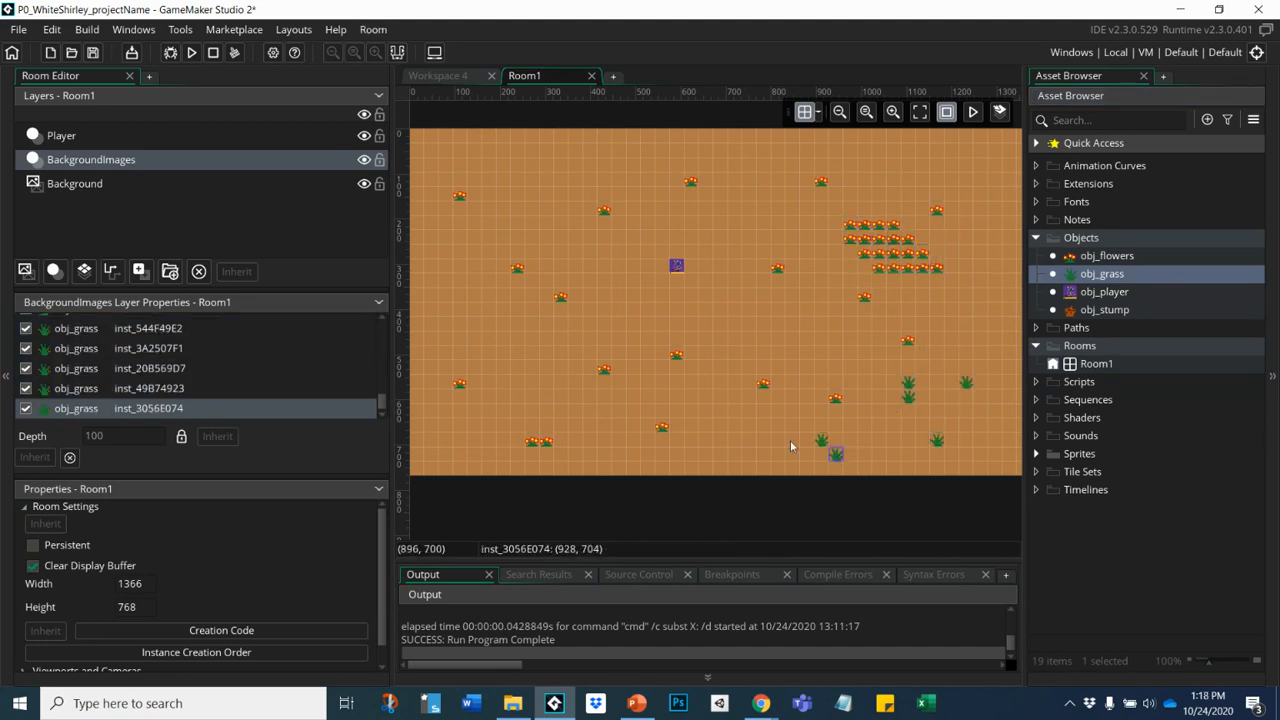
left_click(735, 425, "alt")
left_click_drag(615, 417, 530, 392, "alt")
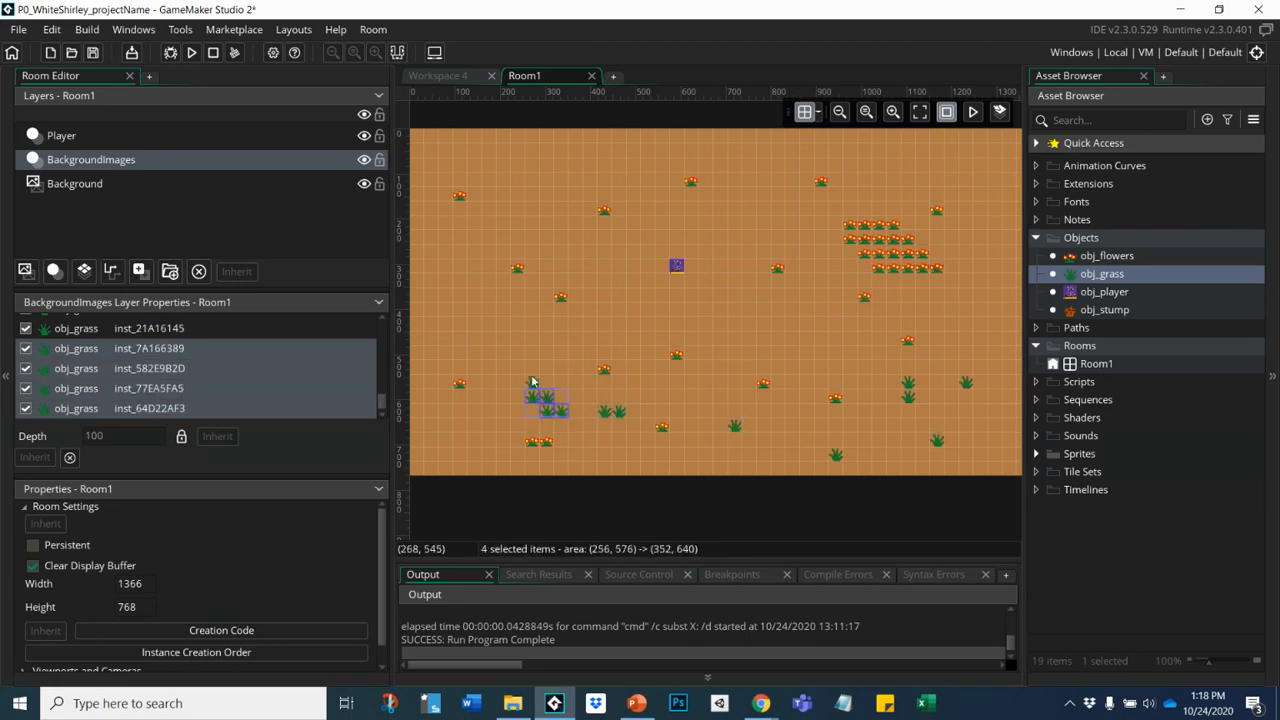
left_click(475, 340, "alt")
left_click(450, 281, "alt")
left_click_drag(489, 239, 517, 208, "alt")
left_click(469, 166, "alt")
left_click(702, 153, "alt")
left_click(631, 241, "alt")
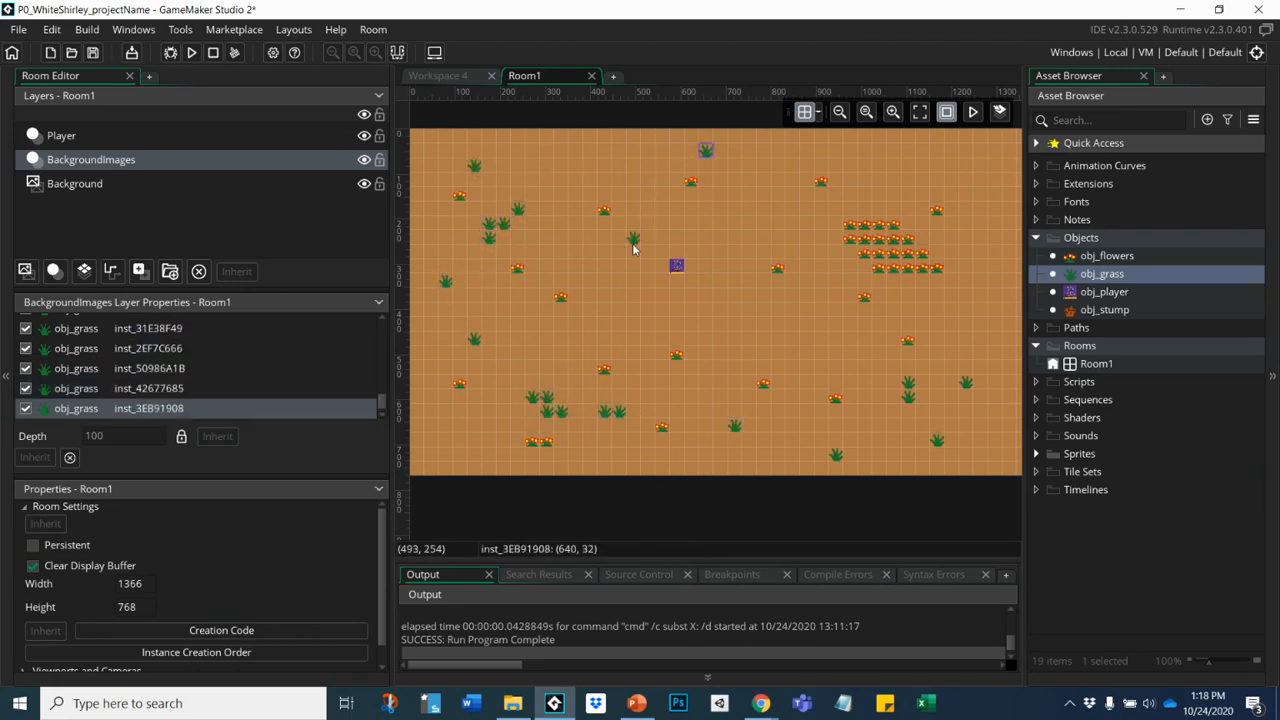
left_click(616, 327, "alt")
left_click(735, 313, "alt")
left_click(765, 183, "alt")
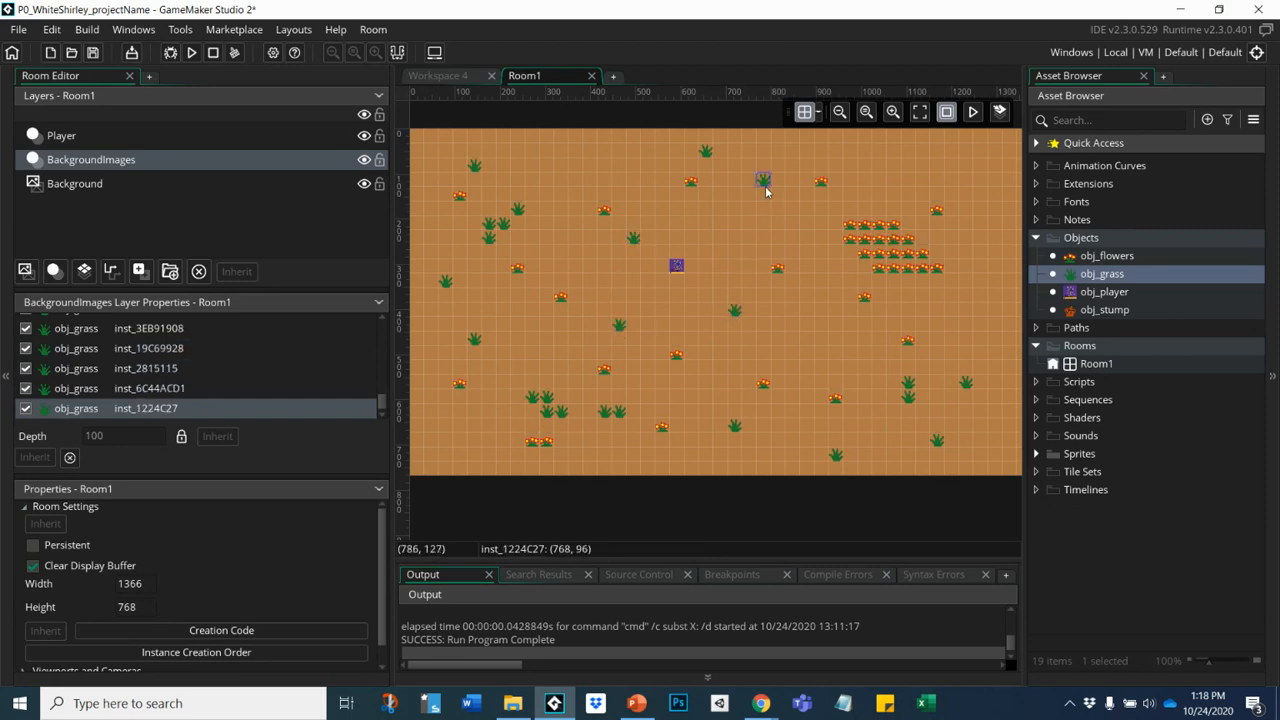
left_click(908, 166, "alt")
left_click(997, 163, "alt")
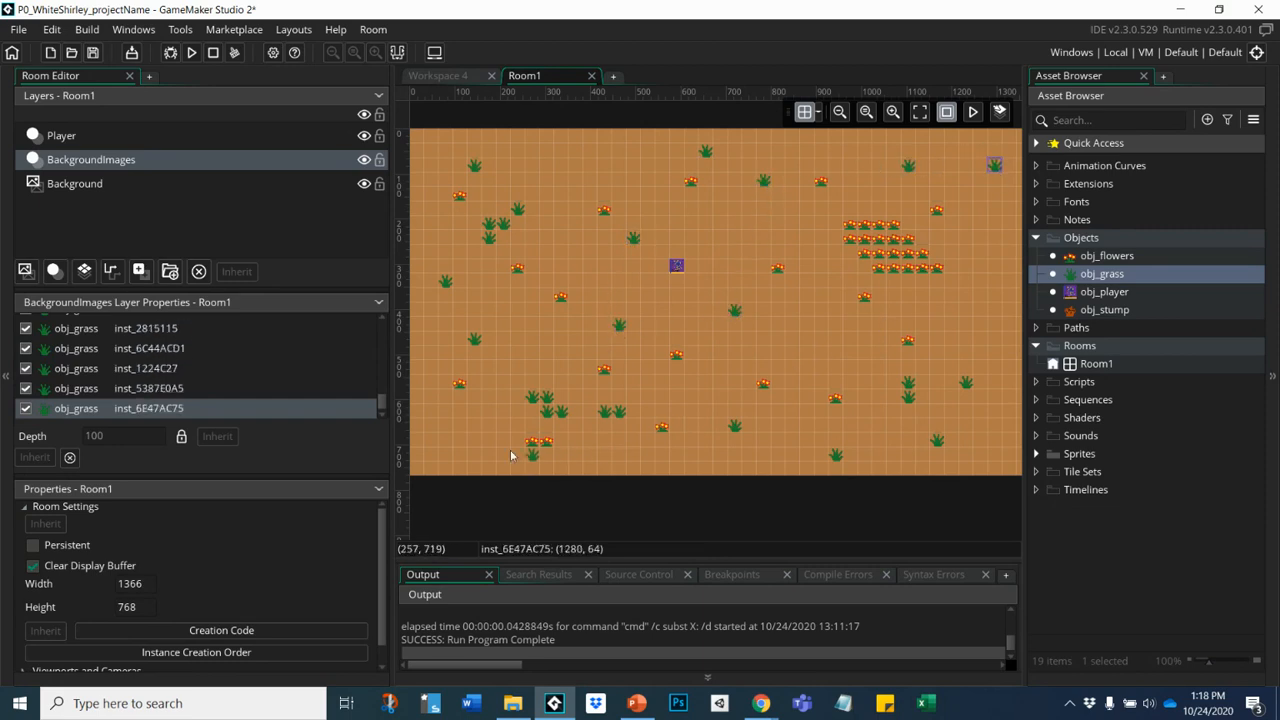
left_click(445, 456, "alt")
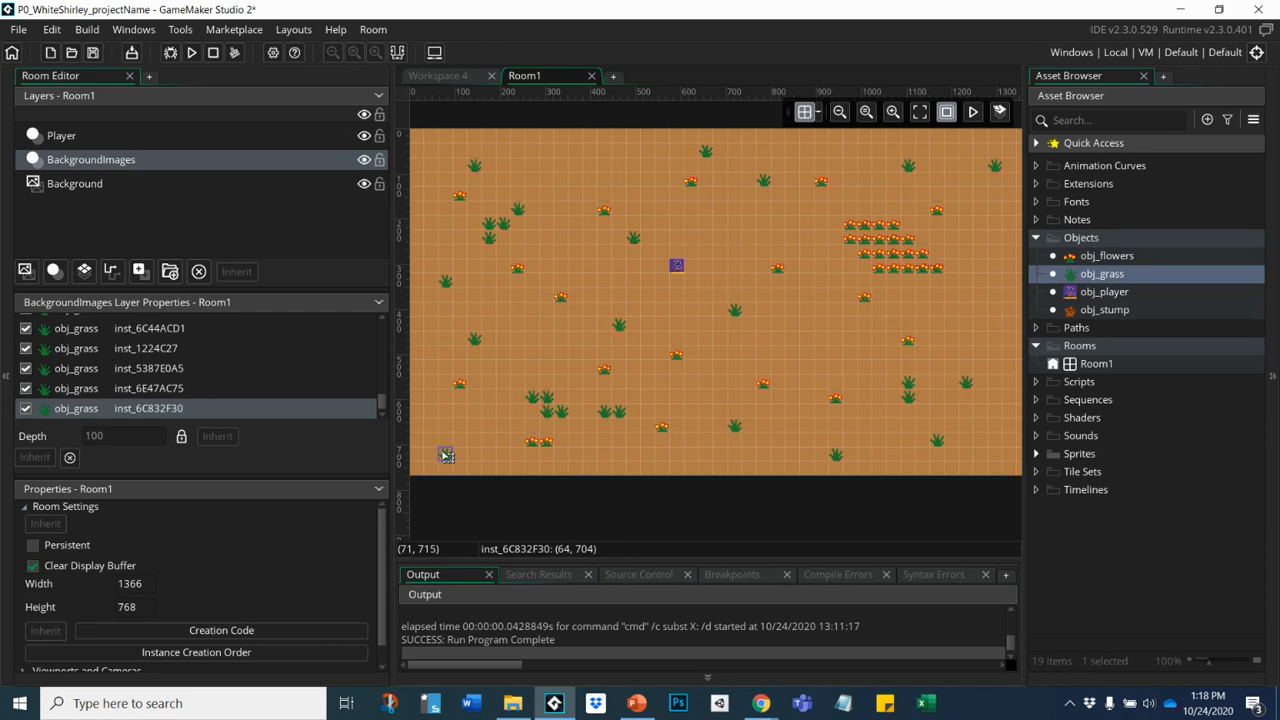
- Paint 15 single obj_stump instances spread across the room between the flowers and grass on the BackgroundImages layer
left_click(1095, 313)
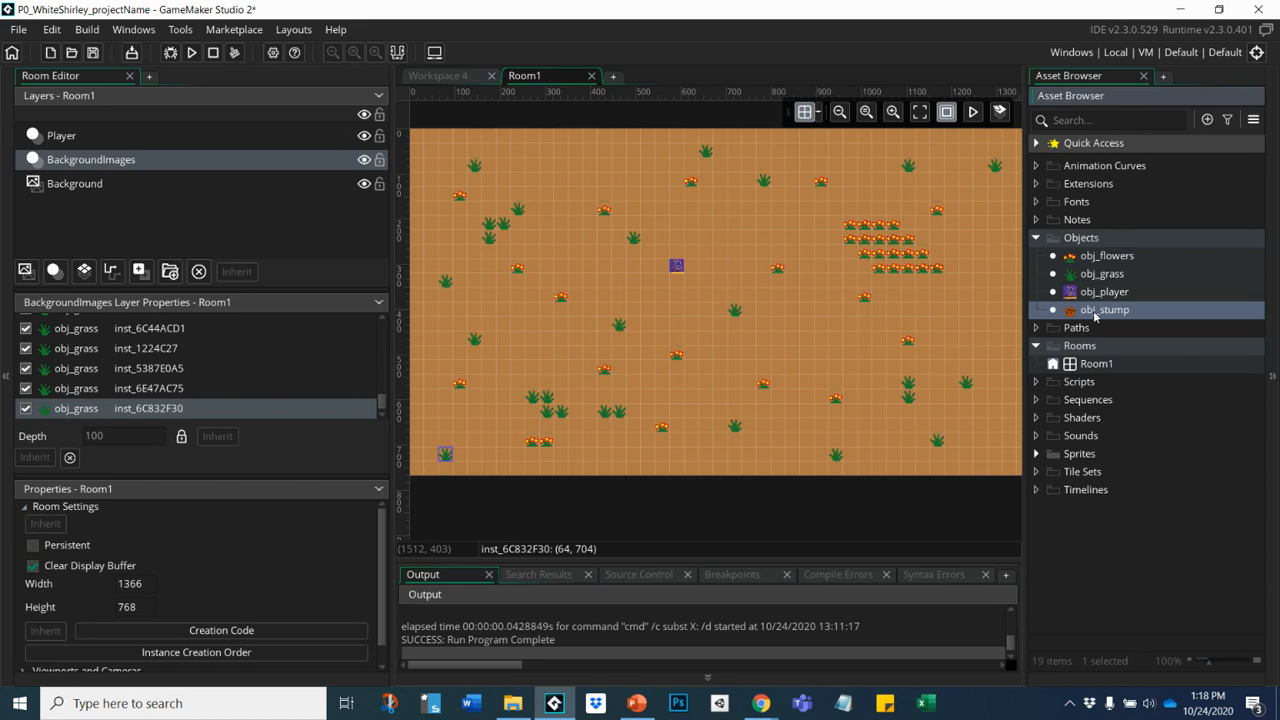
left_click(949, 311, "alt")
left_click(991, 248, "alt")
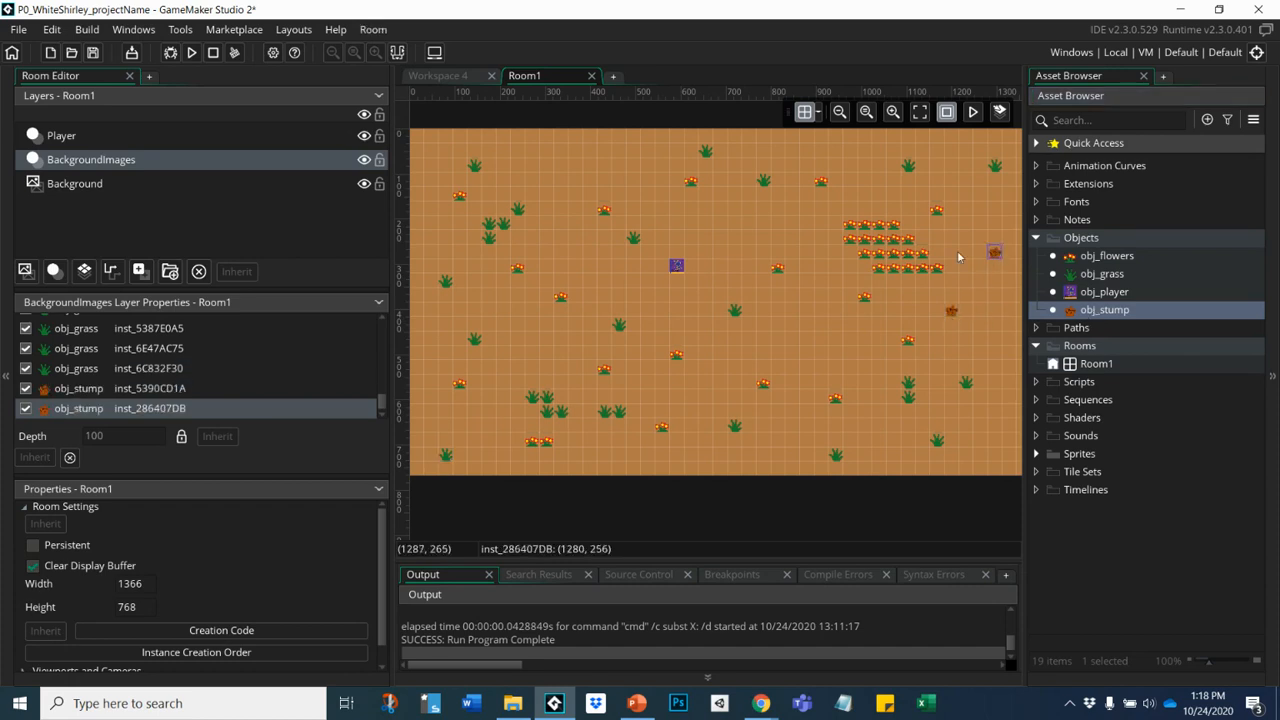
left_click(763, 223, "alt")
left_click(575, 340, "alt")
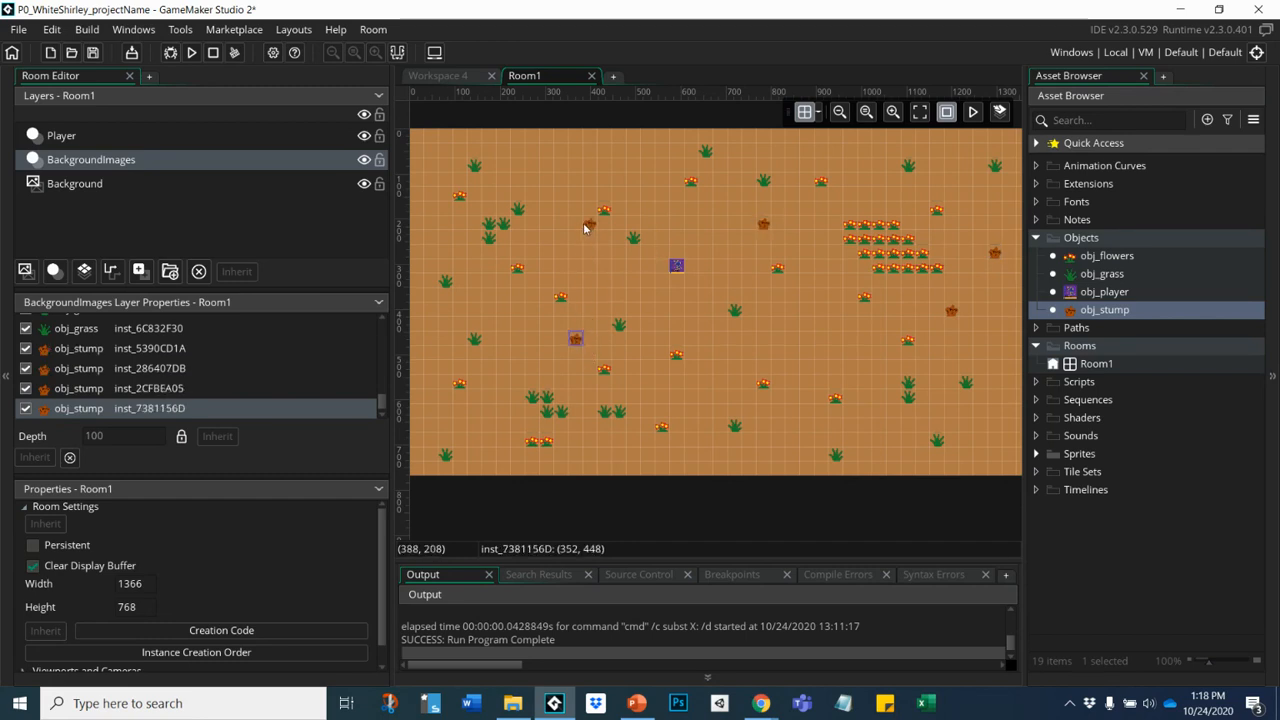
left_click(575, 224, "alt")
left_click(590, 164, "alt")
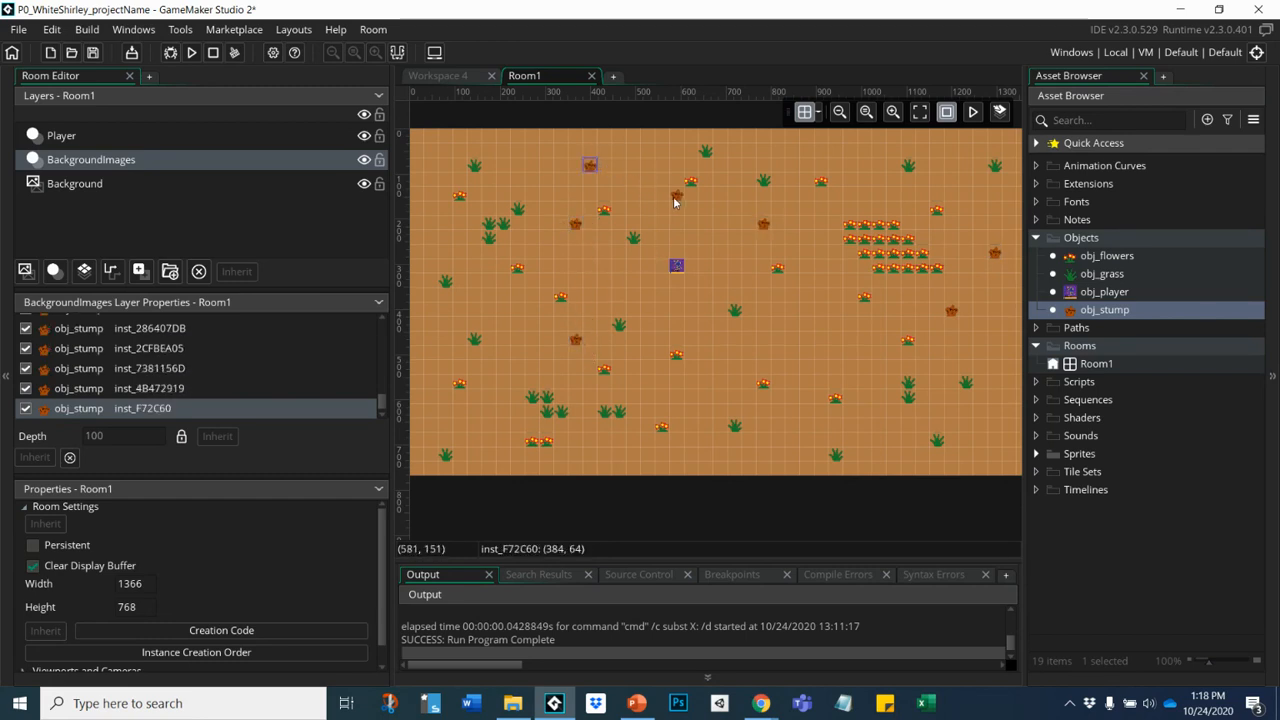
left_click(676, 196, "alt")
left_click(676, 343, "alt")
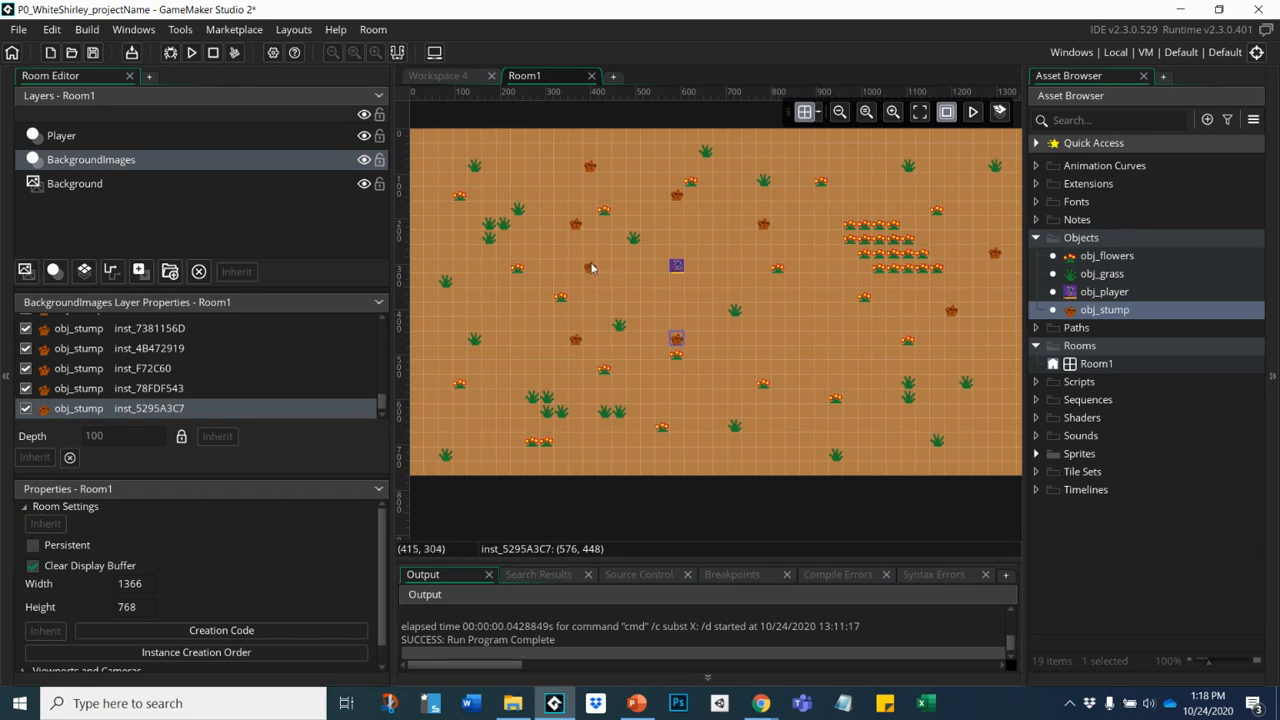
left_click(528, 270, "alt")
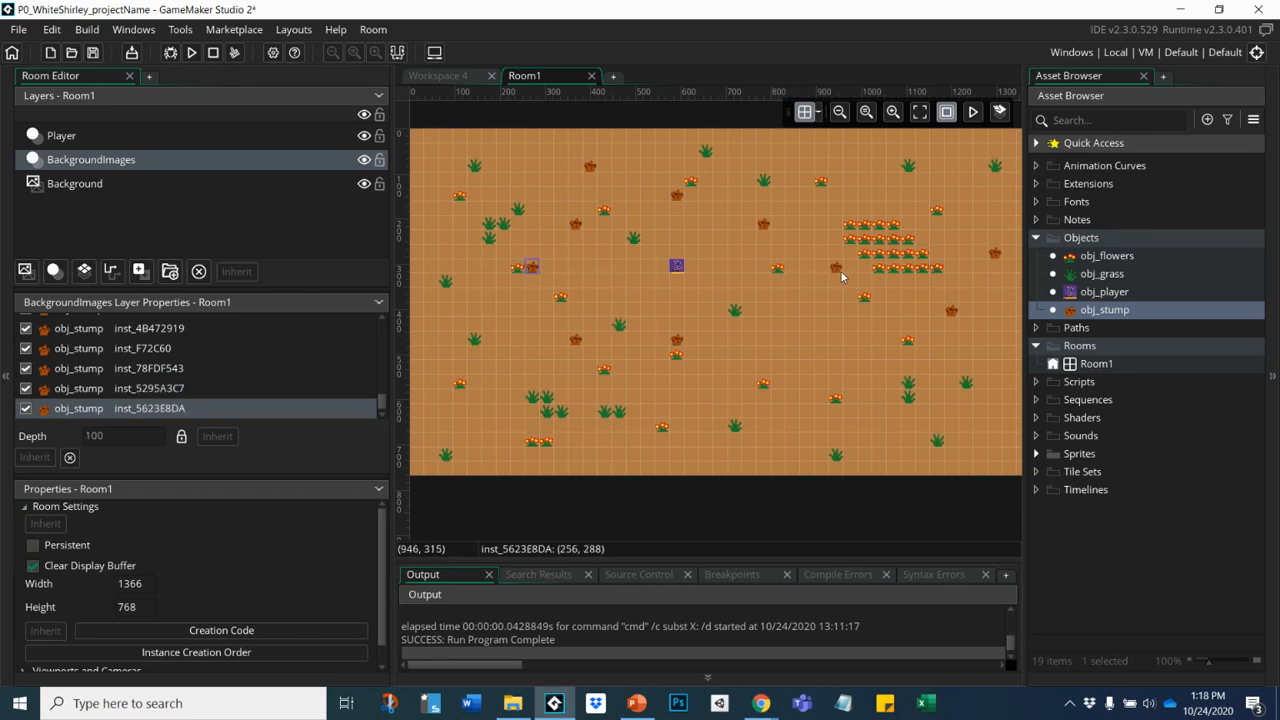
left_click(826, 274, "alt")
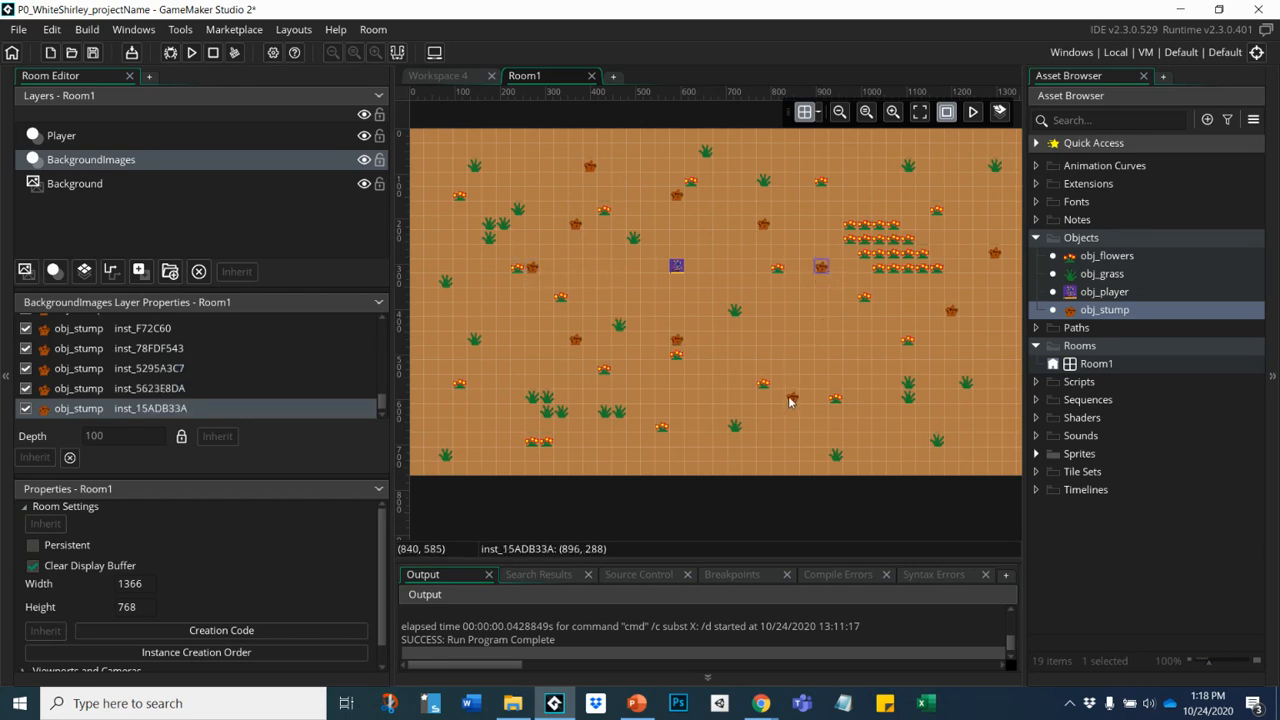
left_click(480, 434, "alt")
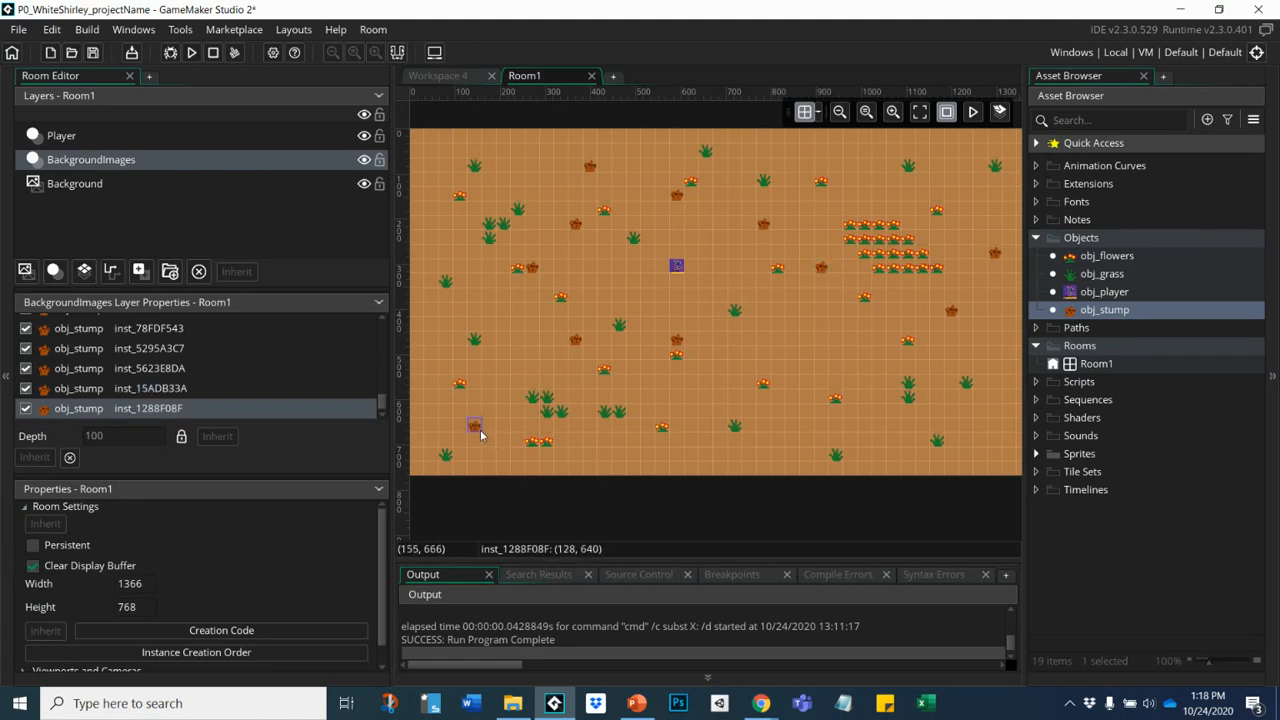
left_click(682, 463, "alt")
left_click(812, 433, "alt")
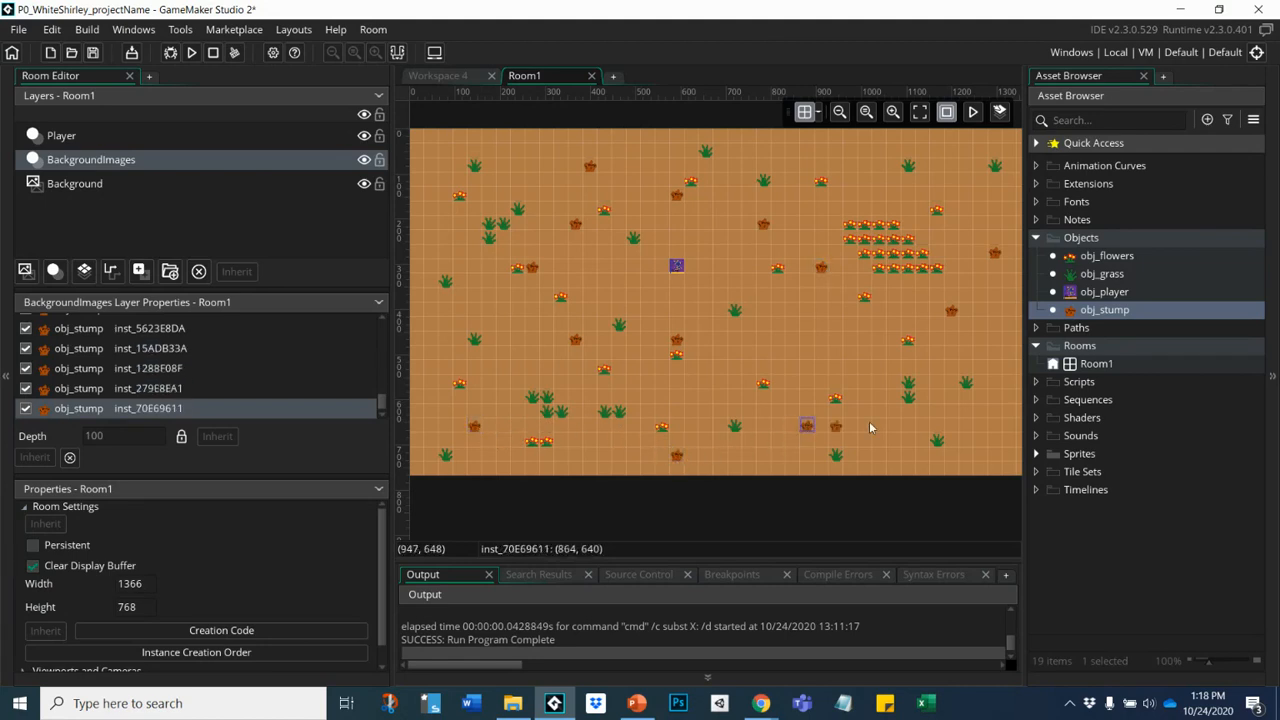
left_click(985, 446, "alt")
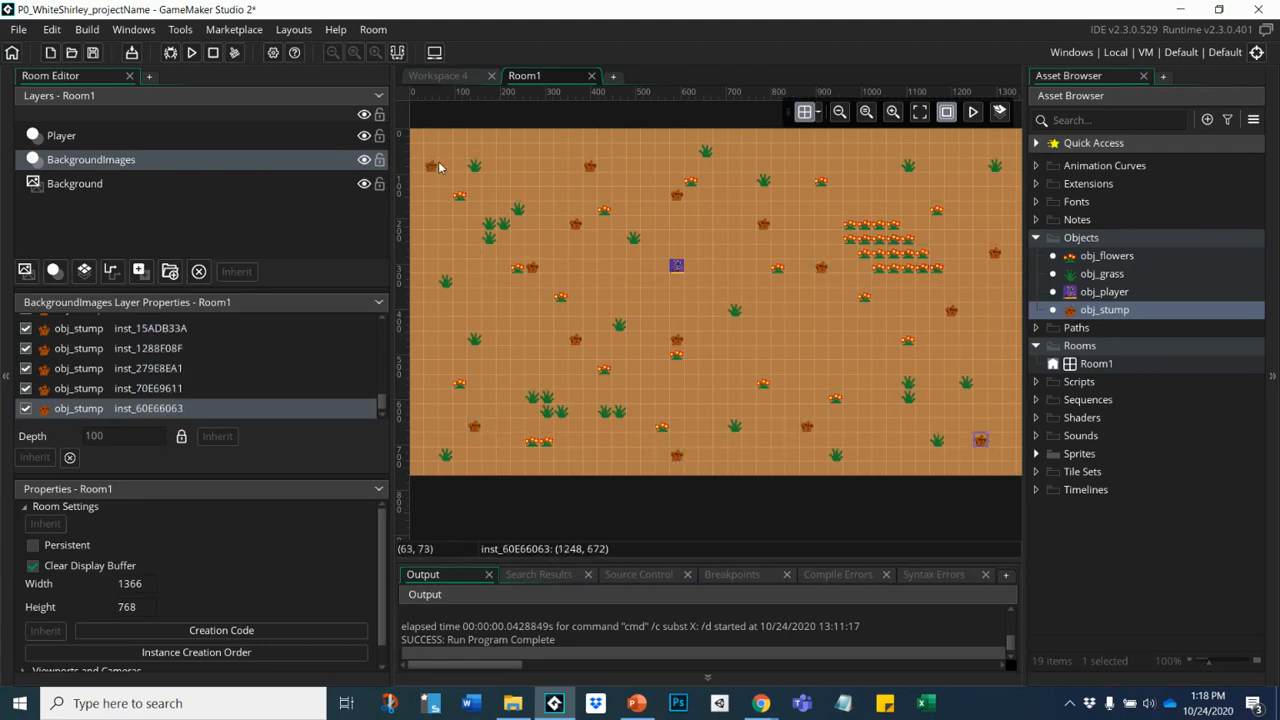
left_click(436, 160, "alt")
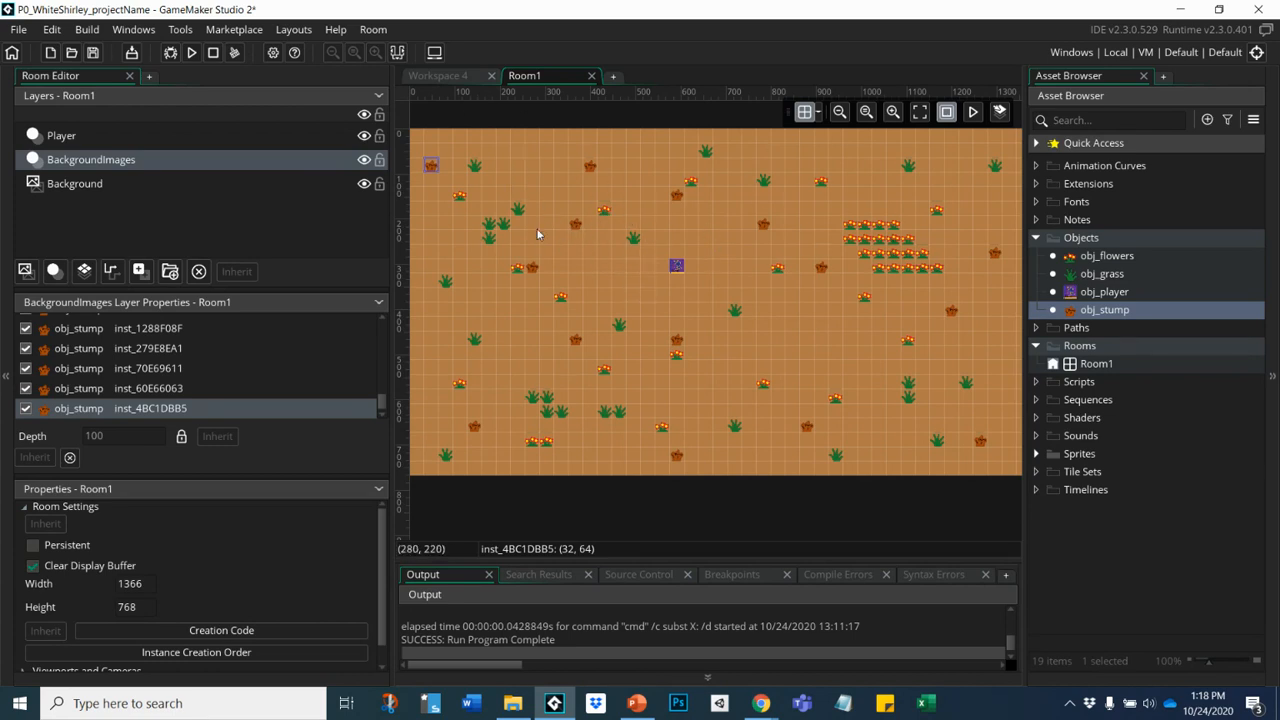
- Run the game, steer the player around the whole room in all four directions among the flowers, grass and stumps, and close the game
left_click(193, 53)
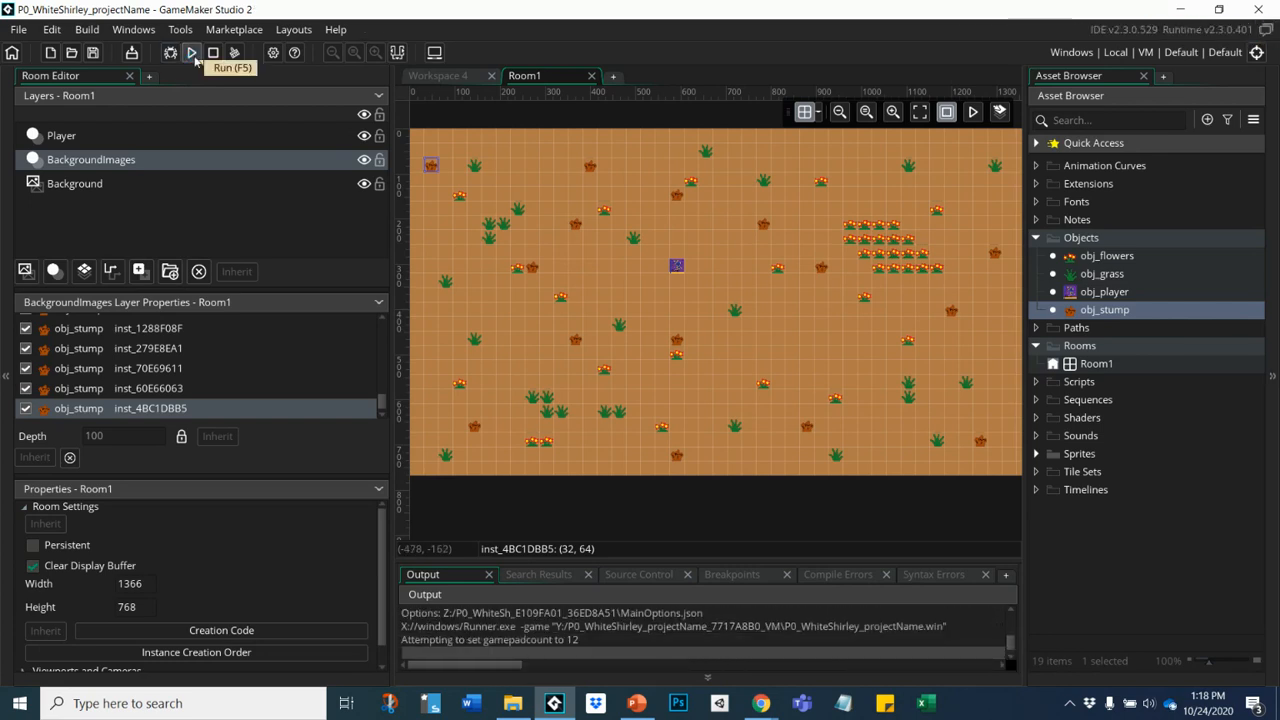
key("Left")
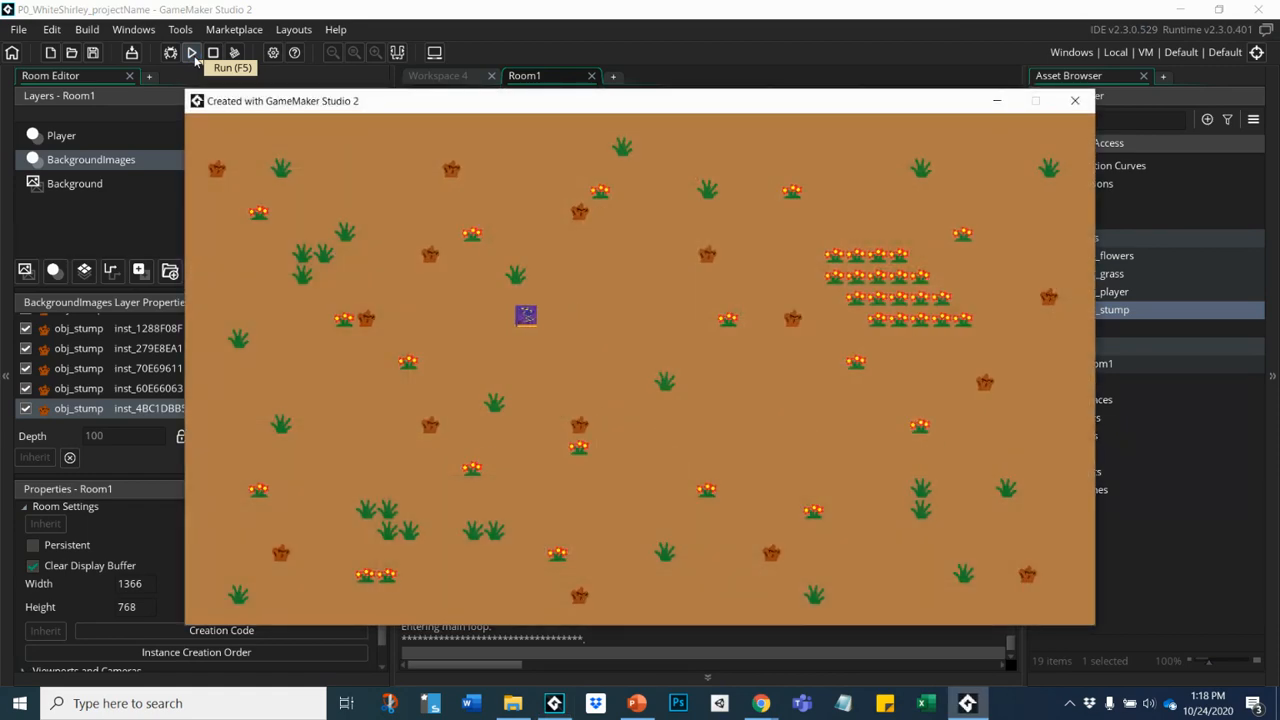
key("Right")
key("Down")
key("Down")
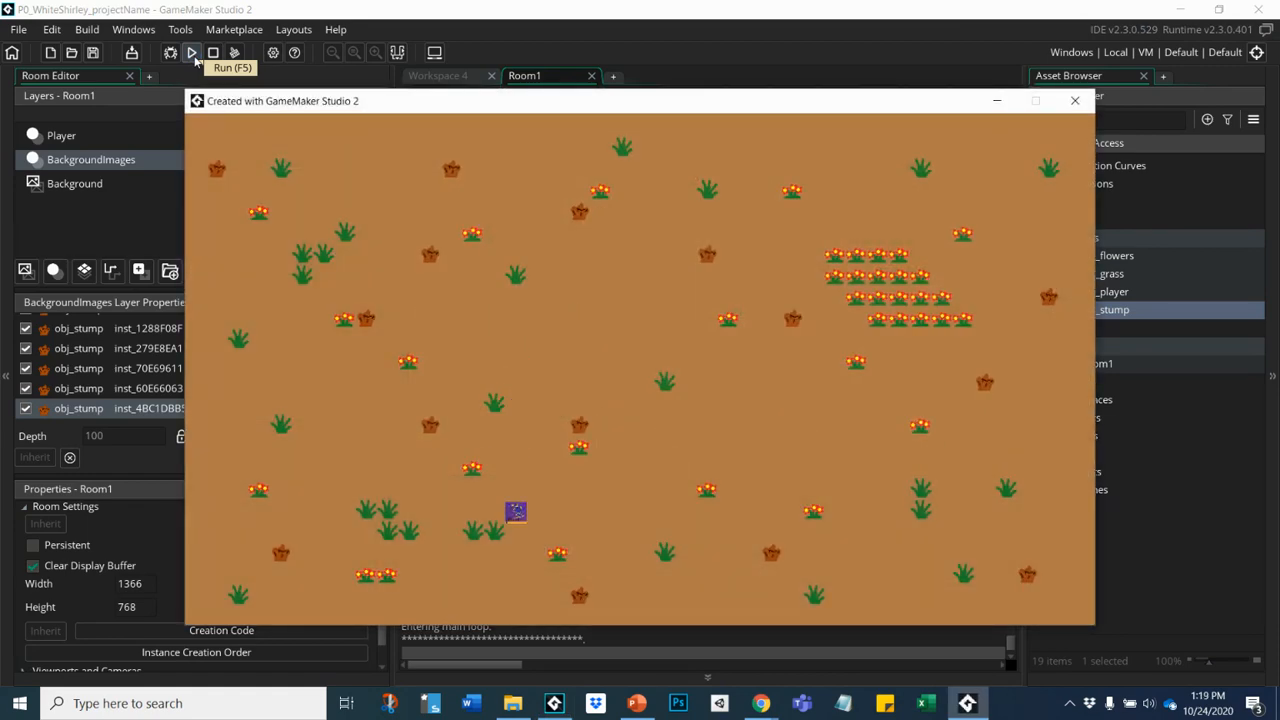
key("Left")
key("Right")
key("Left")
key("Left")
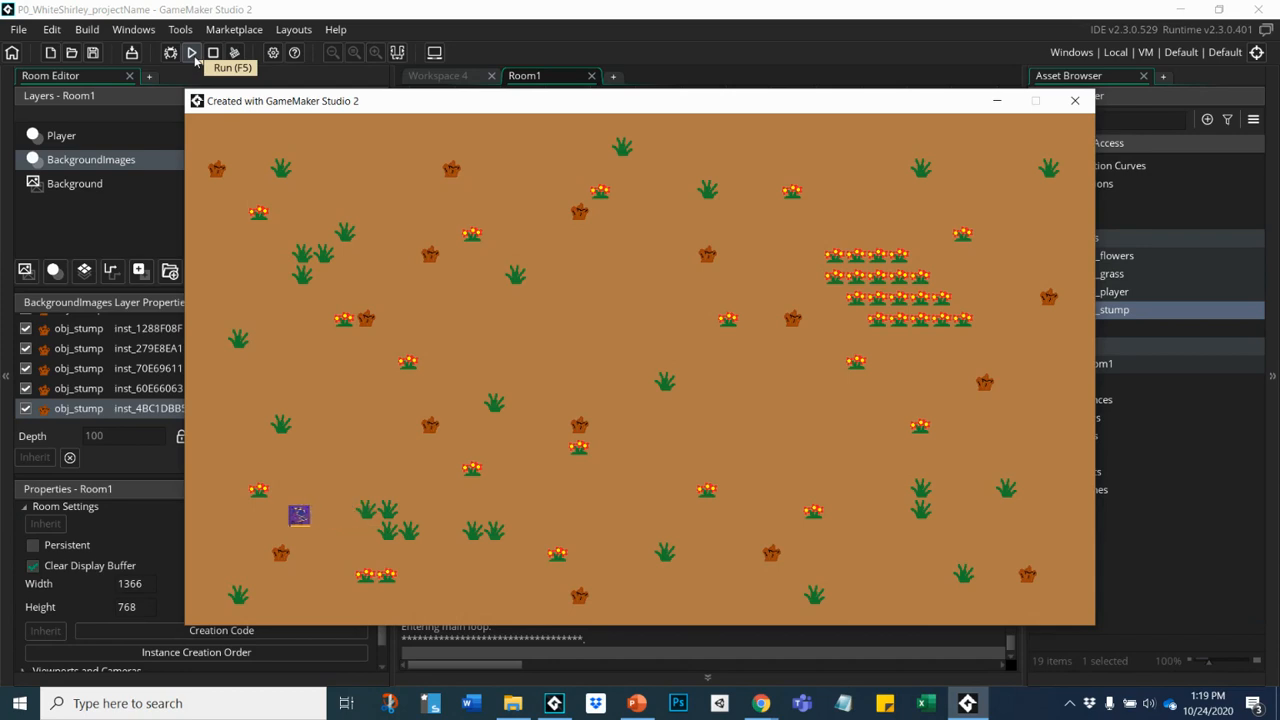
key("Up")
key("Left")
key("Right")
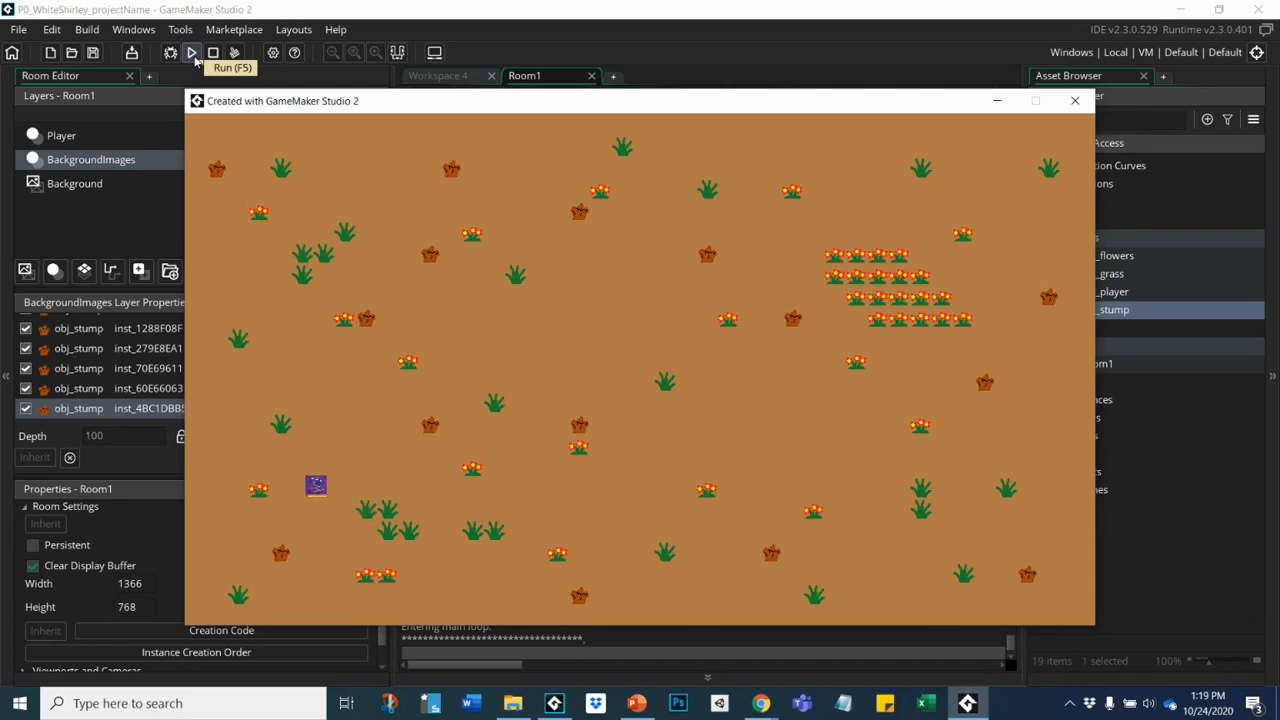
key("Right")
key("Up")
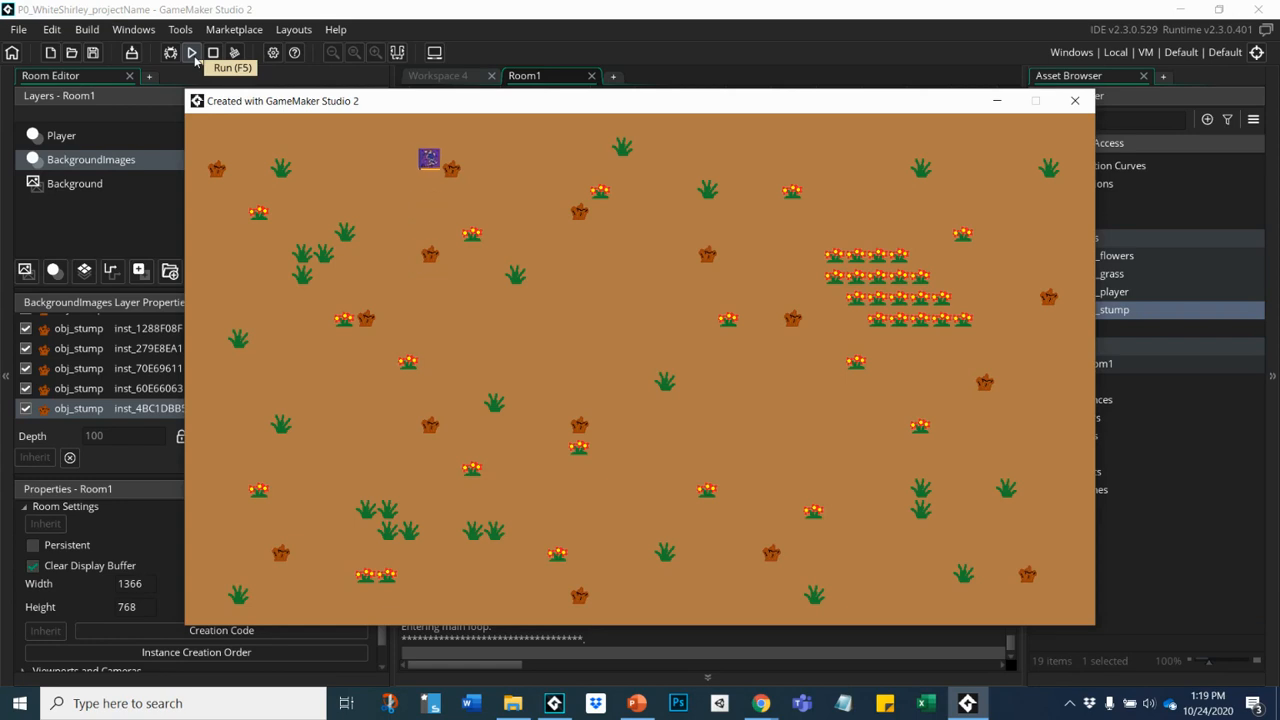
key("Right")
key("Down")
key("Left")
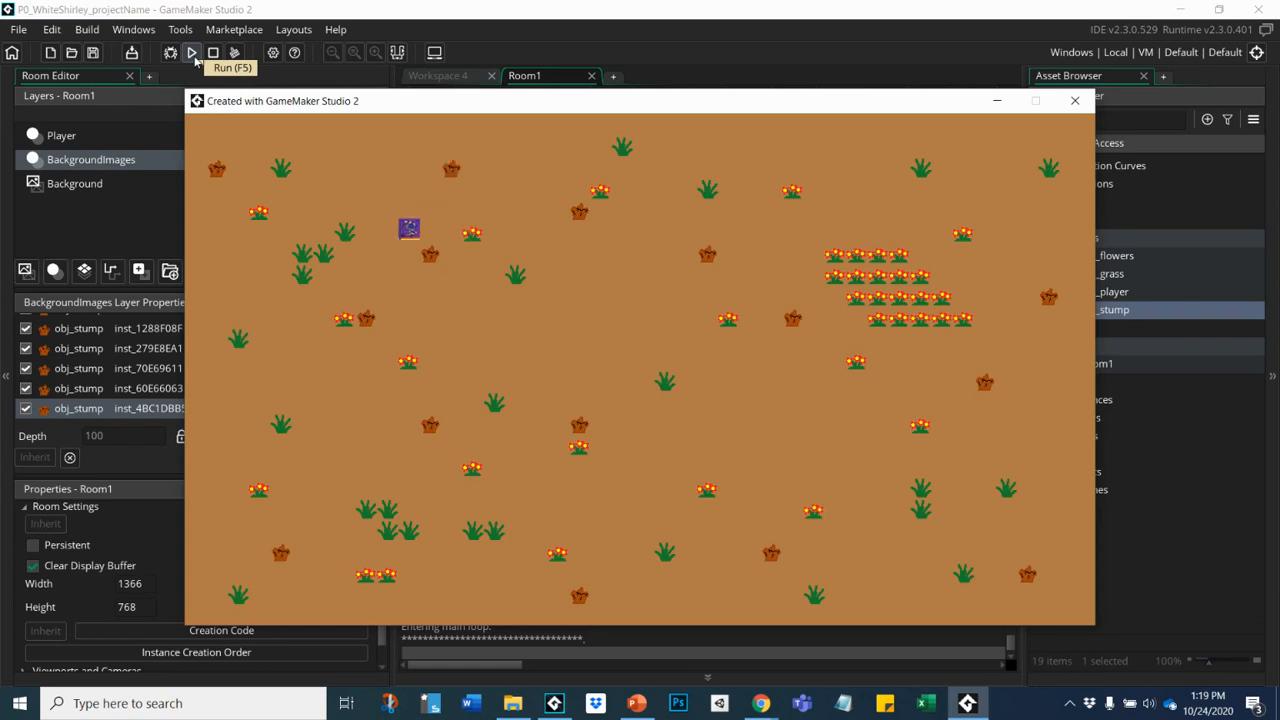
key("Up")
key("Right")
key("Up")
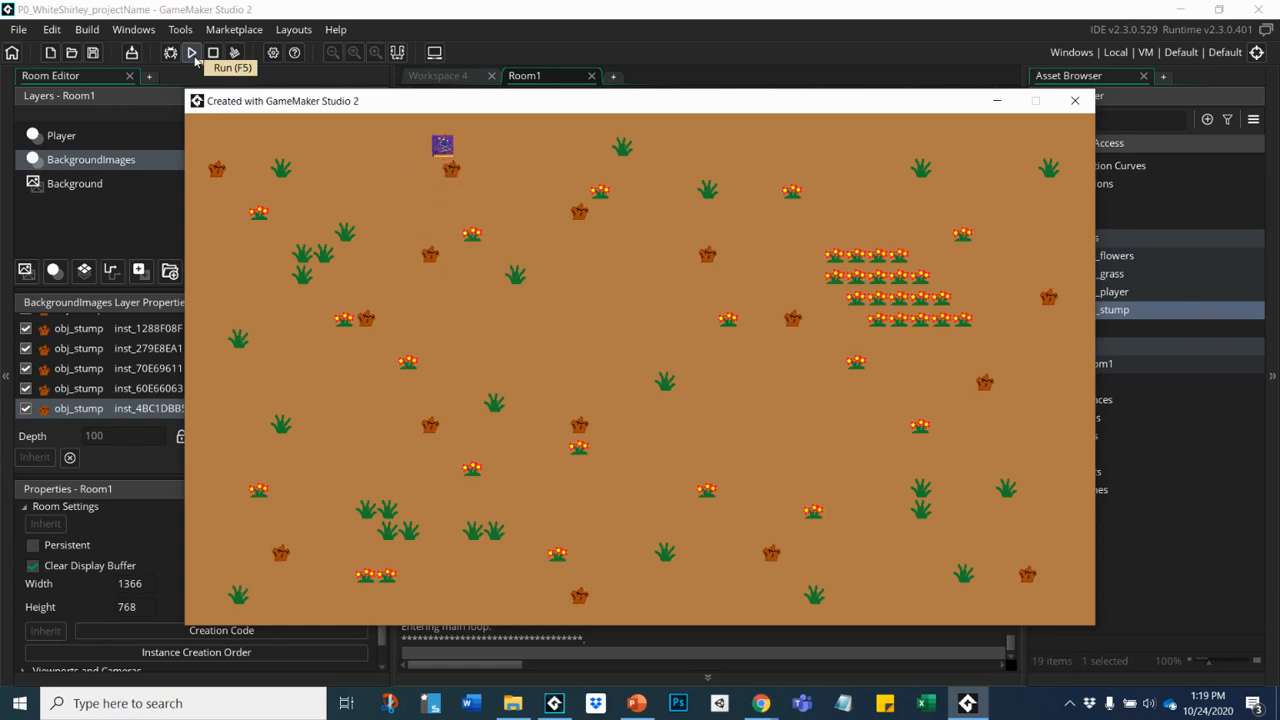
key("Down")
key("Right")
key("Up")
key("Right")
key("Left")
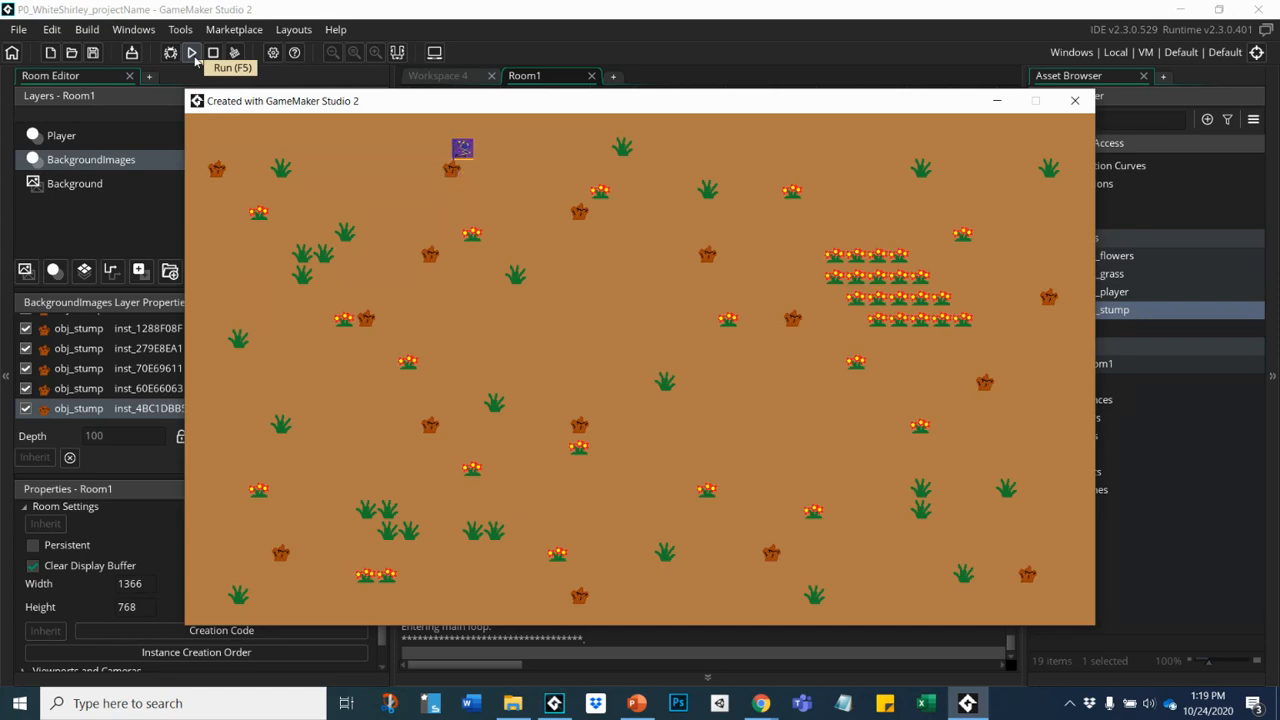
key("Right")
key("Down")
key("Right")
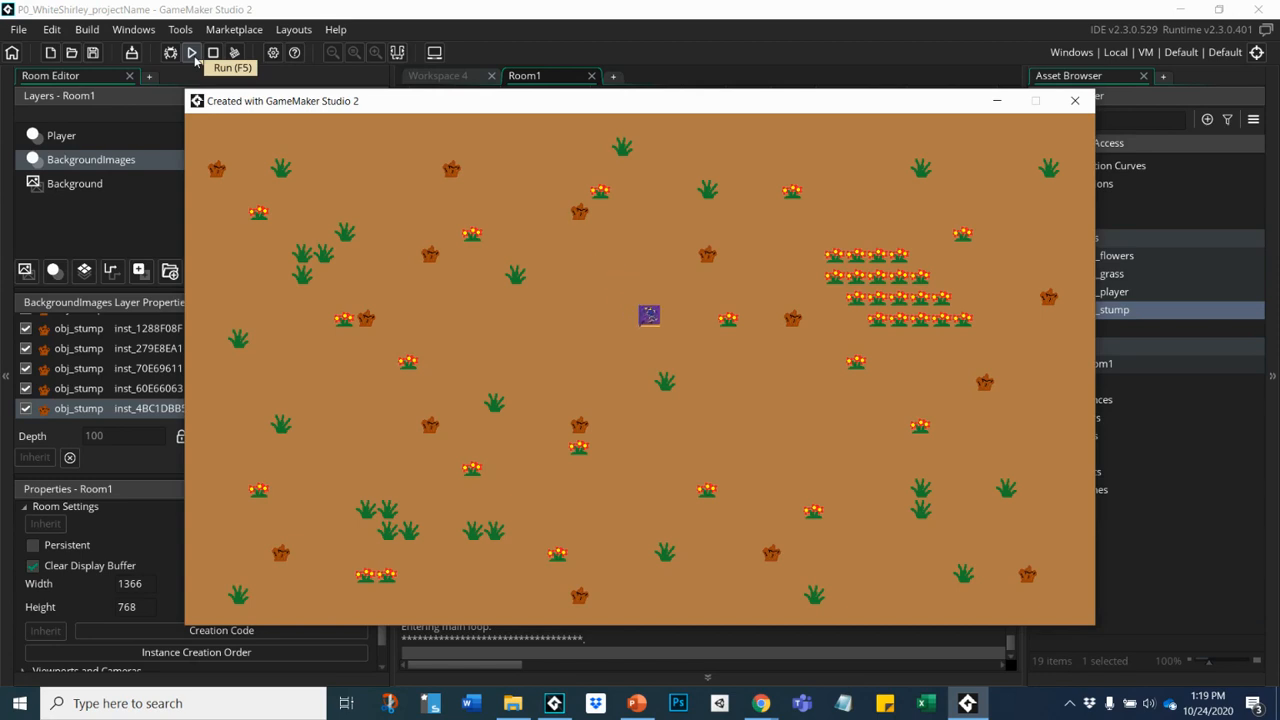
key("Left")
key("Down")
key("Down")
key("Left")
key("Up")
key("Left")
key("Up")
key("Right")
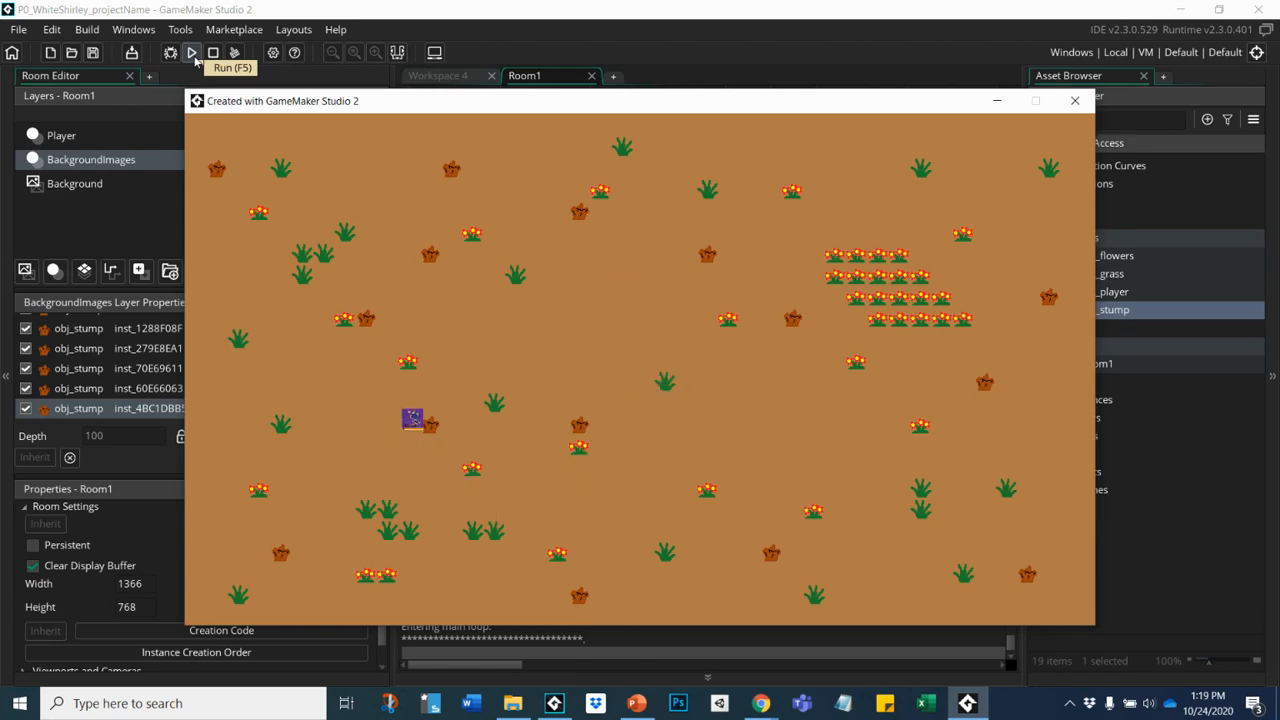
key("Down")
key("Right")
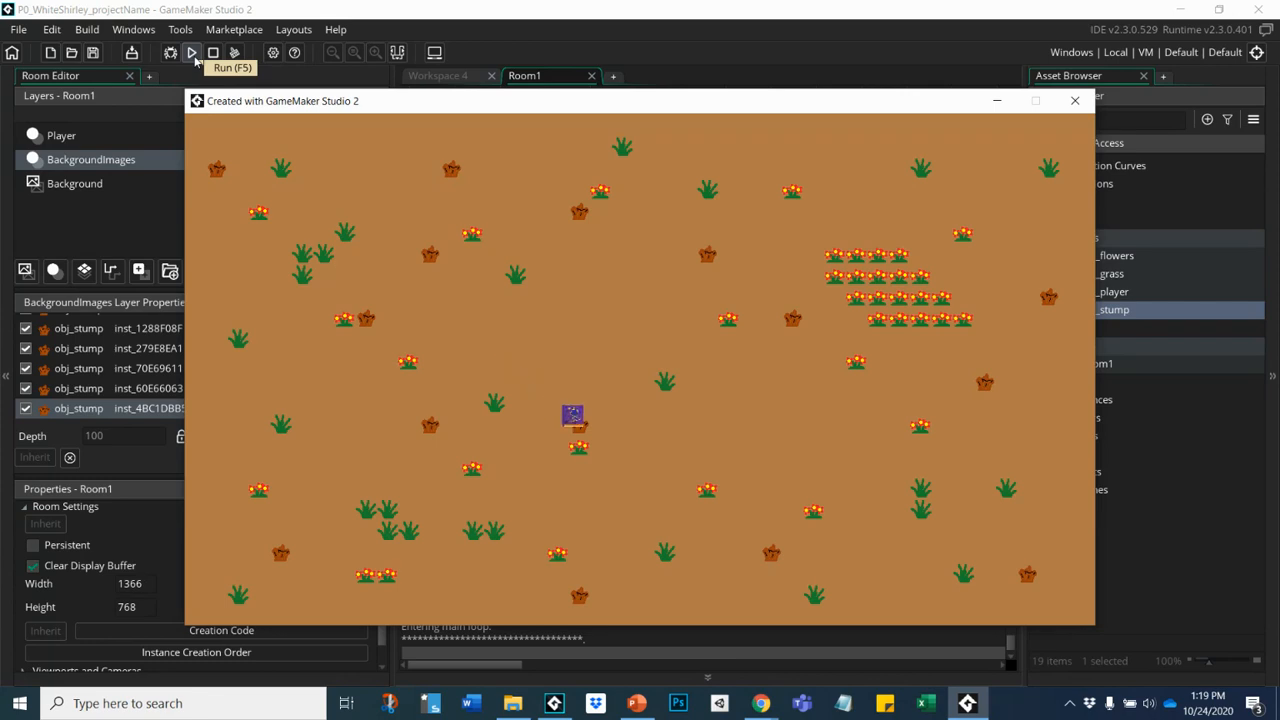
key("Up")
key("Right")
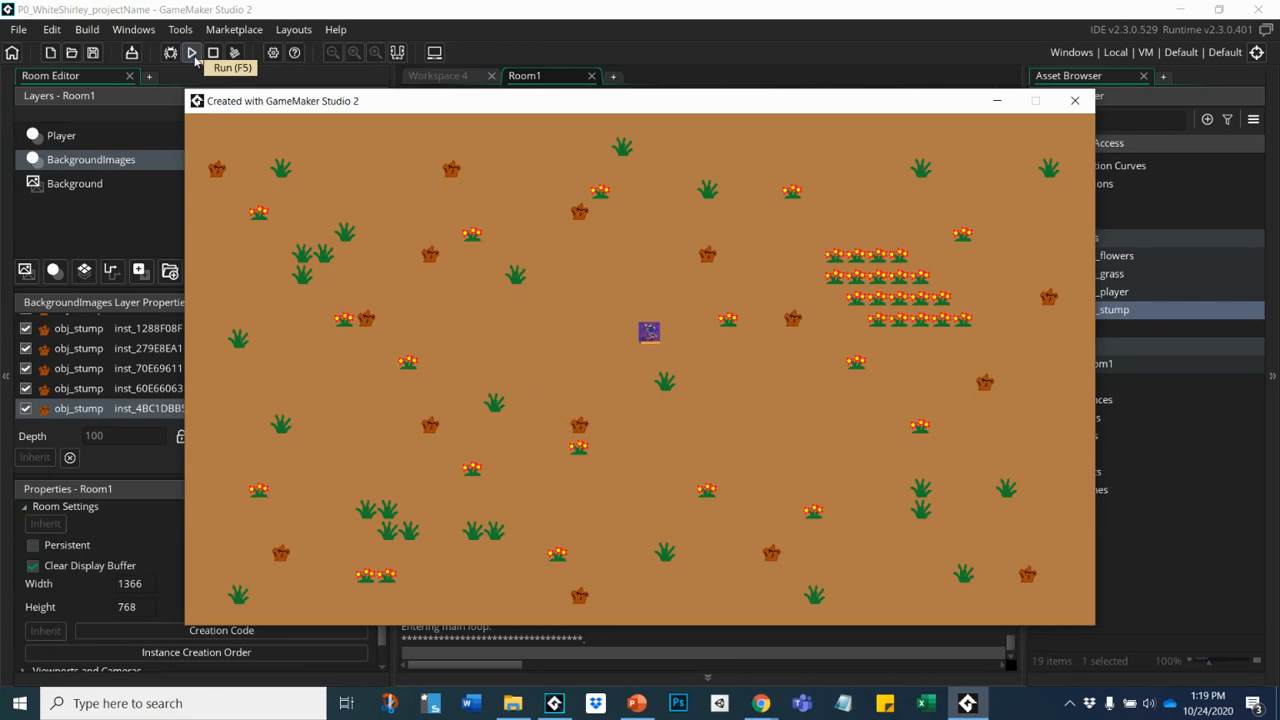
key("Up")
key("Left")
key("Up")
key("Right")
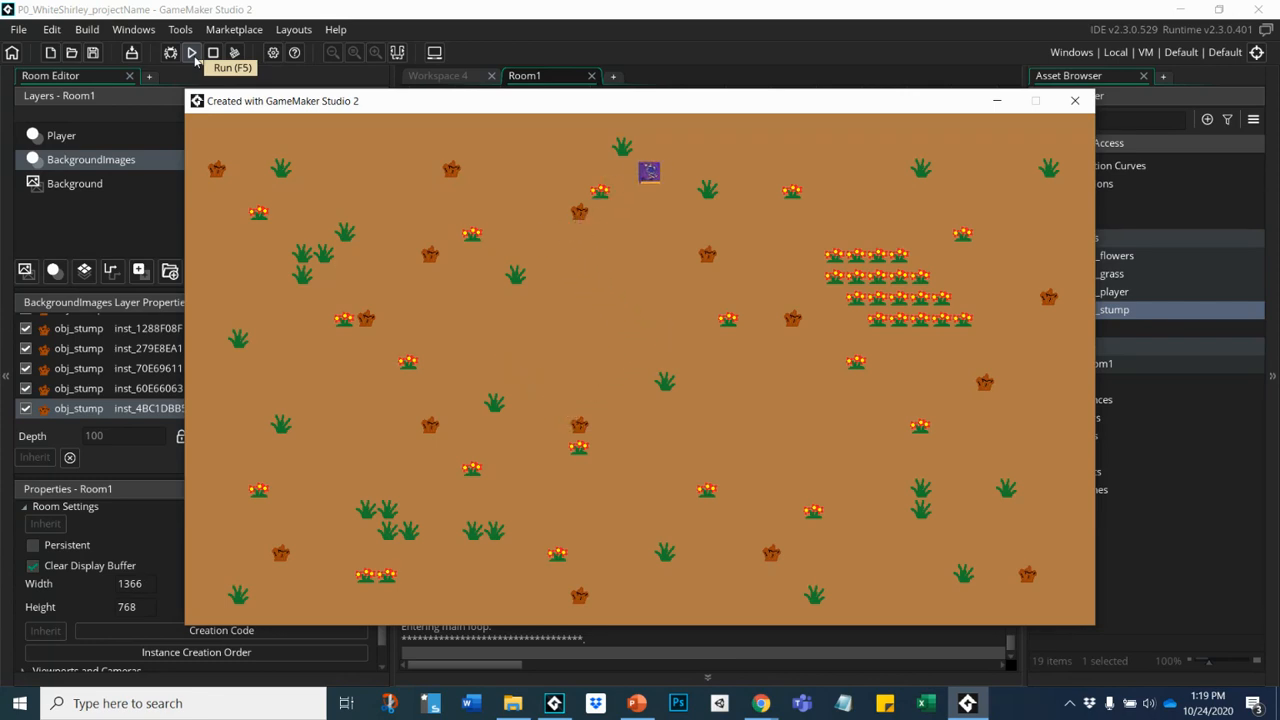
key("Down")
key("Left")
key("Up")
key("Right")
key("Down")
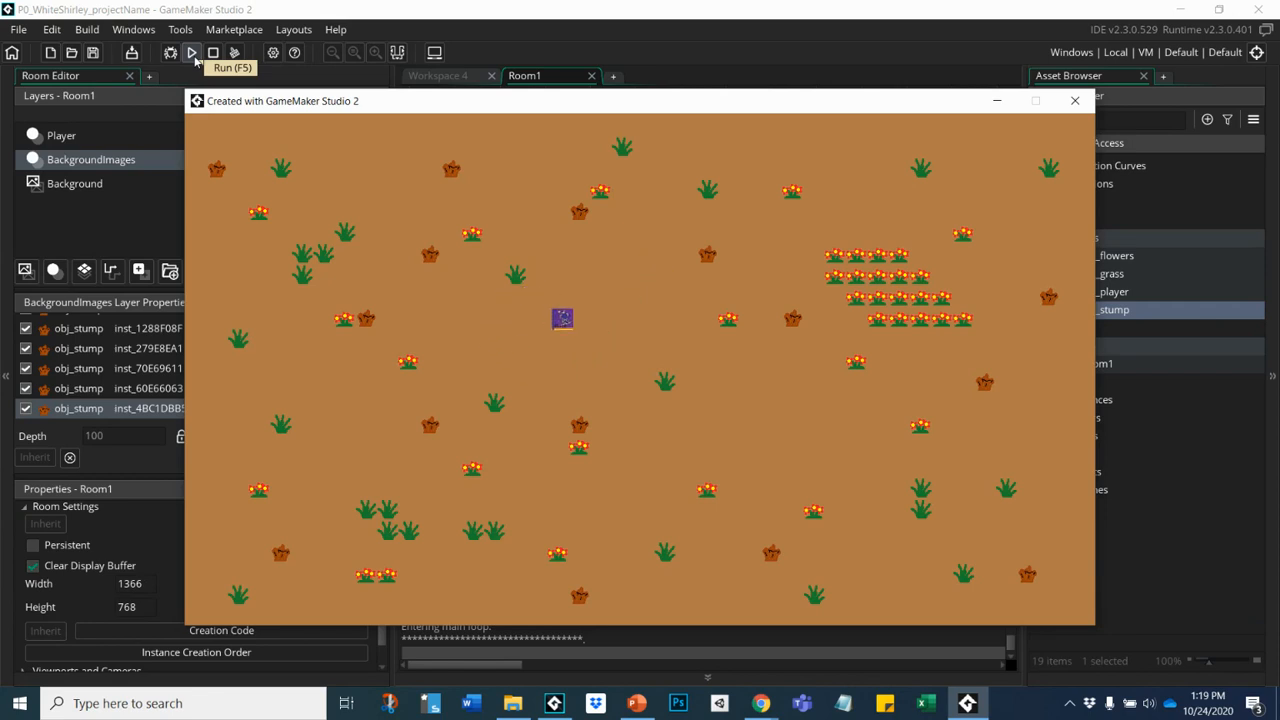
key("Left")
key("Right")
key("Down")
key("Up")
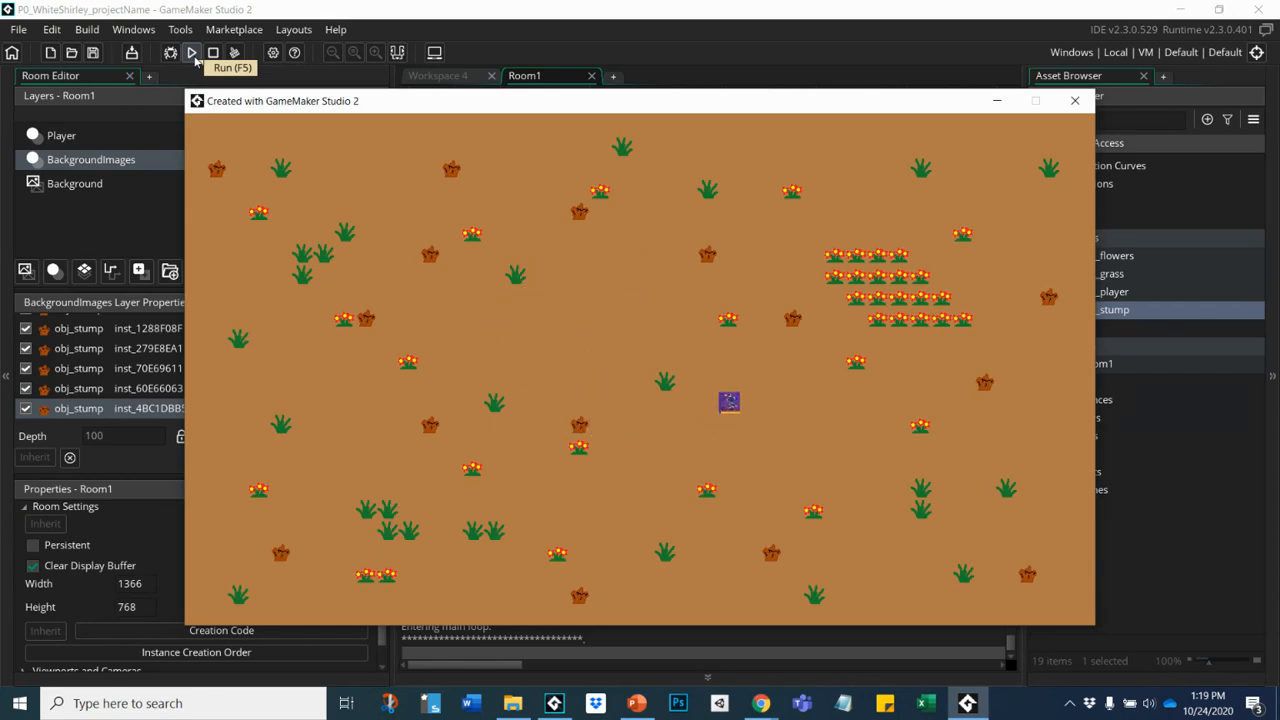
key("Down")
key("Right")
key("Left")
key("Left")
key("Up")
key("Right")
key("Left")
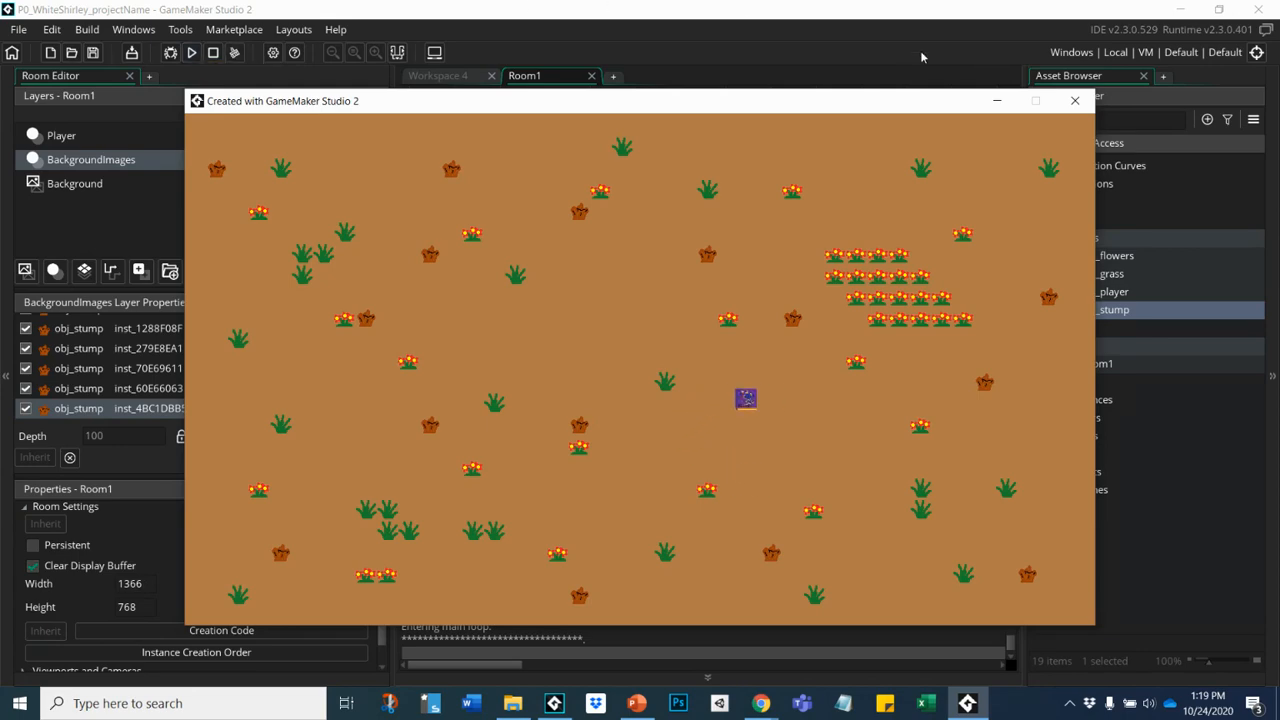
left_click(1075, 100)
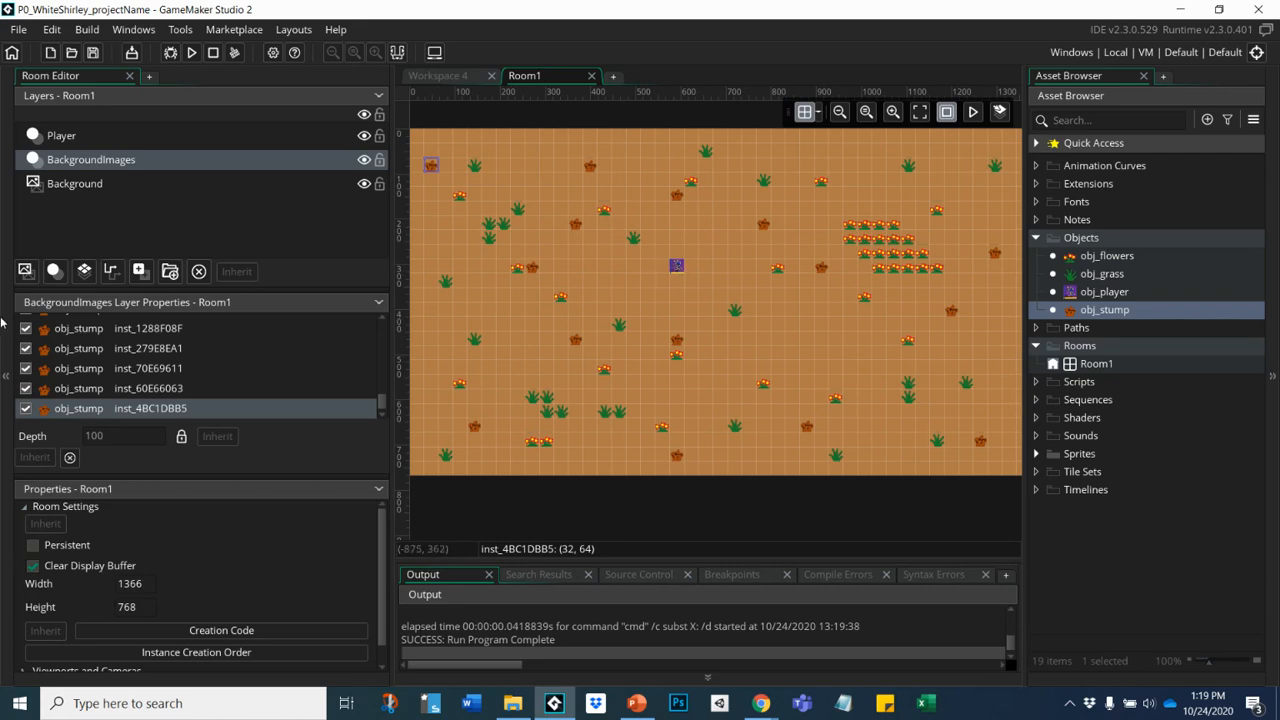
- Collapse the room editor's side dock and open the obj_player object for editing
left_click(4, 369)
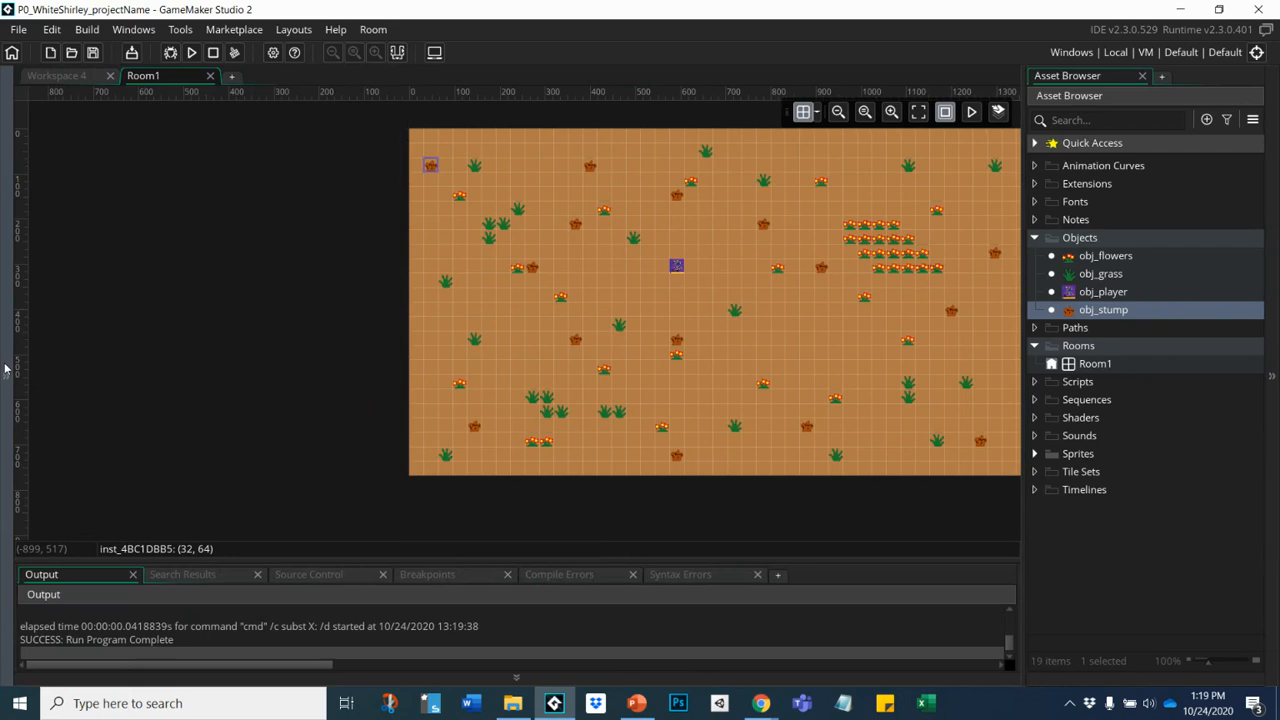
left_click(1105, 292)
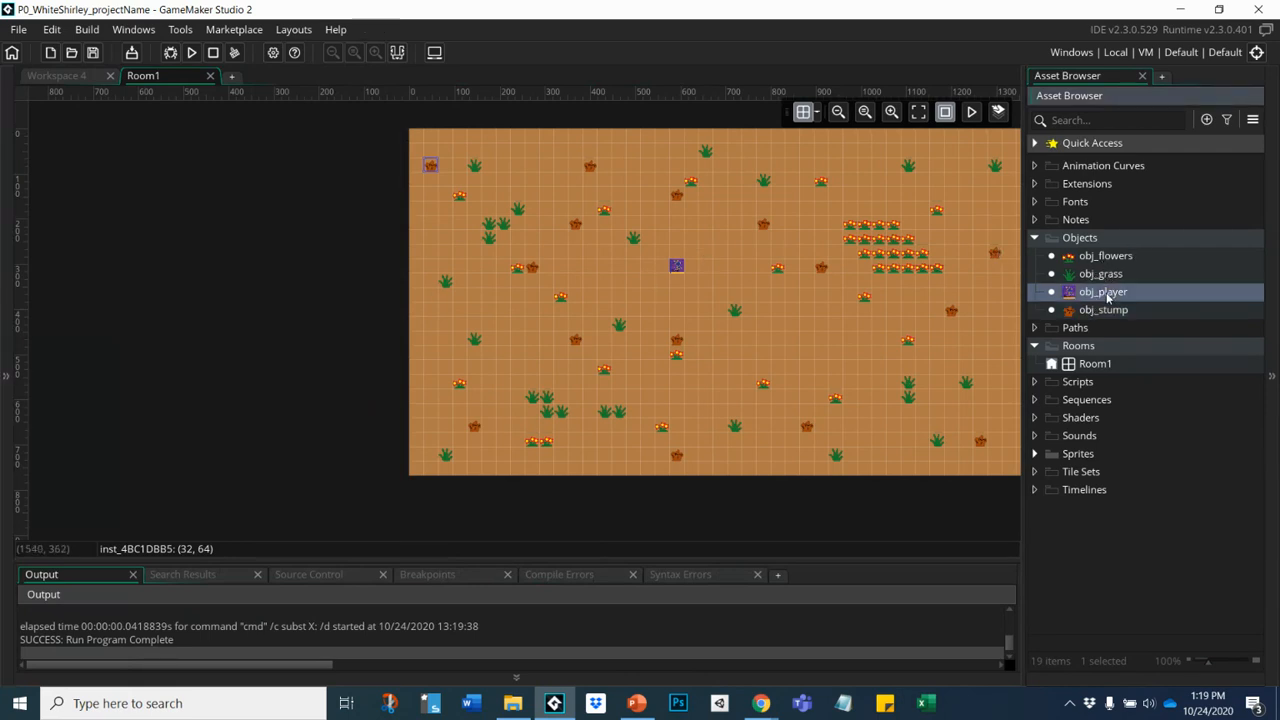
left_click(1106, 294)
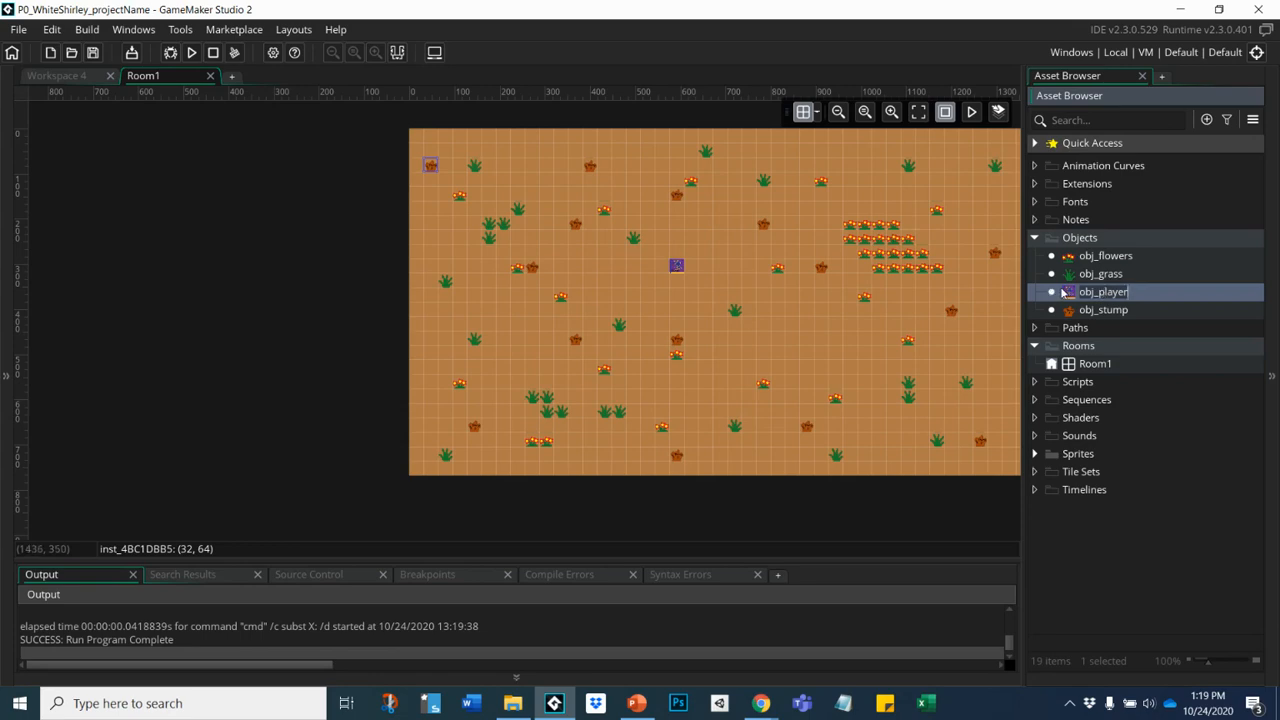
double_click(1068, 292)
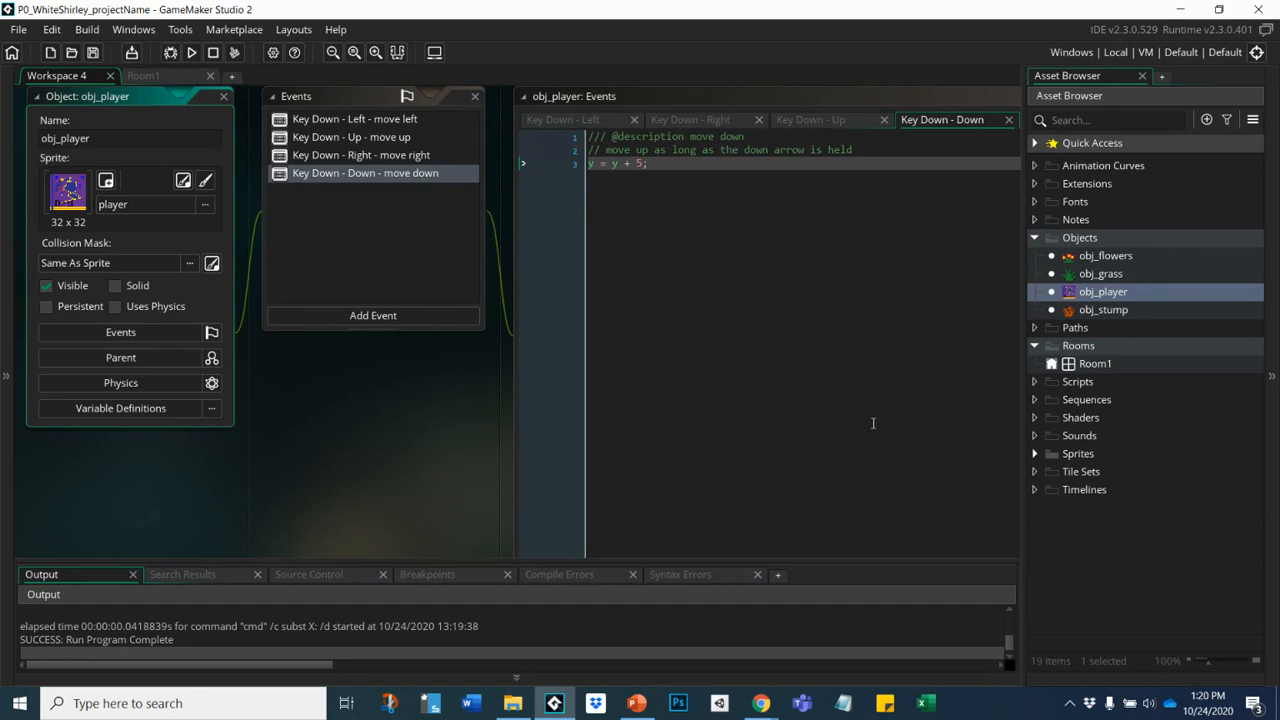
- Add a Collision event with obj_stump to obj_player
left_click(379, 316)
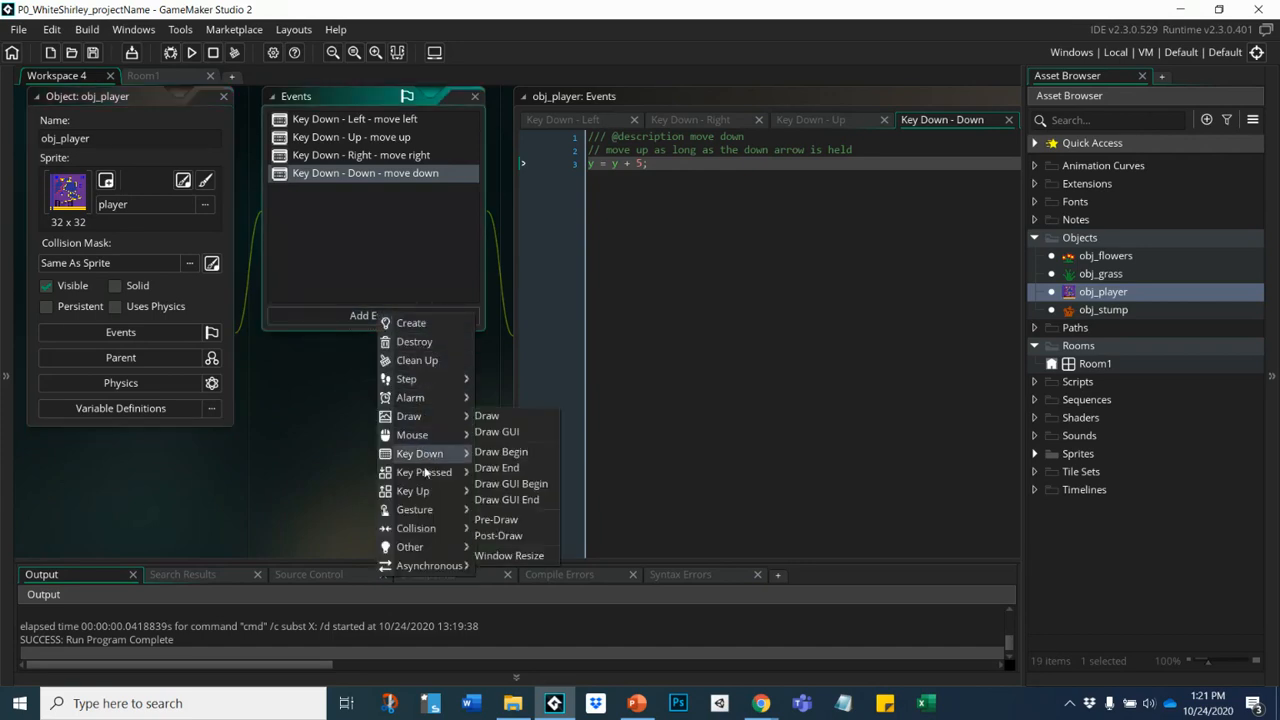
mouse_move(423, 530)
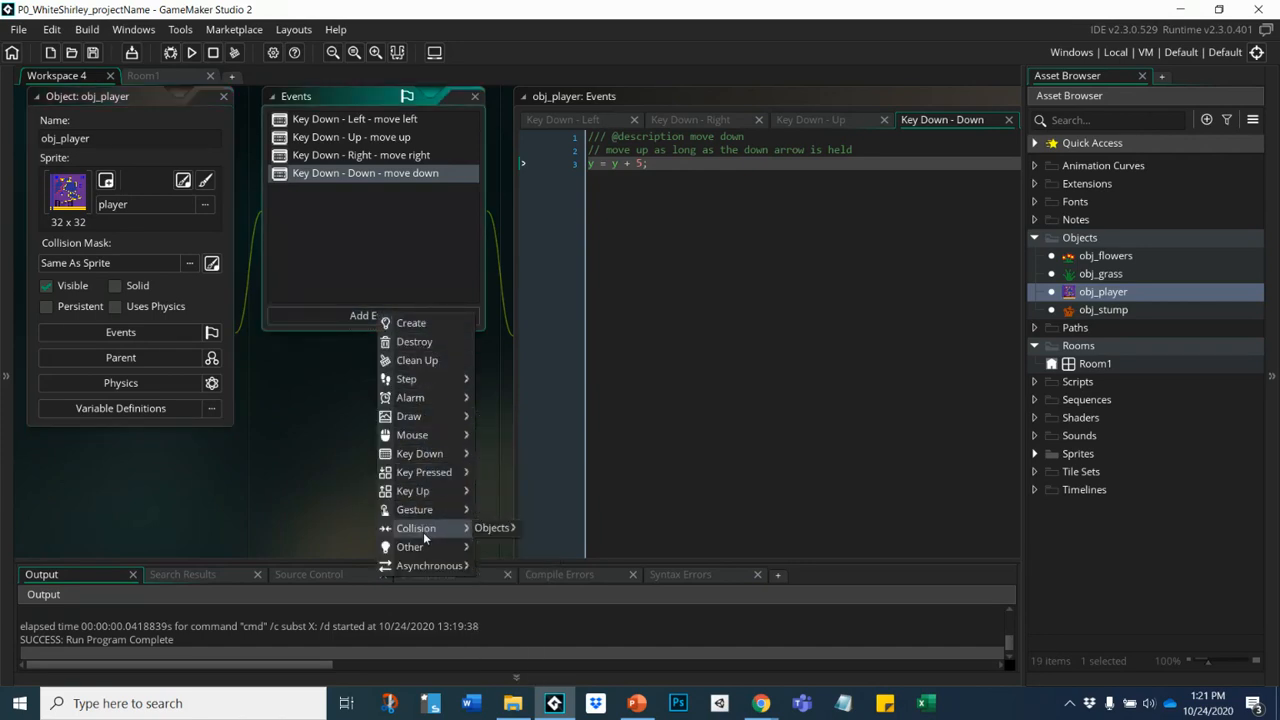
mouse_move(488, 533)
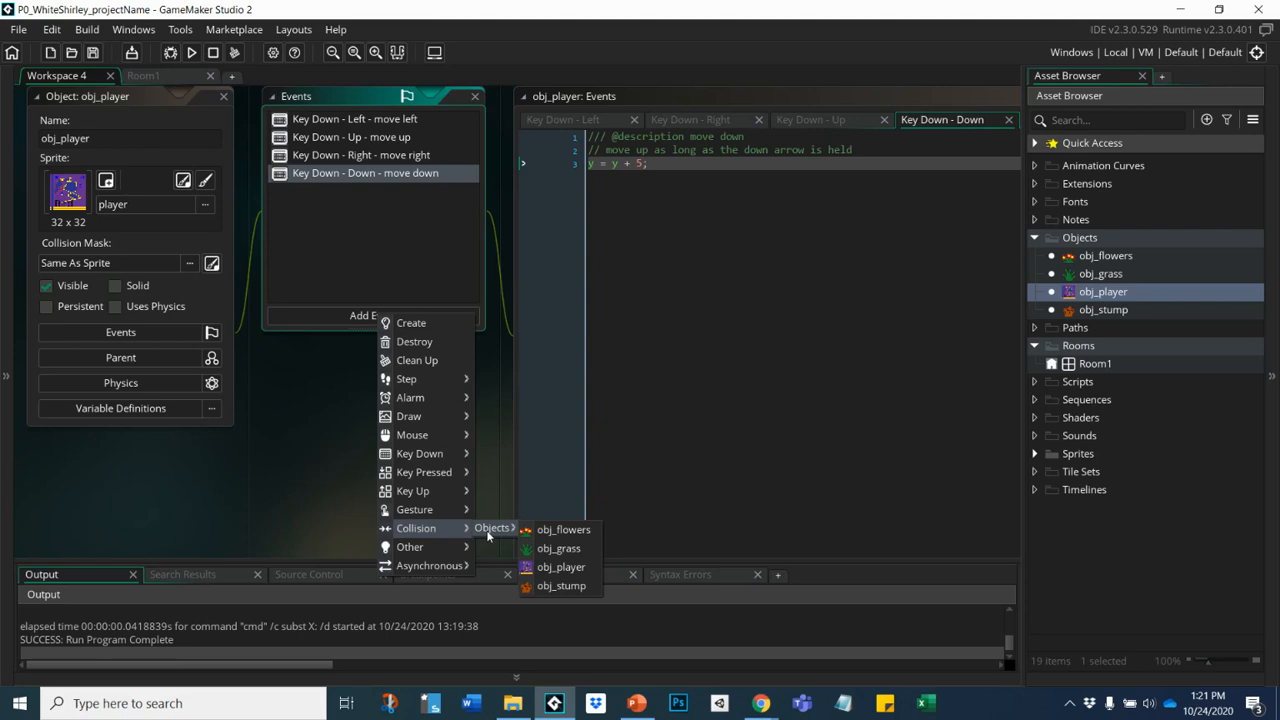
left_click(561, 589)
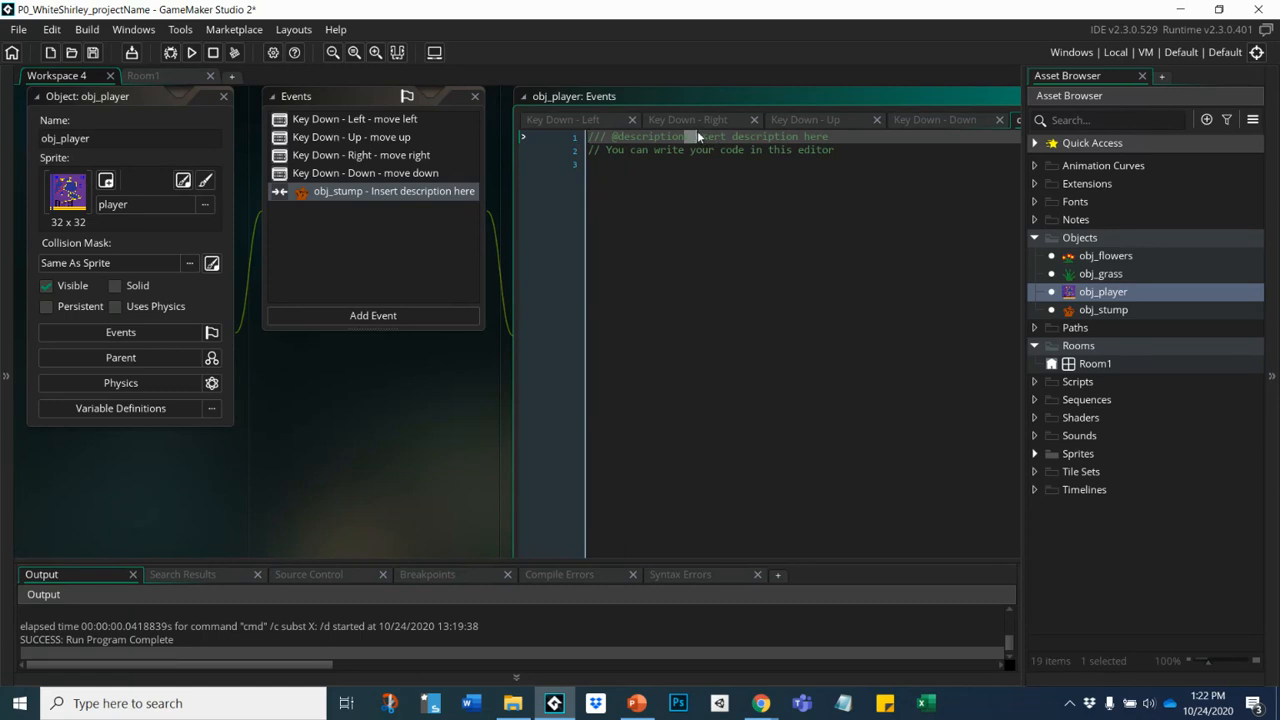
- Set the obj_stump collision event's description to "stop moving" and replace its comment with "move back to previous location"
left_click_drag(692, 136, 830, 146)
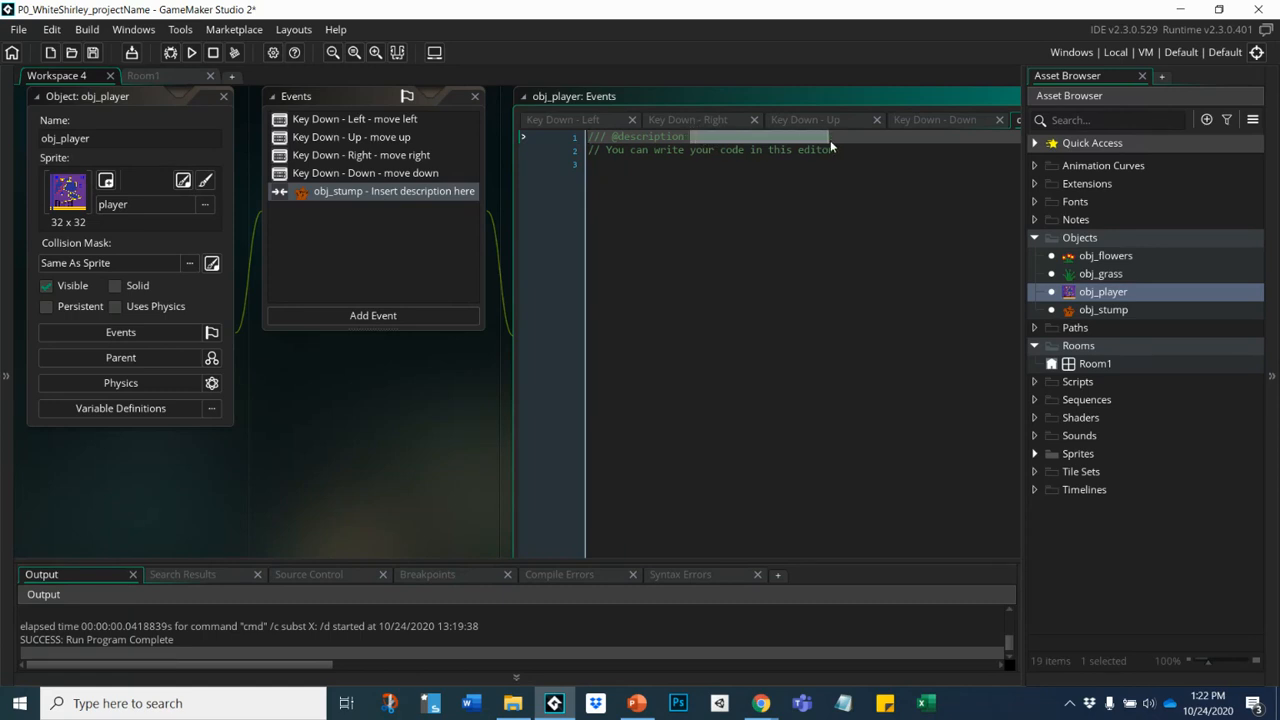
type("stop")
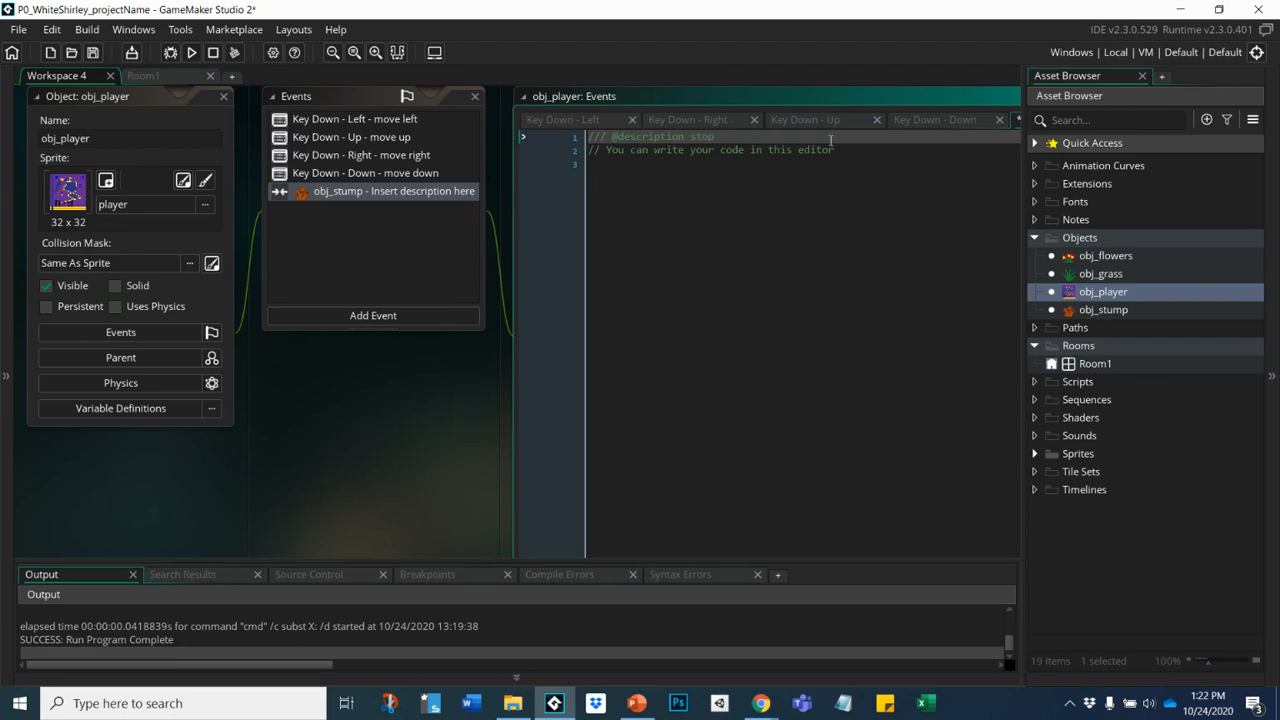
type(" moving")
left_click(841, 150)
left_click_drag(841, 150, 608, 157)
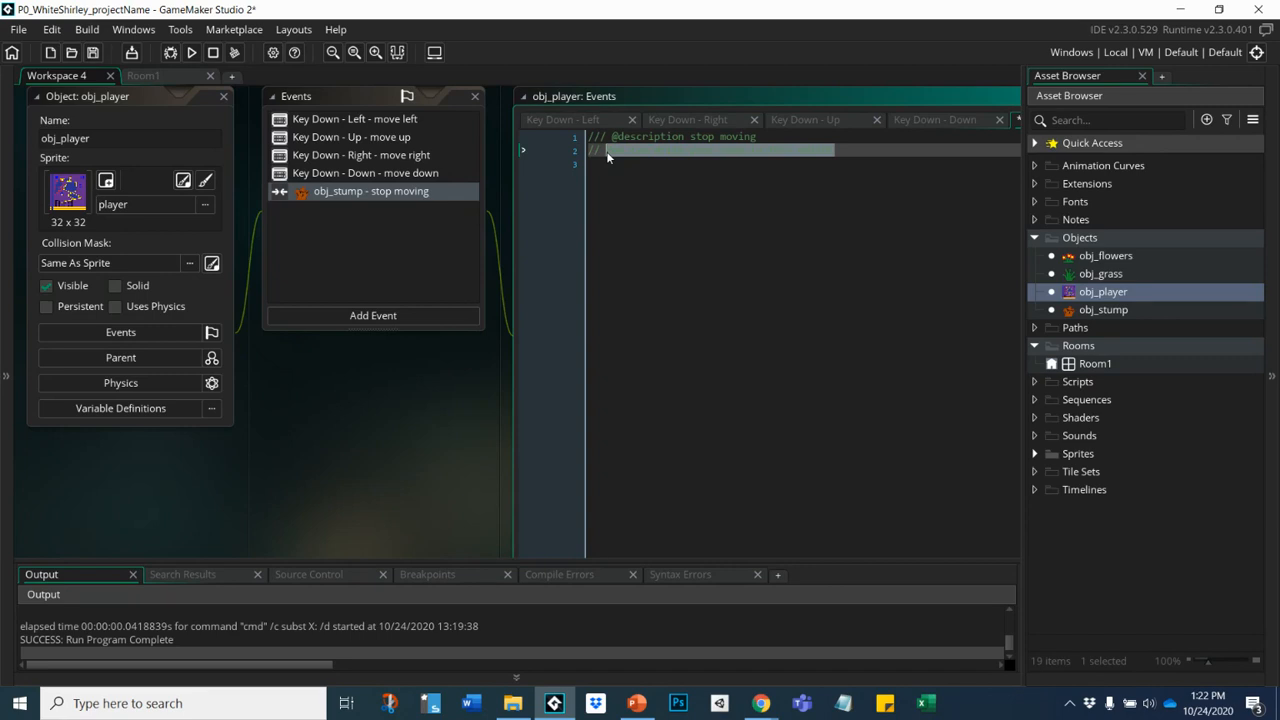
type("move b")
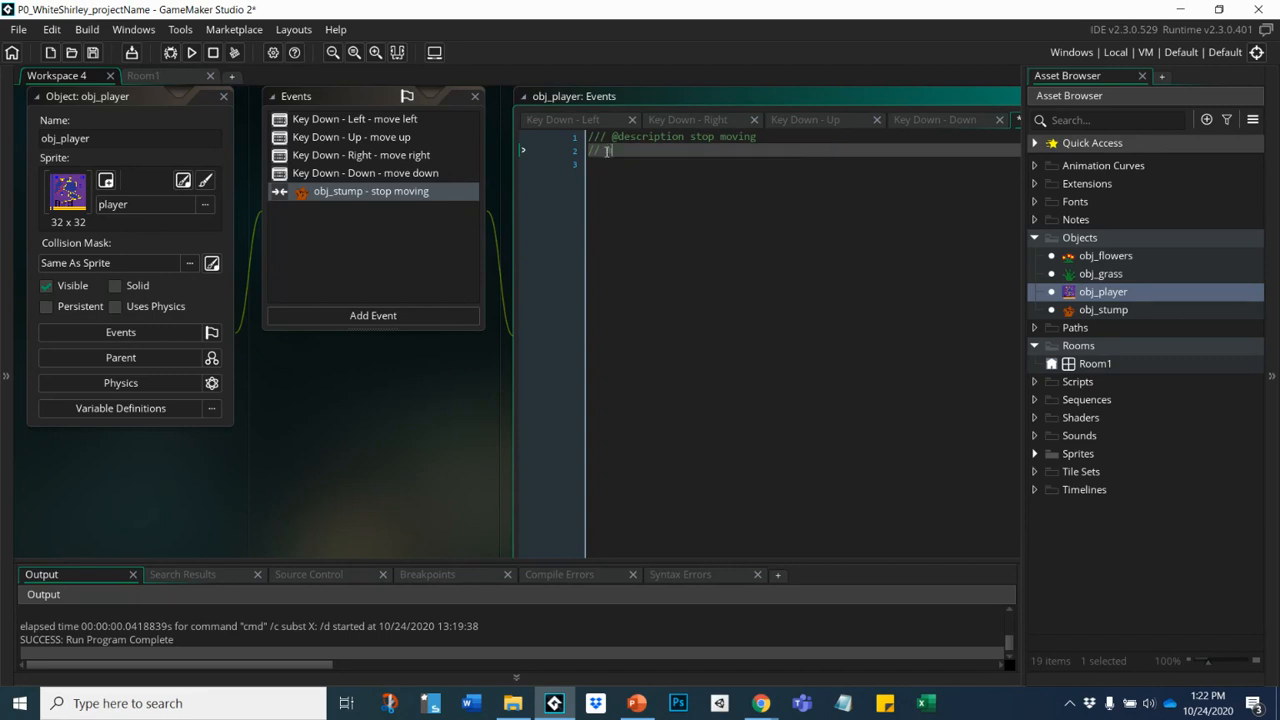
type("ack to previous location")
key("Return")
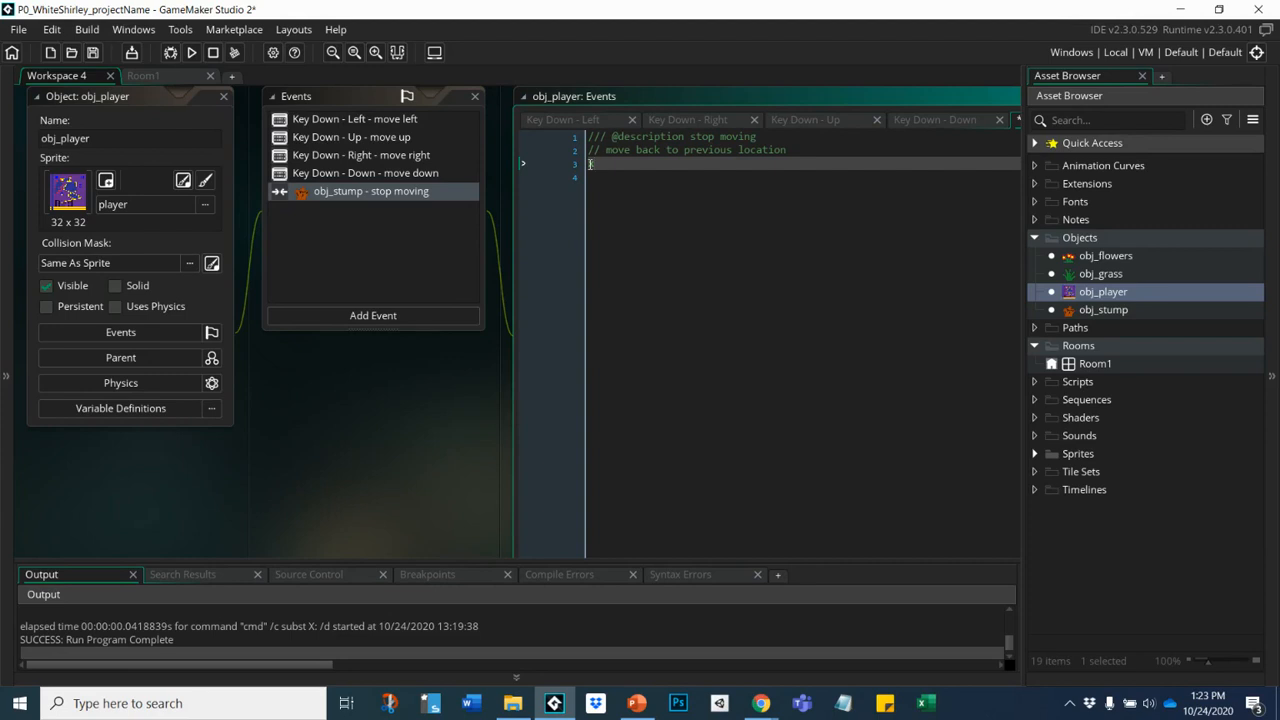
- Add the code line "x = xprevious;" below the comment in the obj_stump collision event and start a new line
type("x = x")
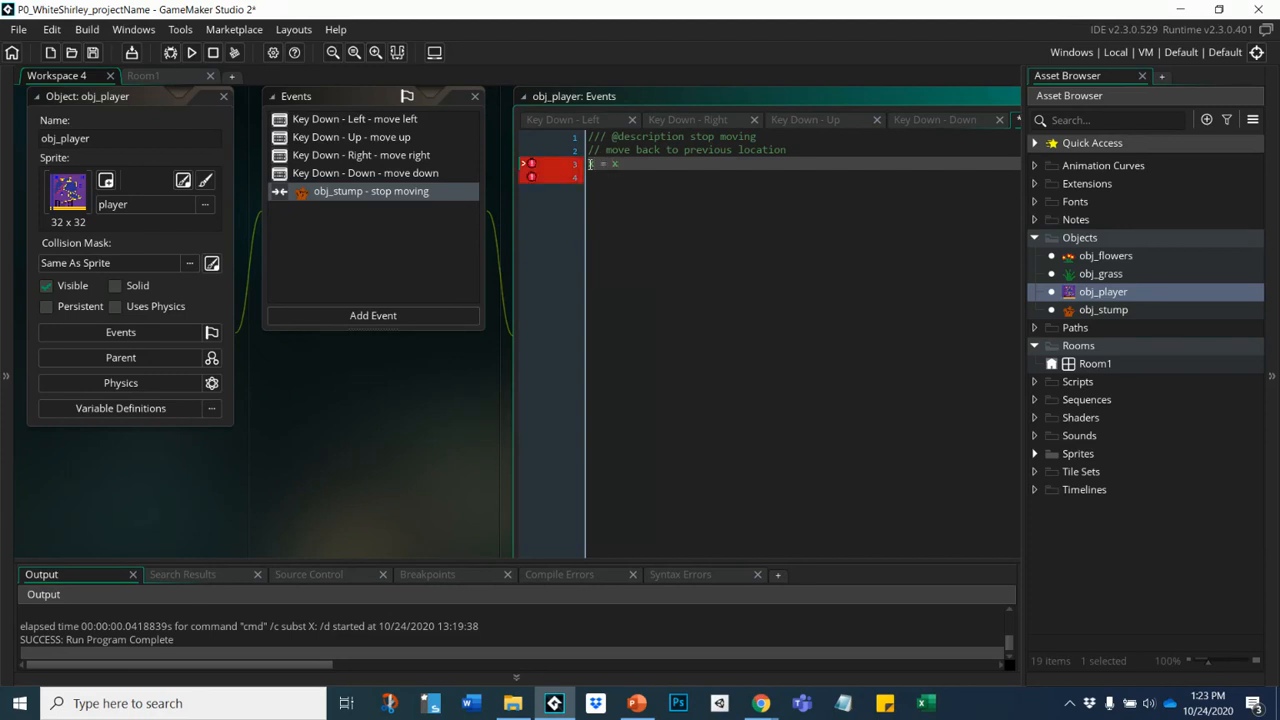
type("previous")
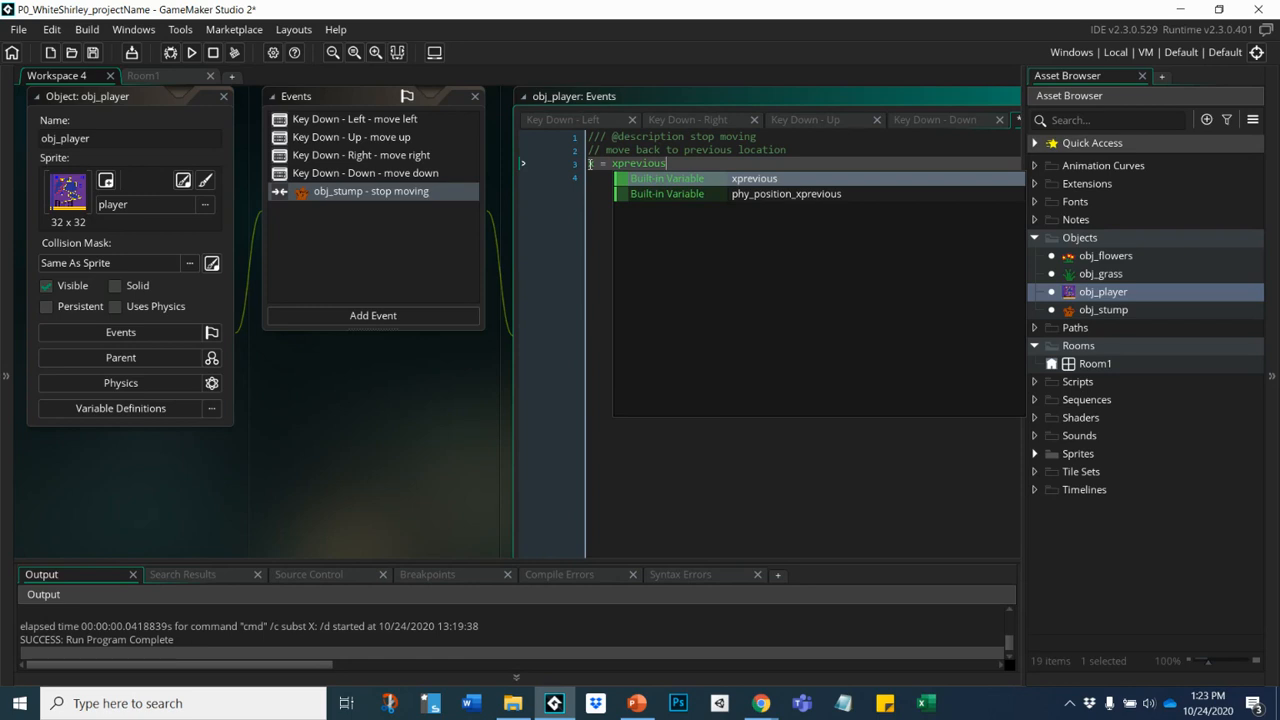
type(";")
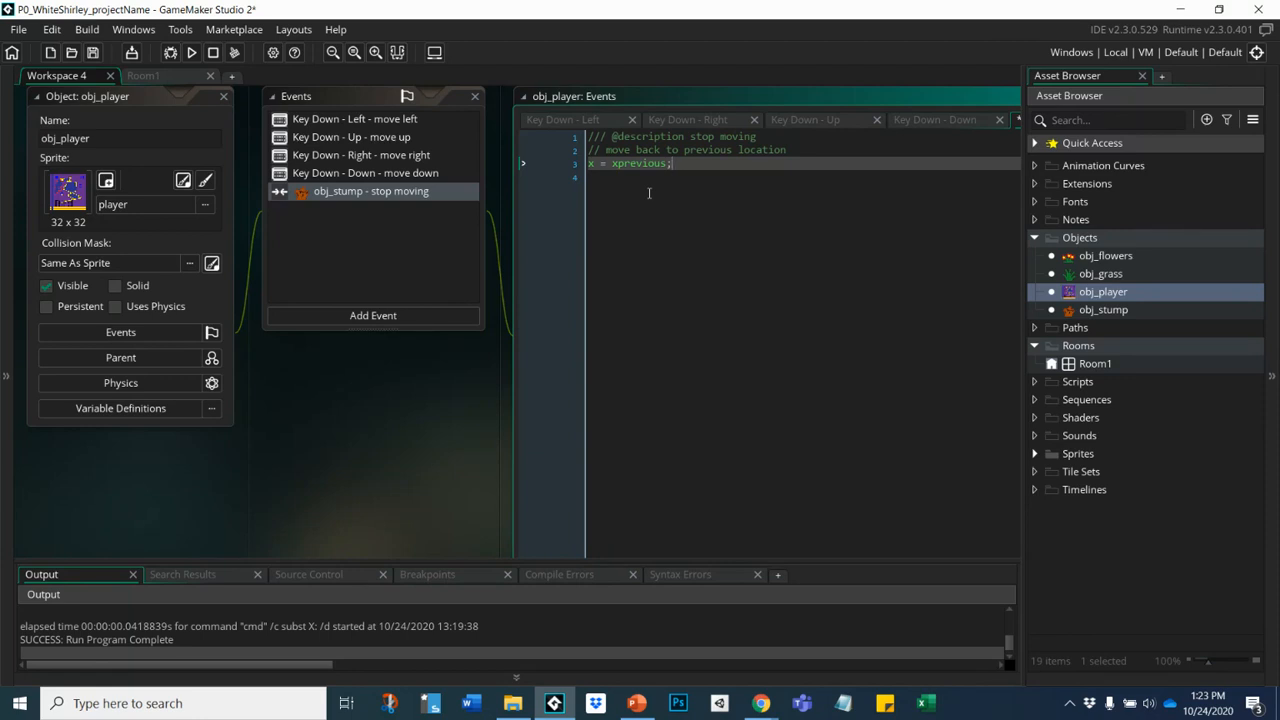
key("Return")
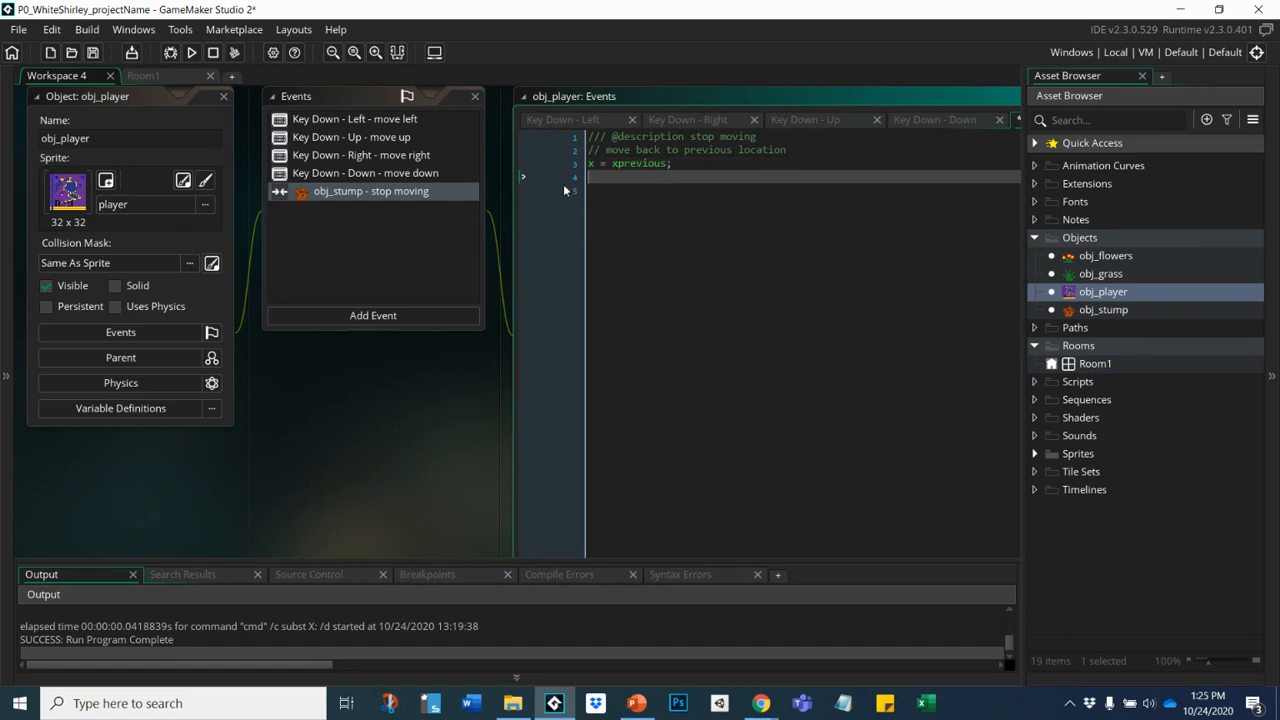
- Add the code line "y = yprevious;" below "x = xprevious;" in the obj_stump collision event
type("y = ypr")
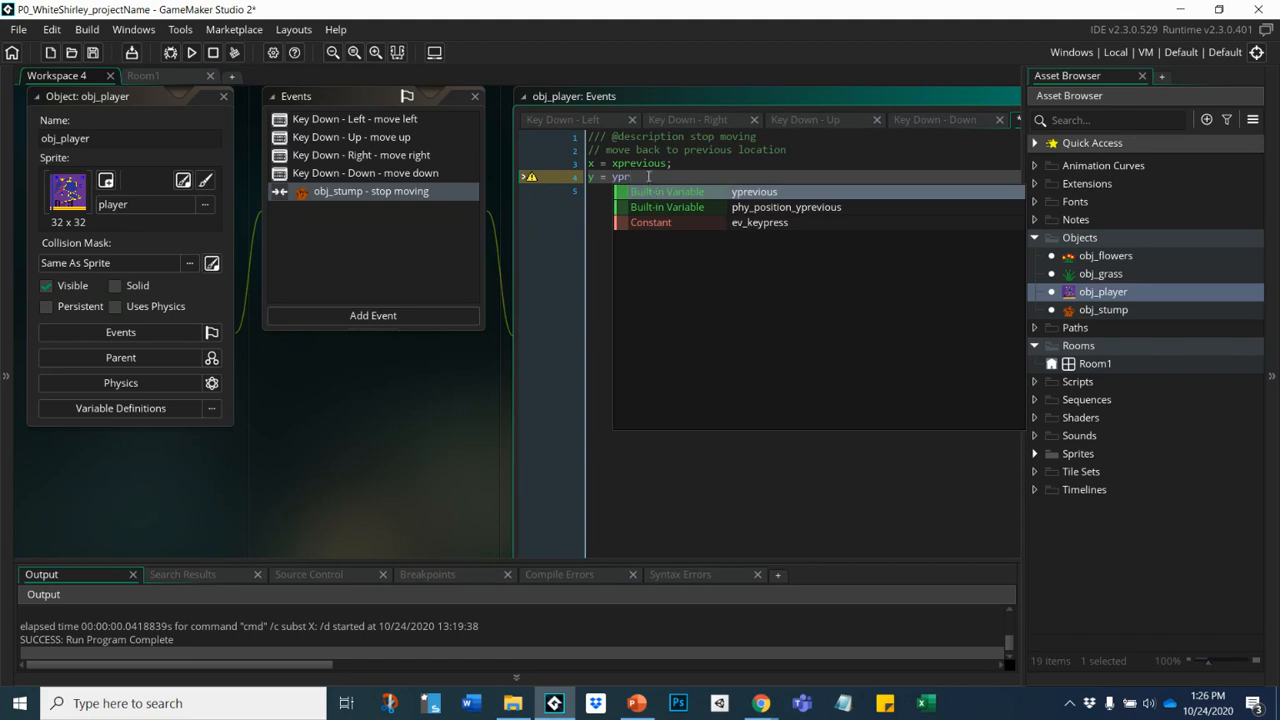
key("Return")
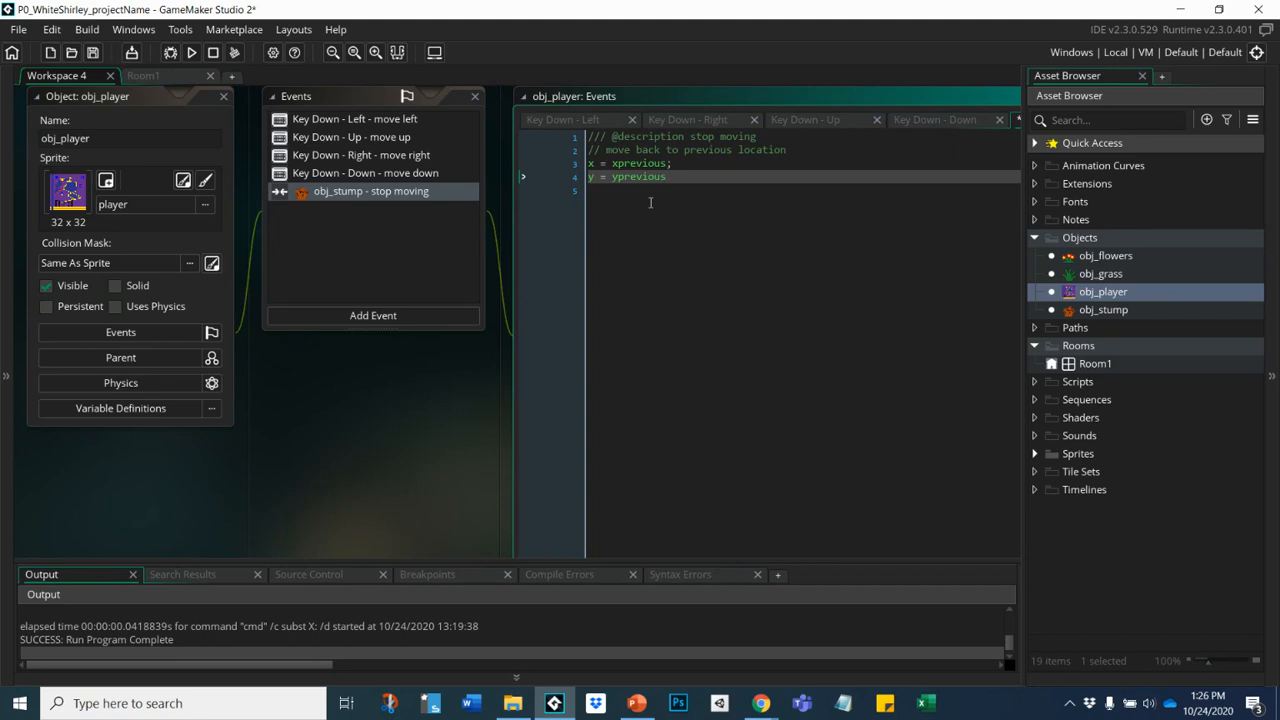
type(";")
key("Return")
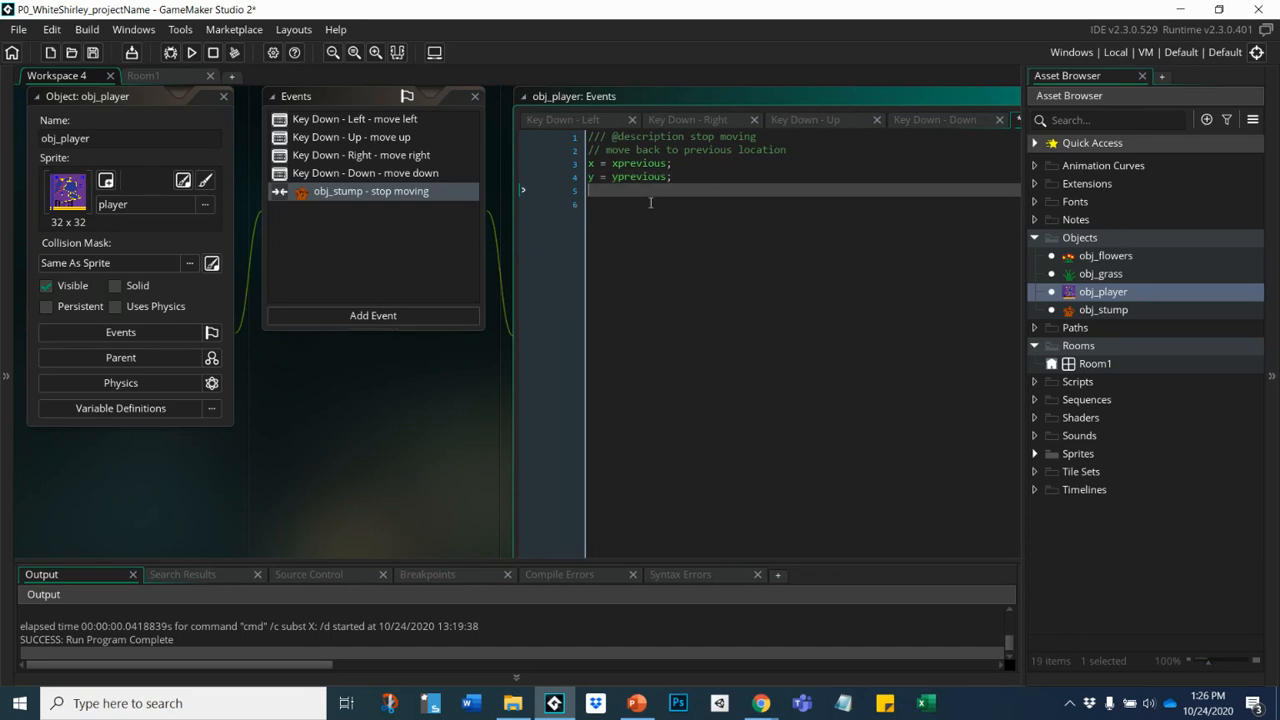
key("Delete")
- Run the game to test moving the player around Room1 and into stumps from several directions, and close the game window
left_click(190, 53)
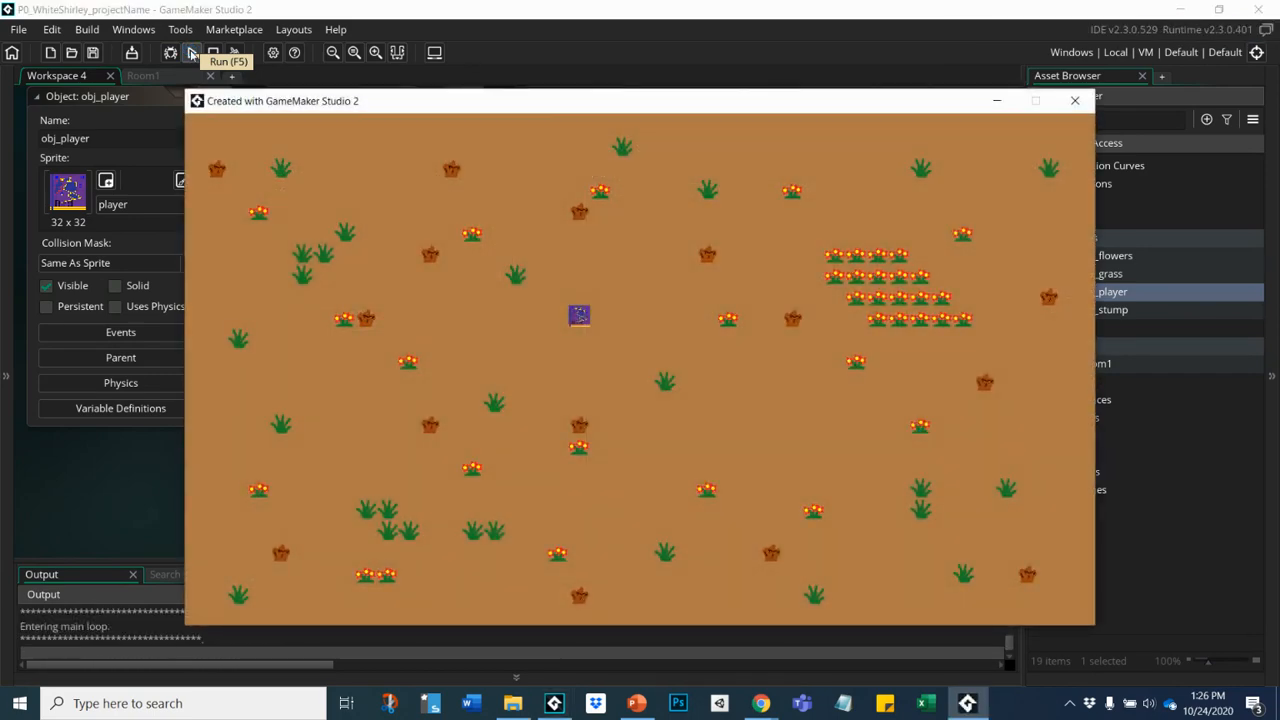
key("Up")
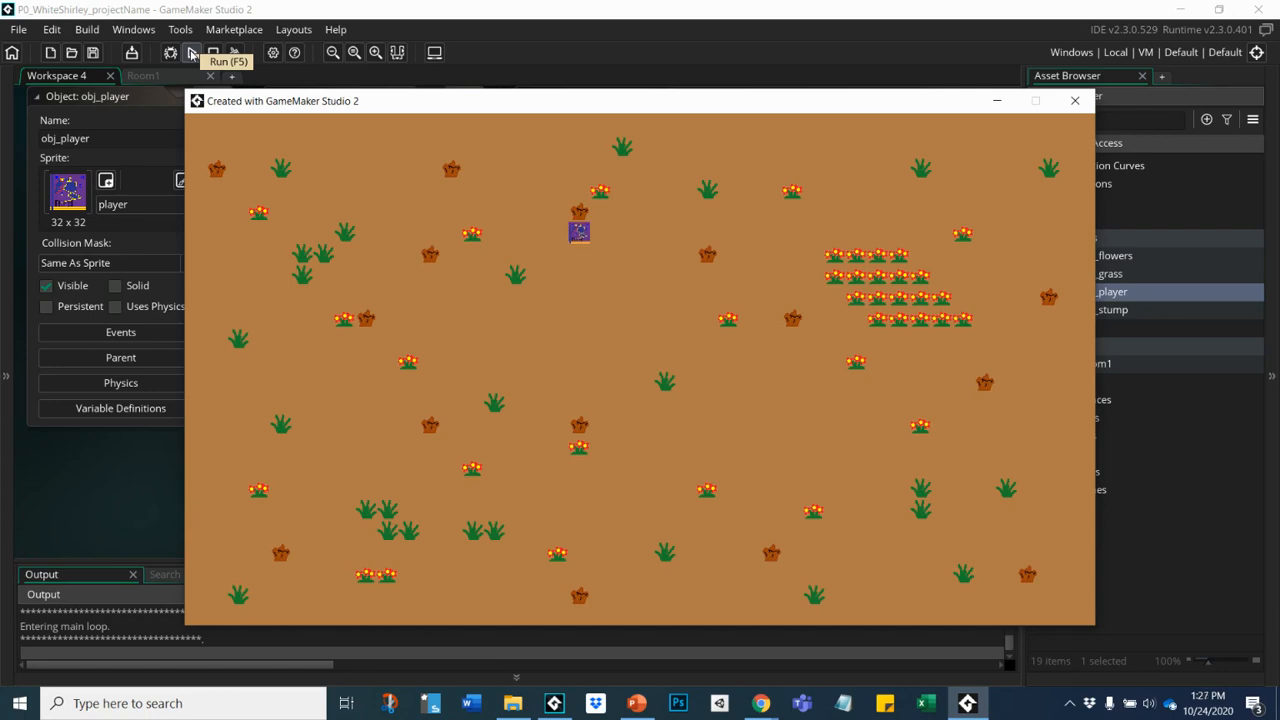
key("Down")
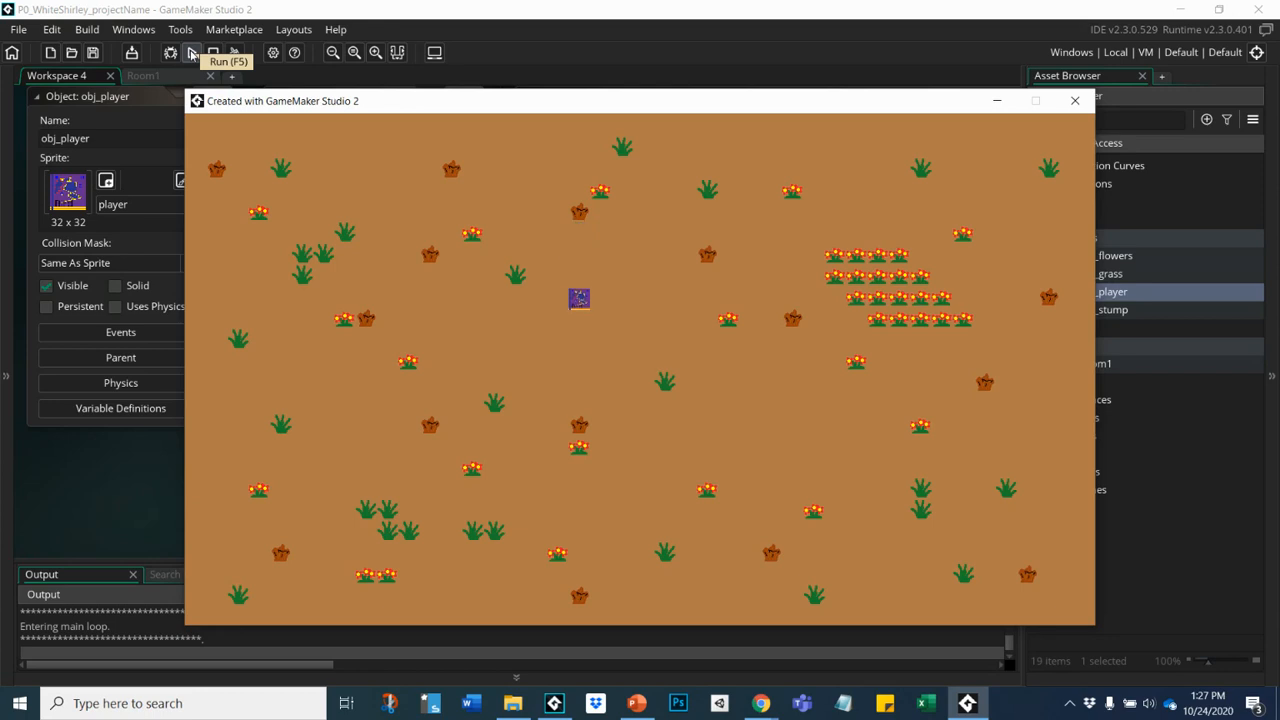
key("Up")
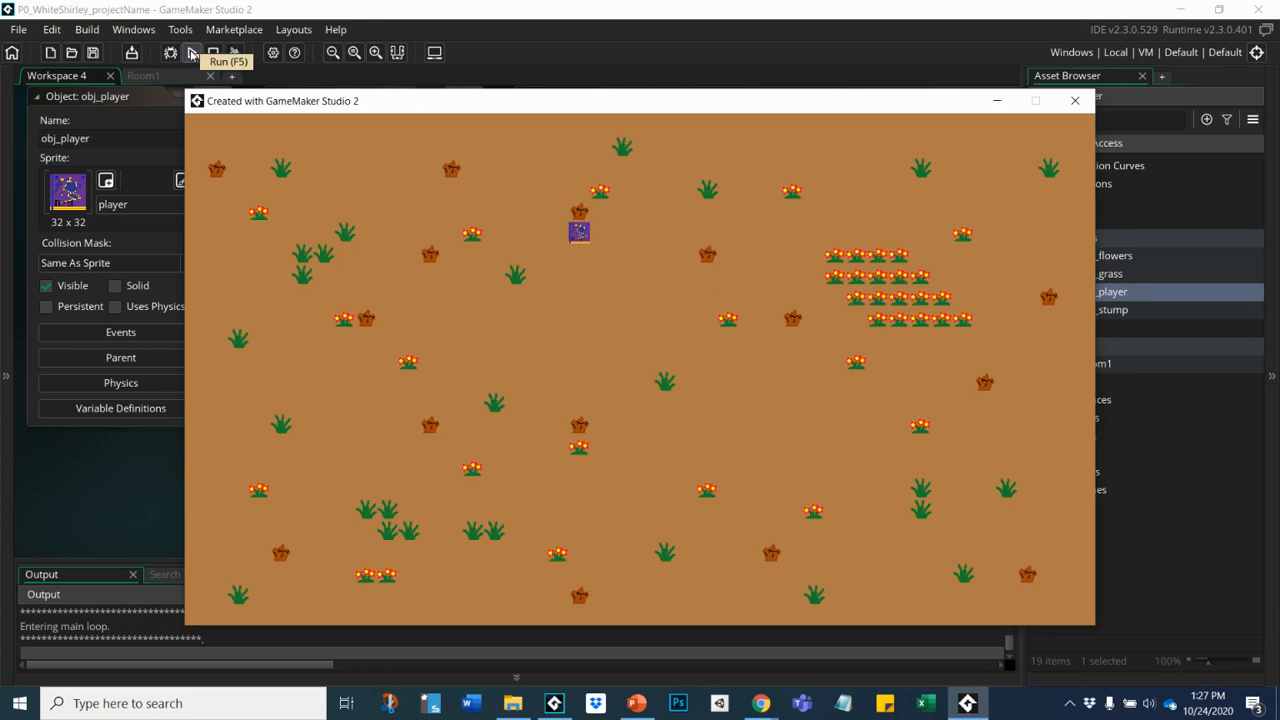
key("Right")
key("Down")
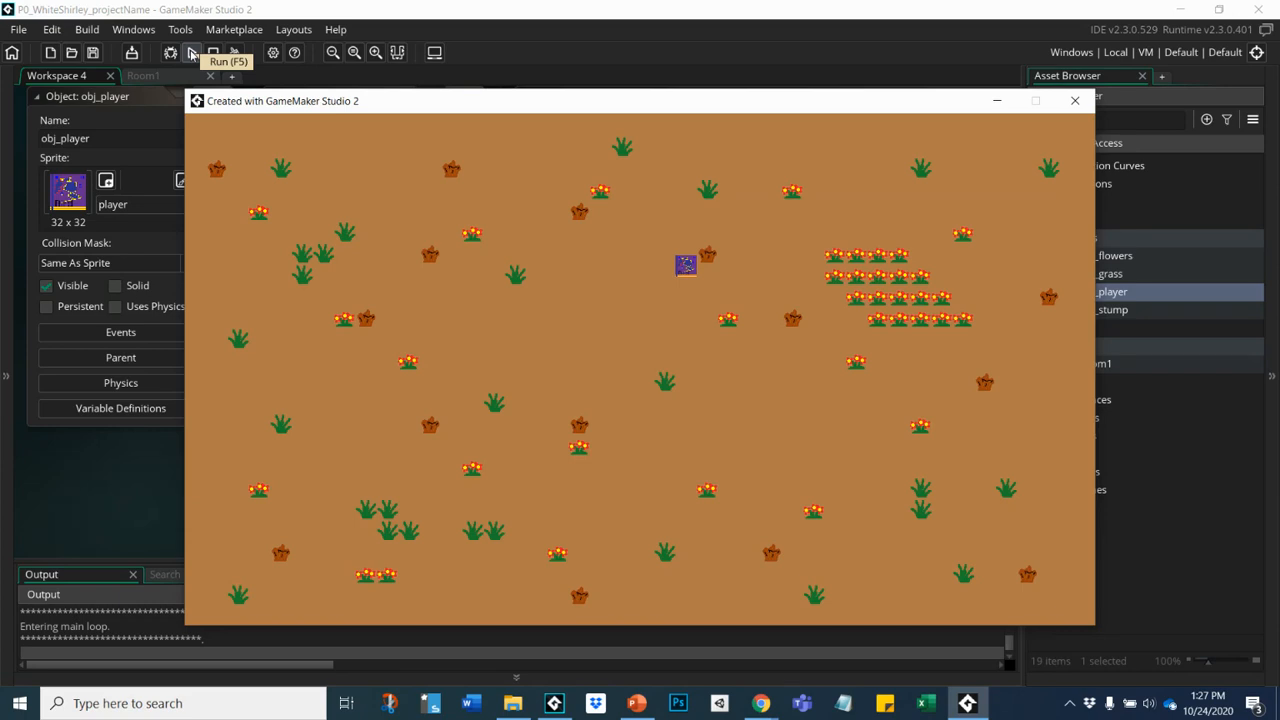
key("Left")
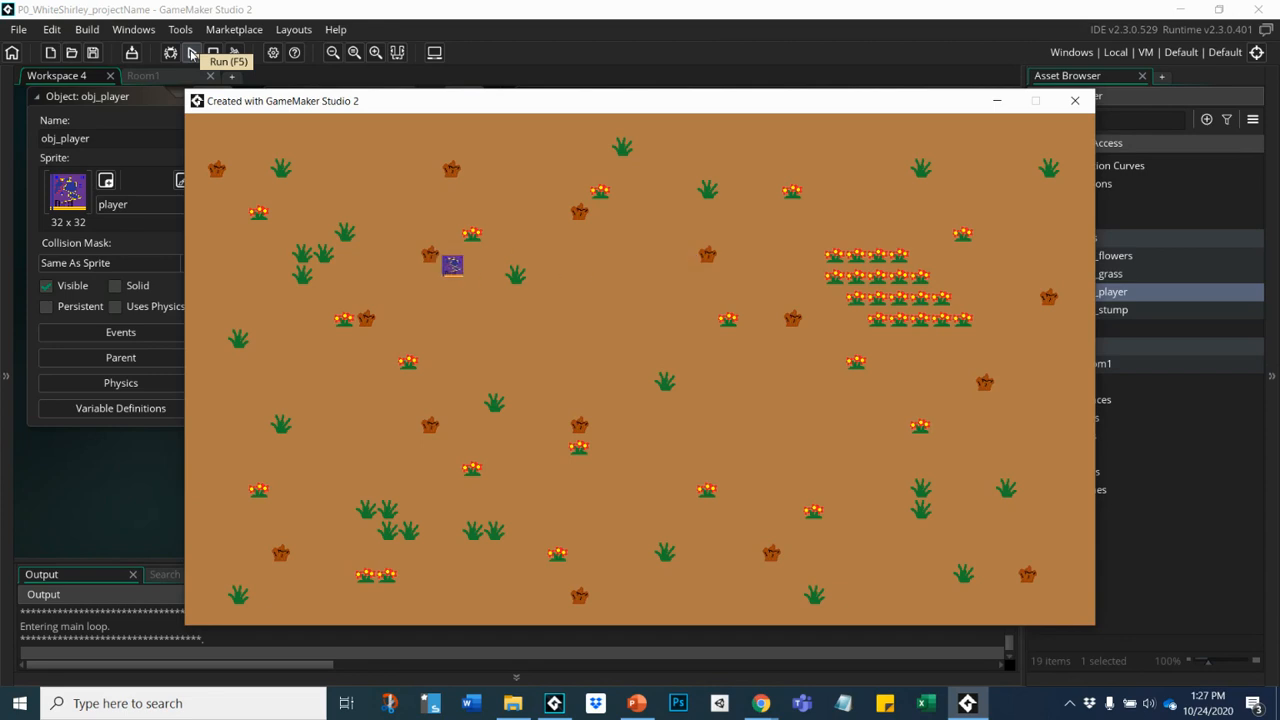
key("Up")
key("Down")
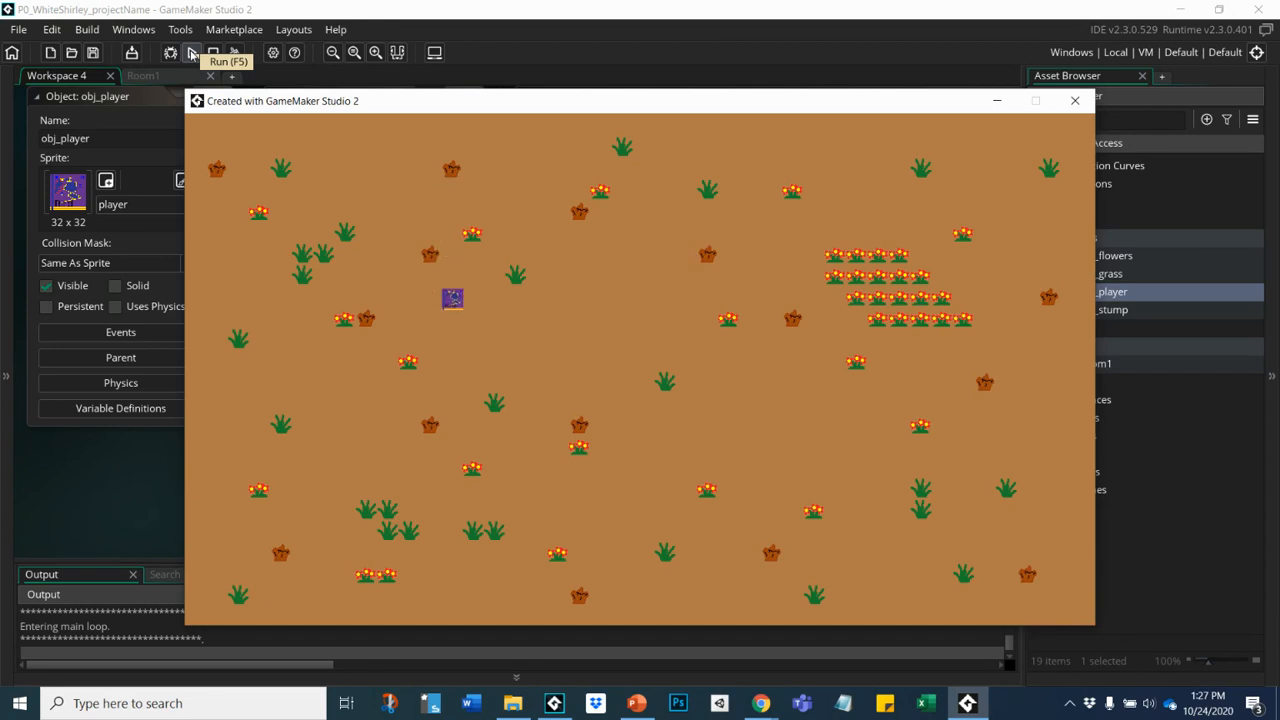
key("Down")
key("Left")
key("Down")
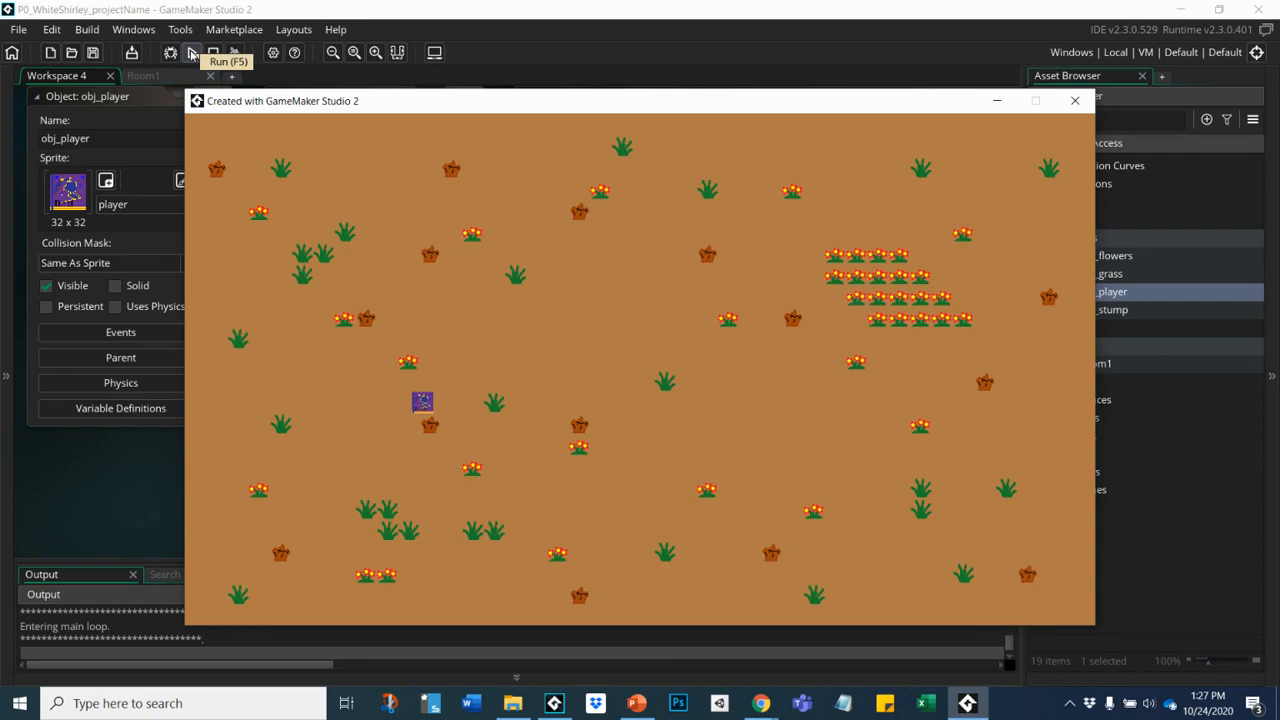
key("Right")
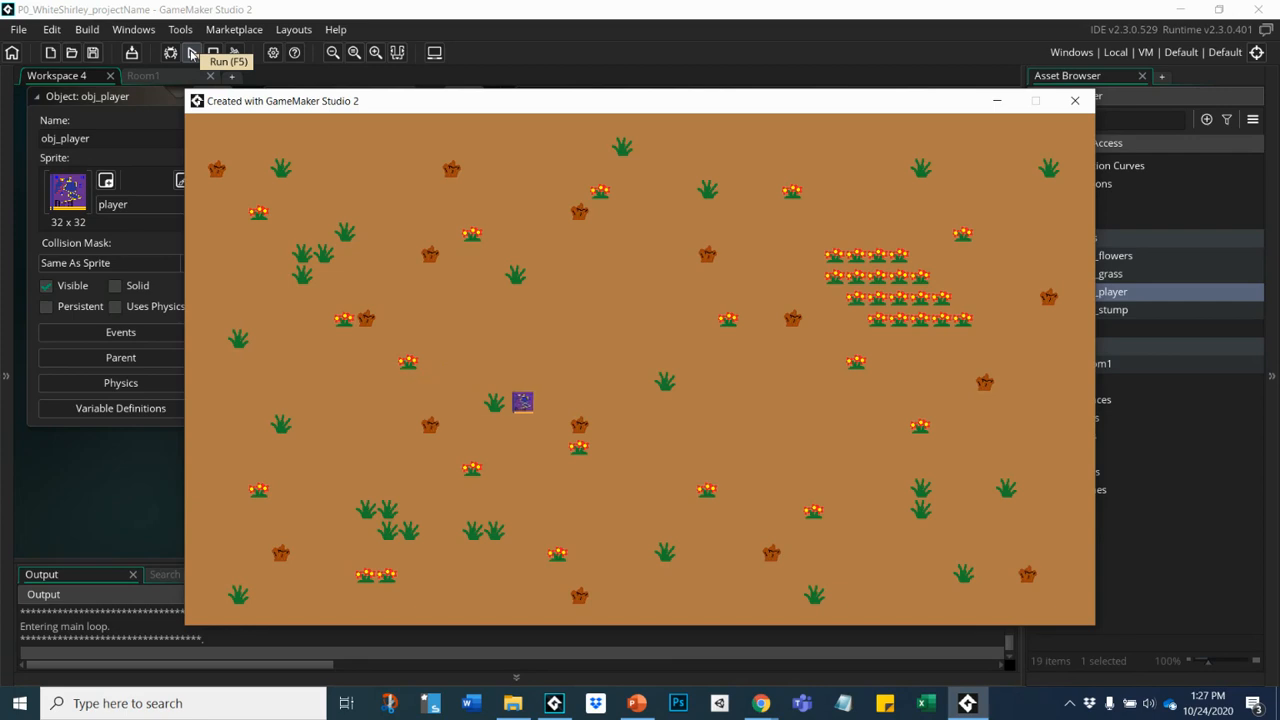
key("Down")
key("Right")
key("Left")
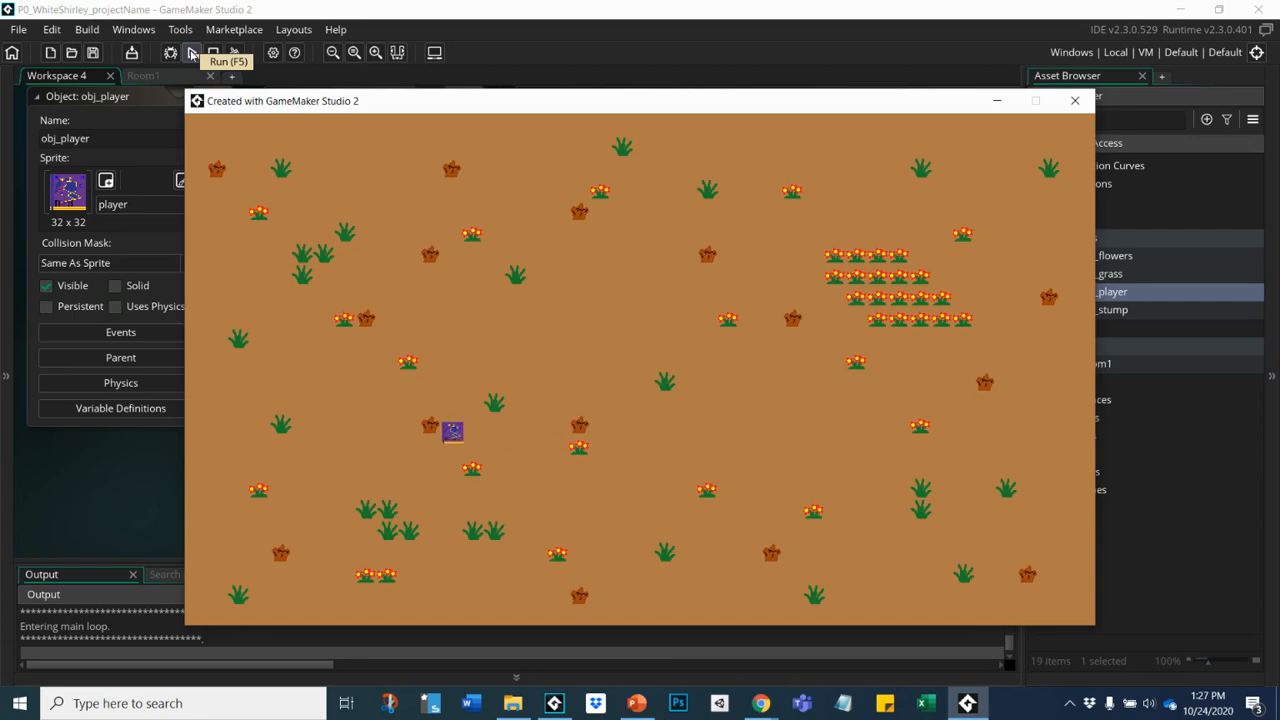
key("Up")
key("Up")
key("Left")
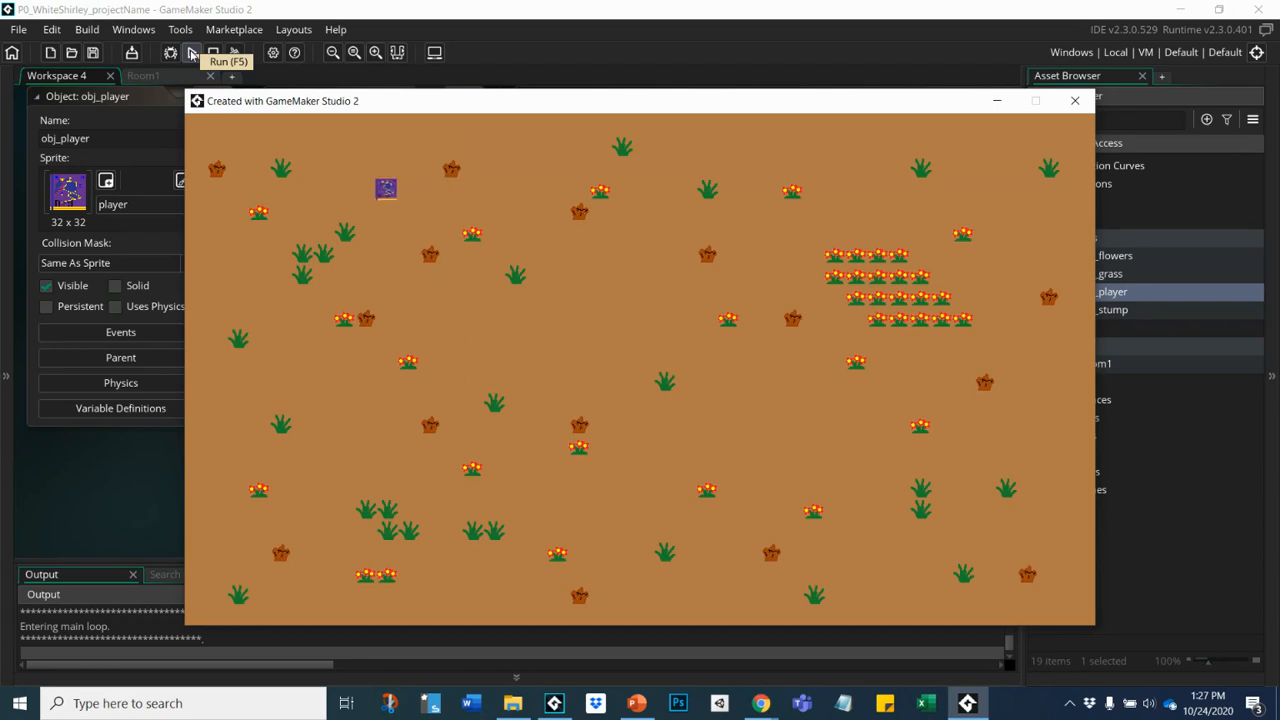
key("Right")
key("Down")
key("Right")
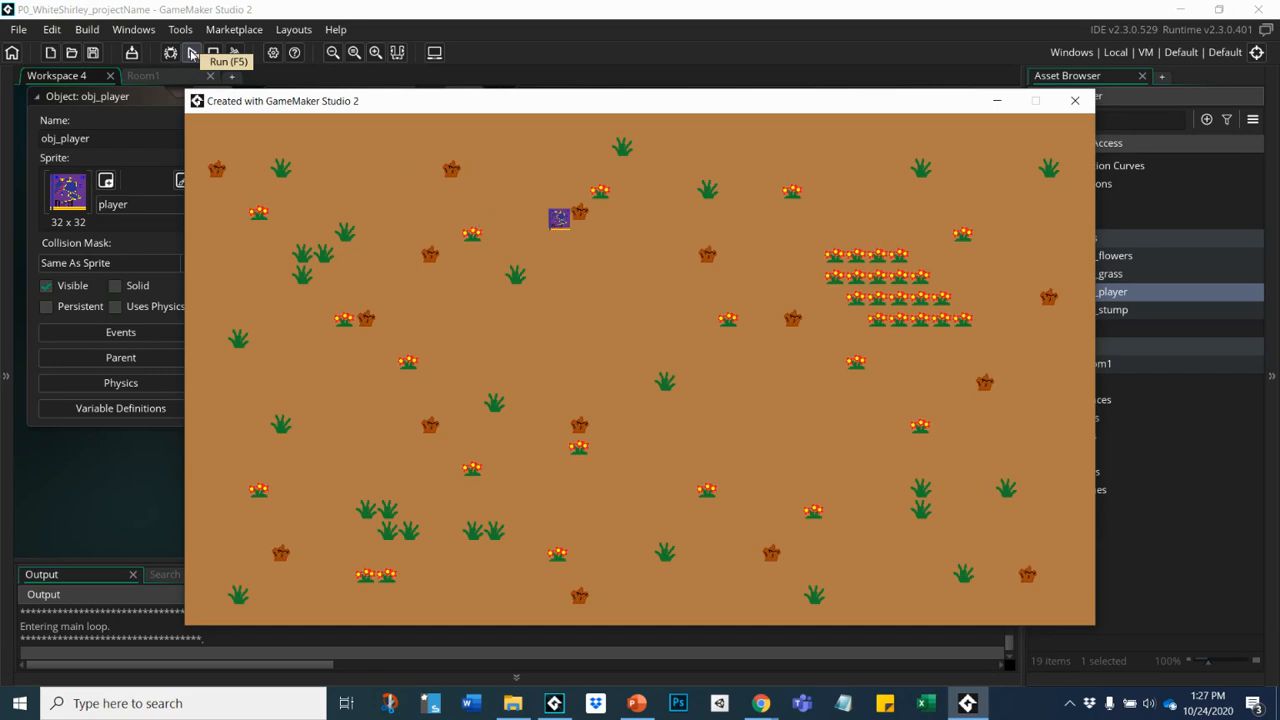
key("Down")
key("Left")
key("Up")
key("Left")
key("Left")
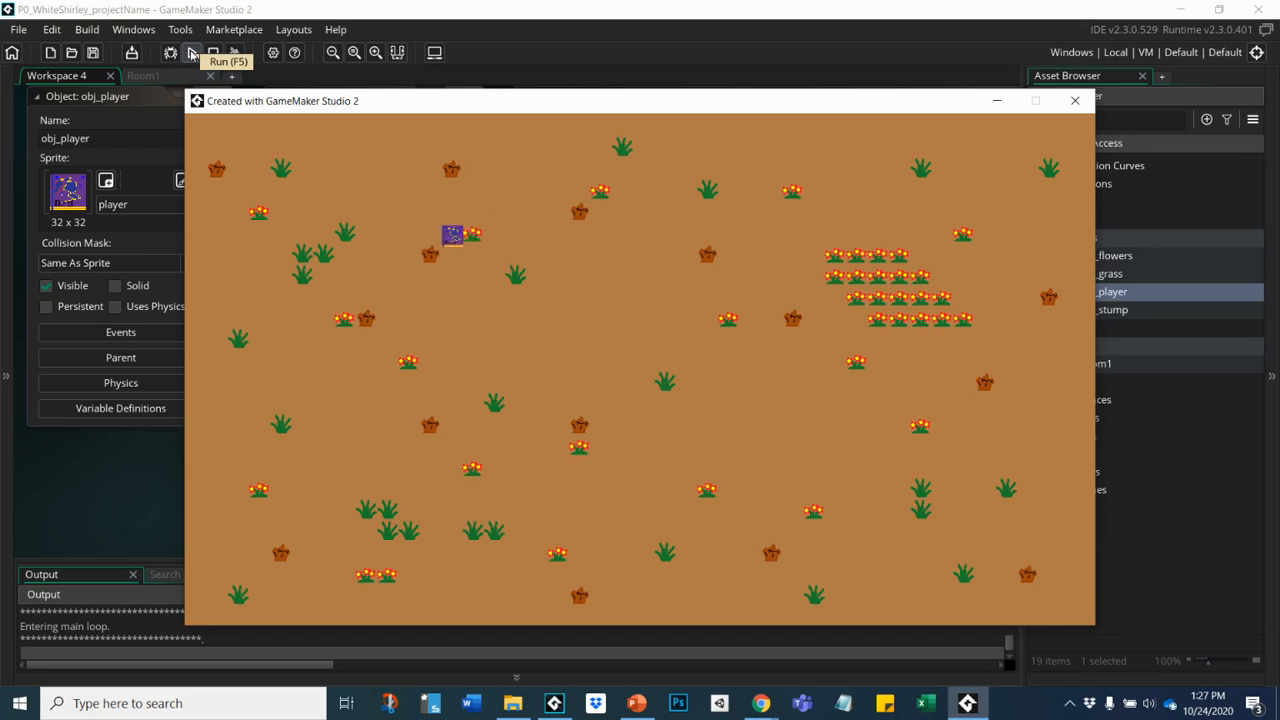
key("Up")
key("Left")
key("Down")
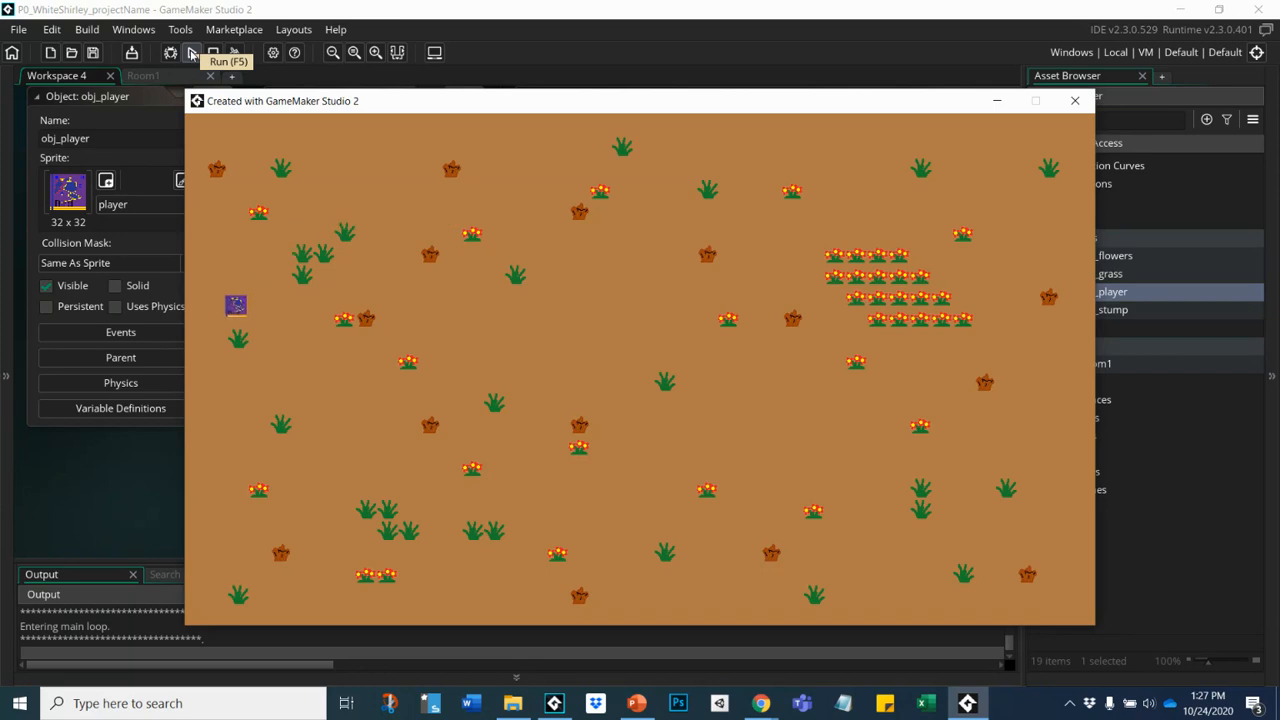
key("Down")
key("Right")
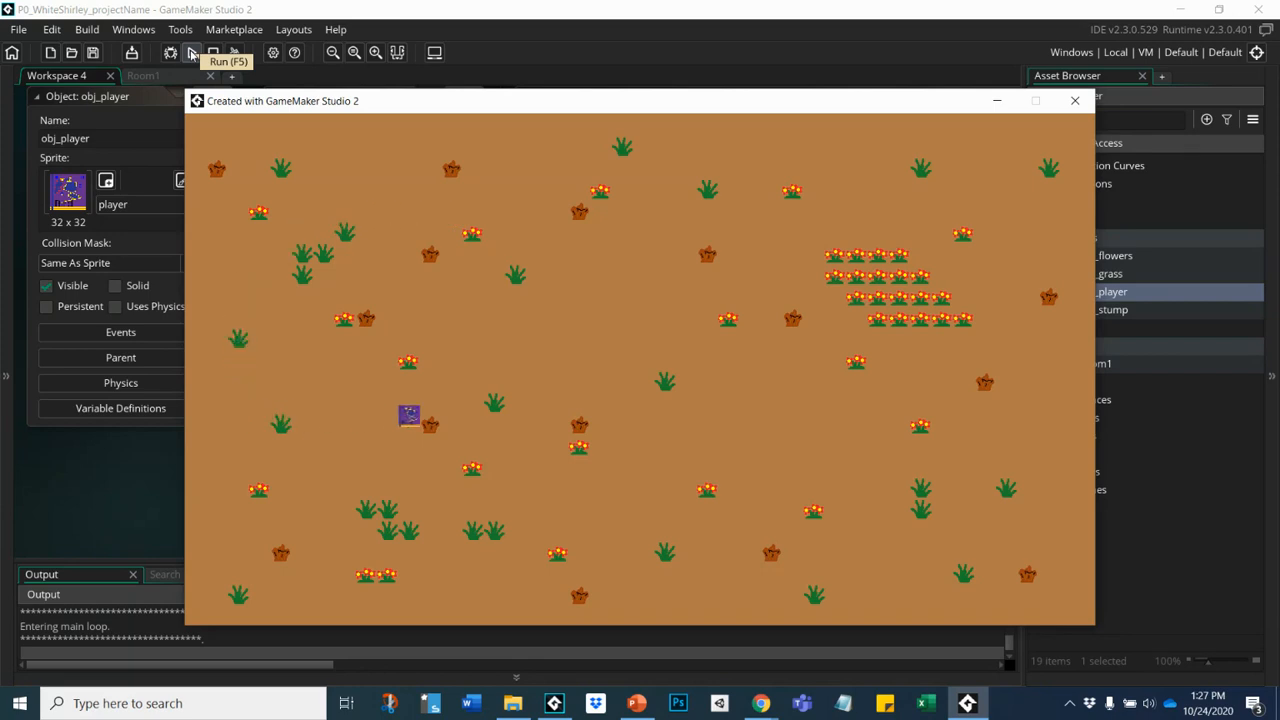
key("Up")
key("Right")
key("Down")
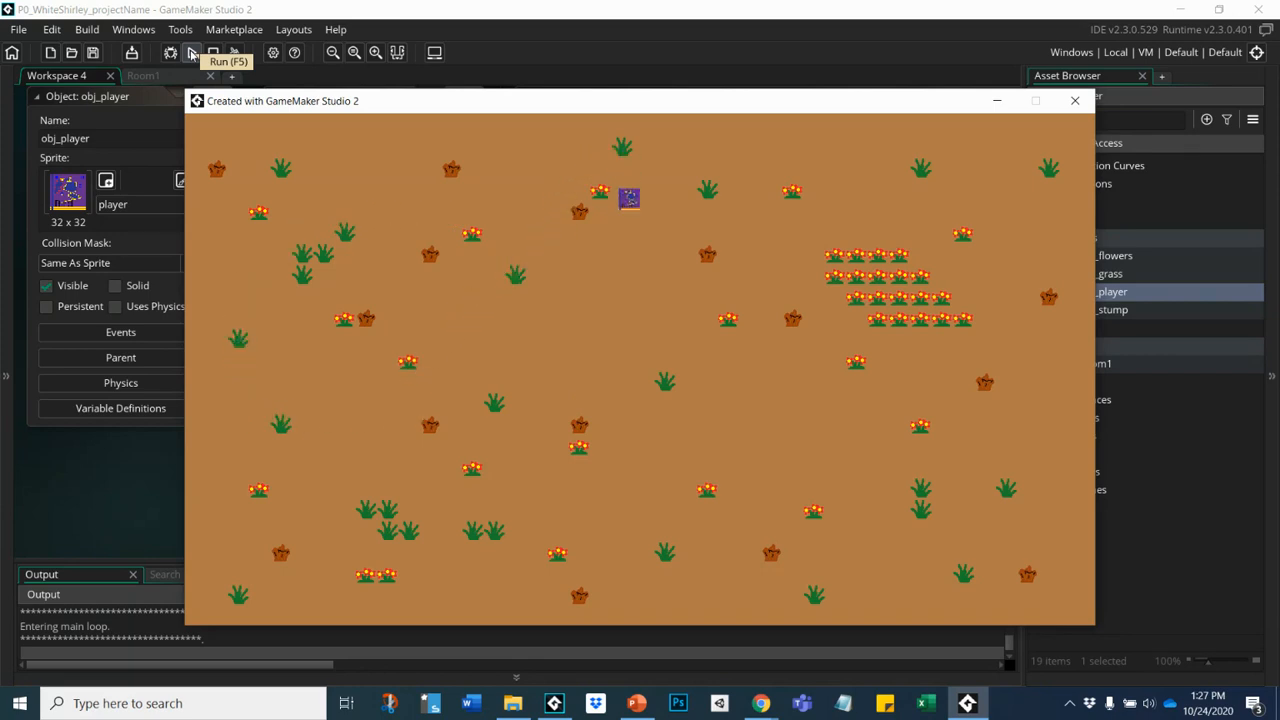
key("Down")
key("Right")
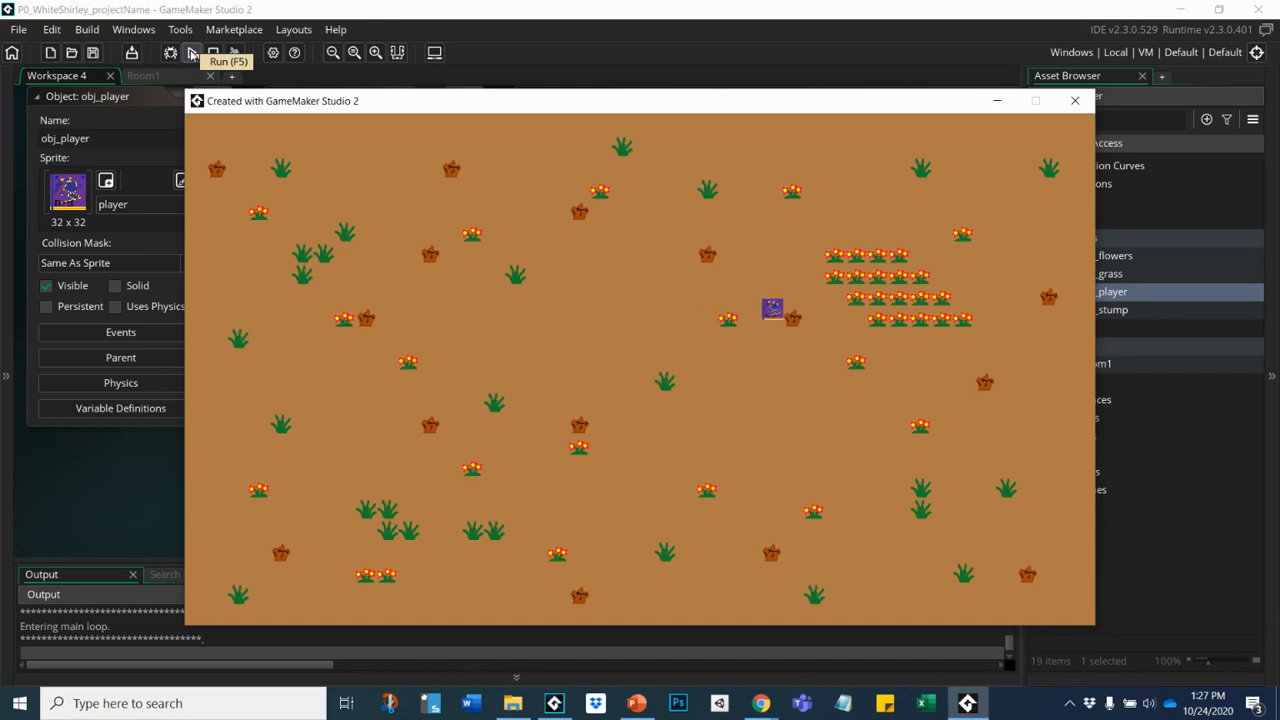
key("Up")
key("Right")
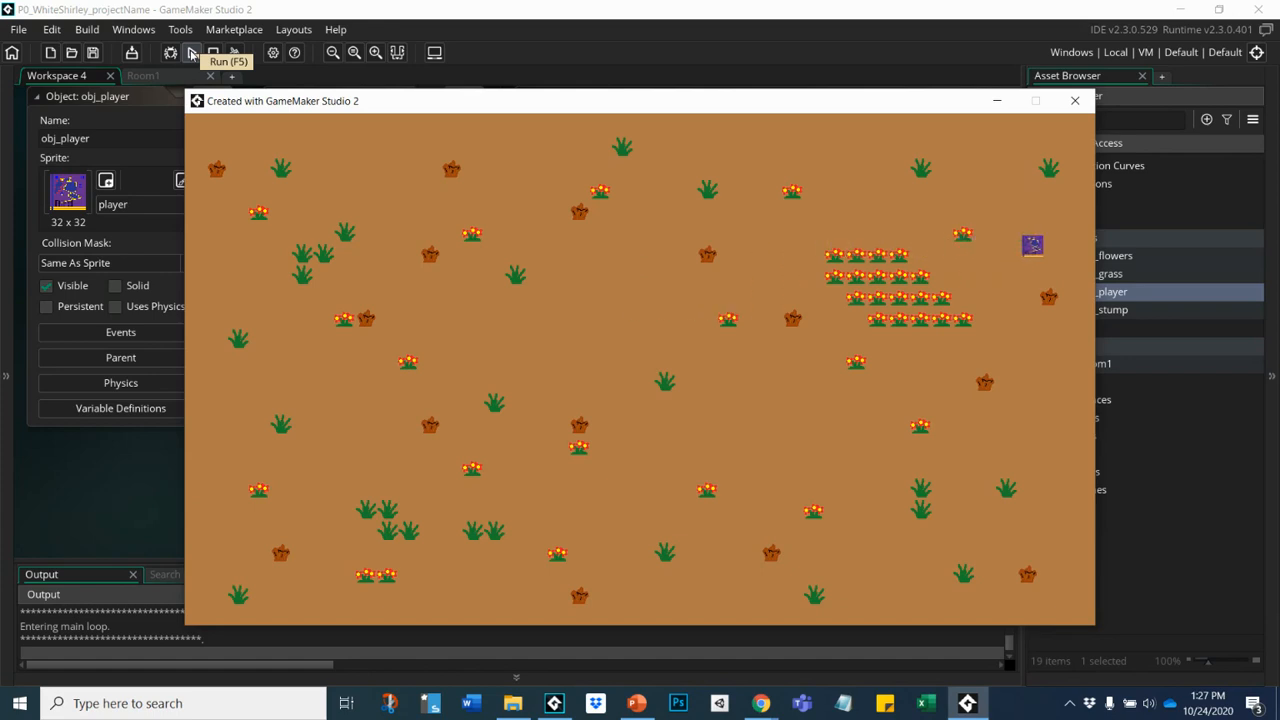
key("Right")
key("Left")
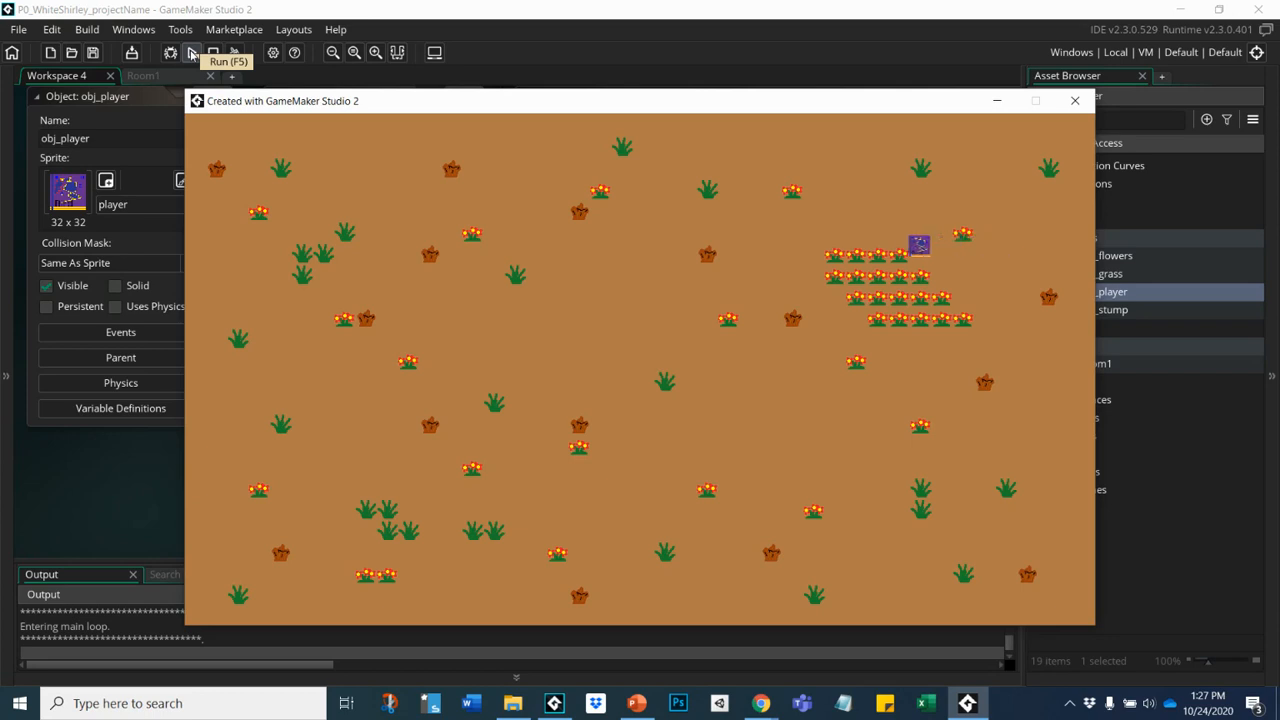
key("Up")
key("Up")
key("Down")
key("Left")
key("Down")
key("Down")
key("Up")
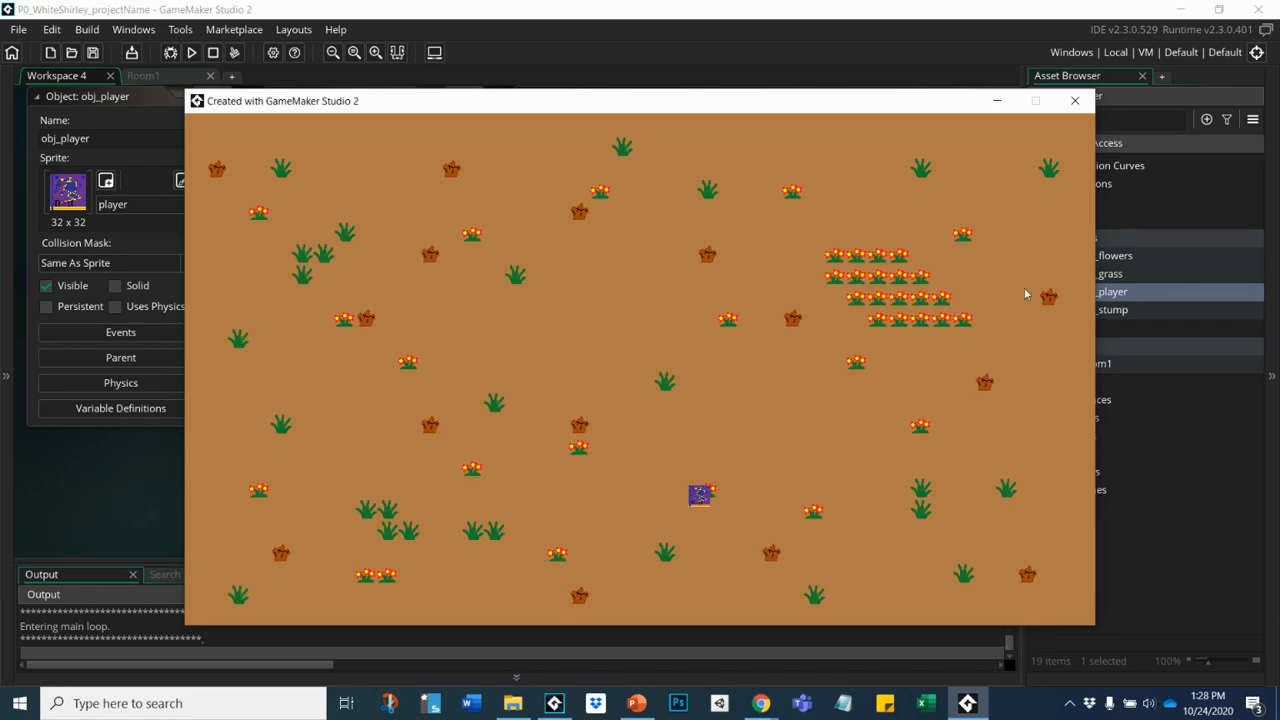
left_click(1077, 101)
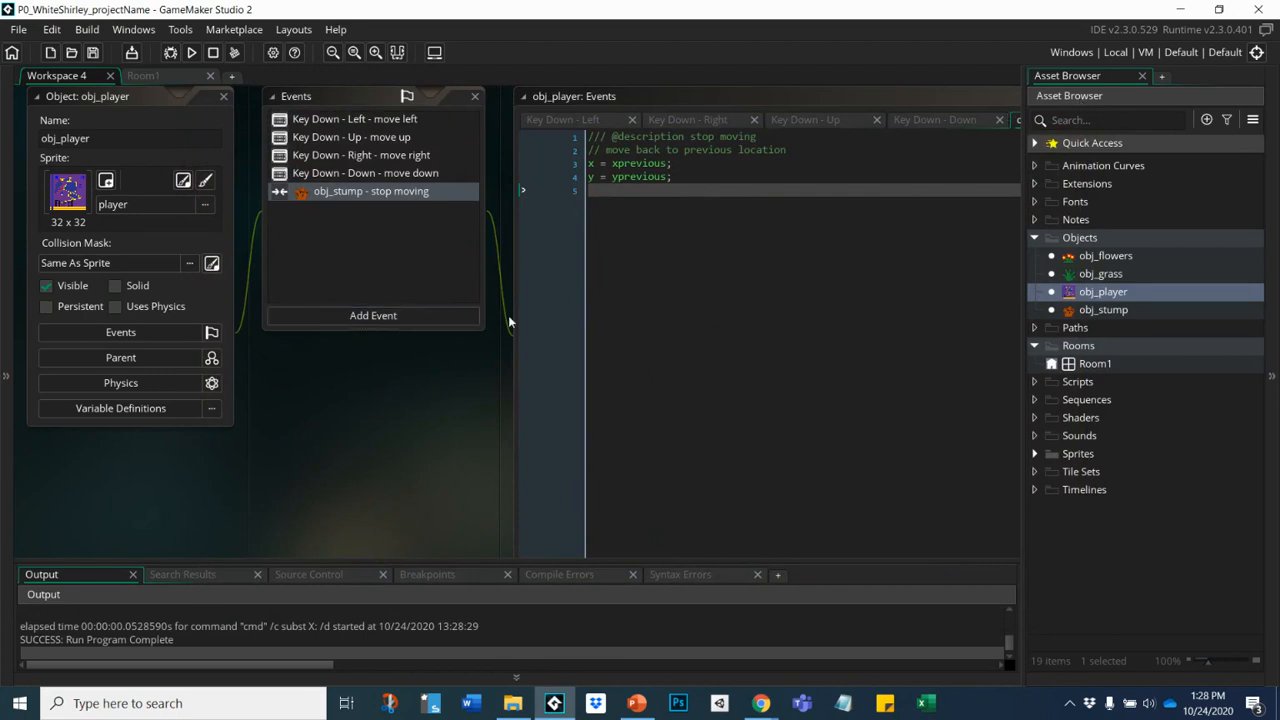
- Expand the Sprites group and create a new object named obj_boundary in the Objects group
left_click(1035, 453)
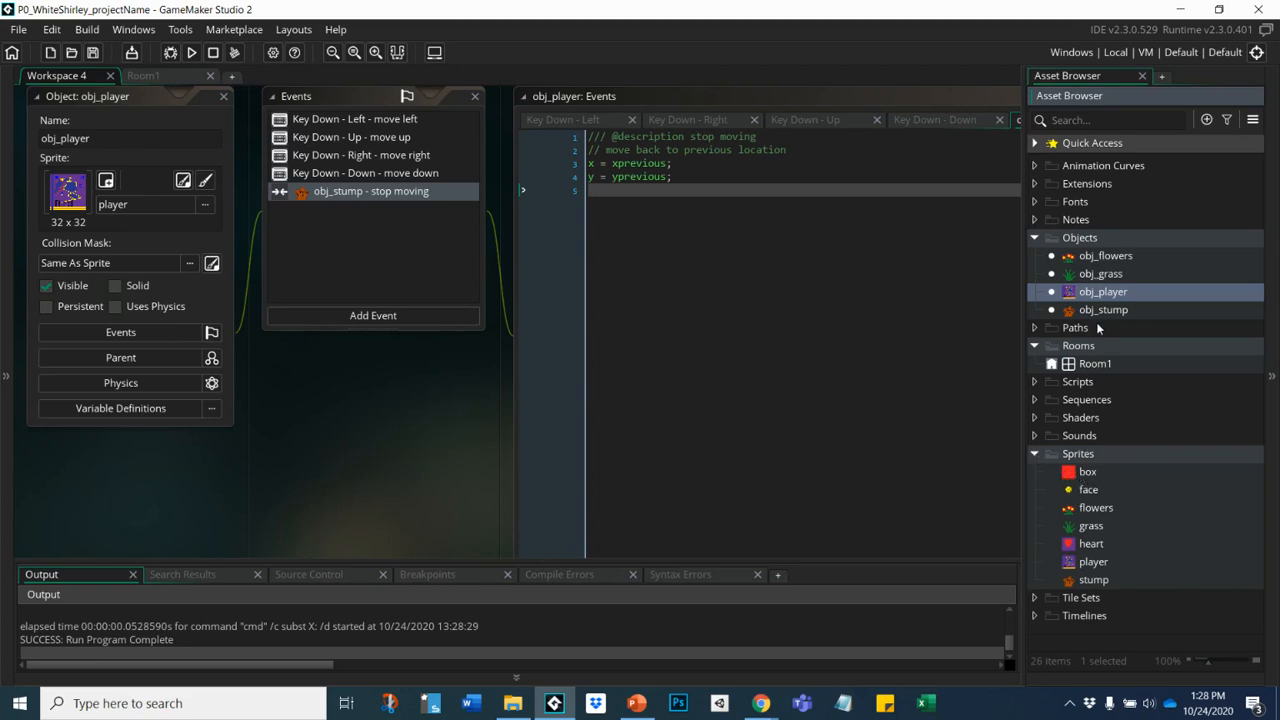
right_click(1090, 238)
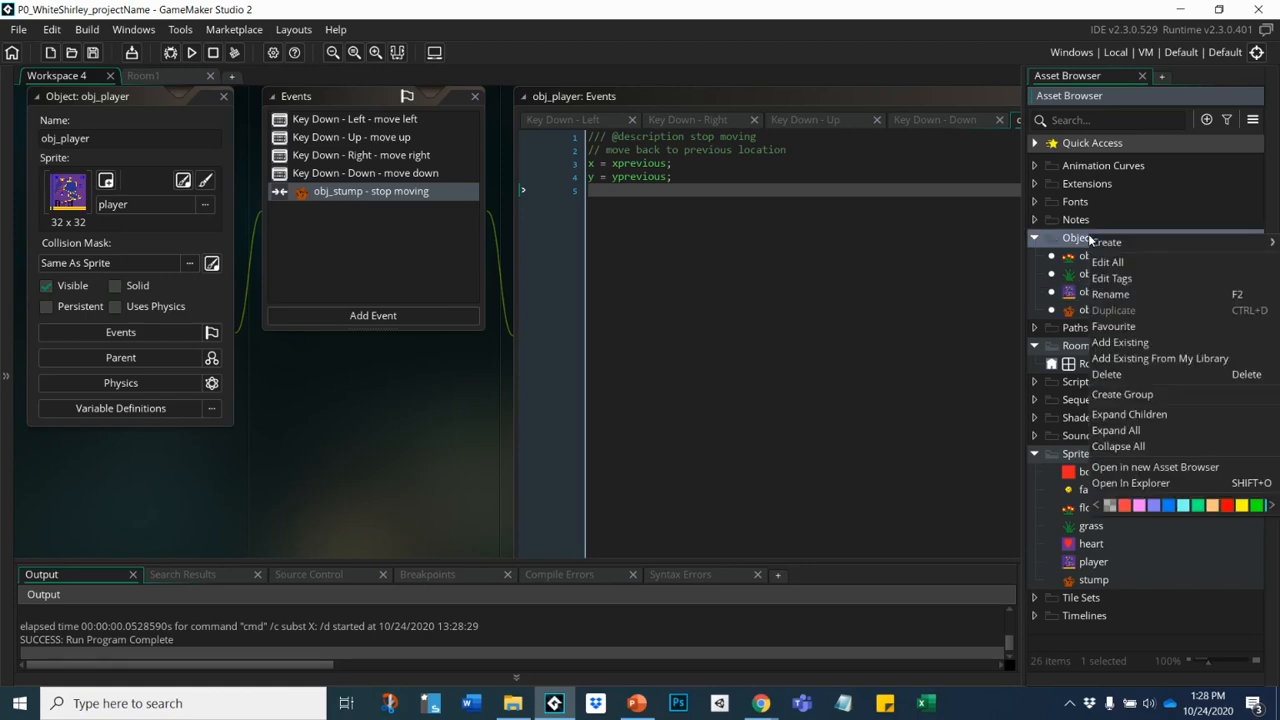
mouse_move(1105, 243)
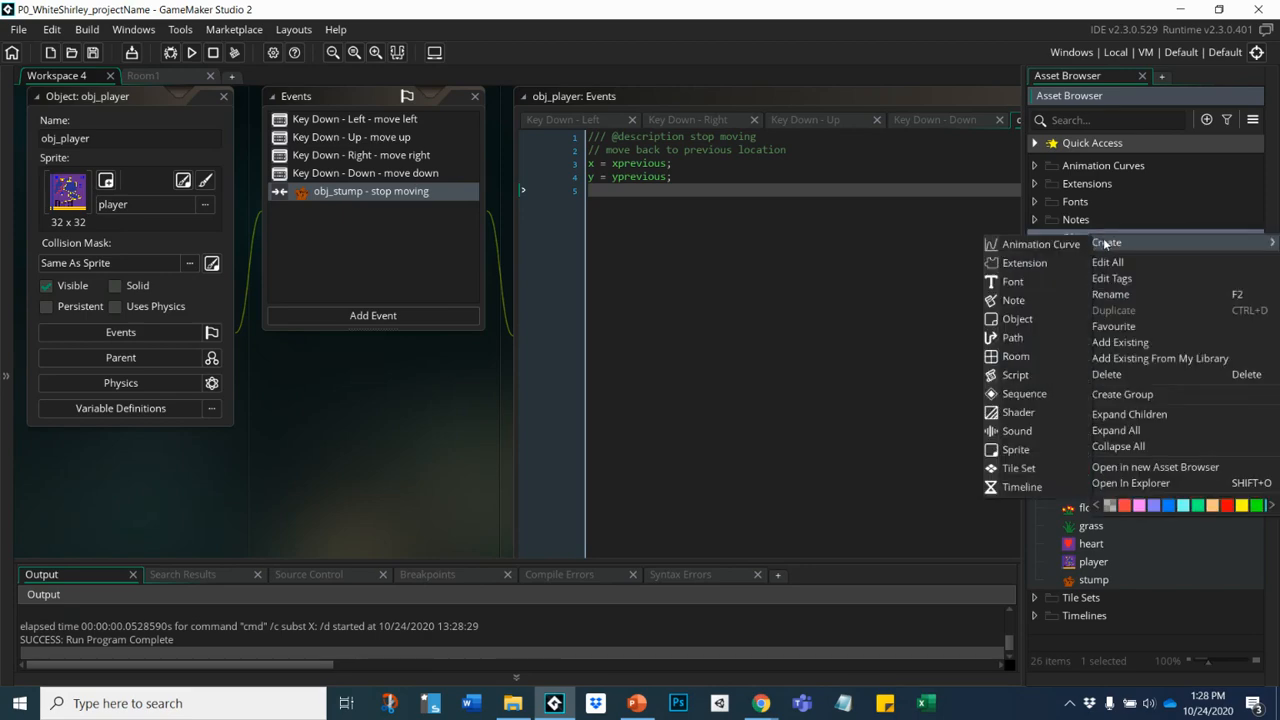
left_click(1016, 319)
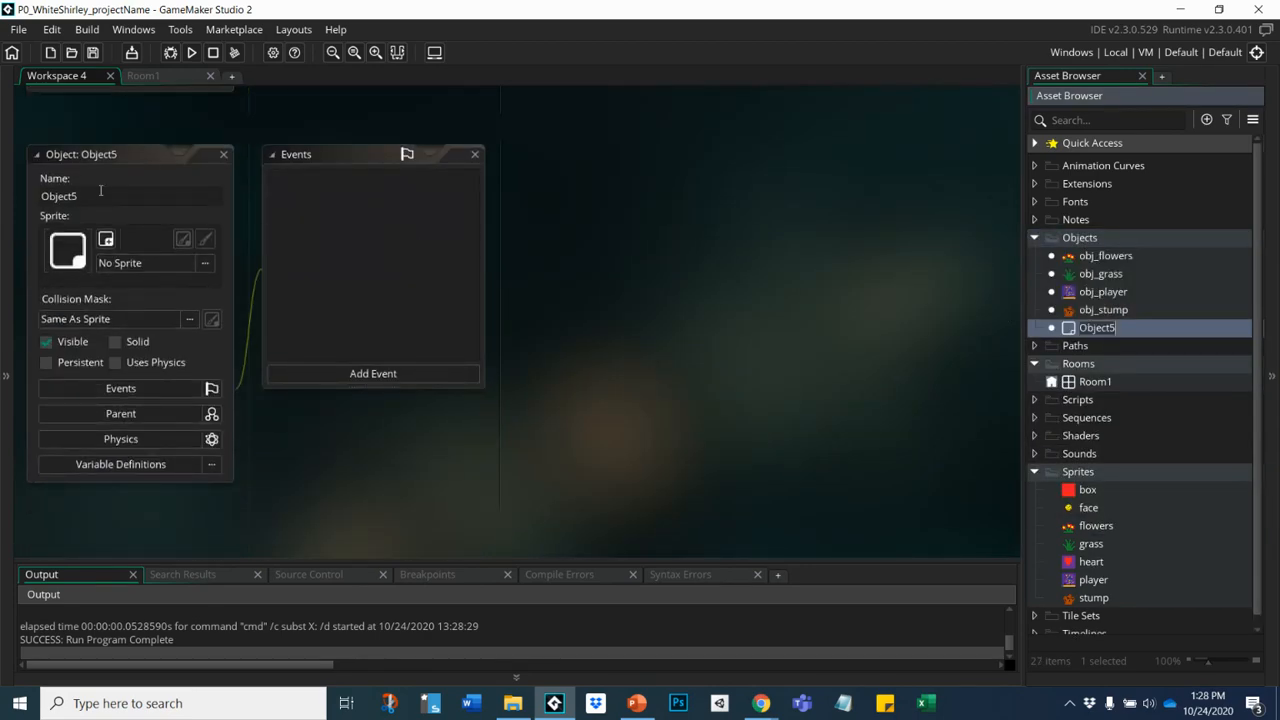
left_click(88, 193)
key("ctrl+a")
type("obj")
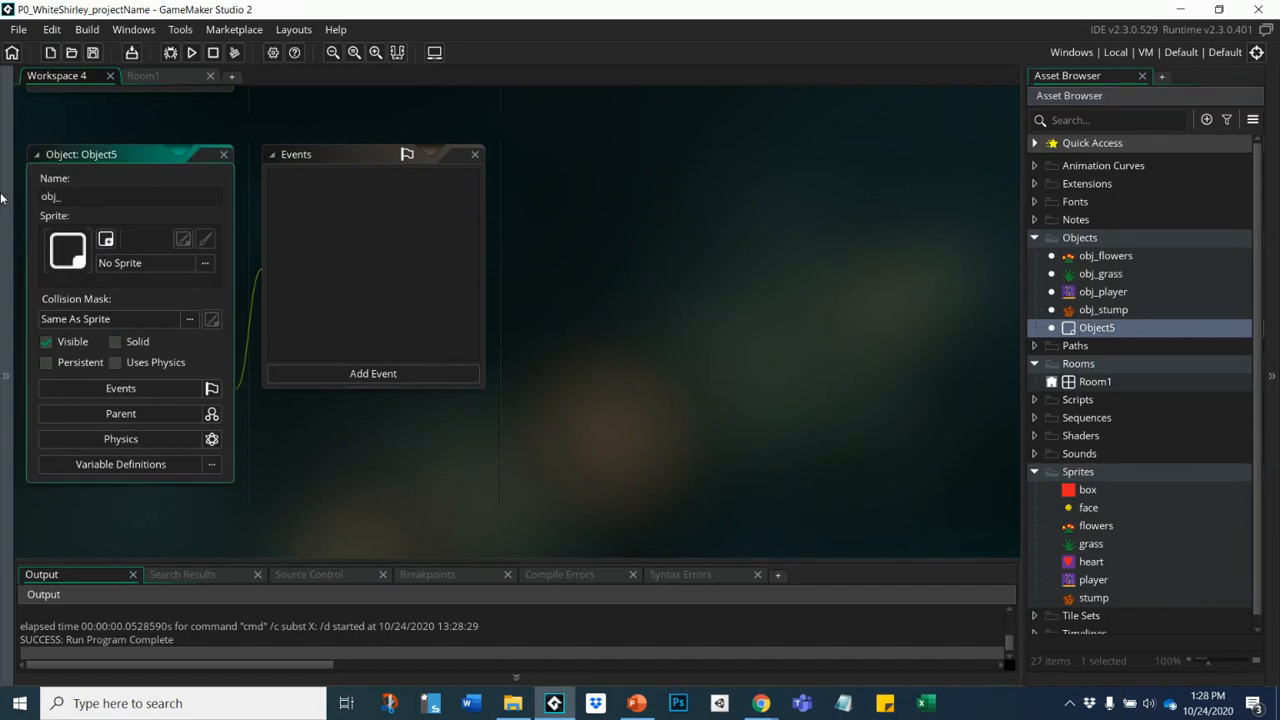
type("_boundary")
- Assign the box sprite to obj_boundary
left_click(133, 264)
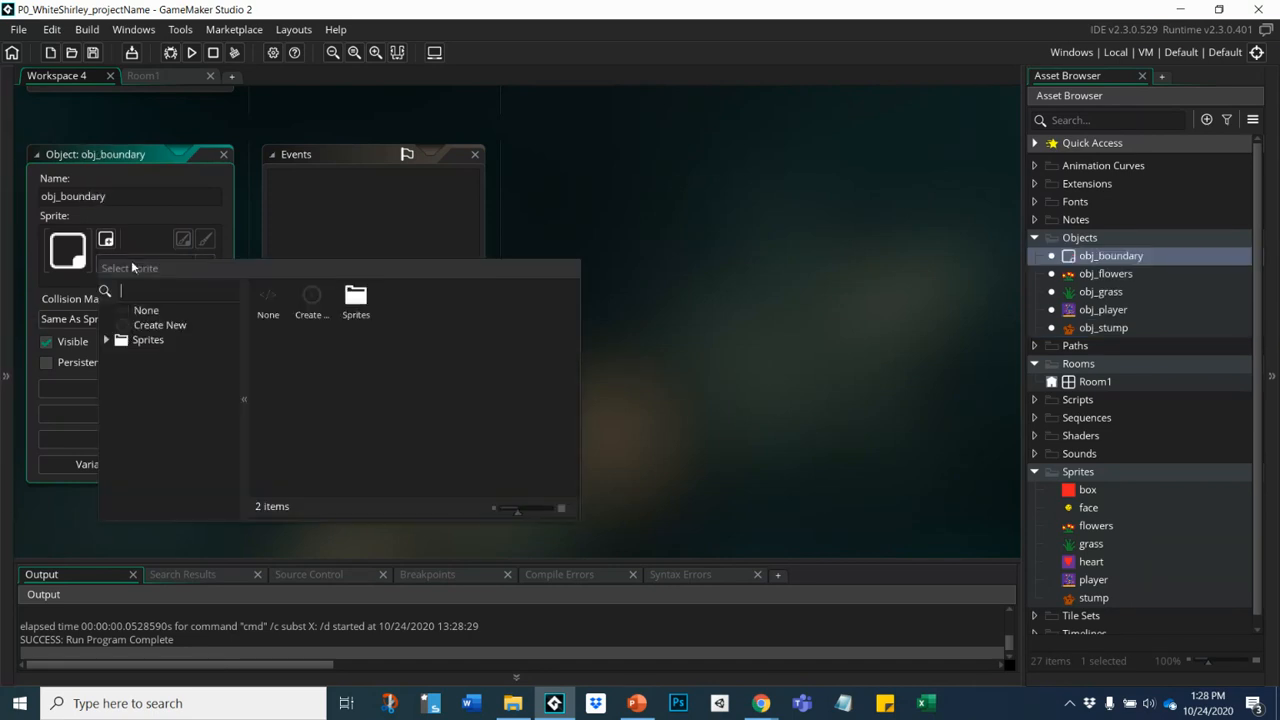
double_click(355, 297)
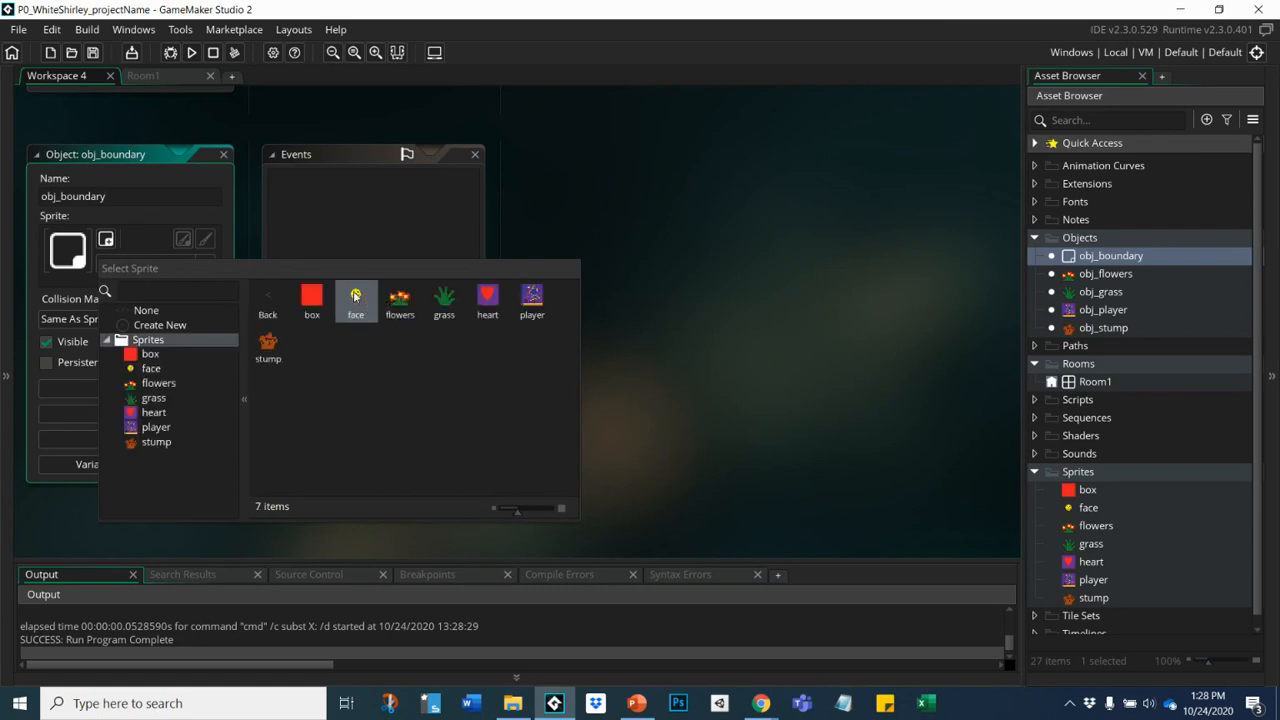
double_click(311, 300)
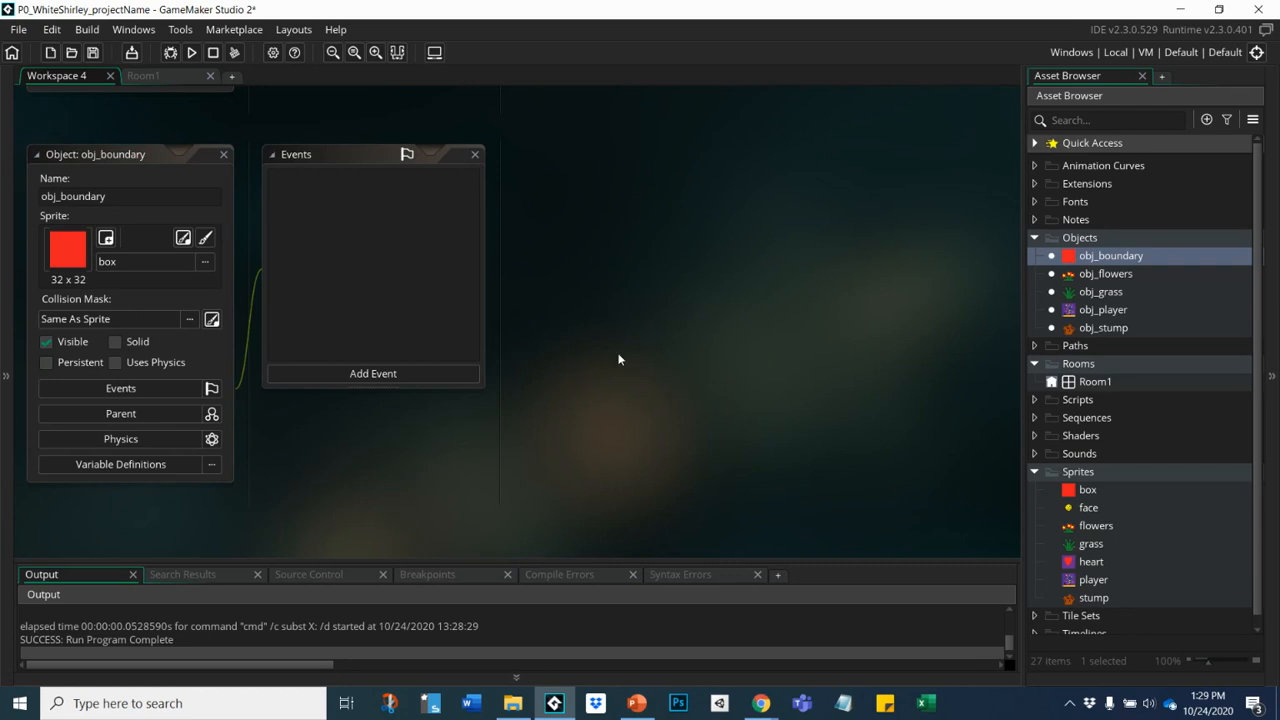
- Add a collision event with obj_boundary to obj_player and set its description to "stop"
left_click(1122, 315)
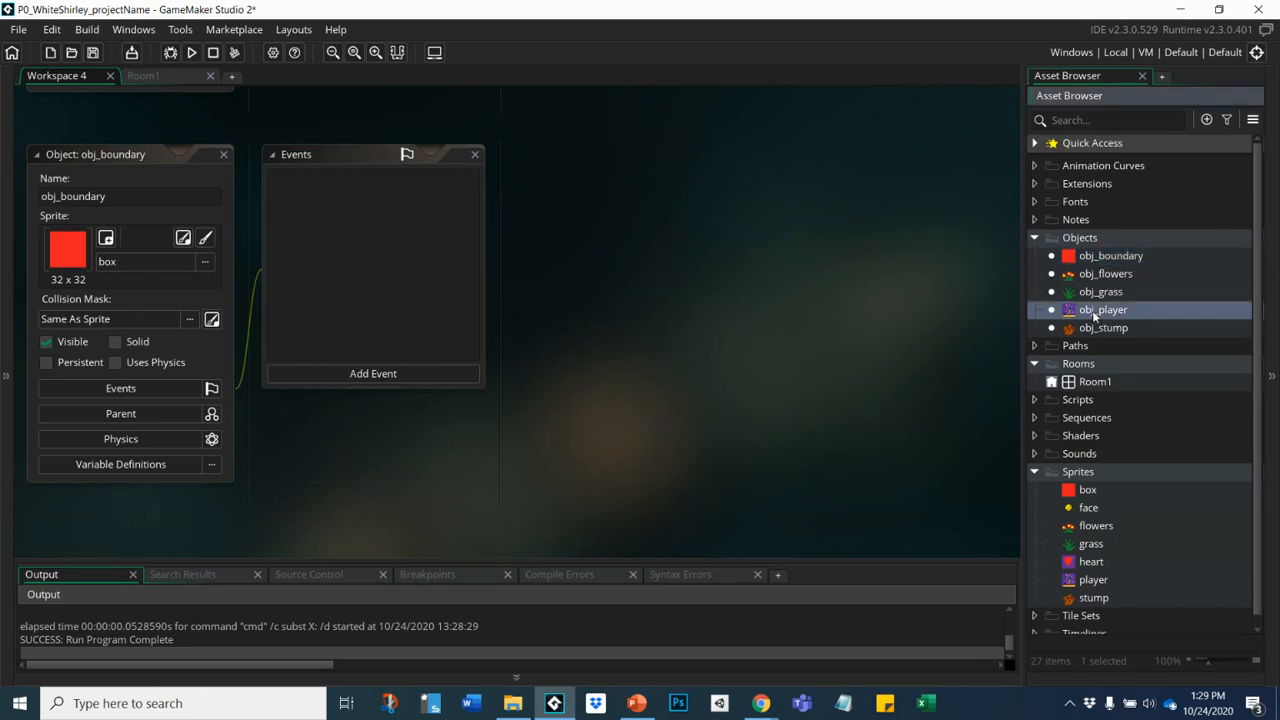
double_click(1120, 312)
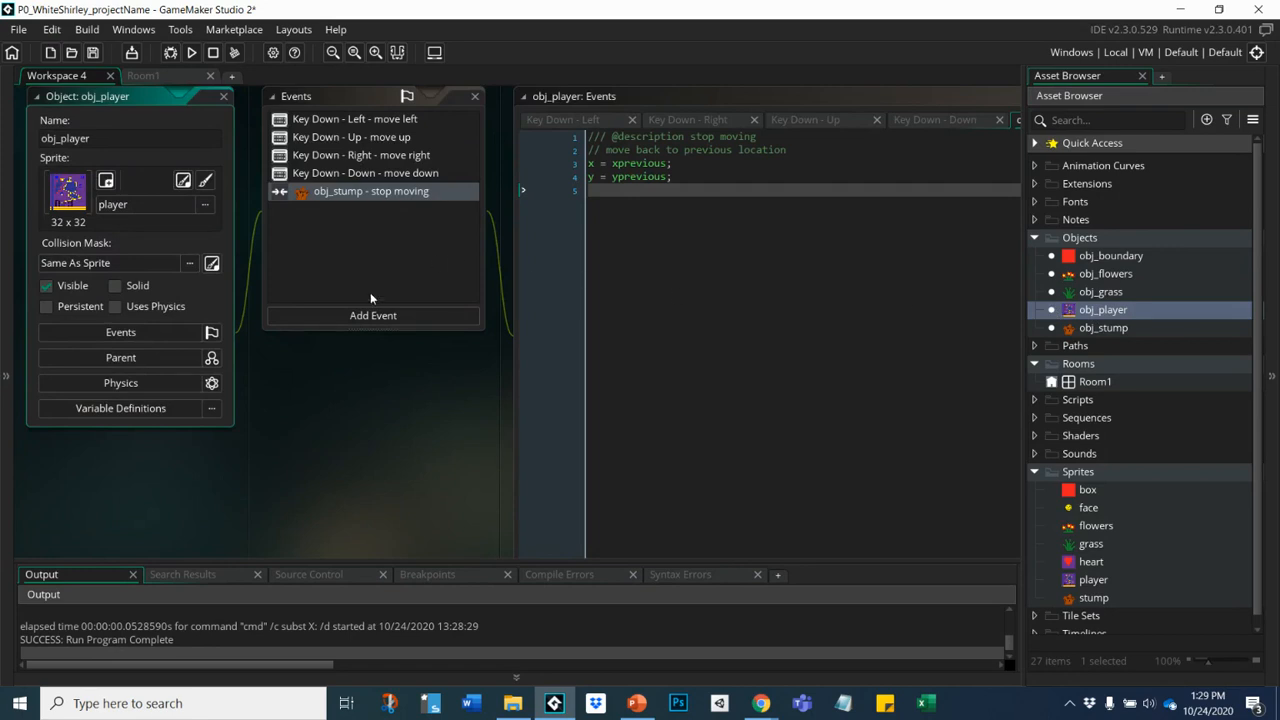
left_click(363, 316)
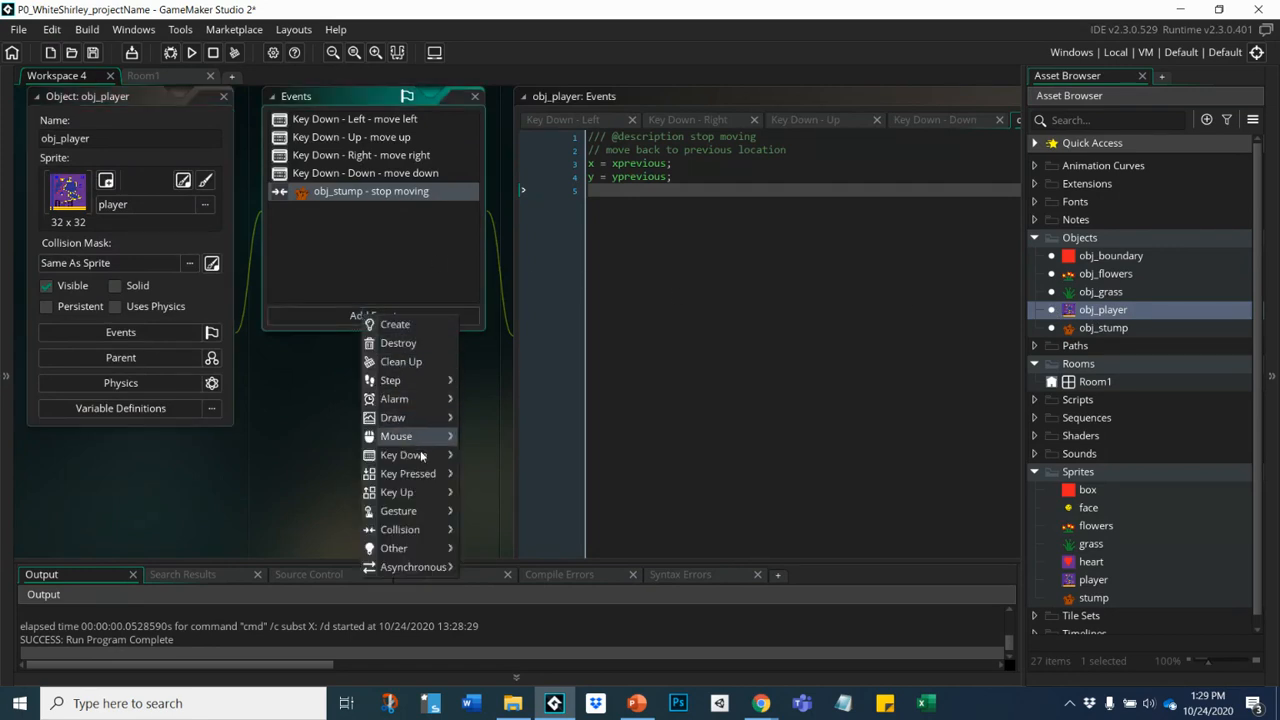
mouse_move(421, 456)
mouse_move(425, 530)
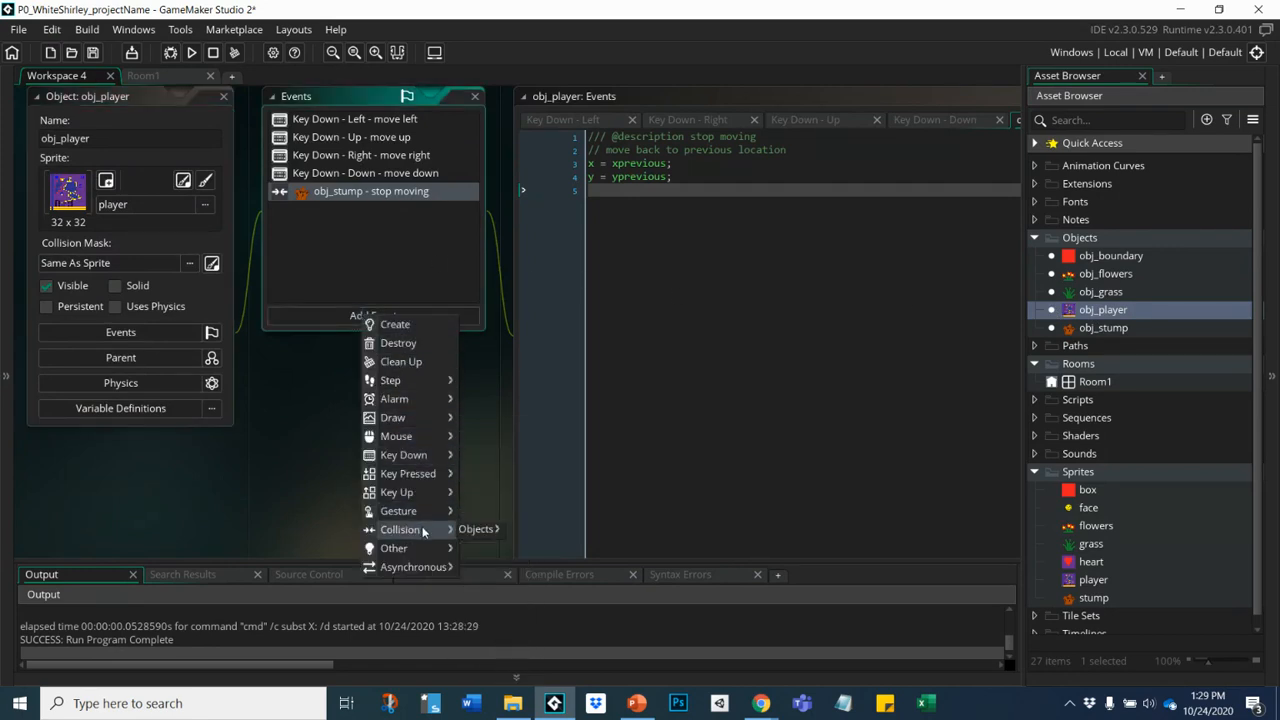
mouse_move(496, 541)
left_click(545, 530)
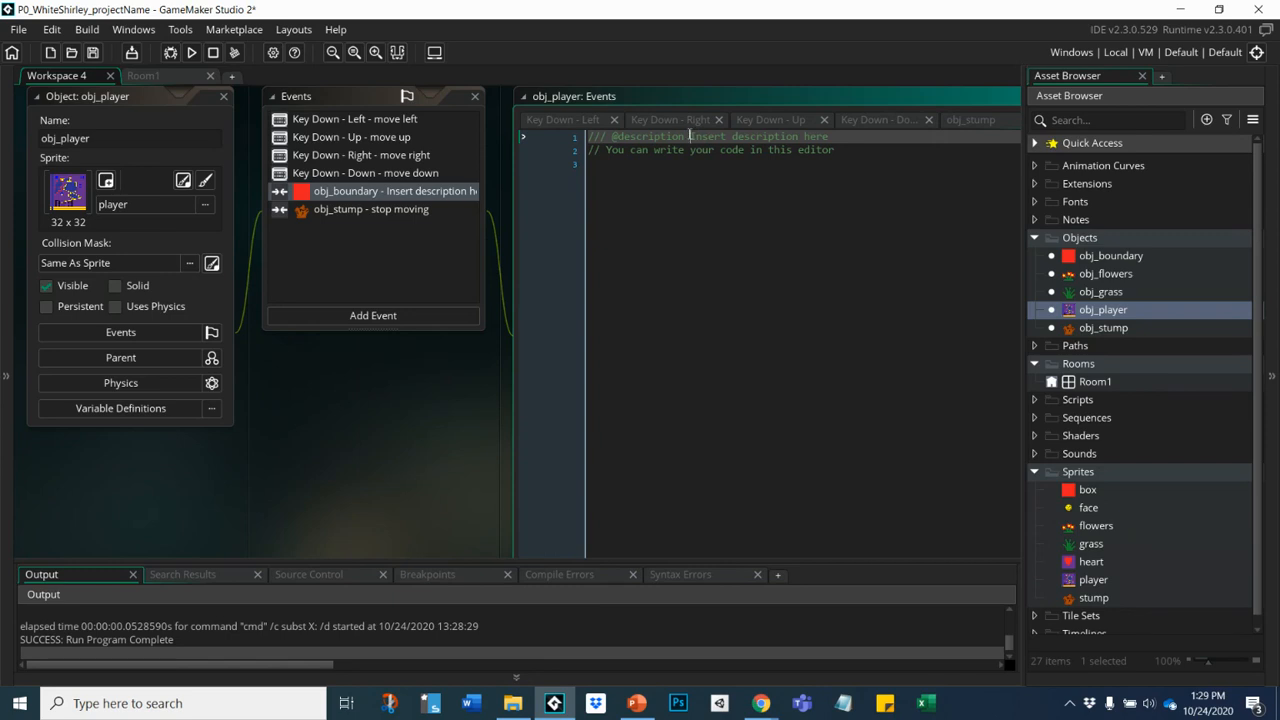
left_click_drag(689, 136, 843, 140)
type("stop")
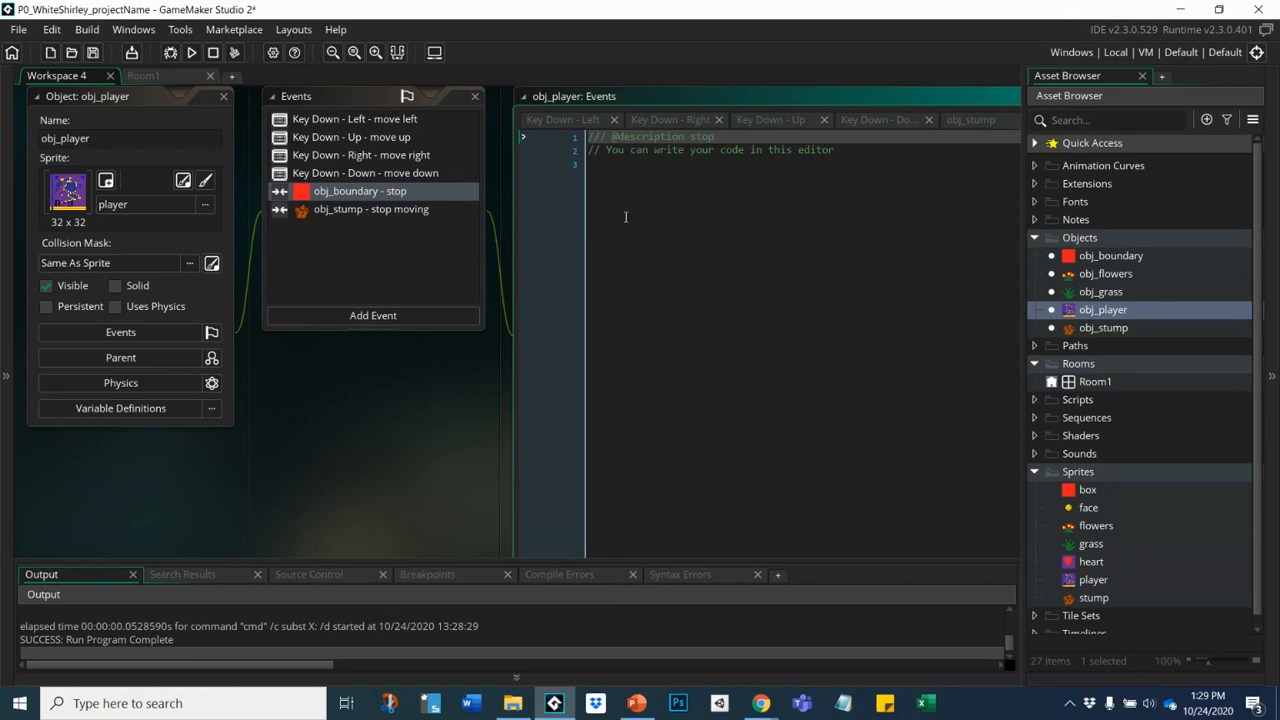
- Copy the comment and the xprevious and yprevious lines from the obj_stump event over the placeholder comment in the obj_boundary event
left_click(355, 213)
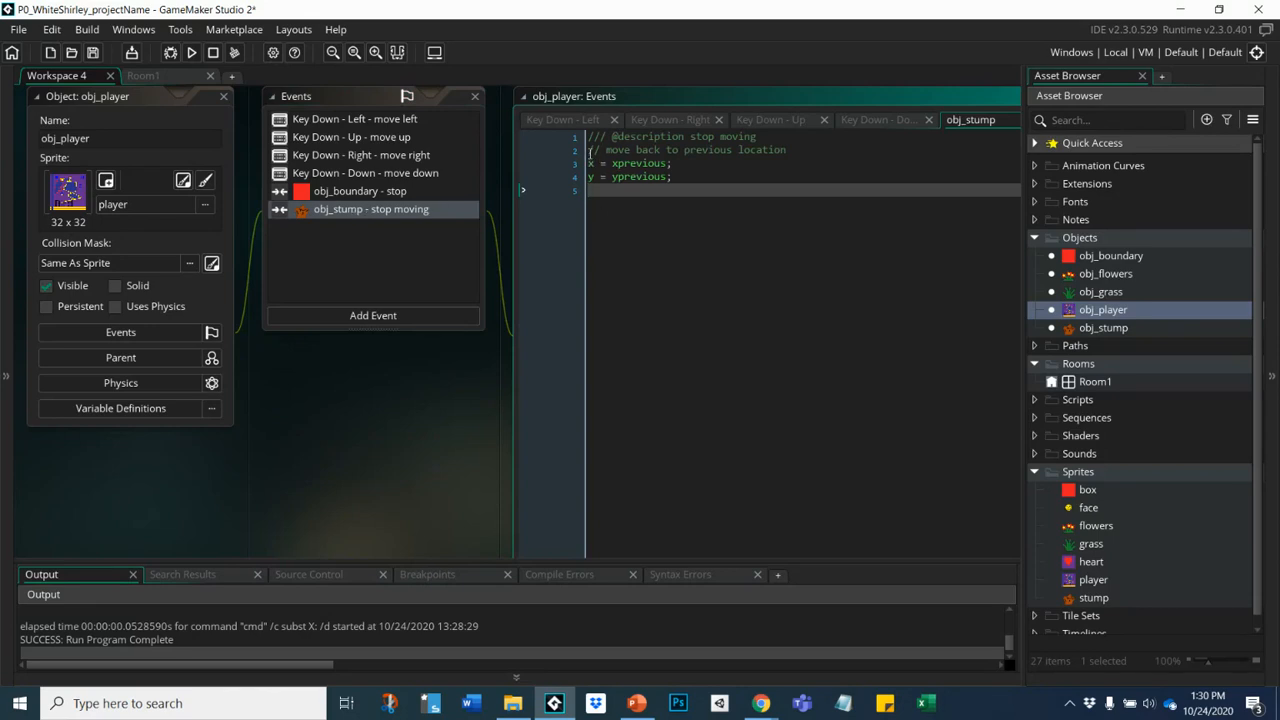
left_click_drag(588, 150, 742, 187)
key("ctrl+c")
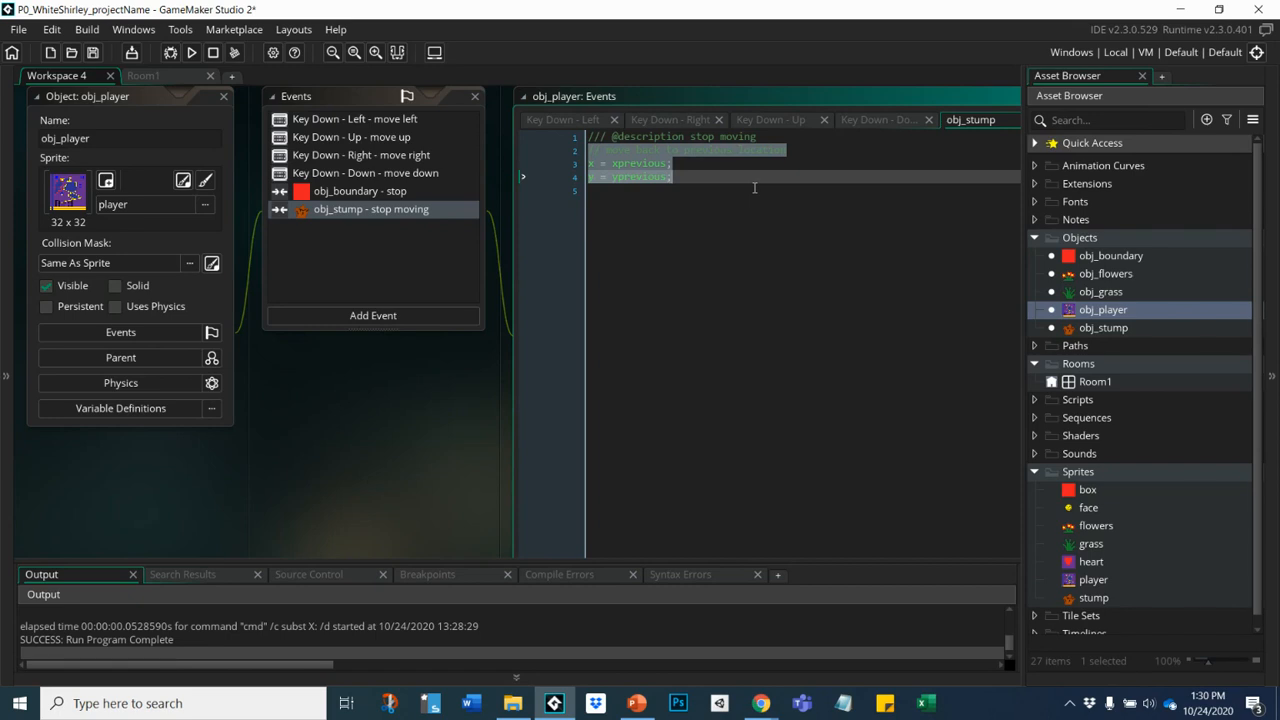
left_click(355, 191)
double_click(355, 191)
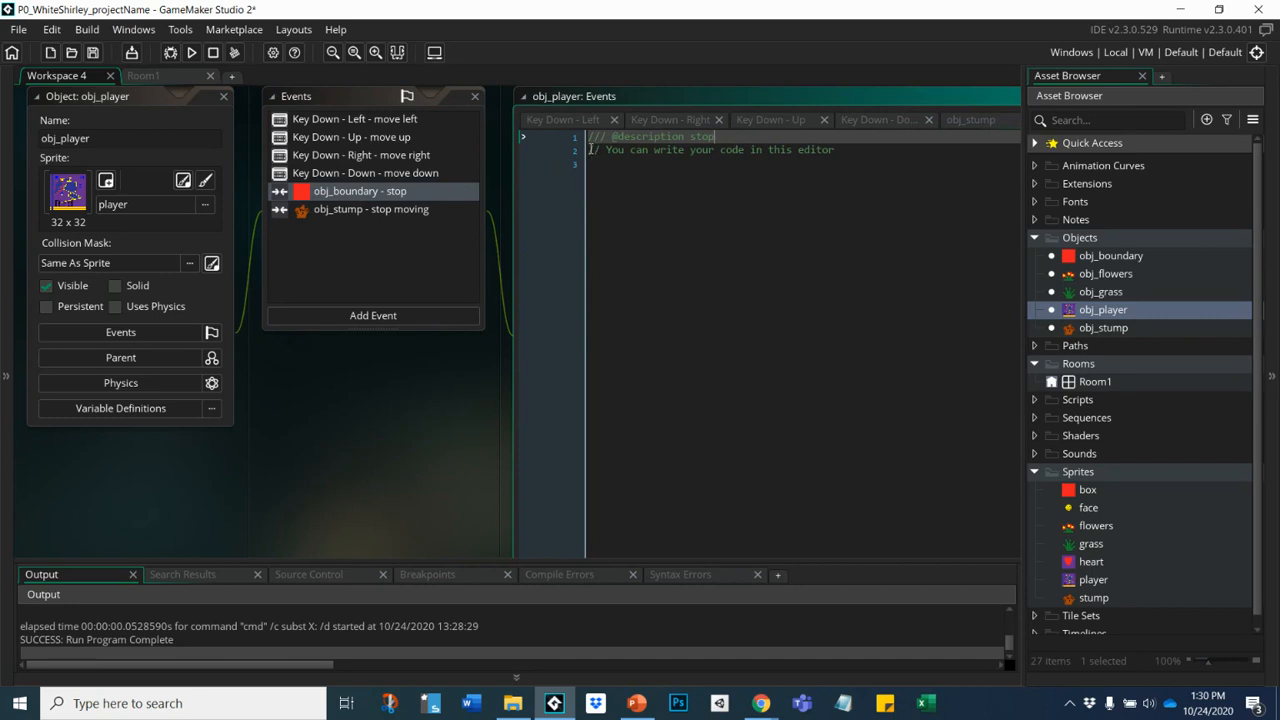
left_click_drag(590, 150, 727, 288)
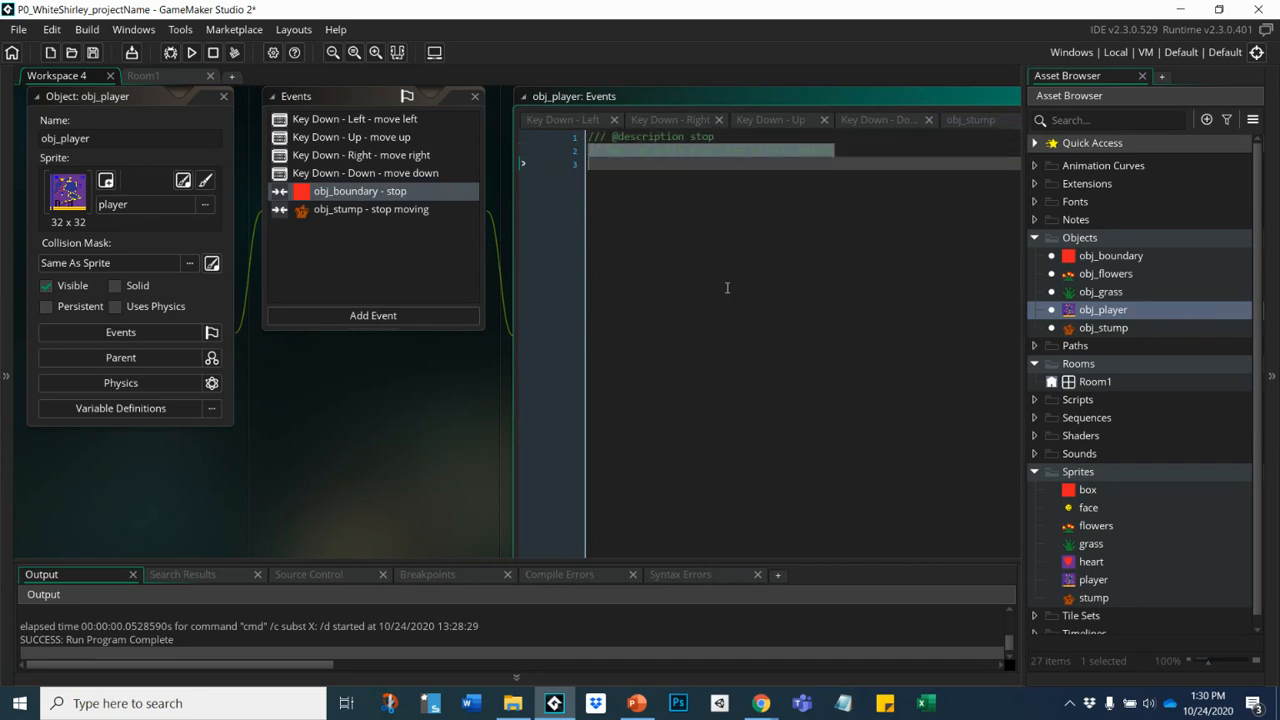
key("ctrl+v")
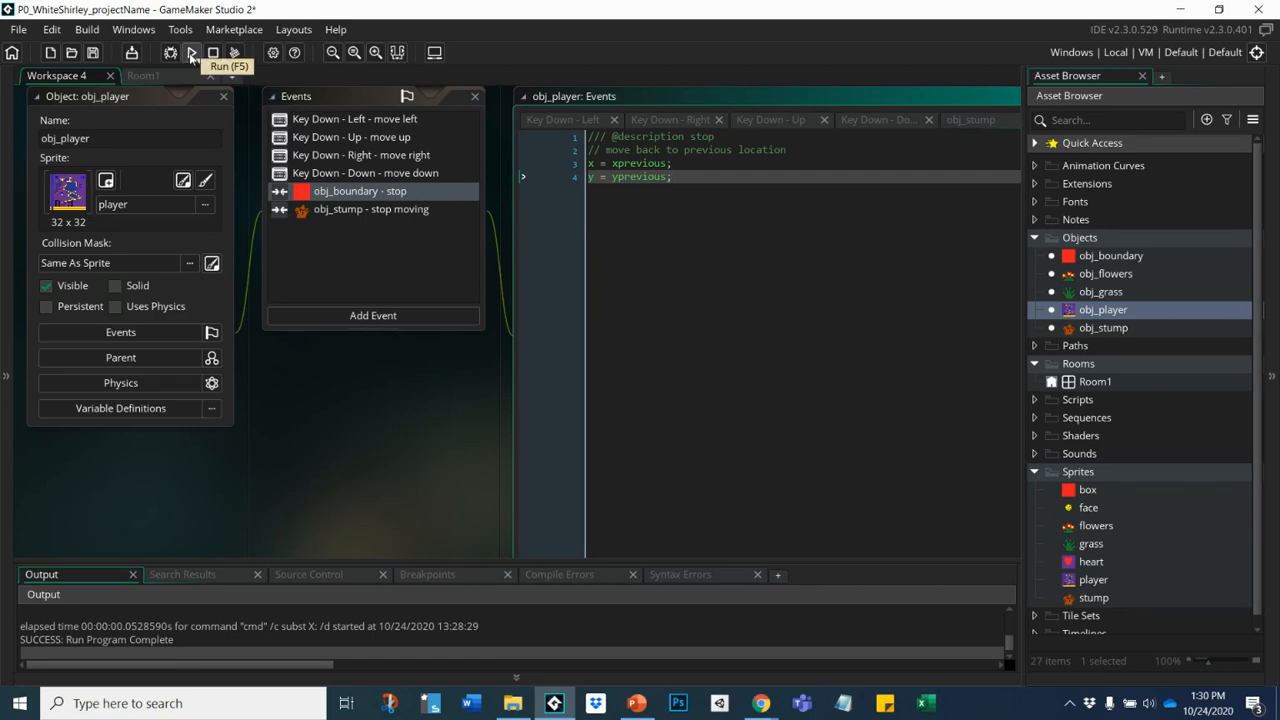
- Collapse the Sprites group and open Room1, hiding the room settings and output areas so the whole room fits
left_click(191, 54)
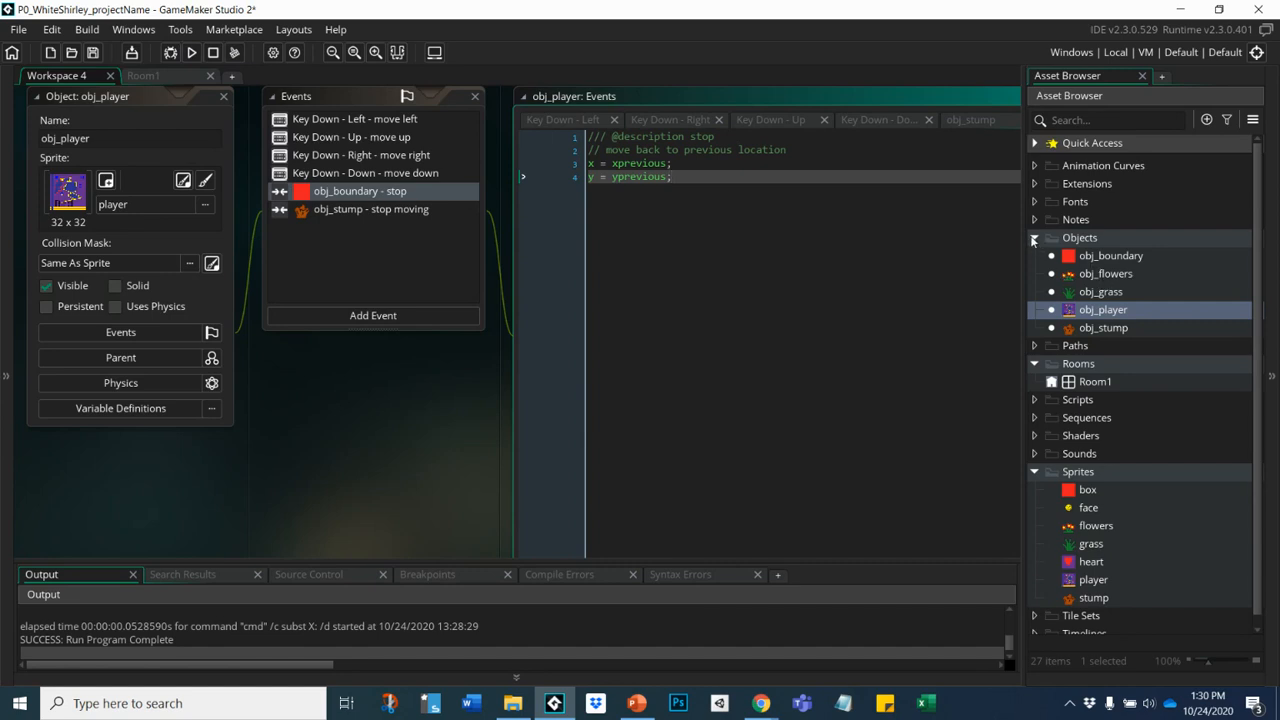
left_click(1036, 472)
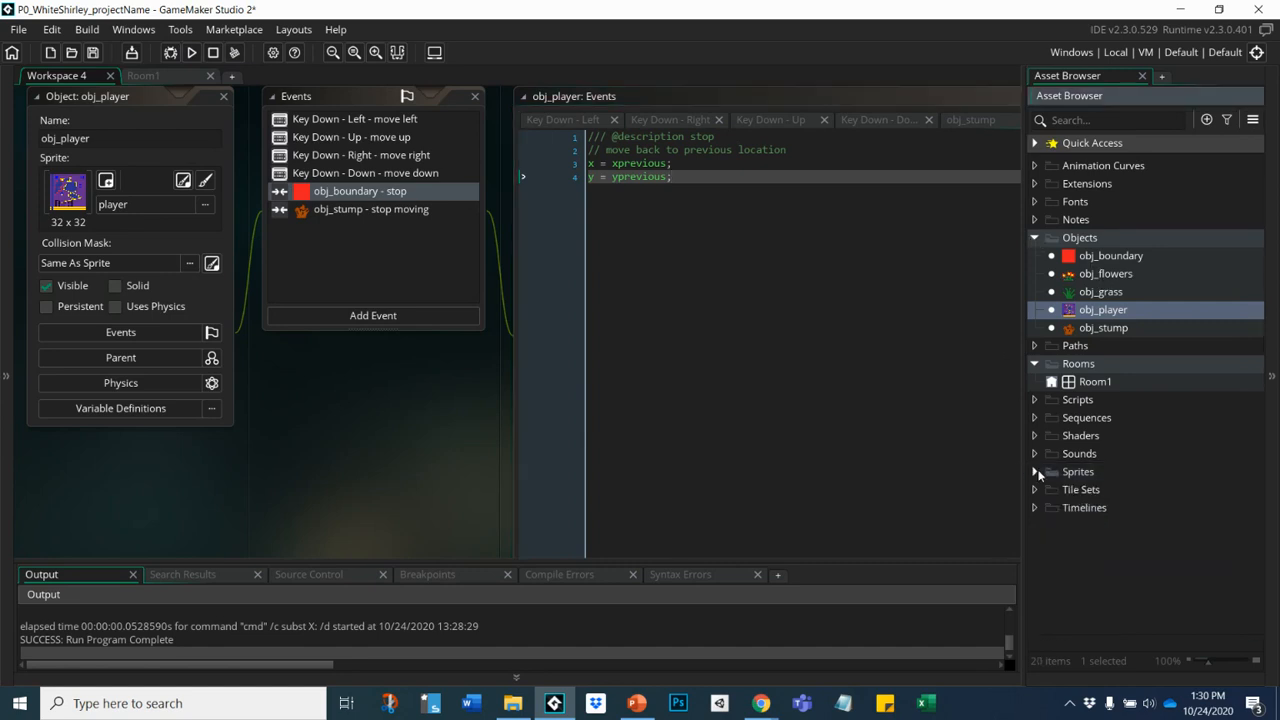
left_click(1055, 383)
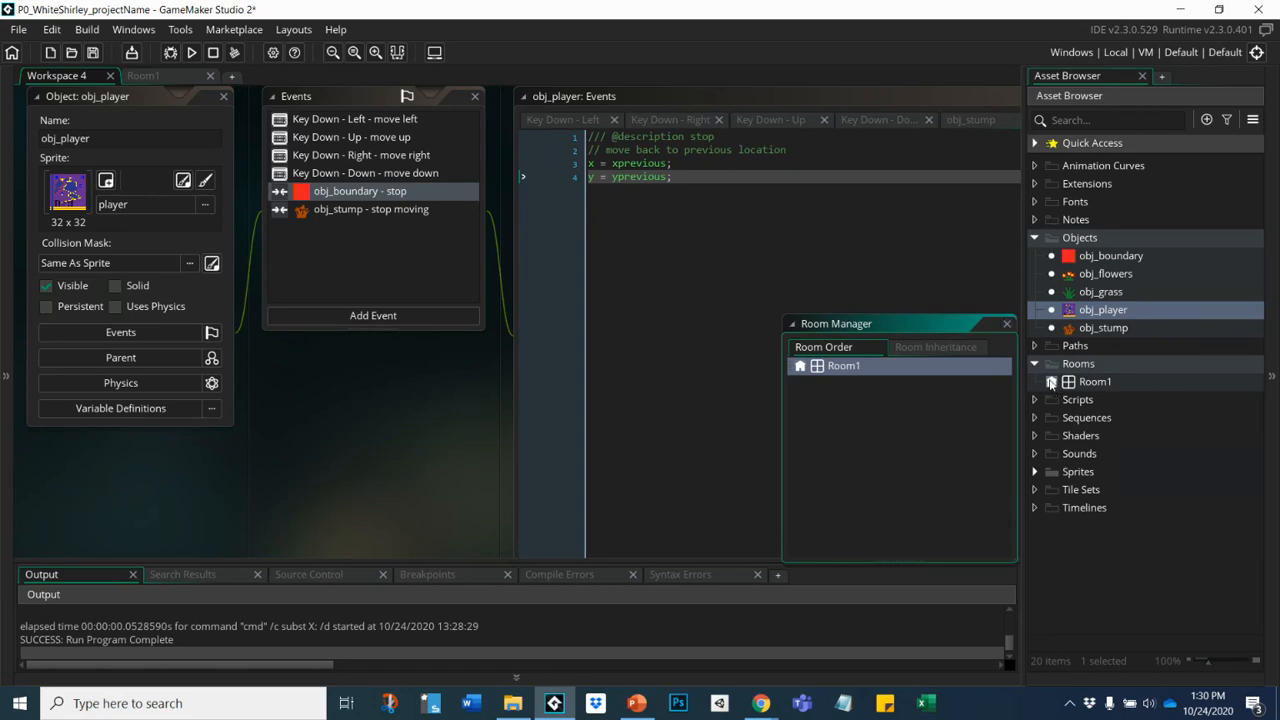
left_click(1007, 323)
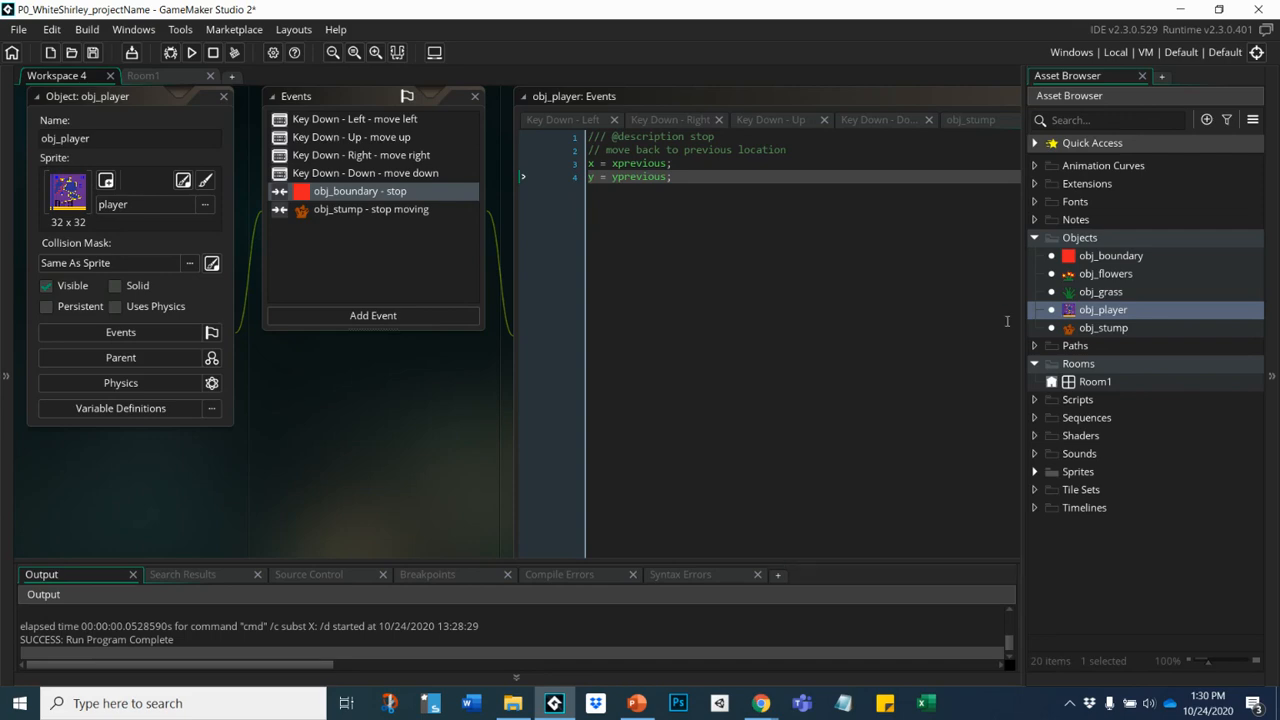
double_click(1131, 382)
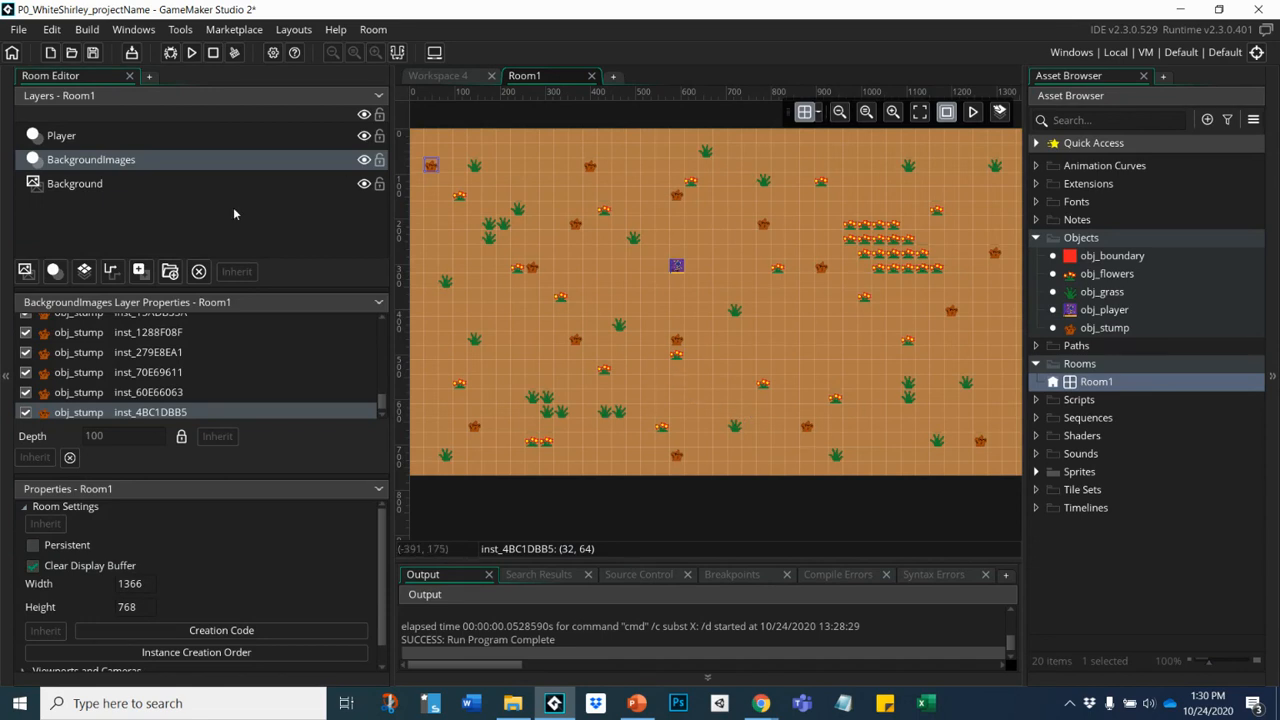
left_click(5, 382)
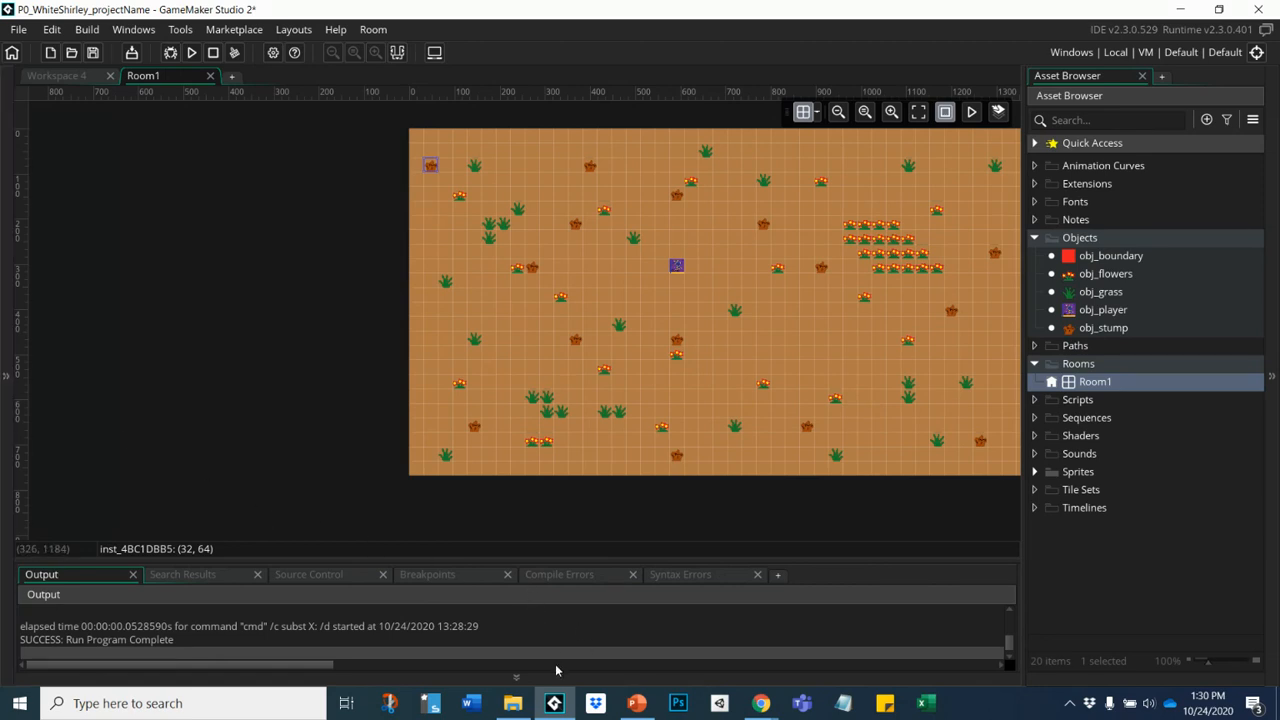
left_click(520, 677)
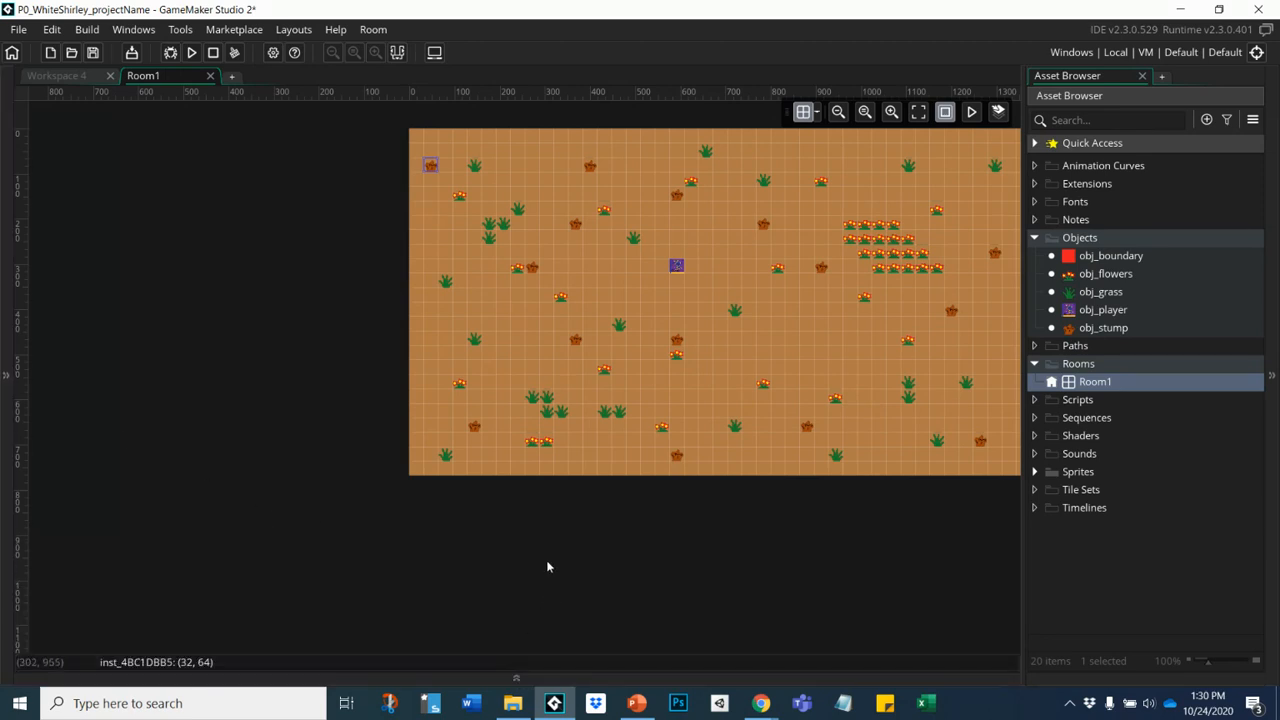
middle_click_drag(547, 566, 369, 633)
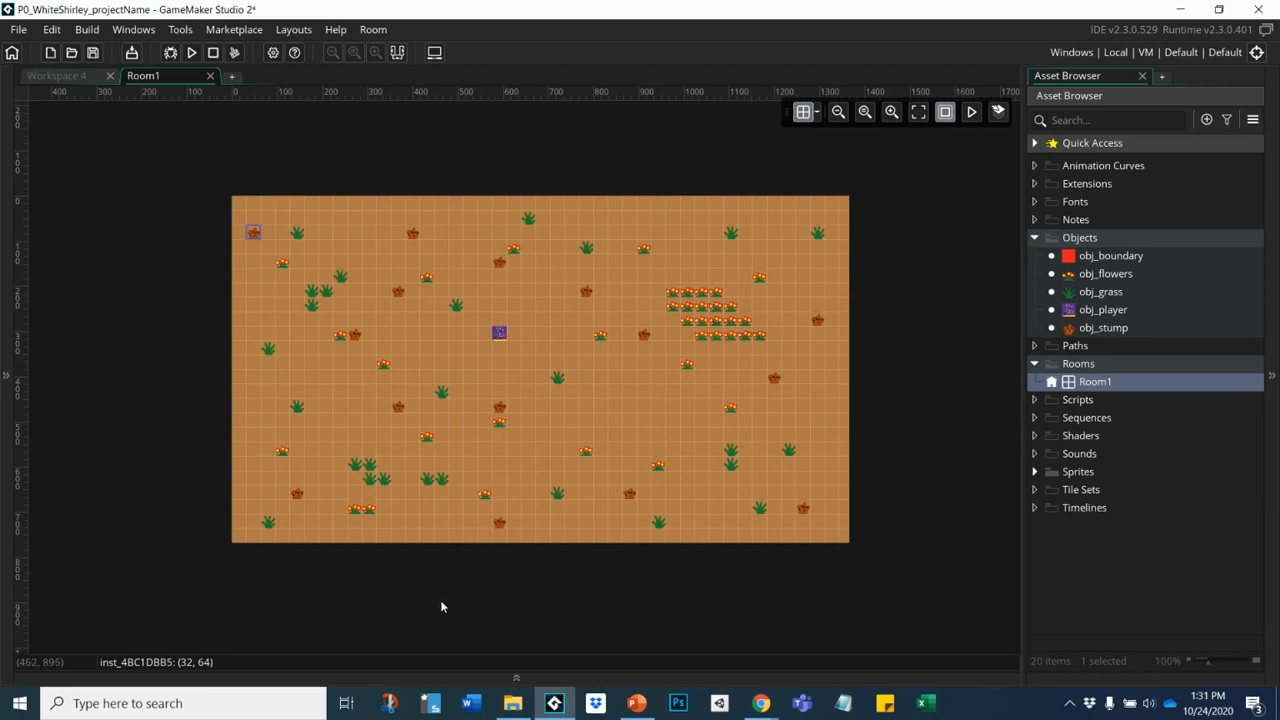
middle_click_drag(435, 604, 410, 614)
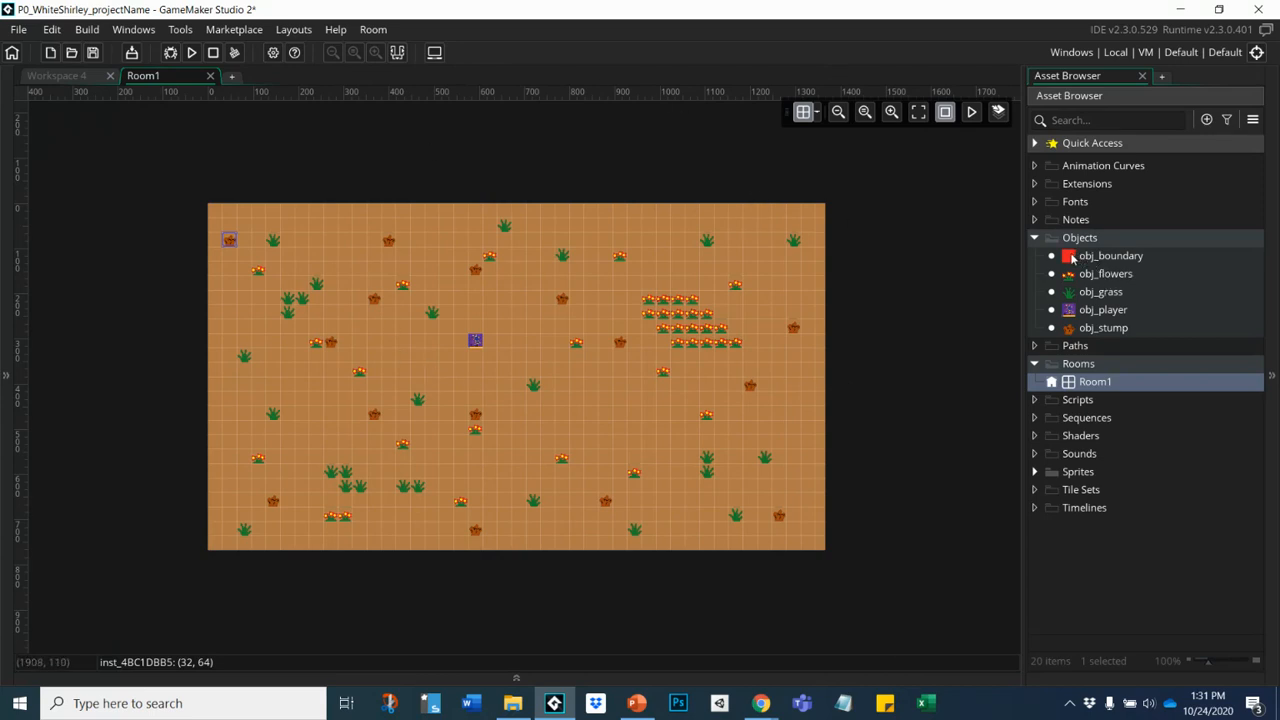
- Place an obj_boundary instance outside the room's upper-right corner at (1376, 0)
left_click_drag(1070, 256, 837, 213)
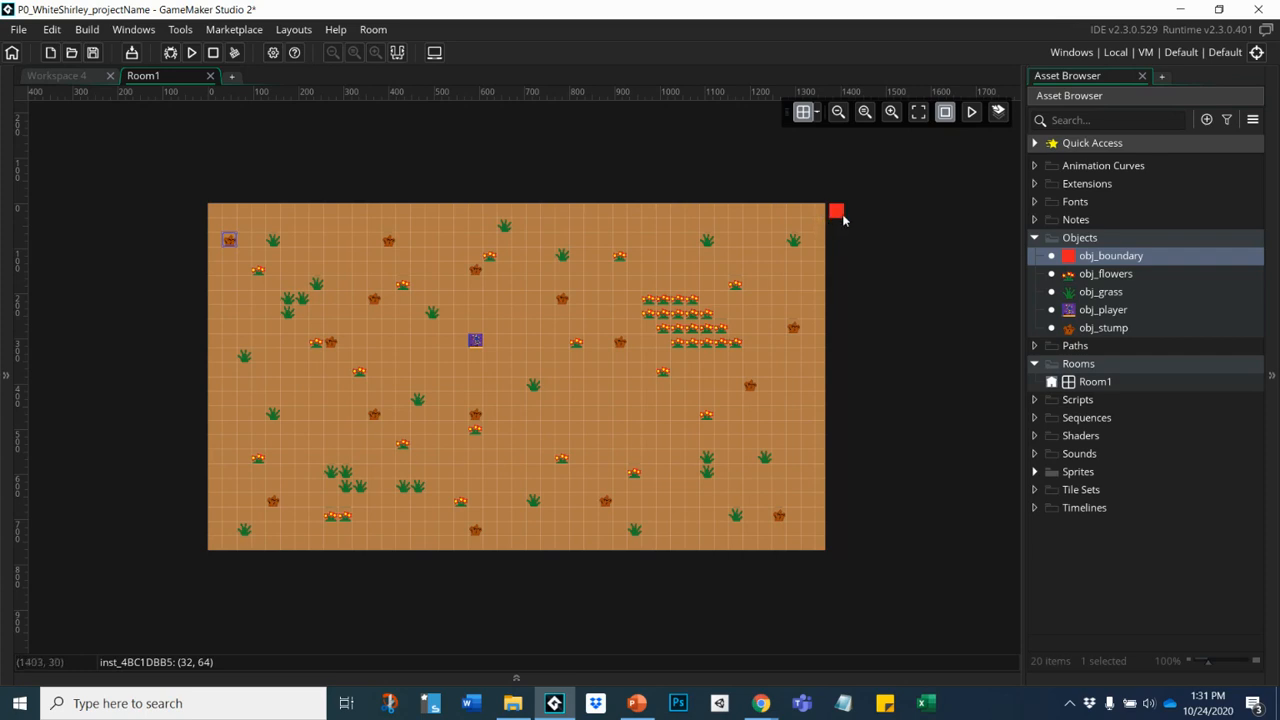
left_click(841, 211)
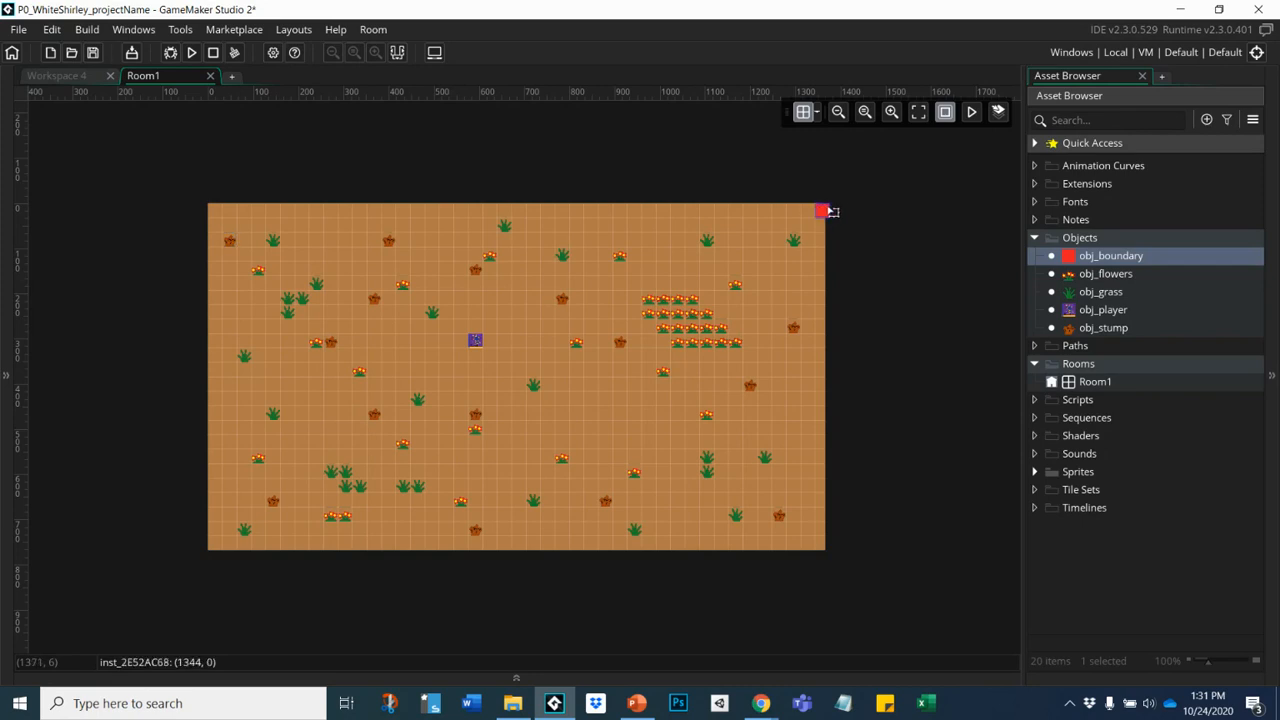
mouse_move(841, 212)
left_mouse_down()
mouse_move(877, 213)
mouse_move(737, 213)
mouse_move(777, 222)
mouse_move(716, 238)
mouse_move(871, 240)
mouse_move(868, 211)
mouse_move(848, 212)
mouse_move(884, 212)
mouse_move(896, 228)
mouse_move(860, 236)
mouse_move(846, 221)
left_mouse_up()
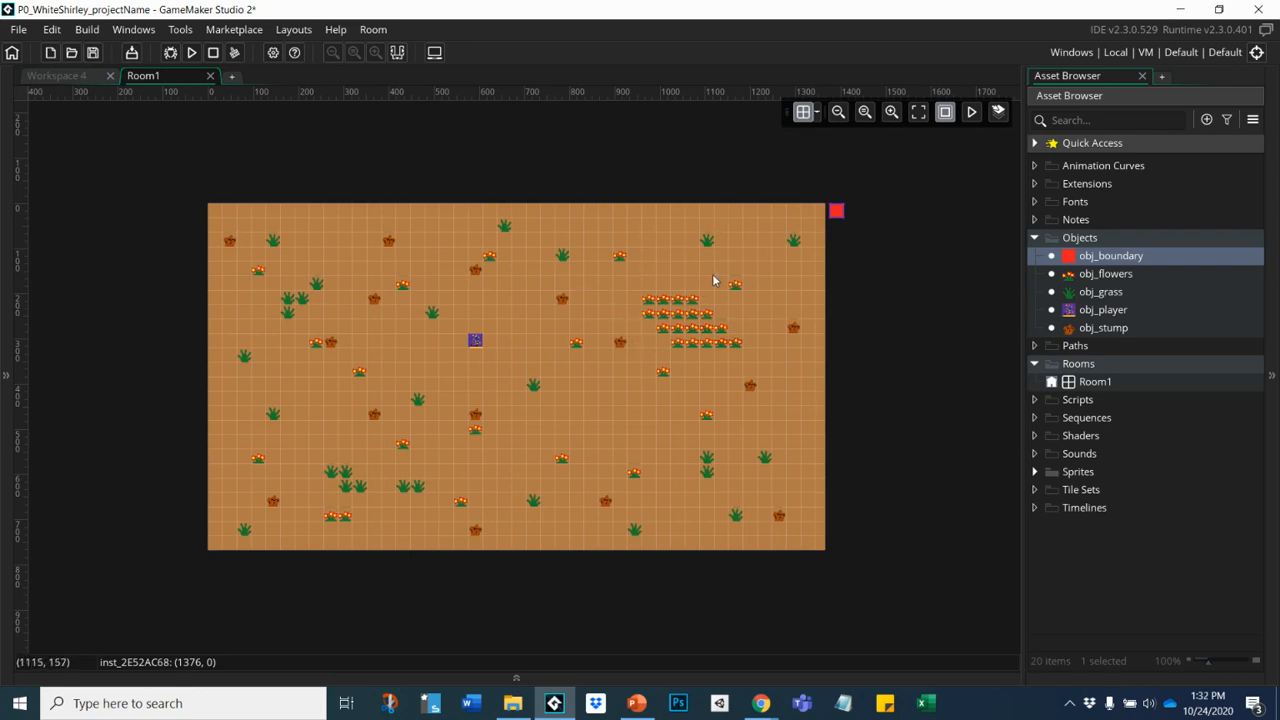
- Turn off the room grid and nudge the grass above the flower patch to about (1104, 80)
left_click(803, 113)
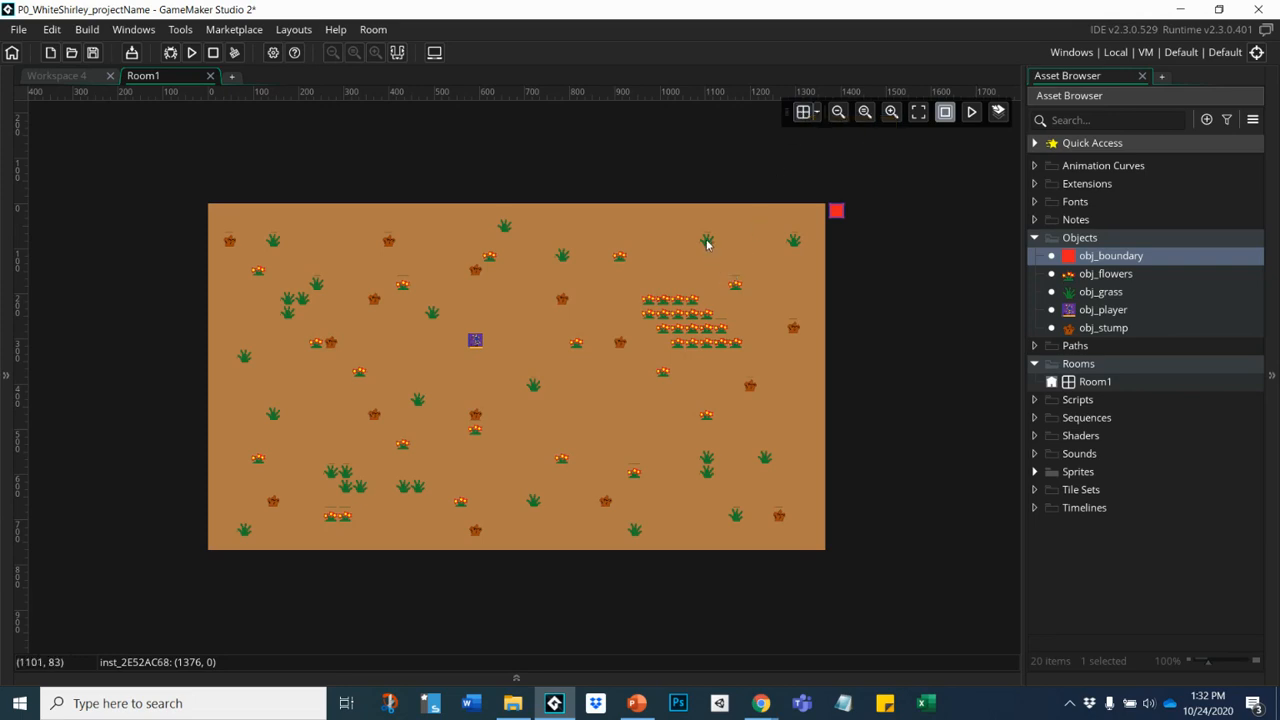
mouse_move(725, 261)
left_mouse_down()
mouse_move(697, 266)
mouse_move(661, 245)
mouse_move(716, 244)
left_mouse_up()
left_click_drag(716, 245, 714, 246)
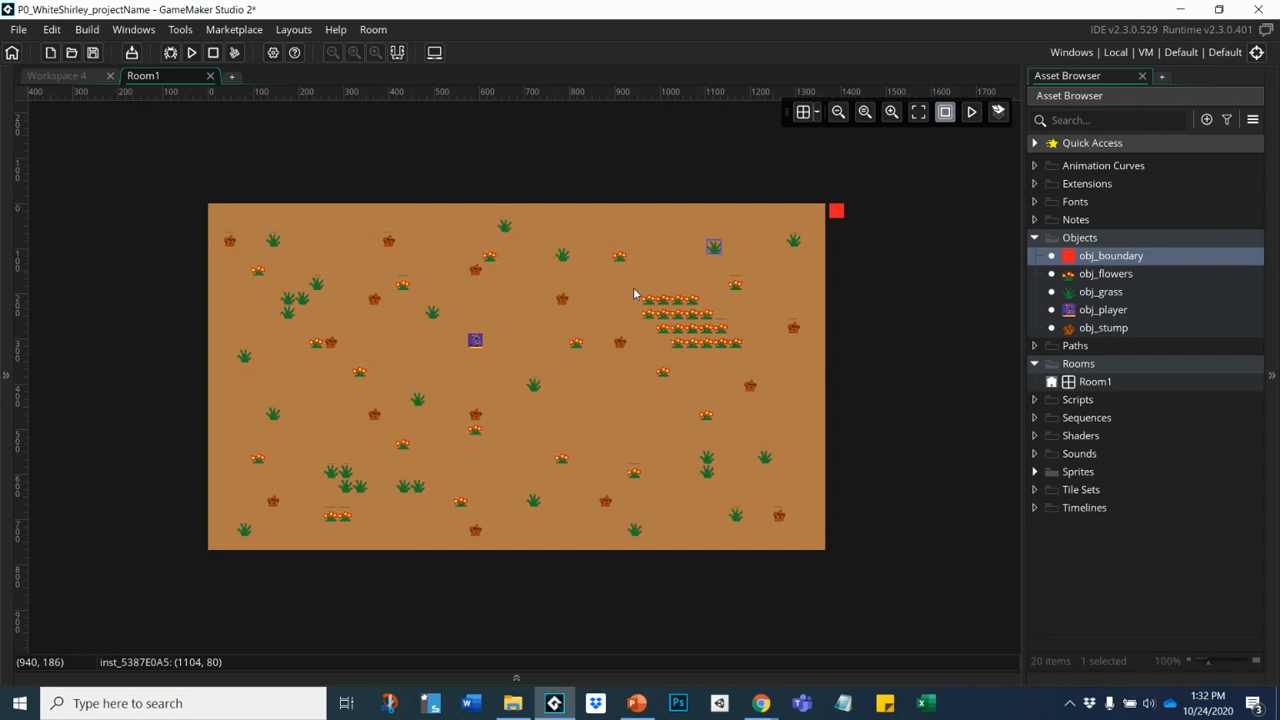
- Move the boundary instance to (1368, 0) beside the room's right edge and stretch it down to the room's bottom edge
left_click(838, 214)
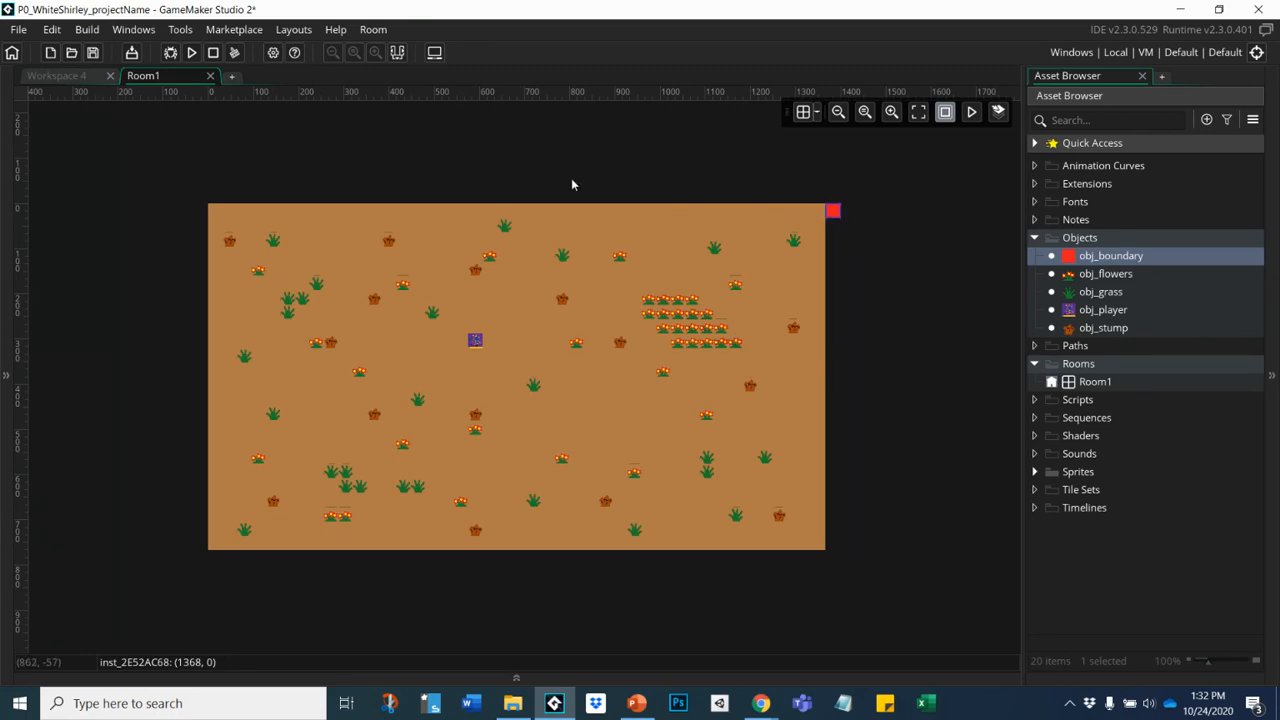
left_click(838, 112)
left_click(890, 112)
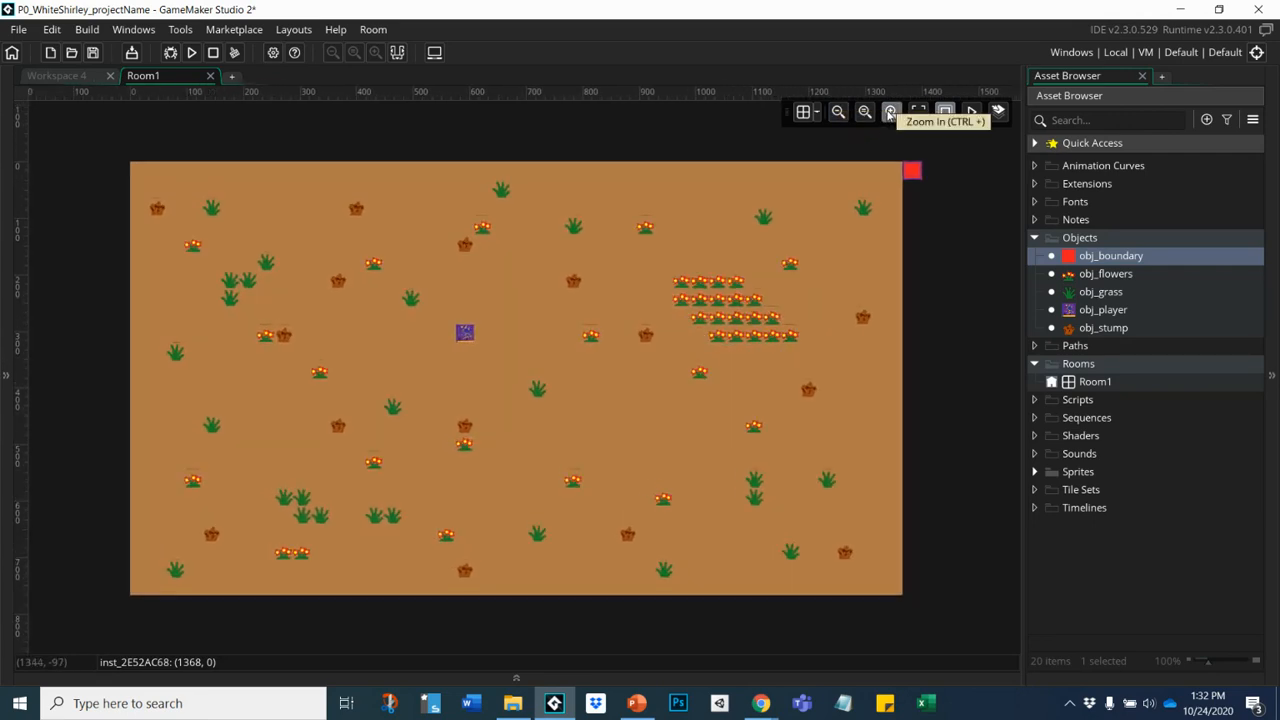
middle_click_drag(856, 271, 488, 382)
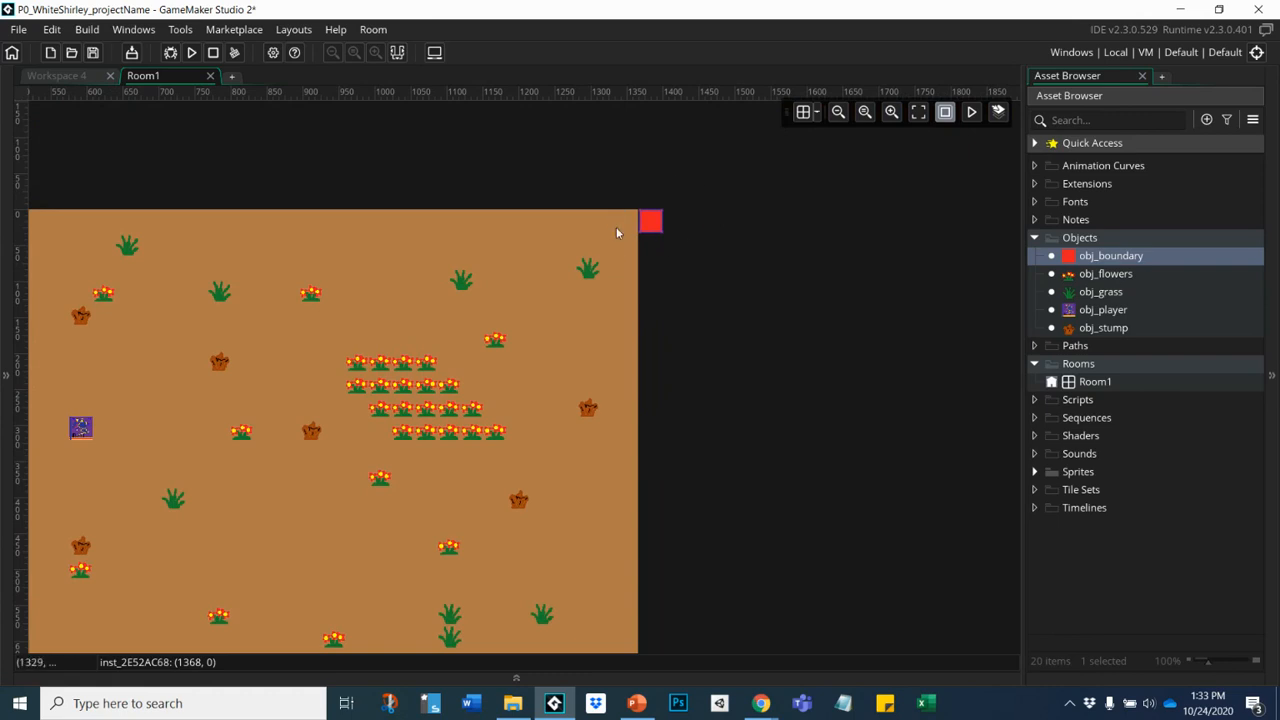
middle_click_drag(682, 278, 691, 220)
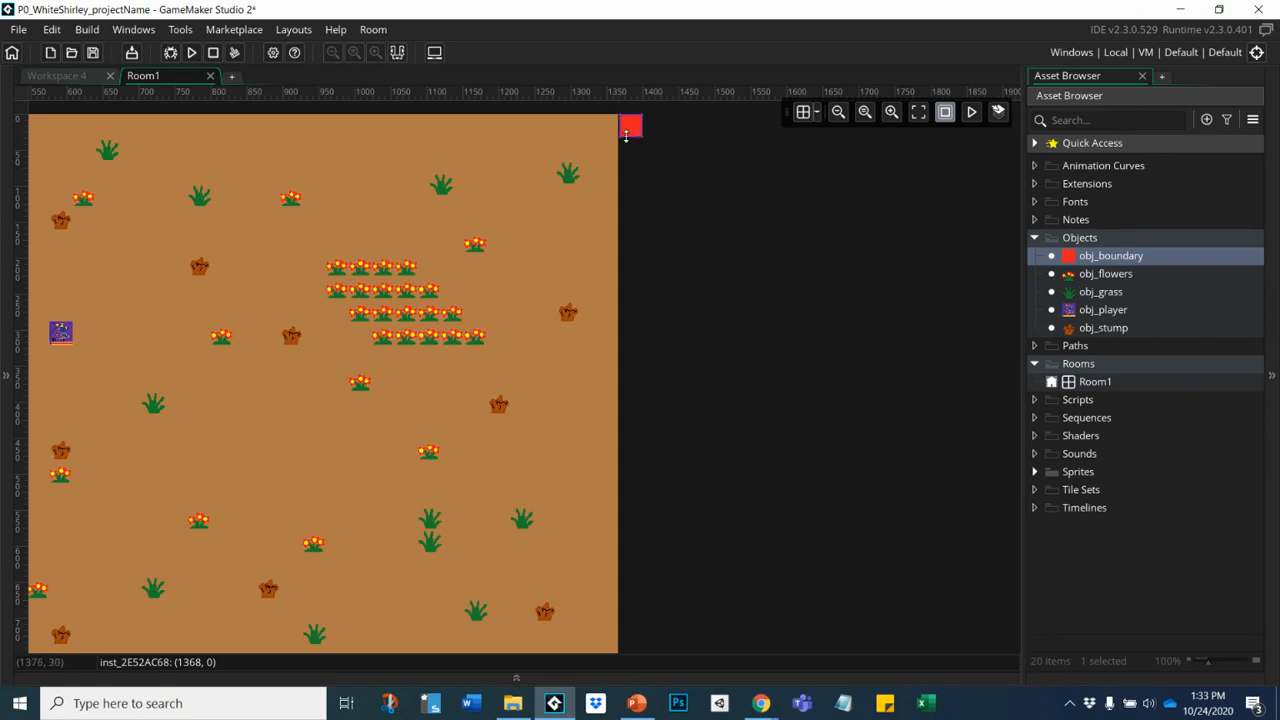
left_click_drag(626, 135, 636, 671)
middle_click_drag(743, 549, 746, 343)
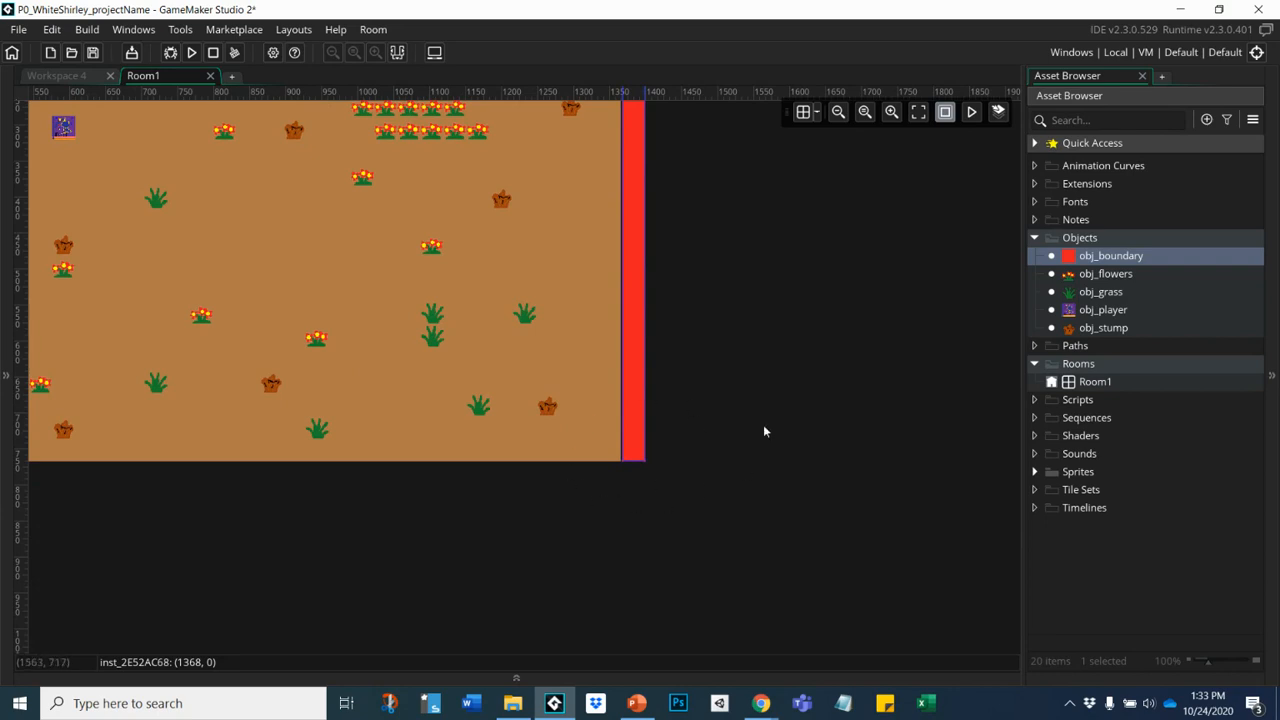
- Add a second obj_boundary instance just below the room's lower-right corner and stretch it along the bottom edge to (0, 767)
left_click_drag(1072, 259, 610, 487)
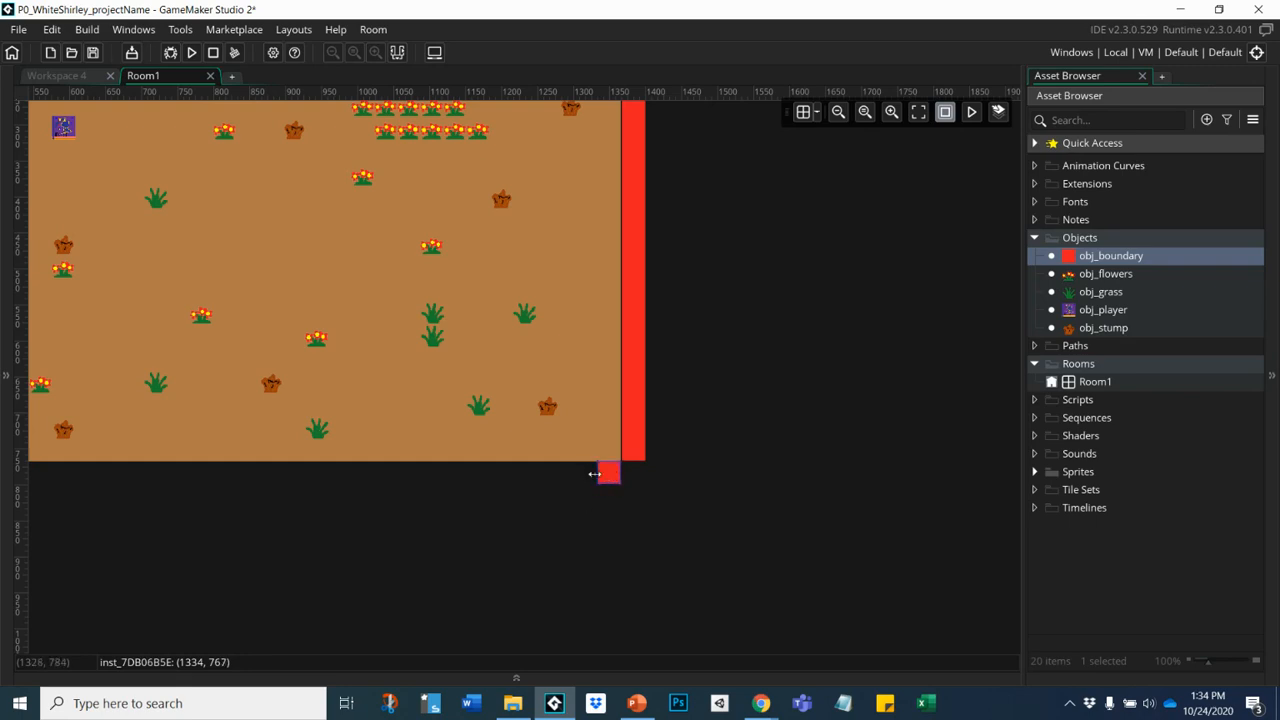
left_click_drag(599, 474, 63, 508)
middle_click_drag(300, 537, 825, 544)
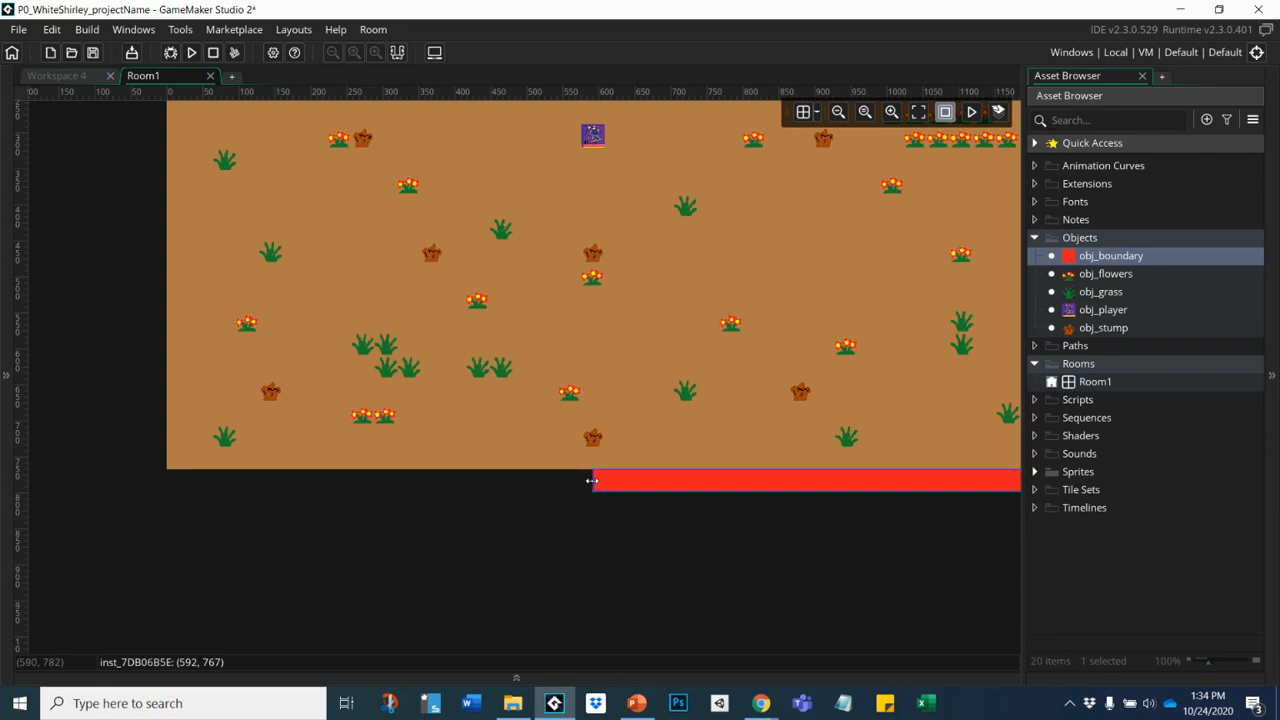
left_click_drag(590, 481, 165, 492)
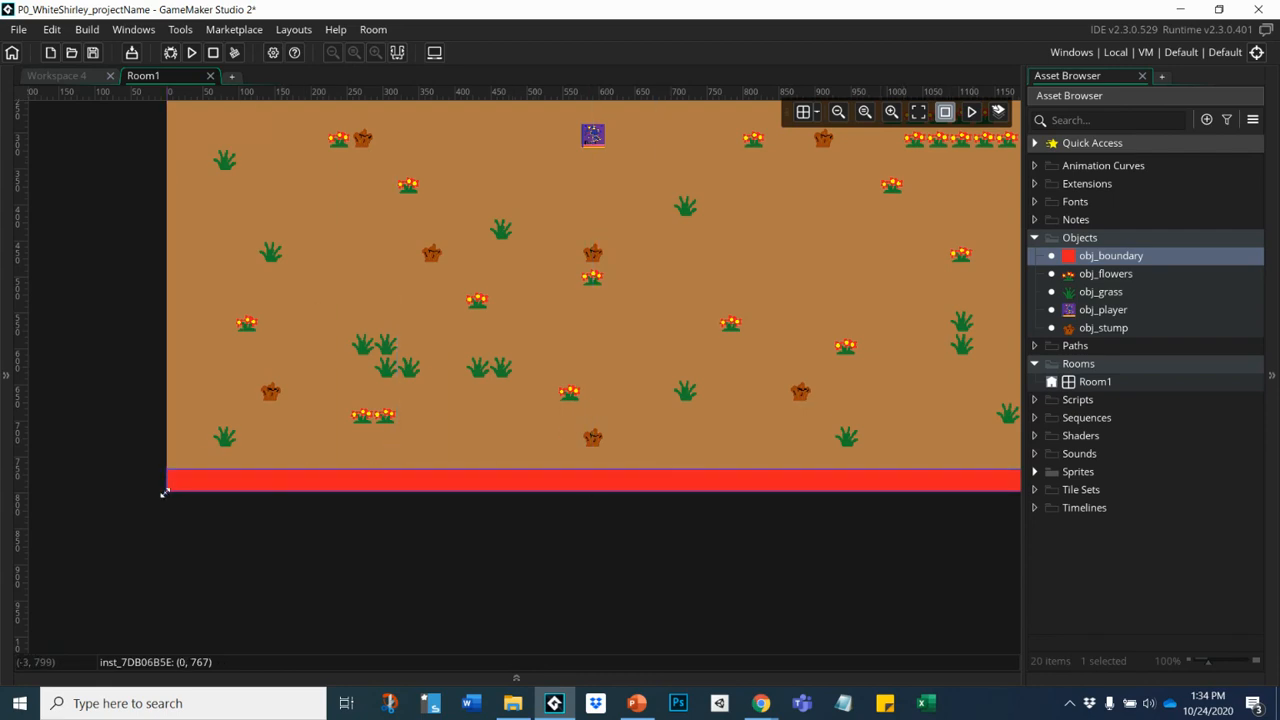
scroll(532, 616, "down", 4, "ctrl")
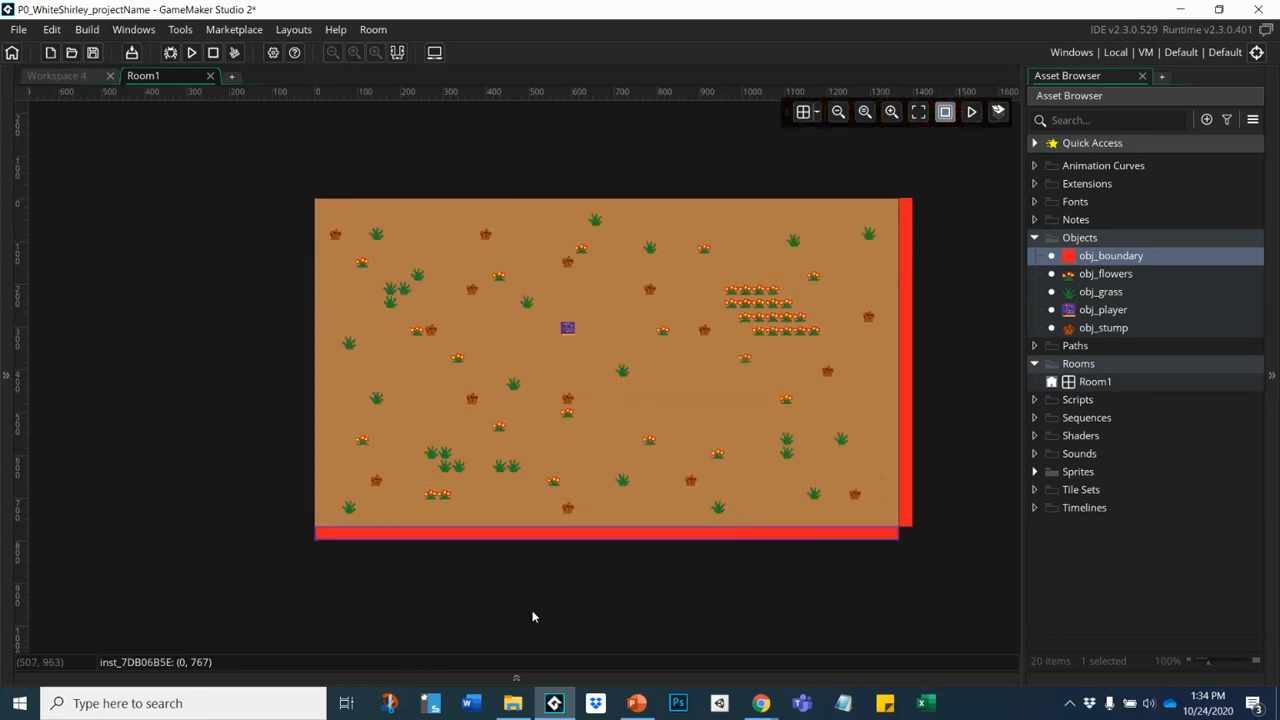
scroll(532, 616, "up", 2, "ctrl")
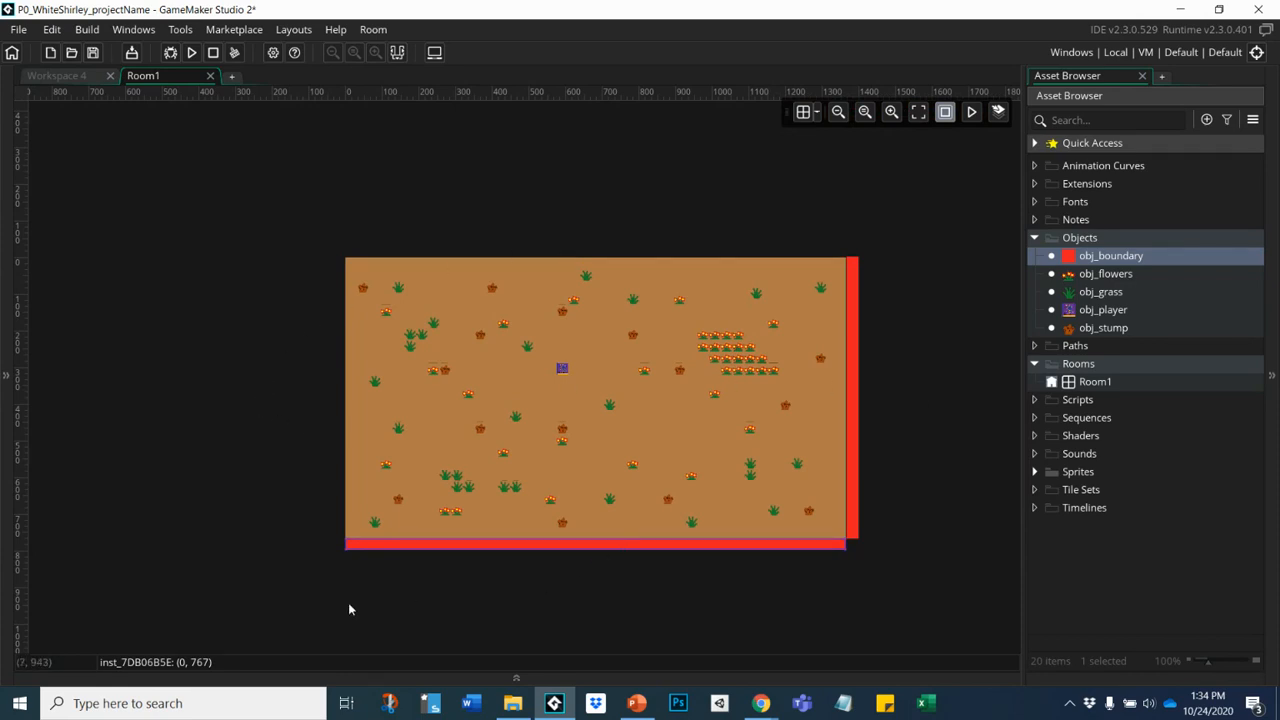
- Show the room's layer settings and add an obj_grass instance to the BackgroundImages layer at about (858, 467)
left_click(6, 375)
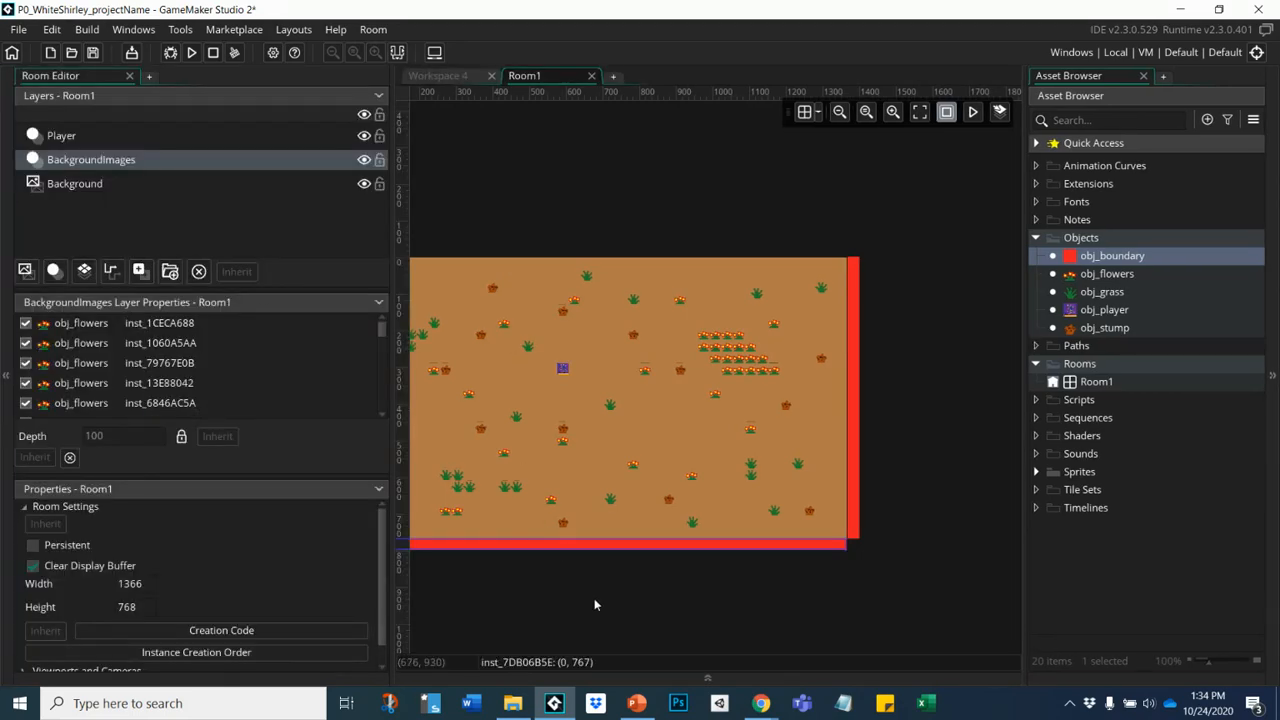
scroll(594, 598, "up", 1)
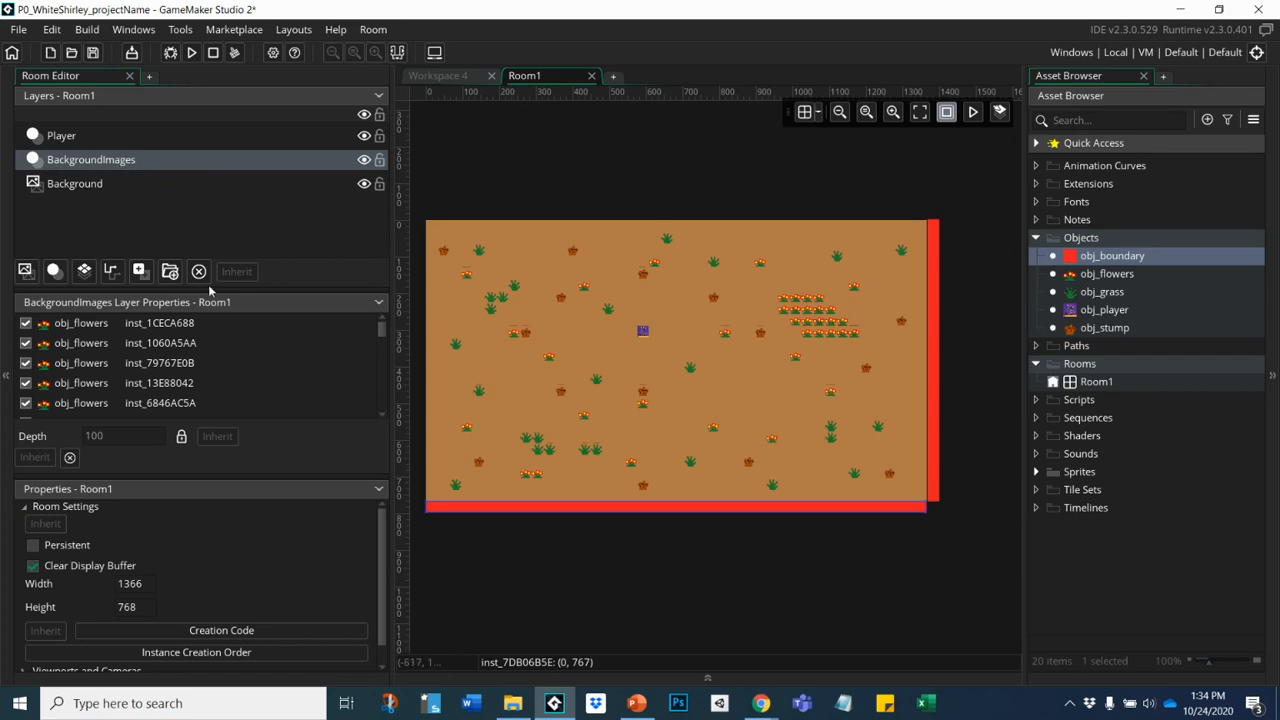
left_click(383, 415)
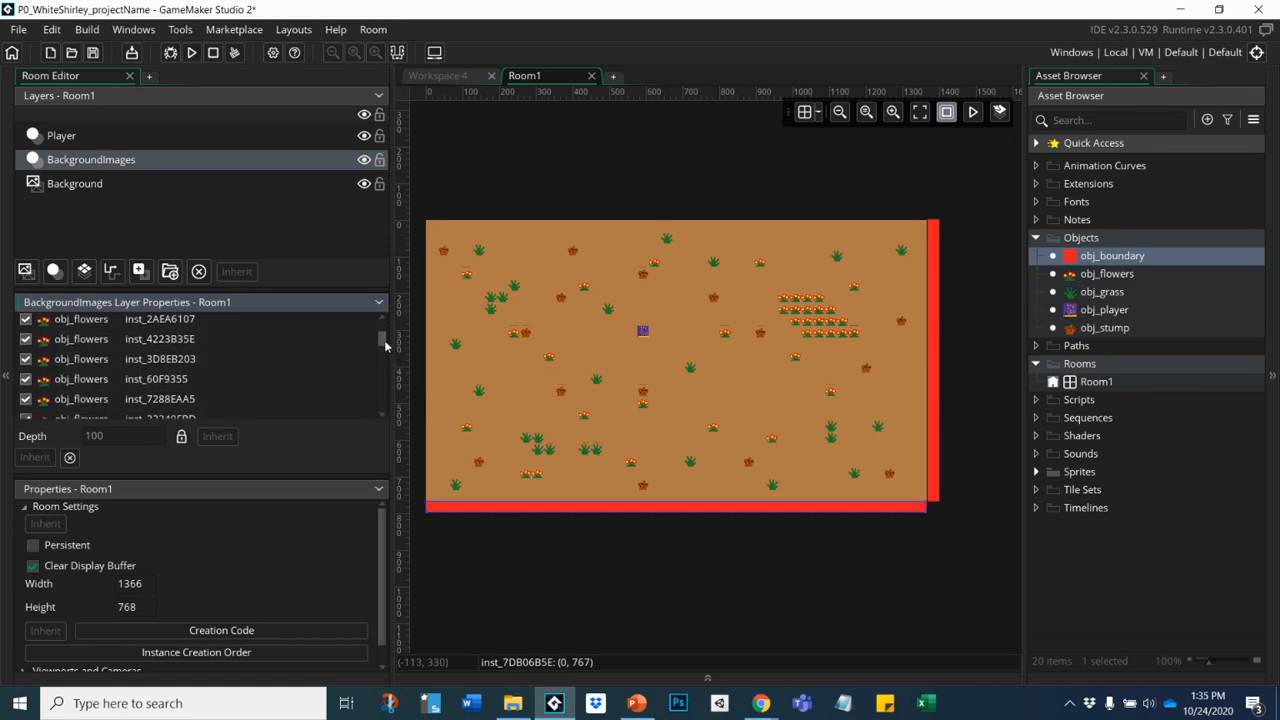
left_click_drag(381, 341, 381, 410)
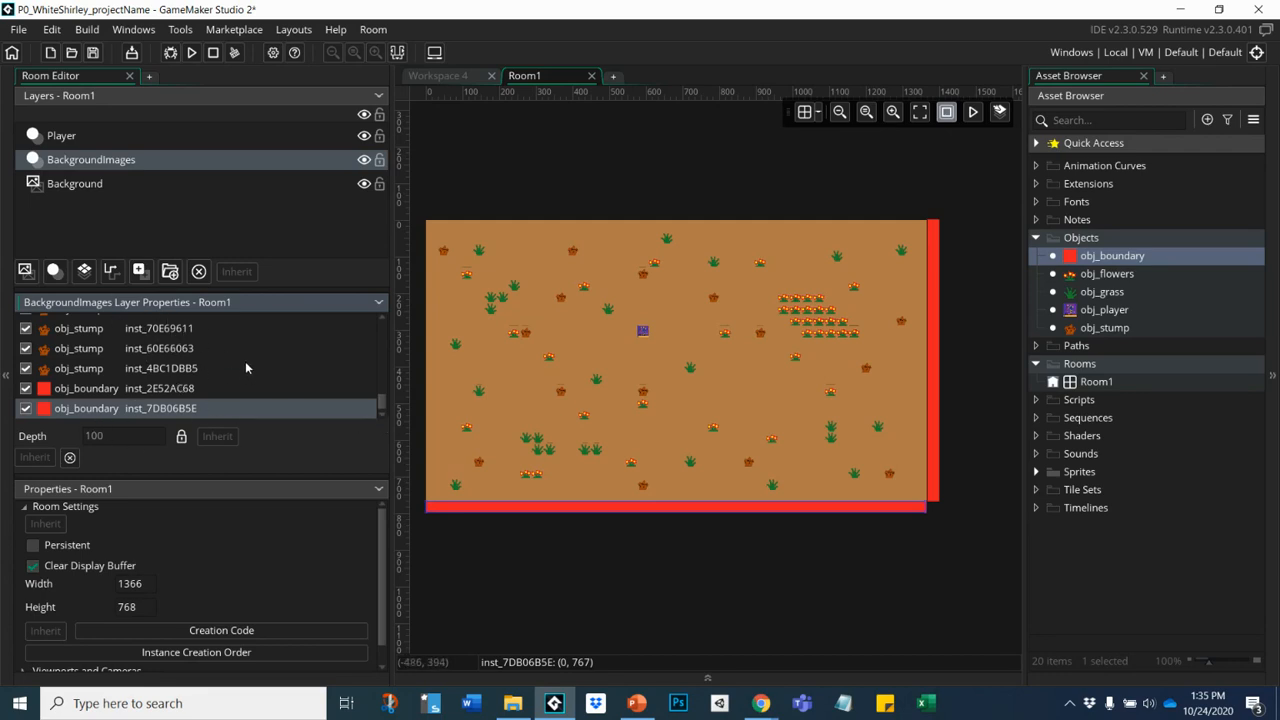
mouse_move(380, 401)
left_mouse_down()
mouse_move(367, 325)
mouse_move(366, 408)
left_mouse_up()
left_click_drag(1086, 296, 741, 395)
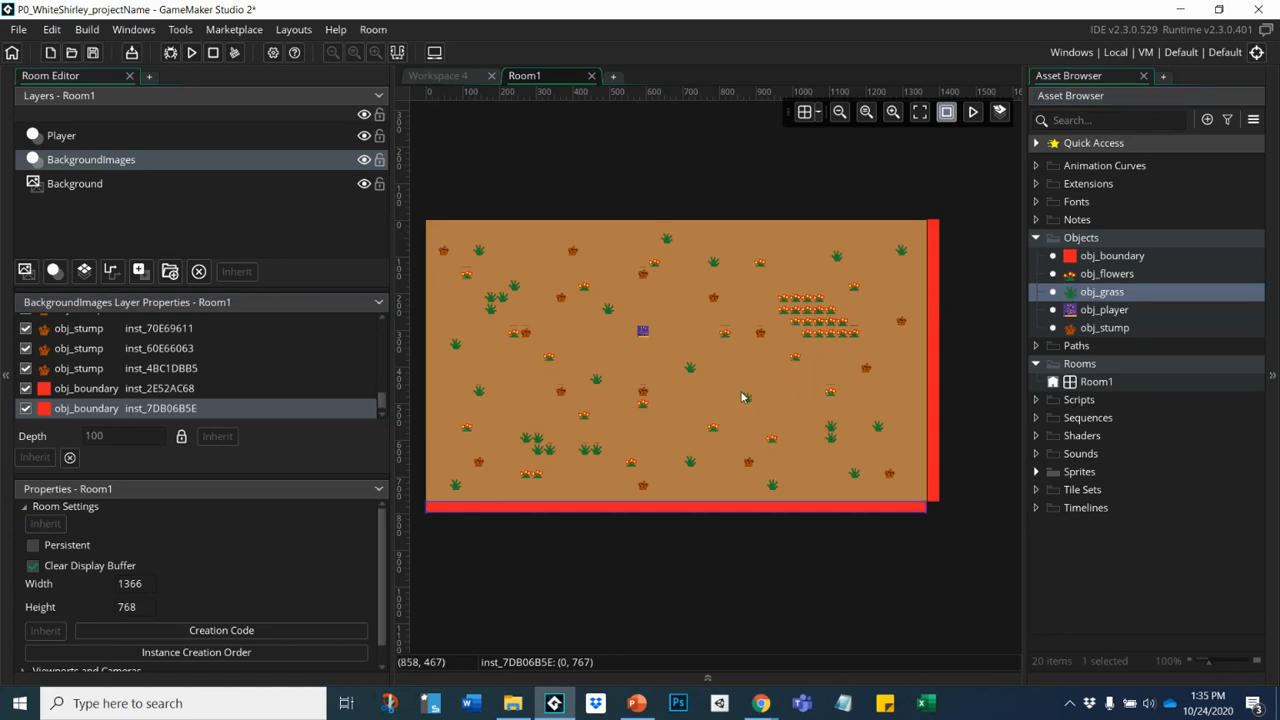
- Duplicate the boundary along the room's bottom edge and place the copy above the room's top edge at (0, -33)
left_click(382, 418)
left_click(382, 418)
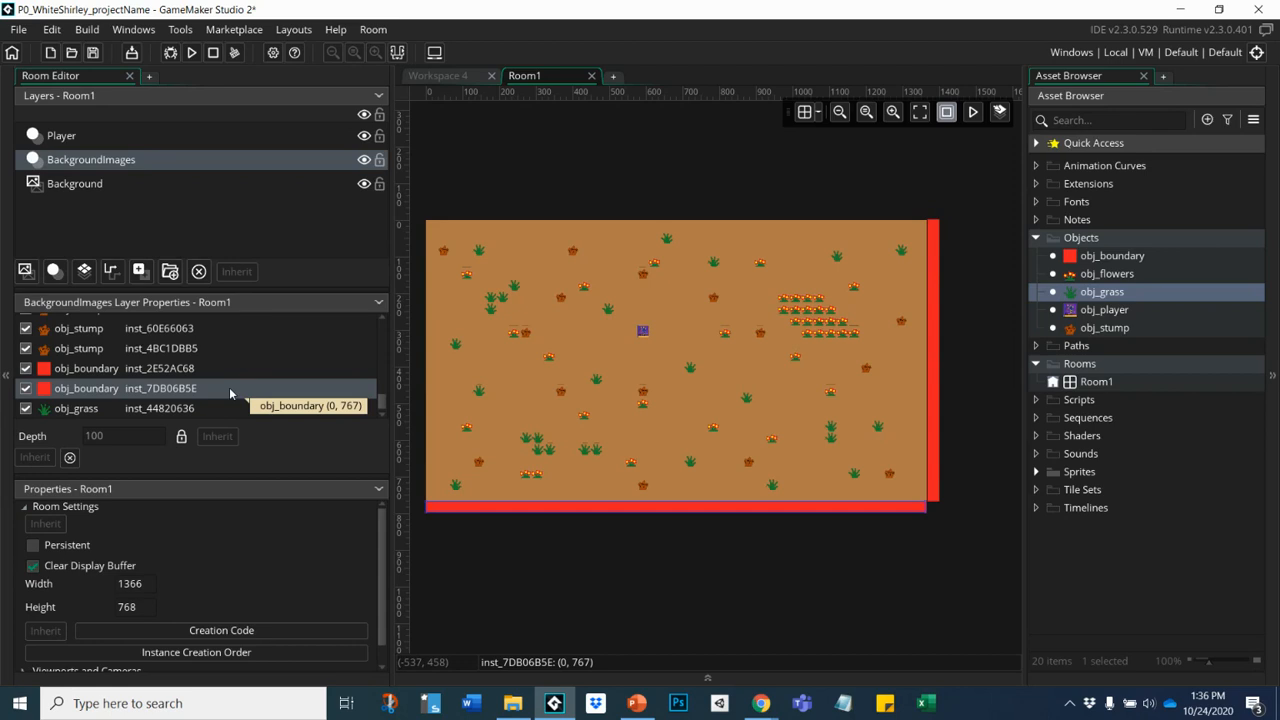
key("ctrl+v")
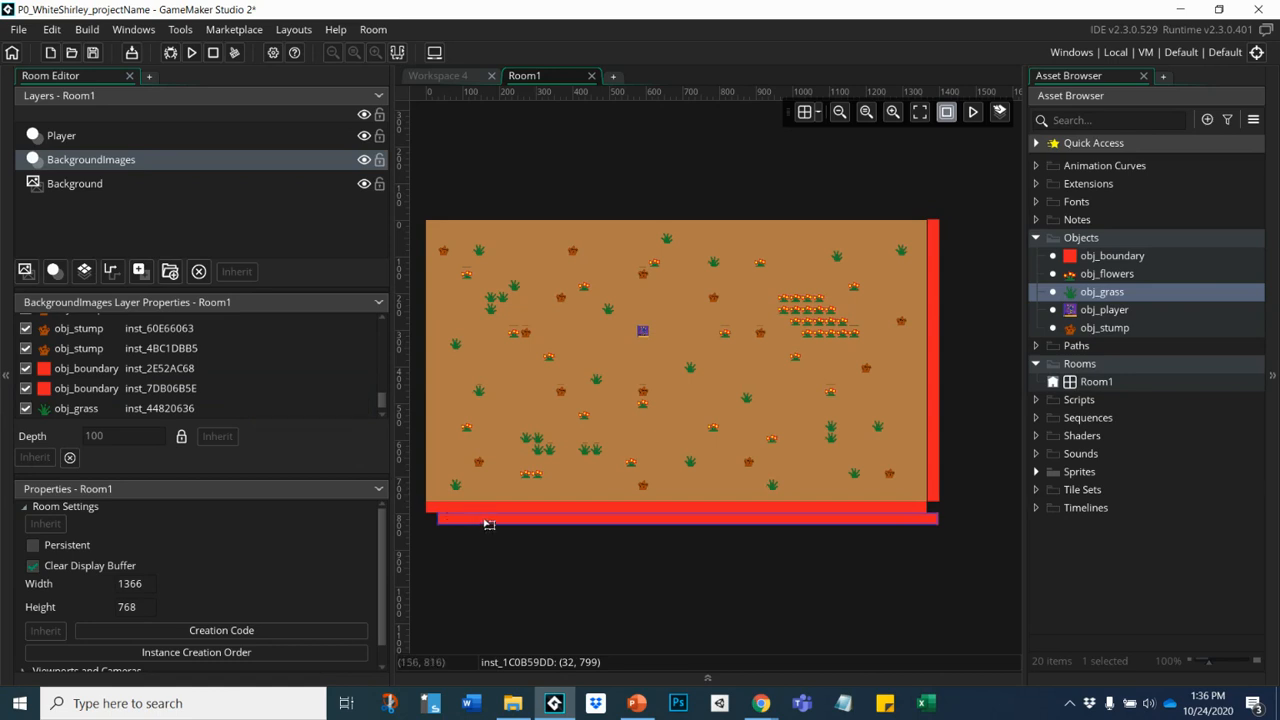
left_click_drag(488, 524, 477, 216)
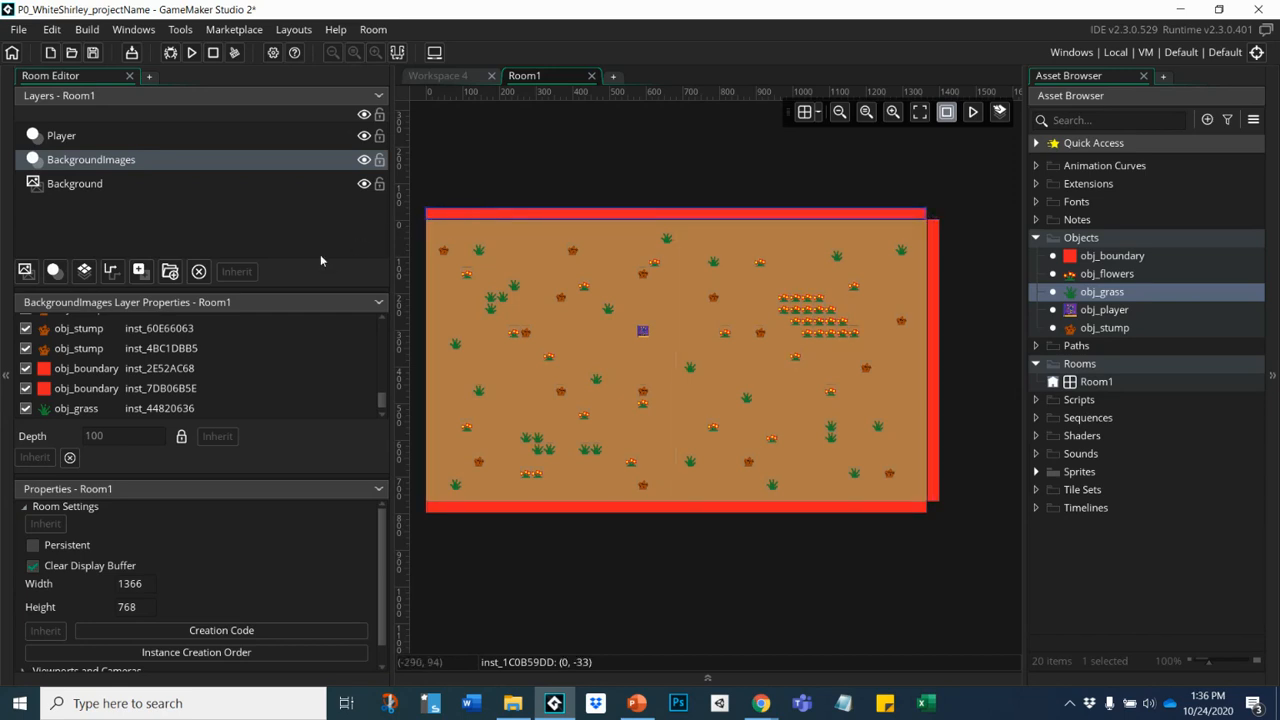
- Duplicate the boundary along the room's right edge and place the copy outside the left edge at (-32, 0)
left_click(938, 401)
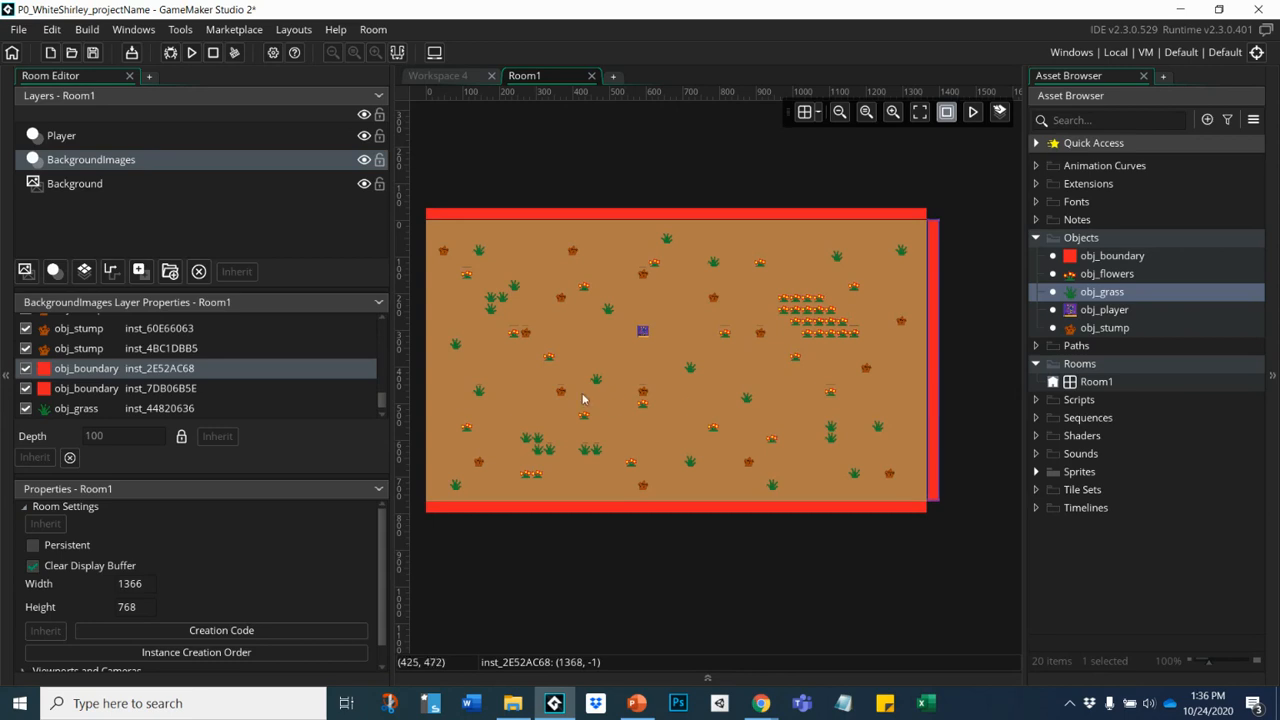
key("ctrl+v")
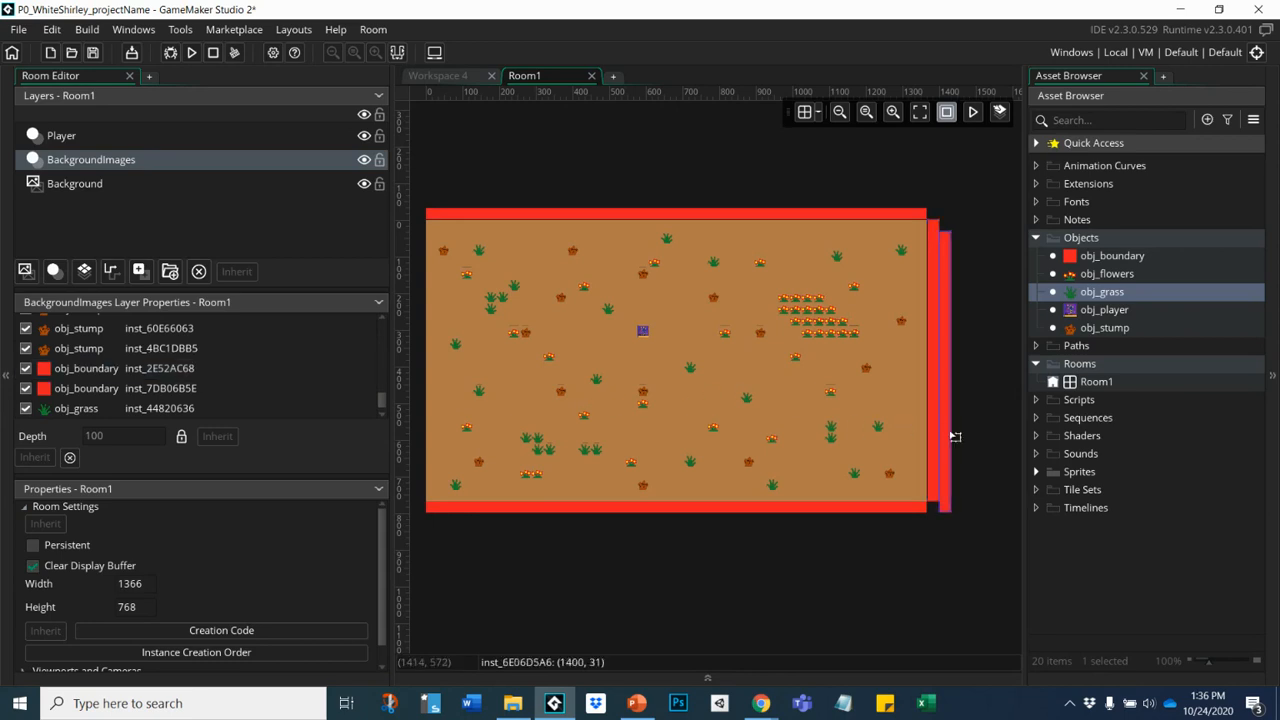
left_click_drag(951, 440, 423, 432)
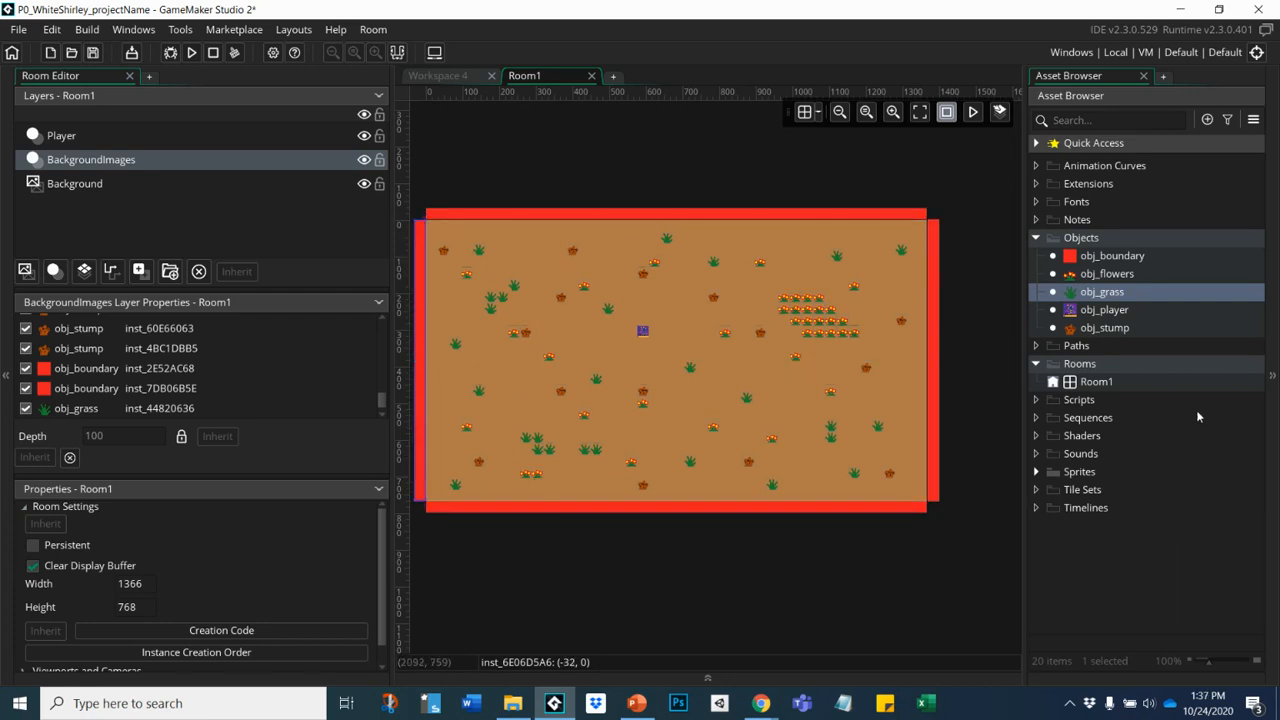
- Create a new instance layer directly above the Background layer and rename it Boundaries
scroll(381, 418, "up", 1)
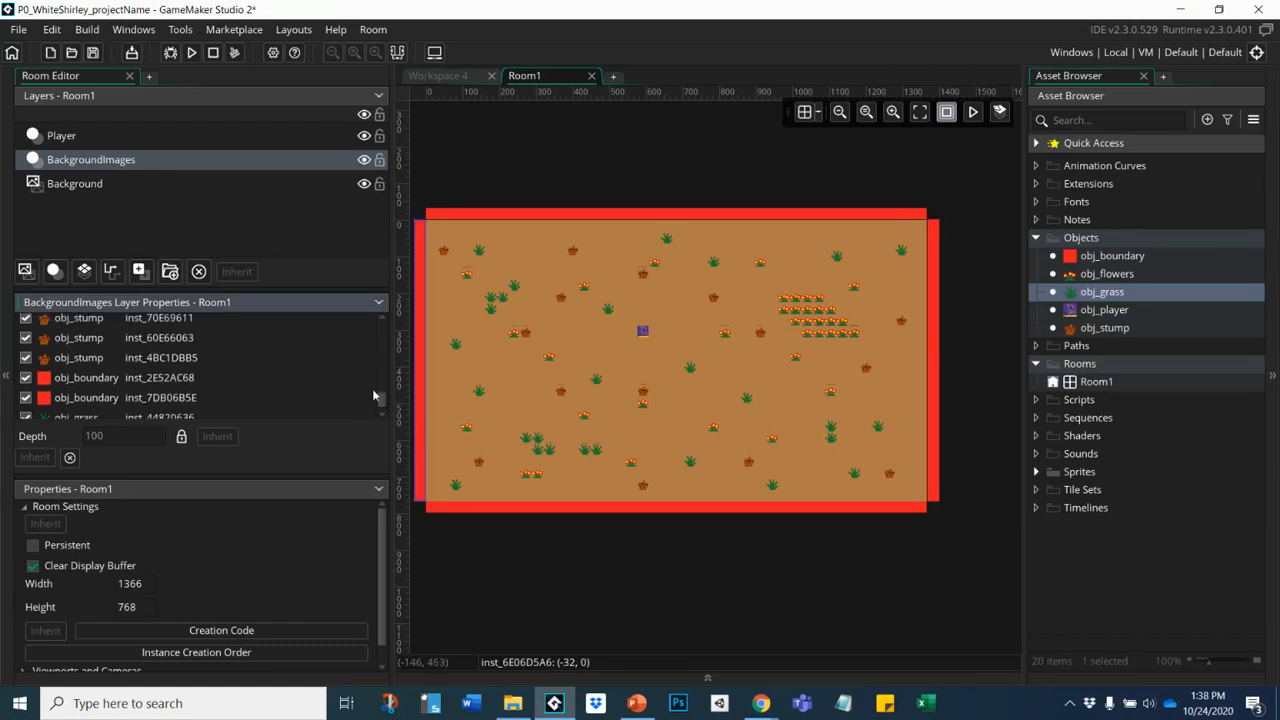
scroll(384, 408, "down", 2)
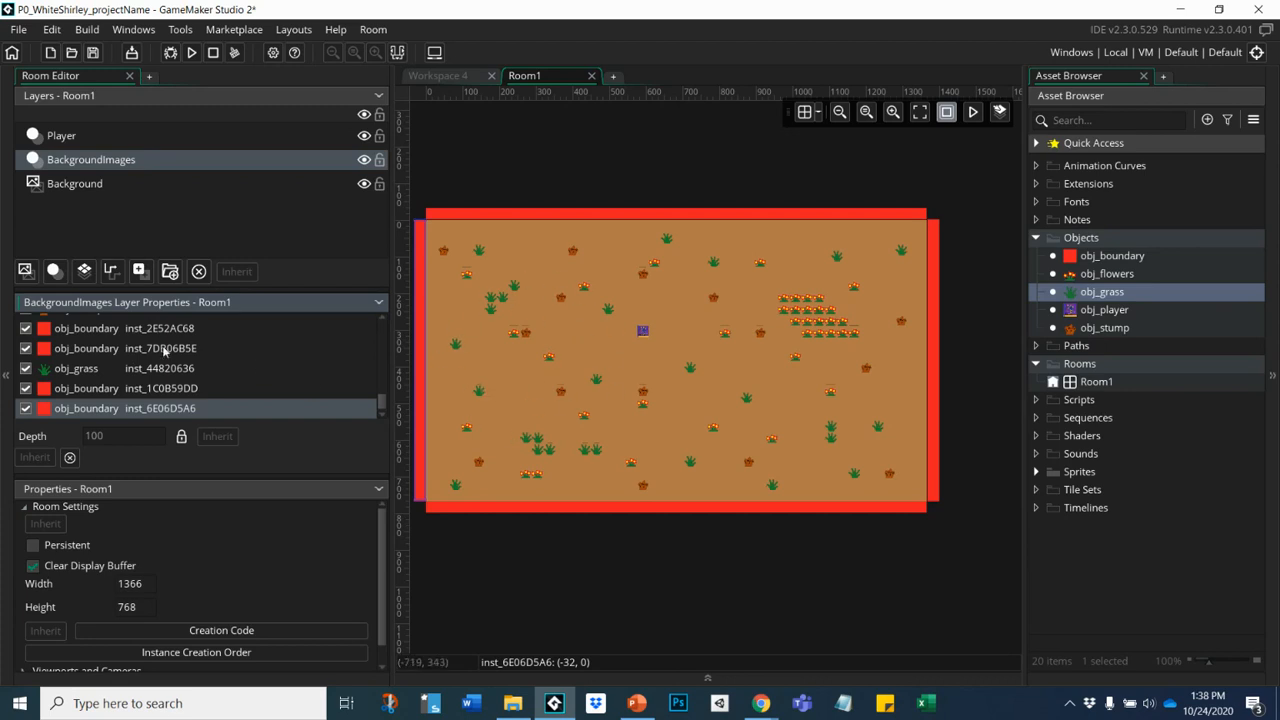
left_click(57, 189)
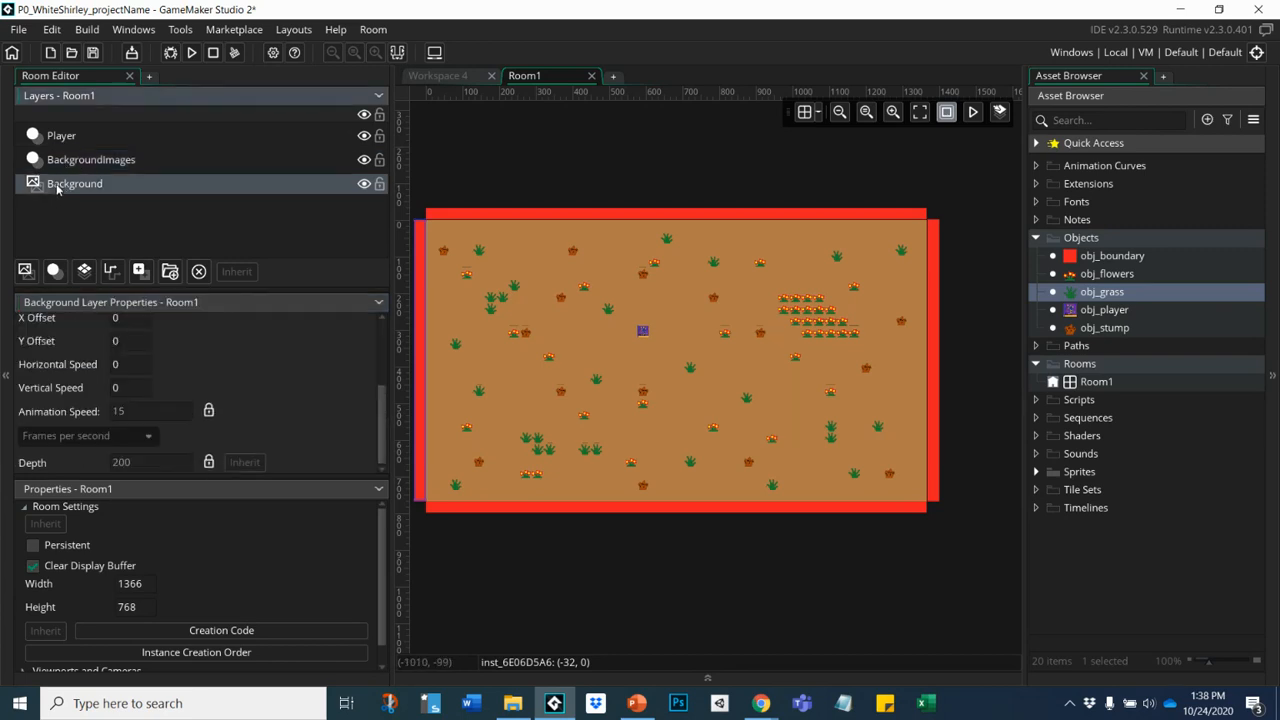
left_click(53, 271)
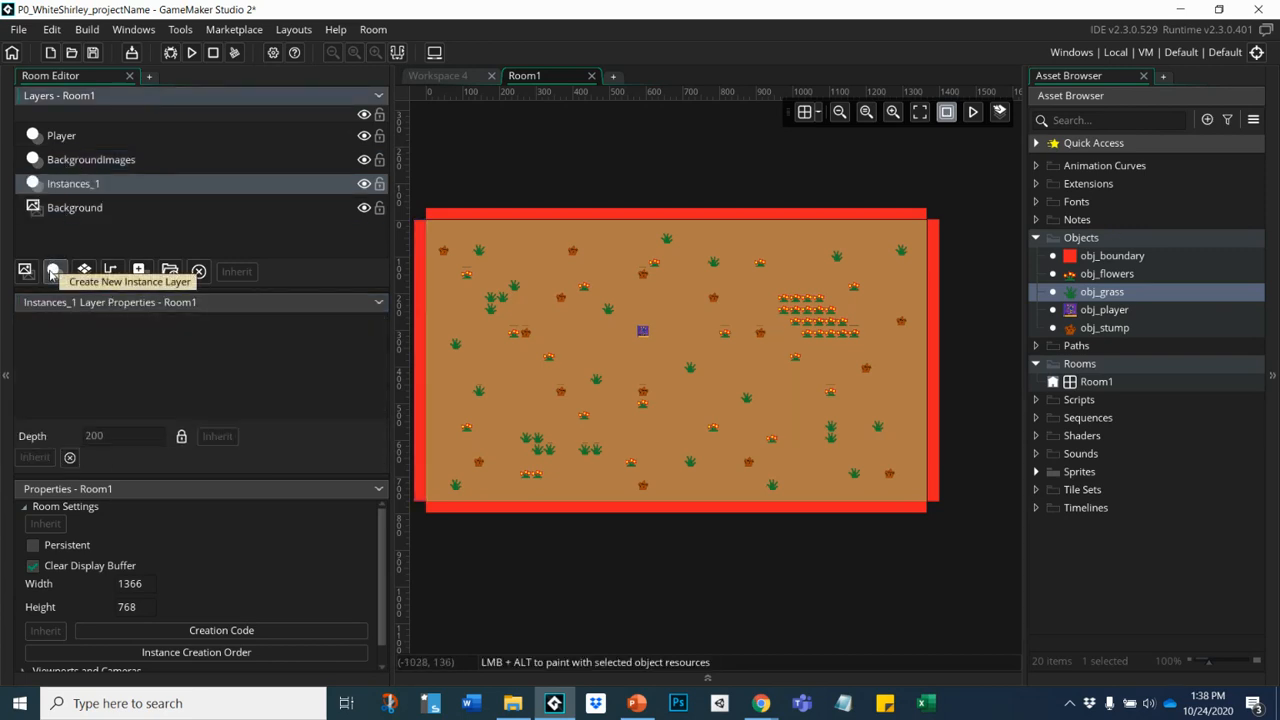
right_click(73, 185)
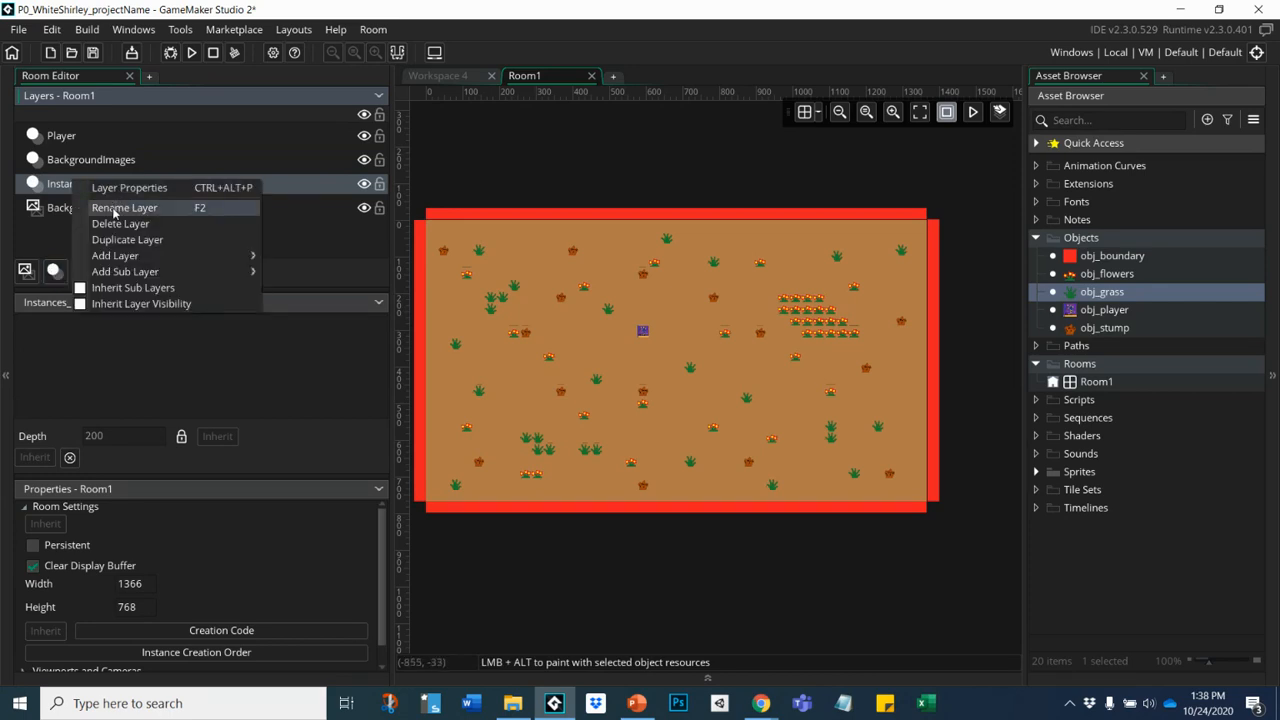
left_click(114, 208)
key("BackSpace")
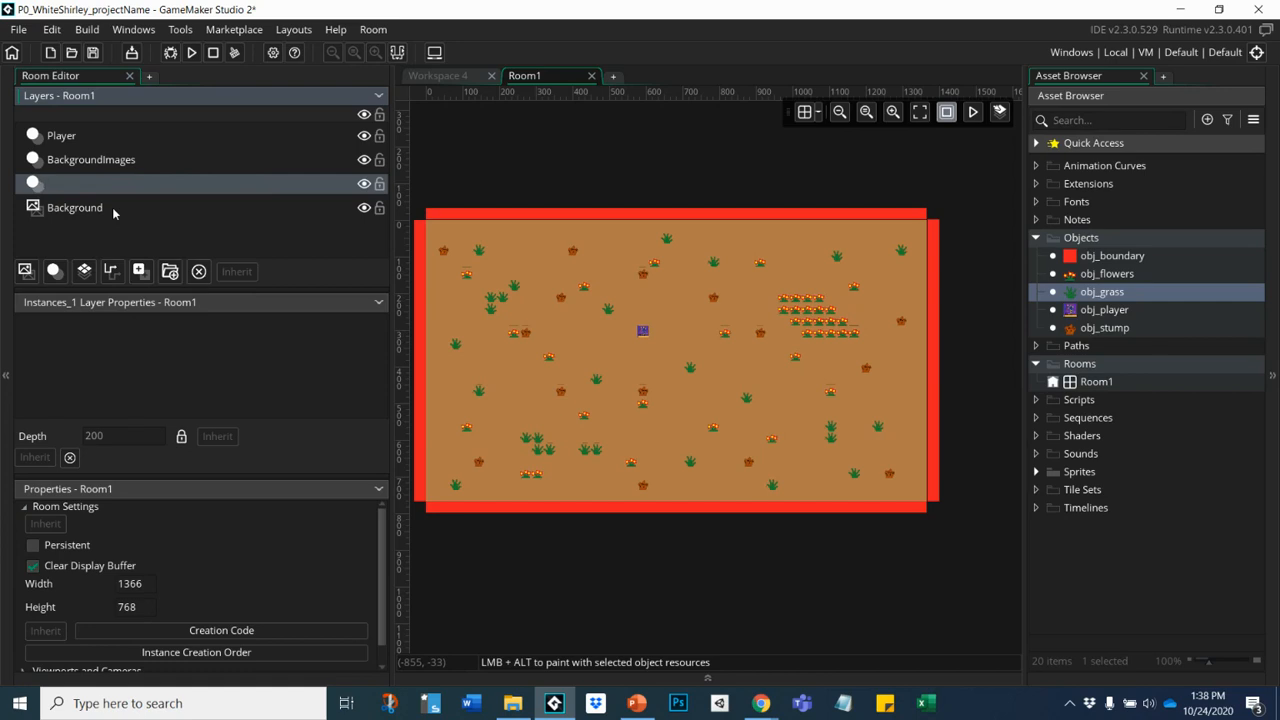
type("Boundaries")
left_click(145, 206)
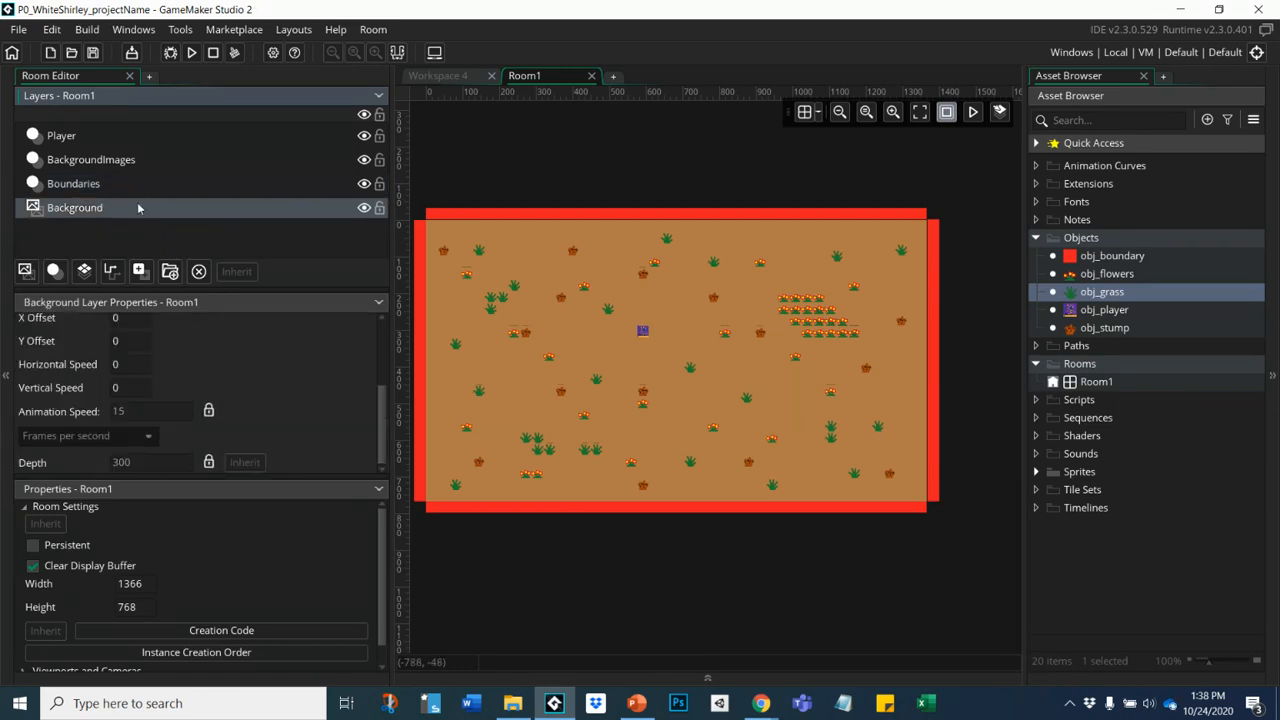
- Cut the four obj_boundary instances from the BackgroundImages layer and paste them into the Boundaries layer
left_click(79, 189)
left_click(85, 162)
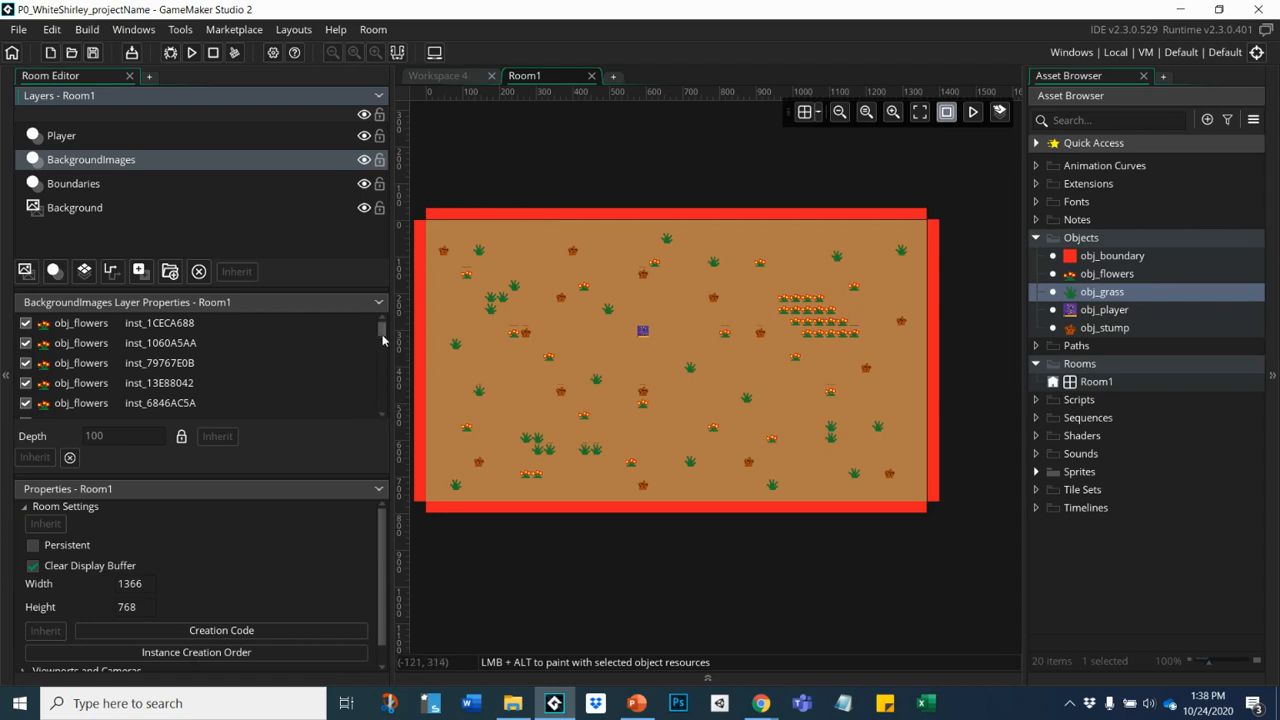
left_click_drag(382, 332, 380, 419)
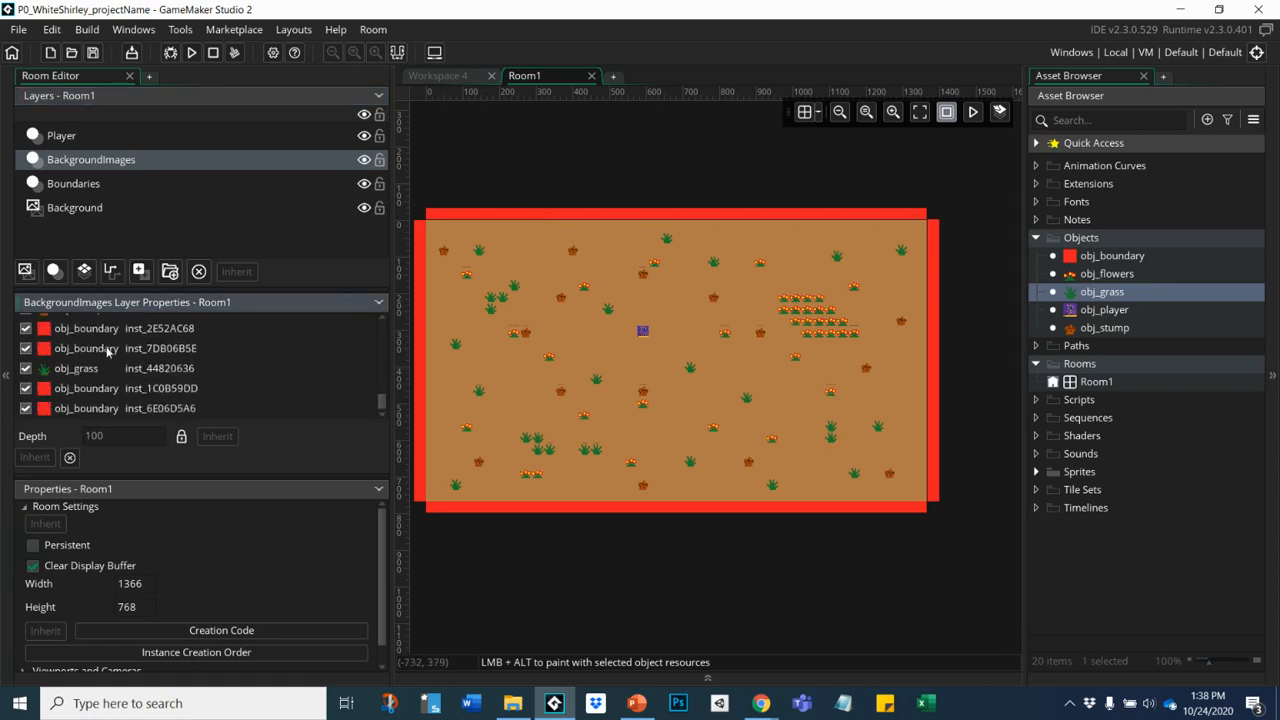
left_click(52, 350, "ctrl")
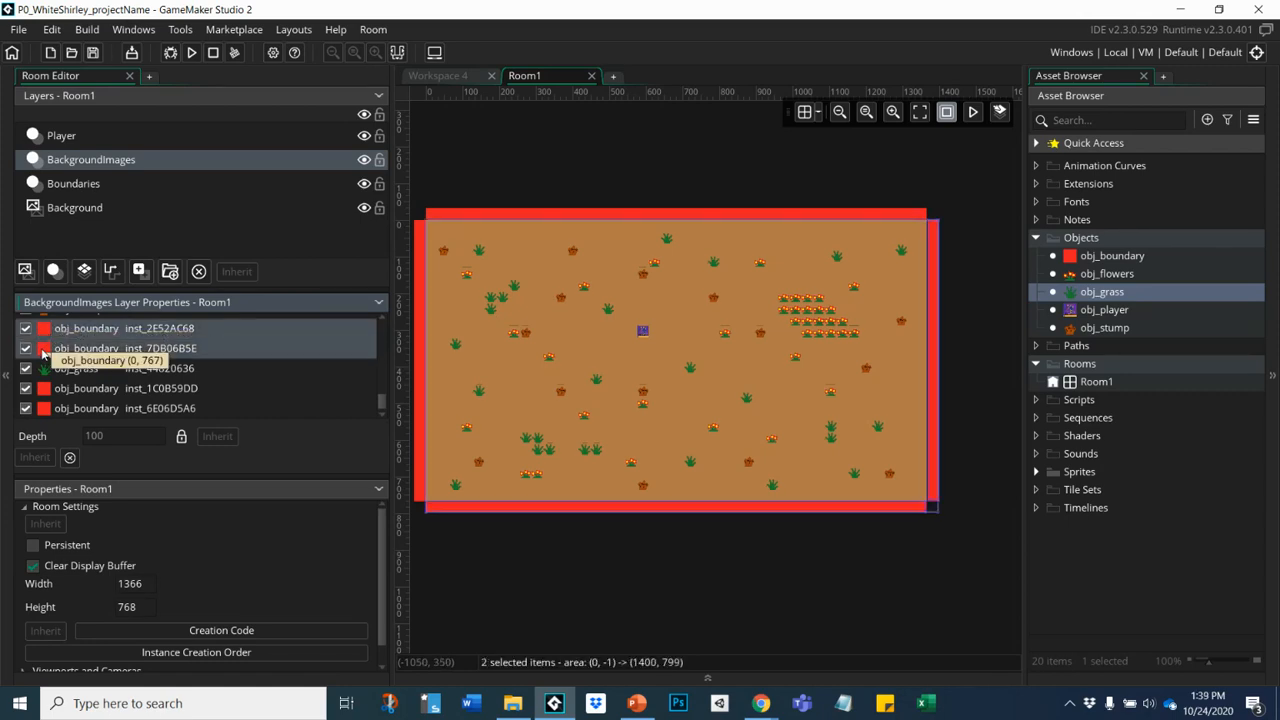
left_click(88, 394, "ctrl")
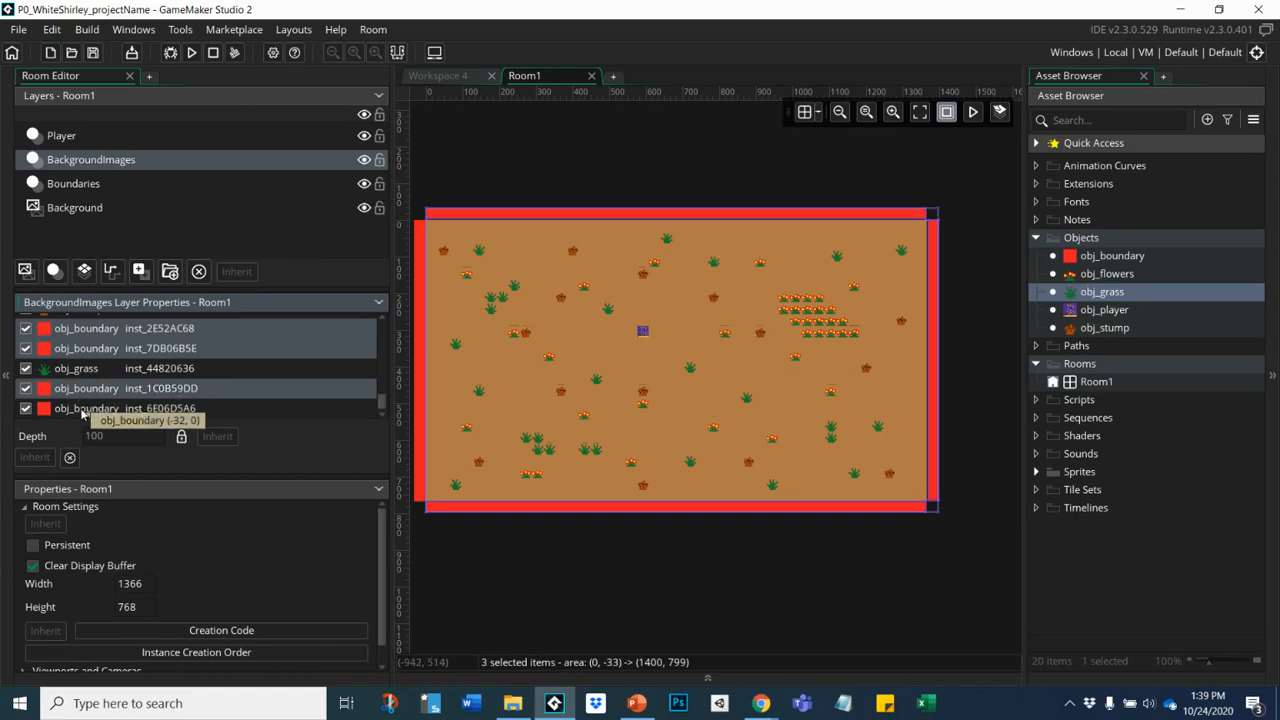
left_click(96, 410, "ctrl")
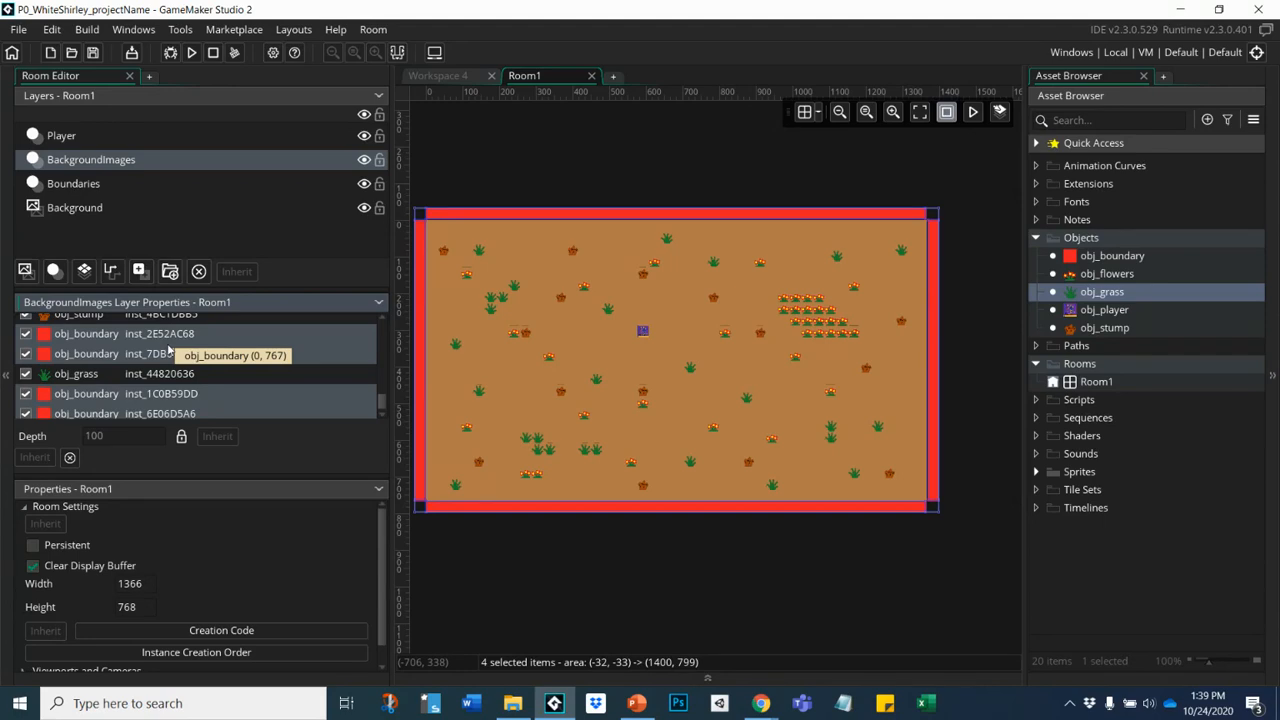
key("Delete")
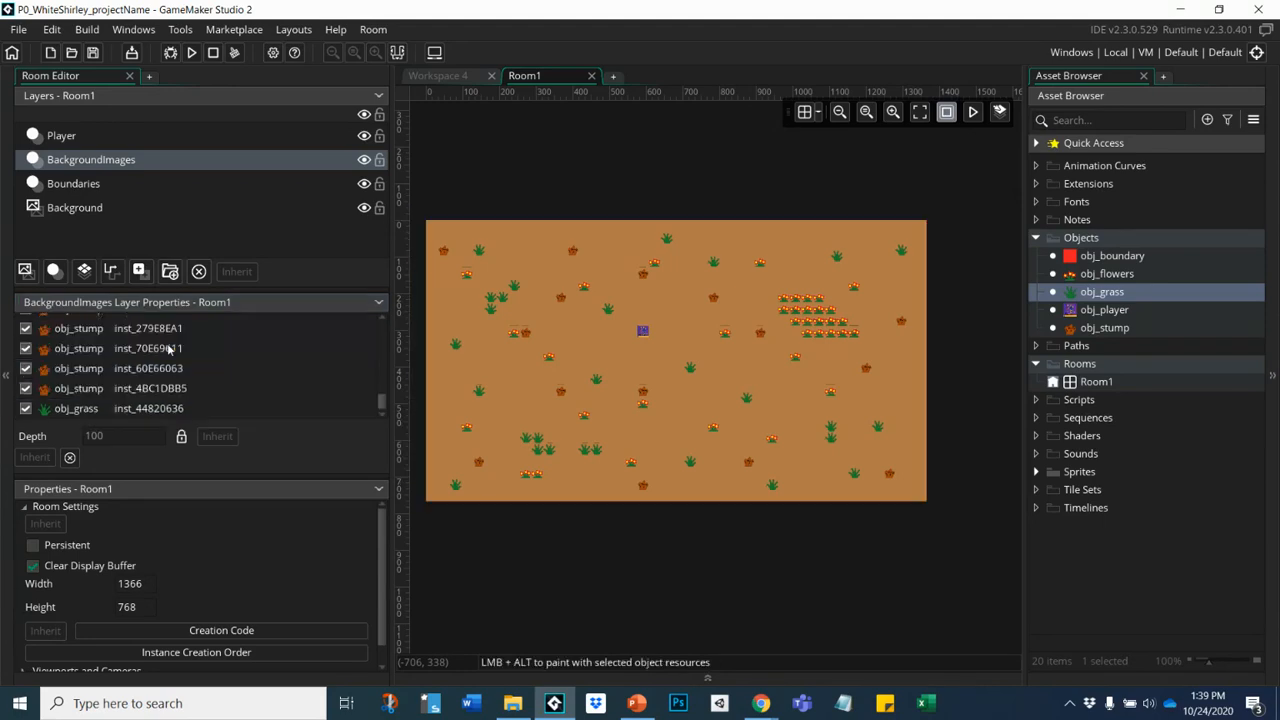
left_click(87, 185)
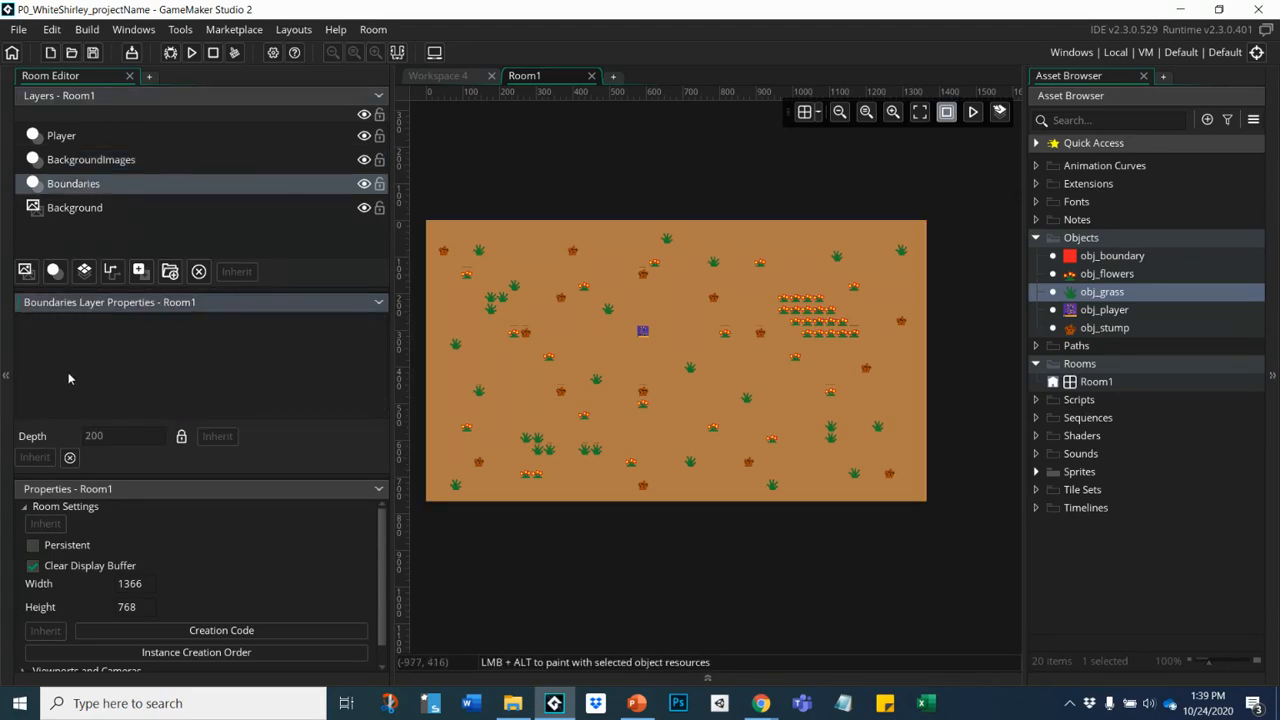
key("ctrl+z")
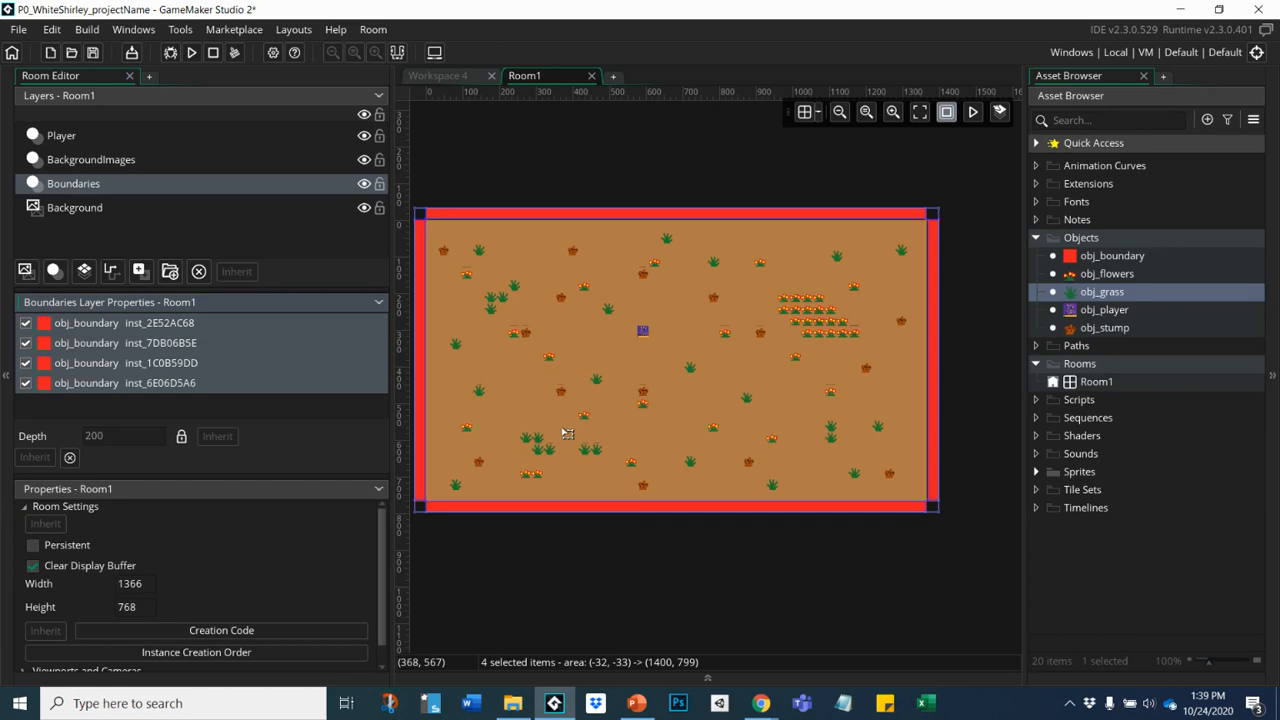
- Review the contents of the Background, Boundaries, BackgroundImages and Player layers one after another
left_click(79, 210)
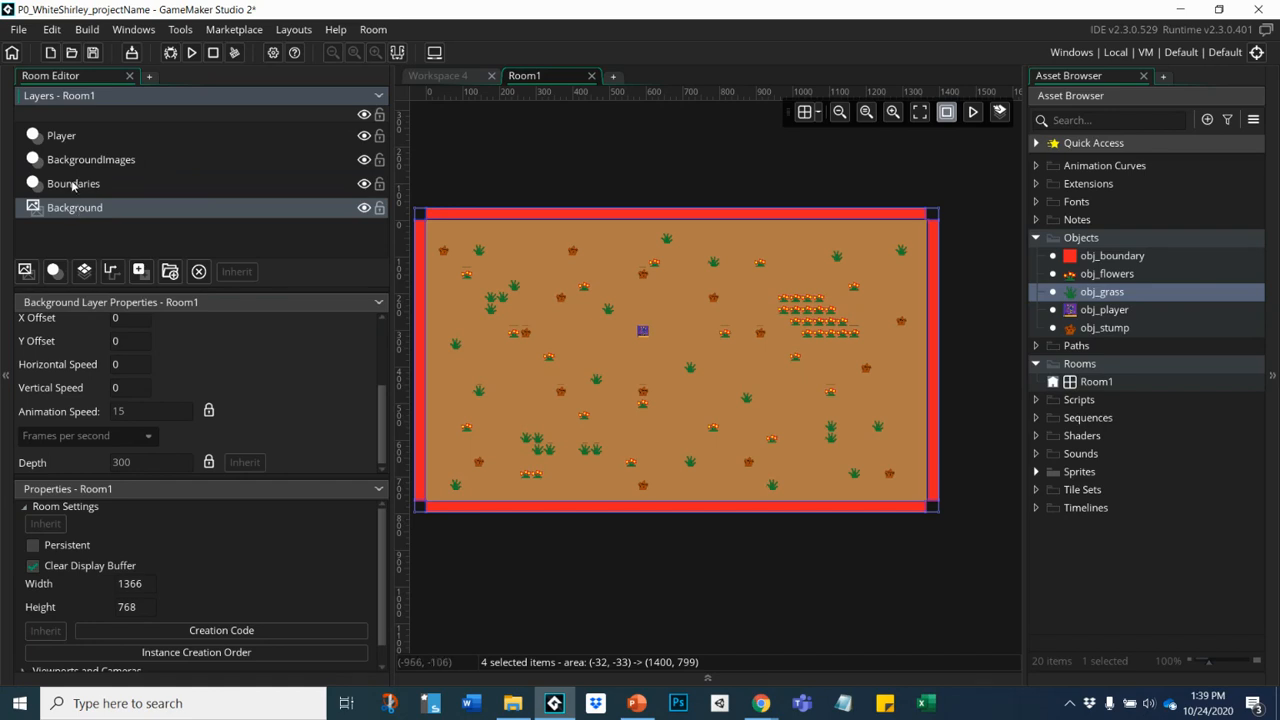
left_click(72, 185)
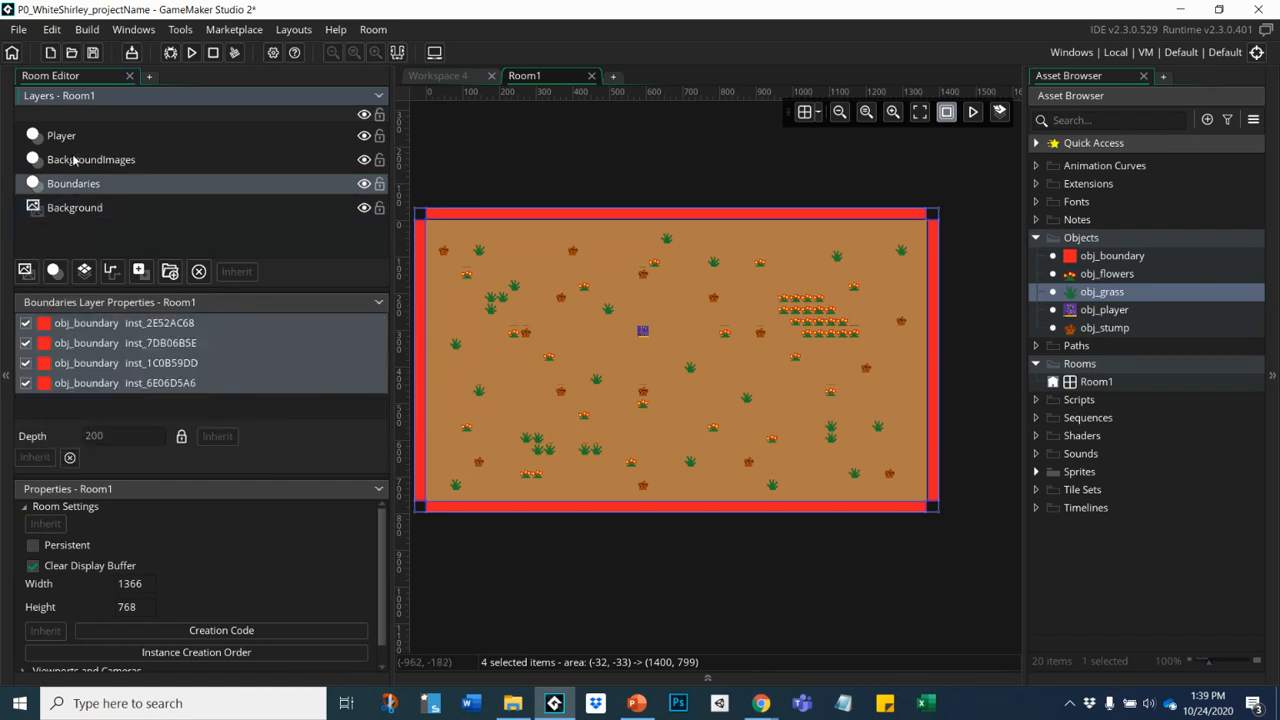
left_click(72, 161)
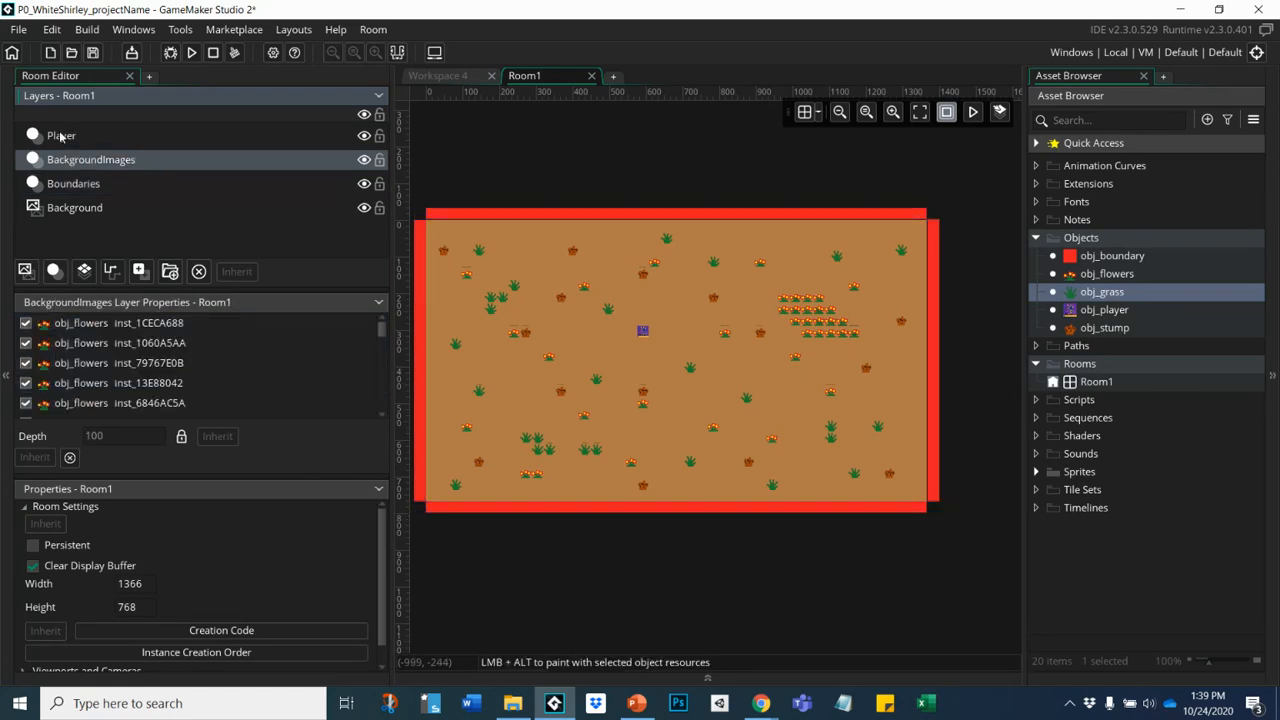
left_click(61, 137)
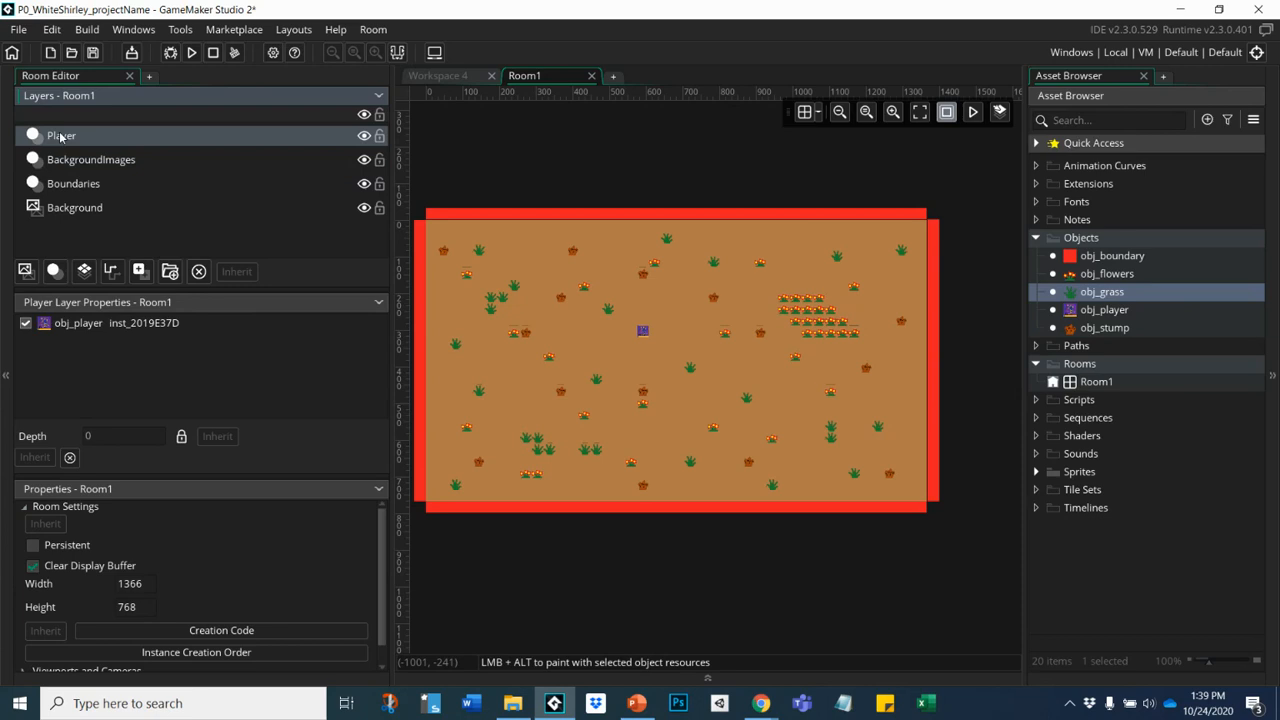
- Run the game, steer the player against a stump and the room's left, bottom and right boundaries, and close the game window
left_click(190, 56)
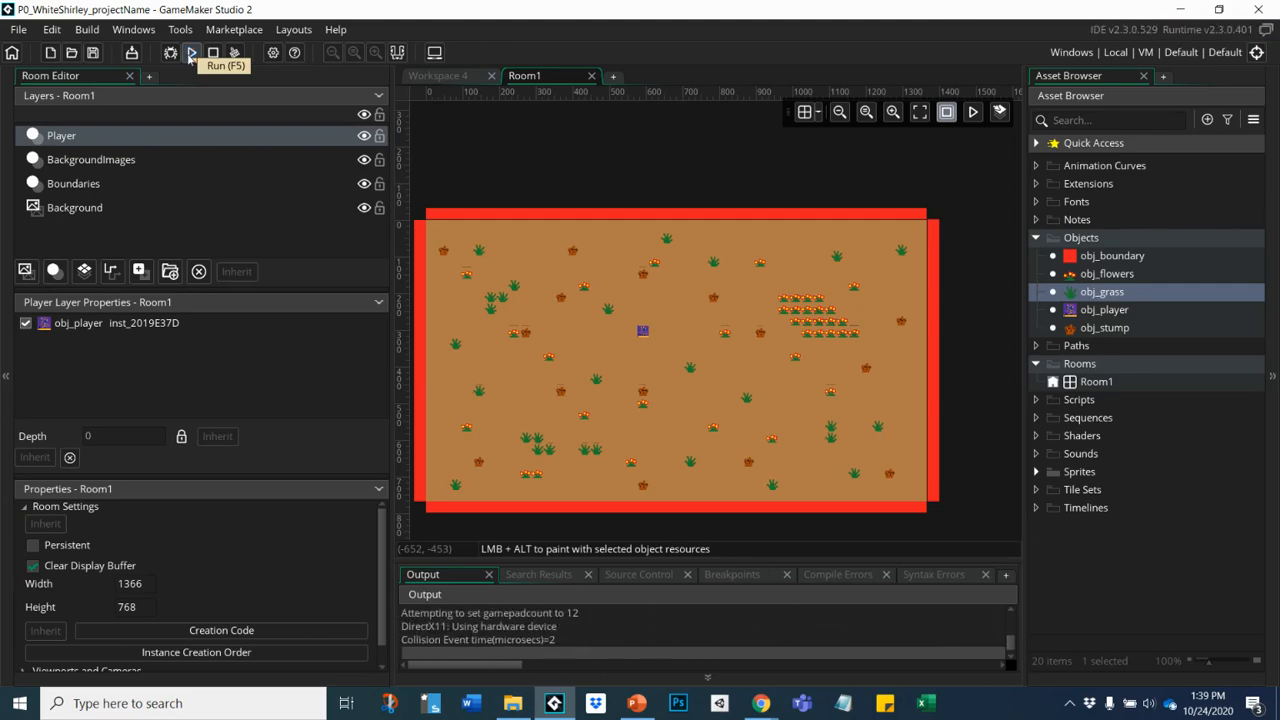
key("Left")
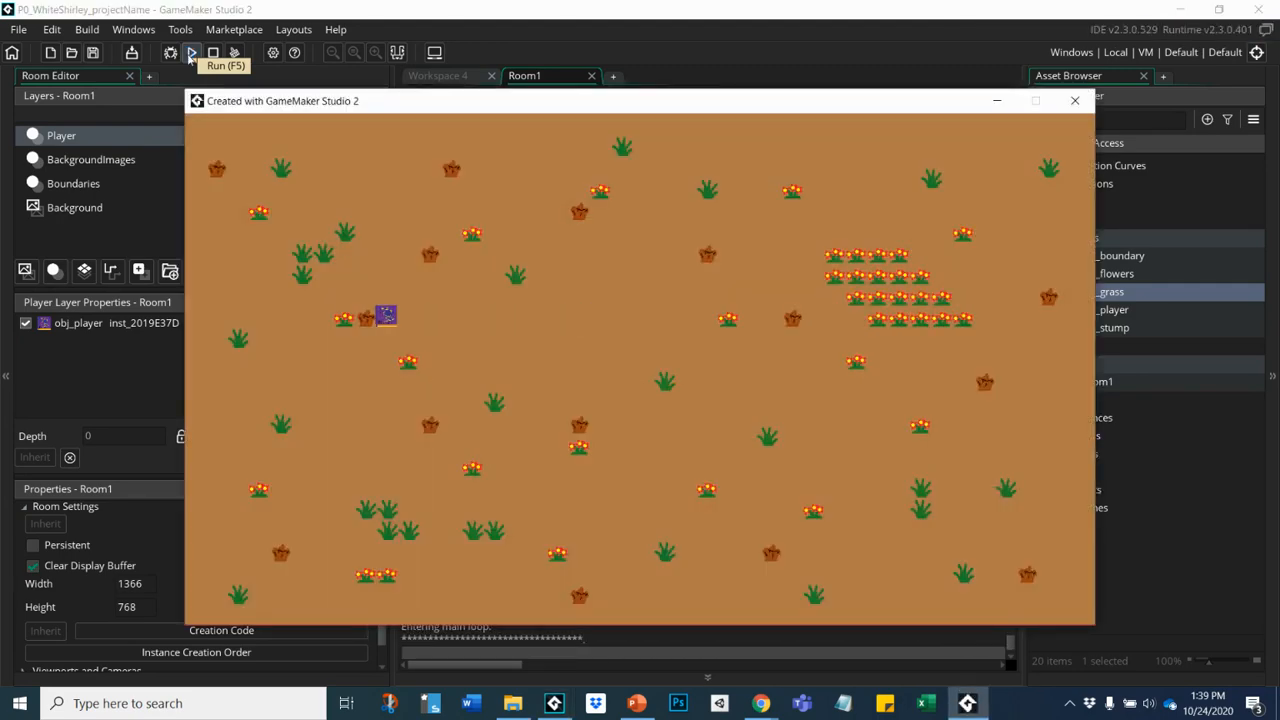
key("Up")
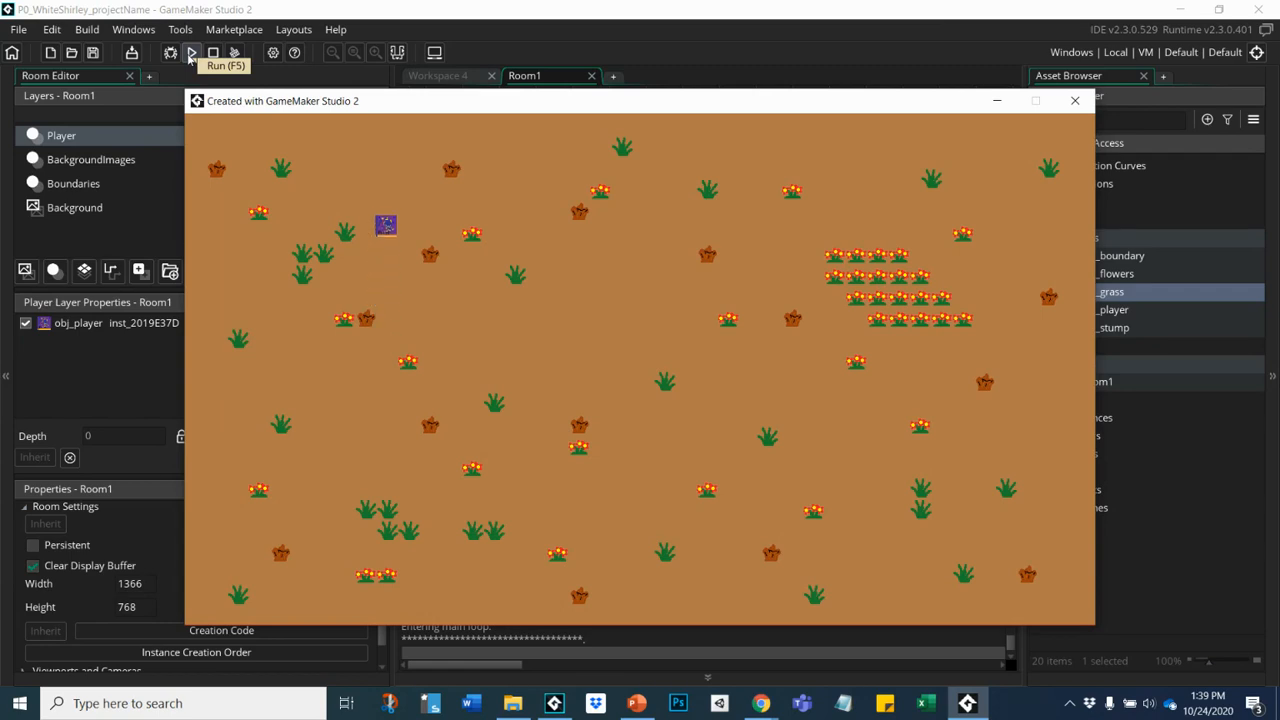
key("Down")
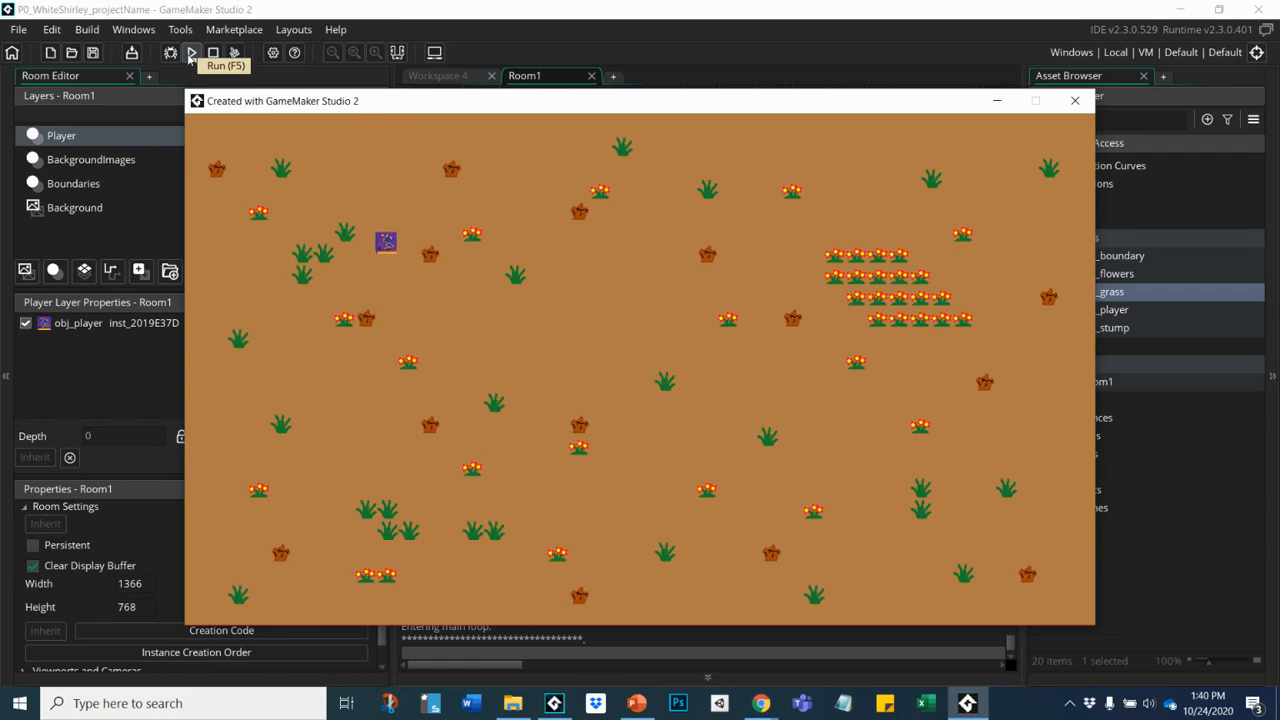
key("Left")
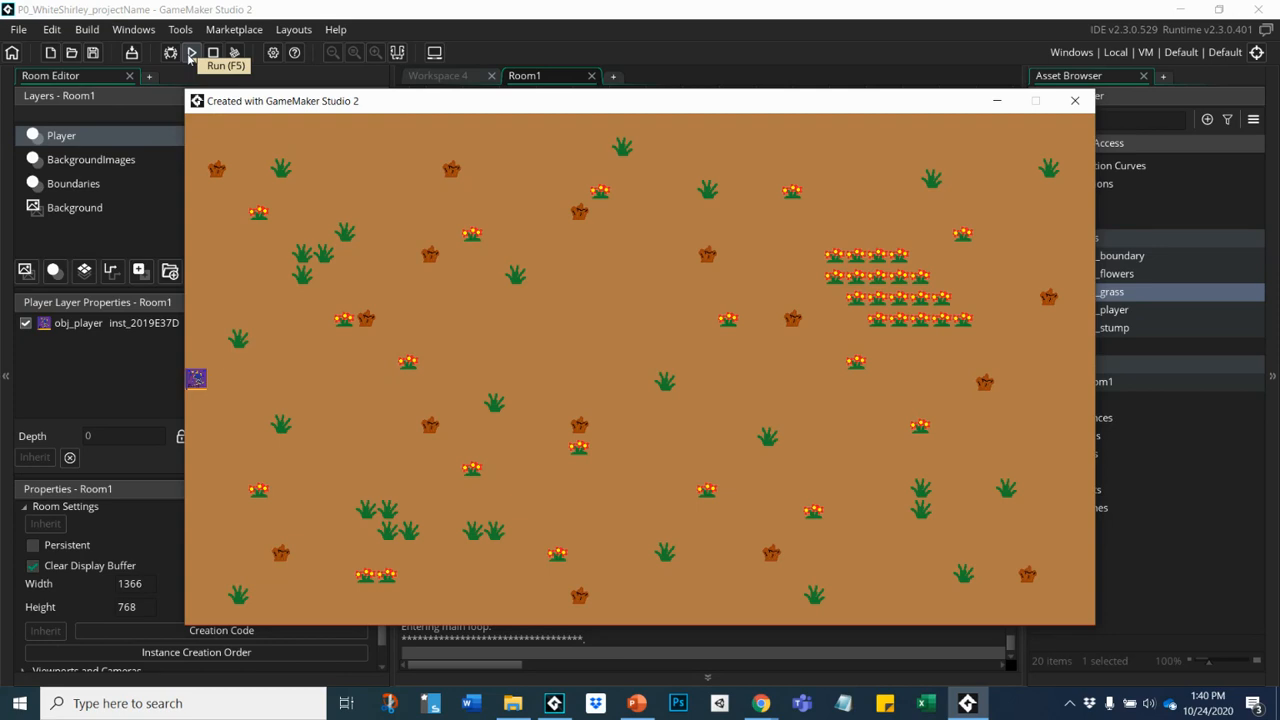
key("Right")
key("Down")
key("Down")
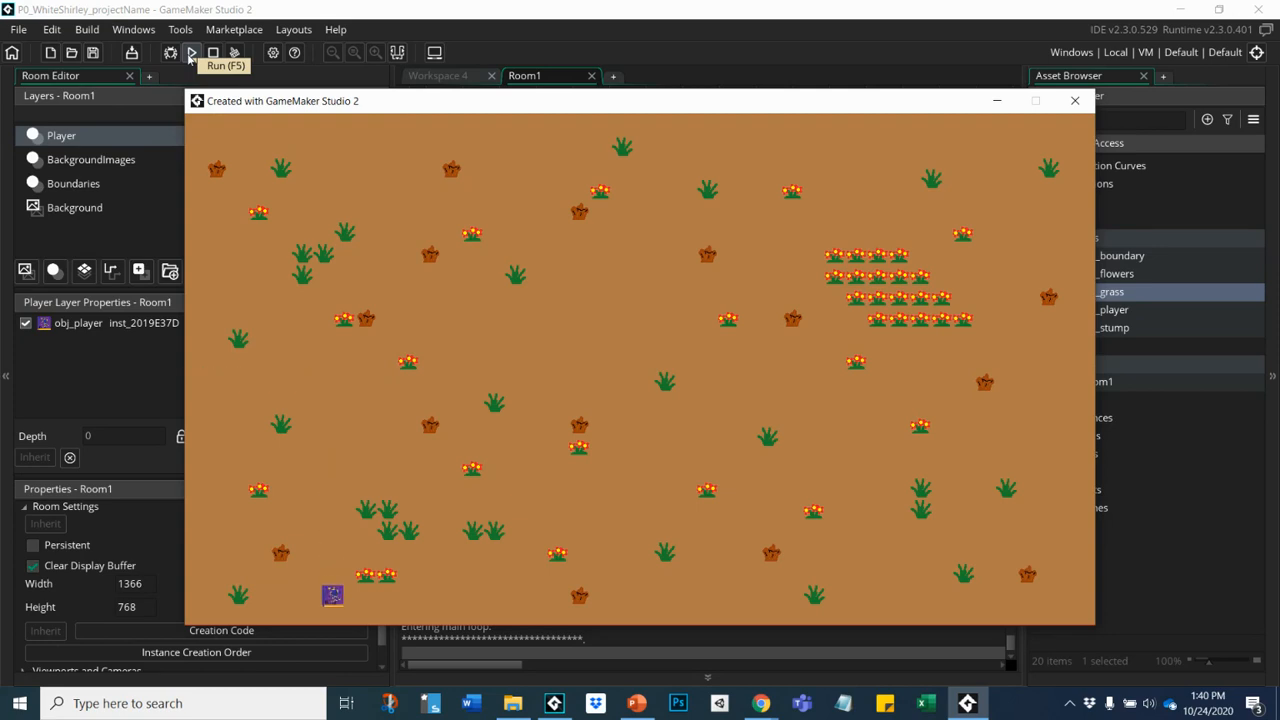
key("Right")
key("Right")
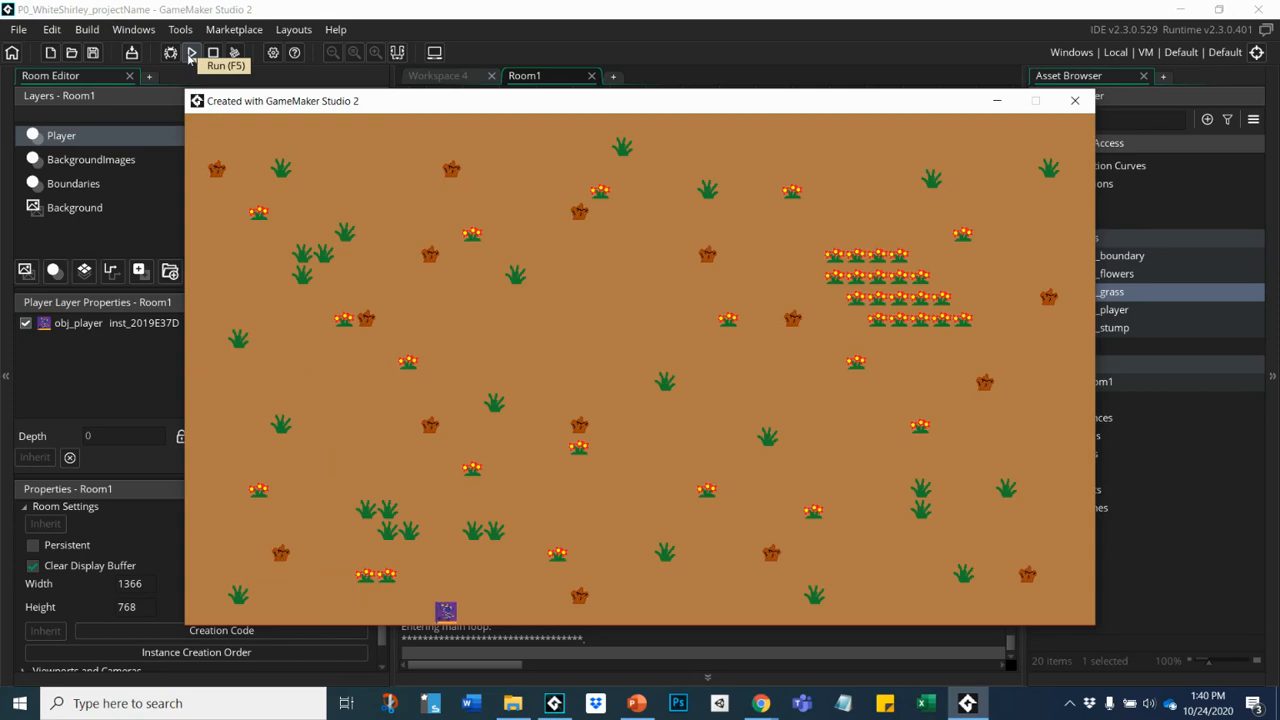
key("Up")
key("Right")
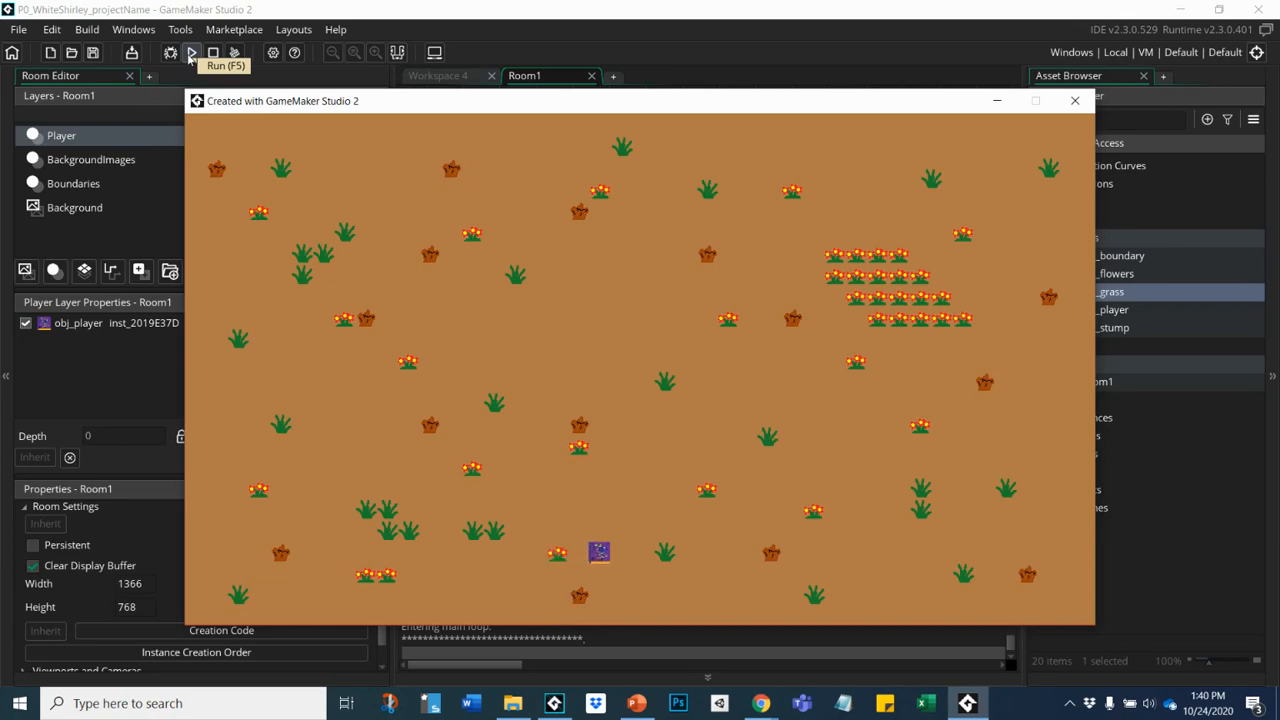
key("Up")
key("Right")
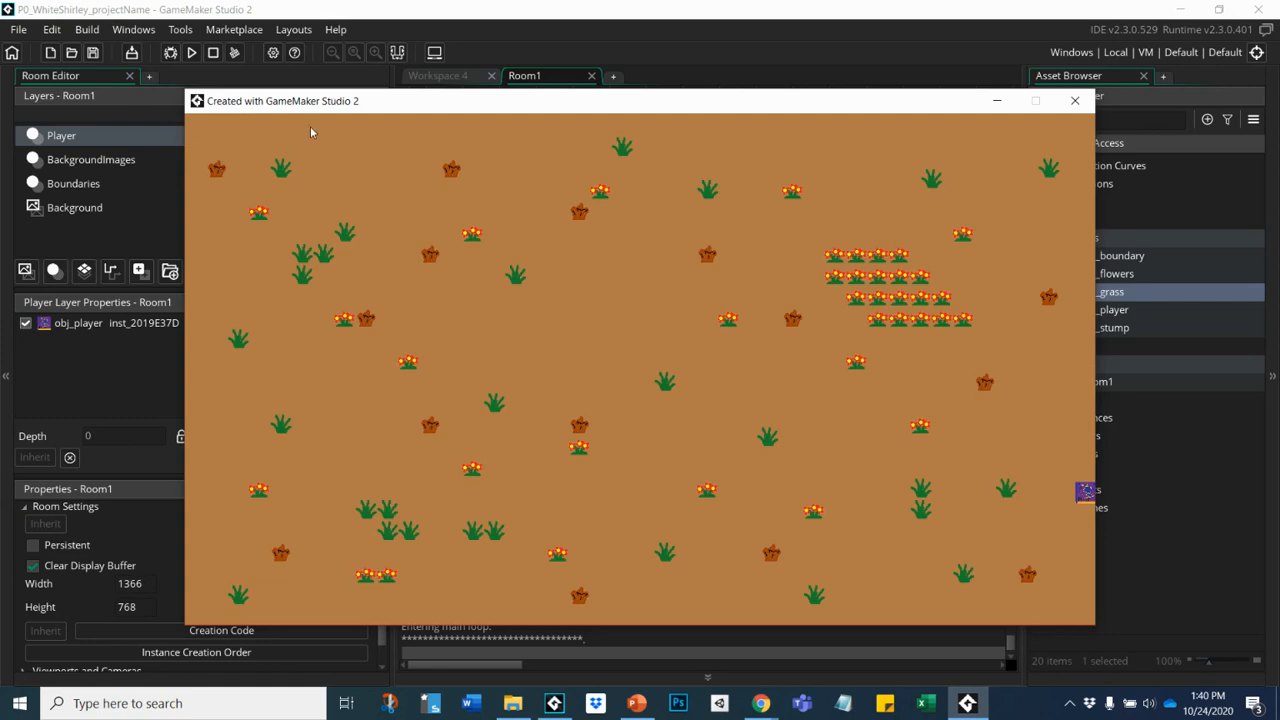
left_click(1076, 103)
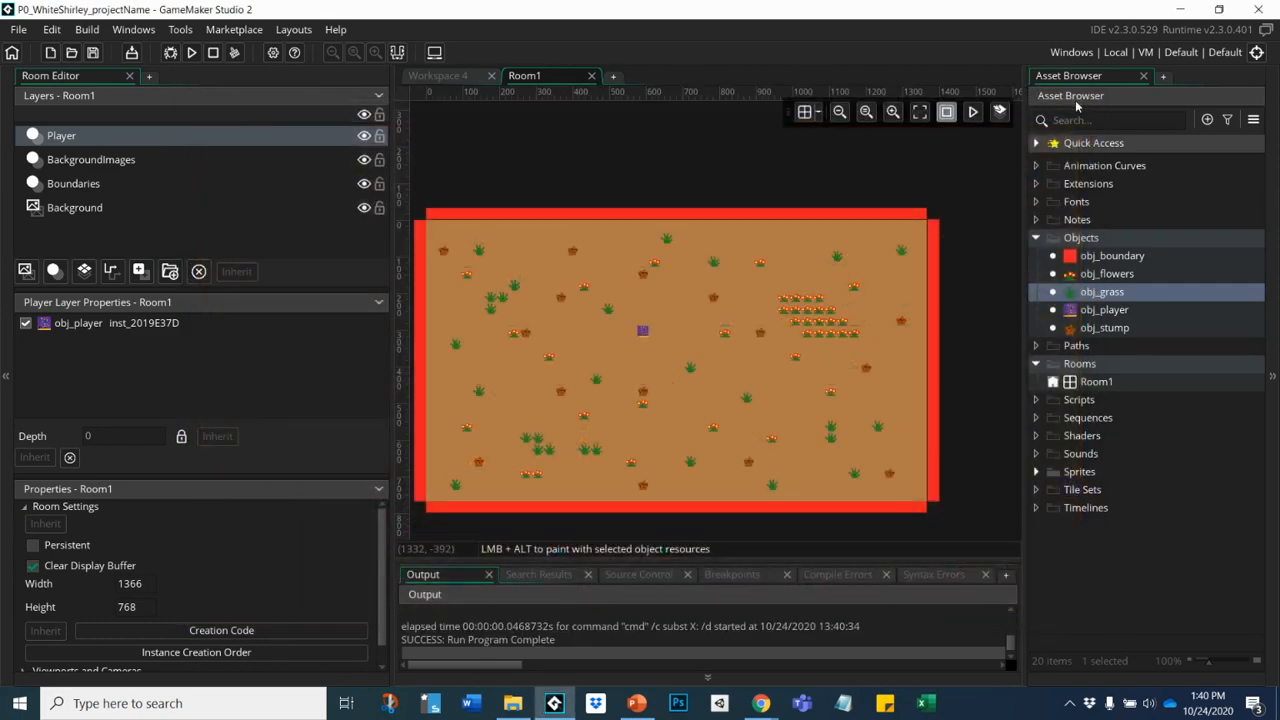